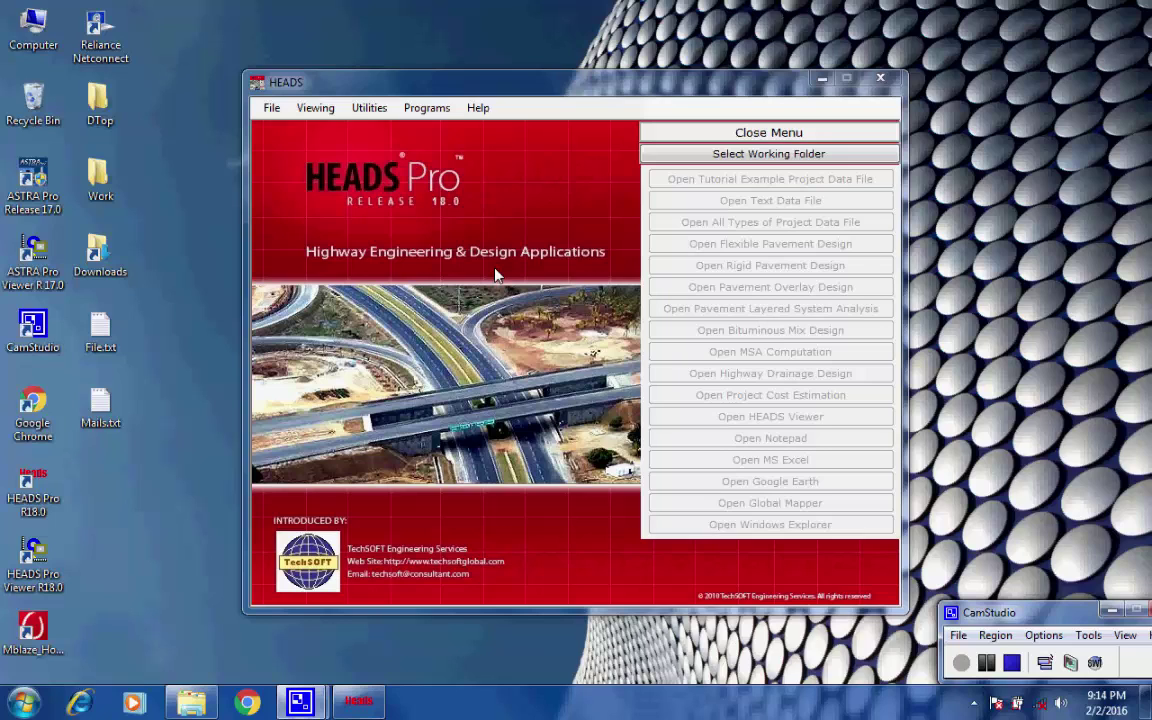
Step: Set the Work folder on the desktop as the working folder
{"action": "left_click", "coordinate": [271, 108]}
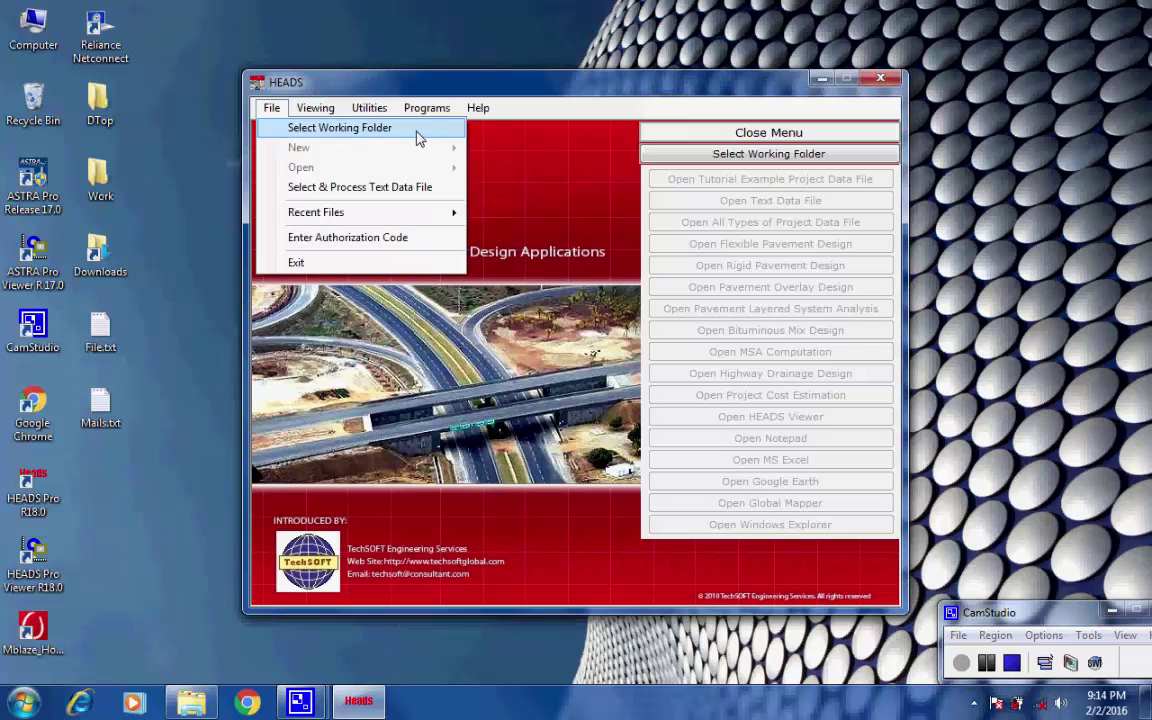
{"action": "left_click", "coordinate": [376, 127]}
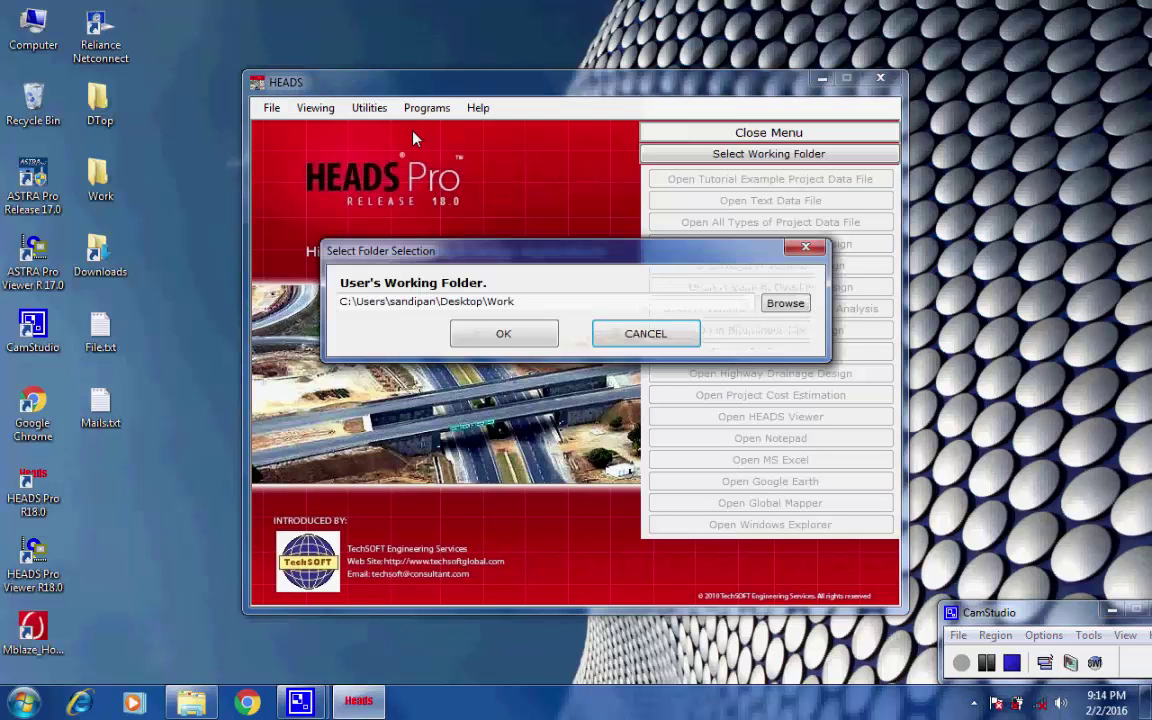
{"action": "left_click_drag", "start_coordinate": [510, 303], "coordinate": [336, 316]}
{"action": "left_click", "coordinate": [524, 302]}
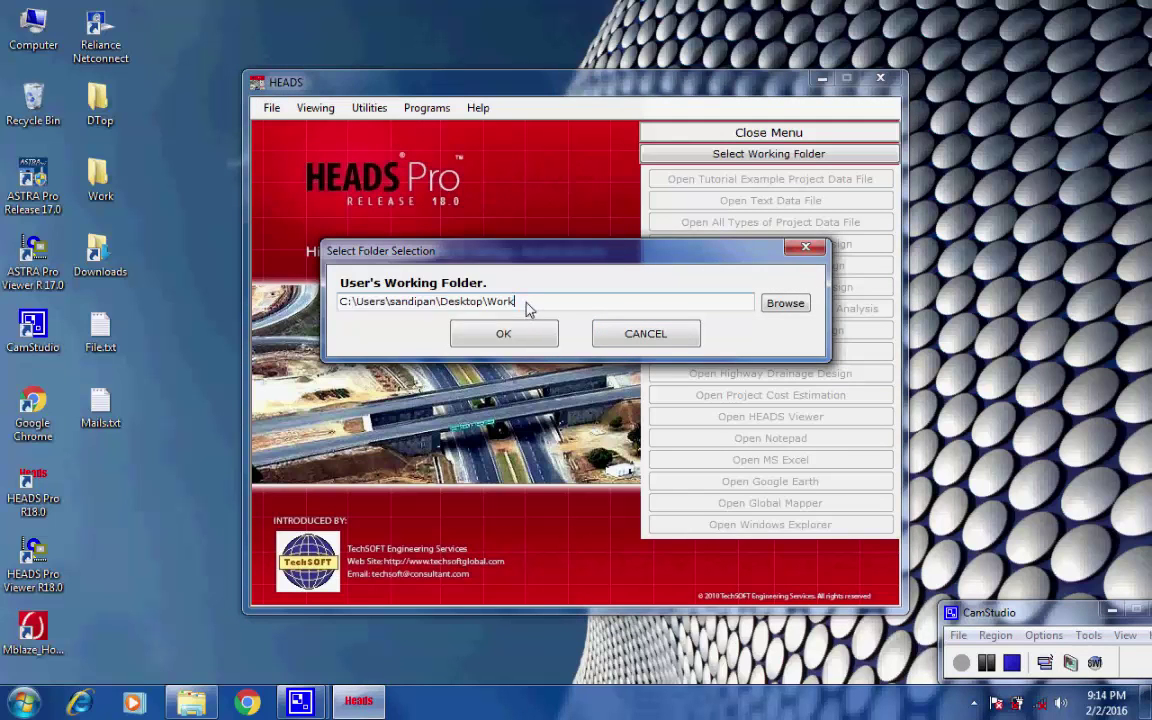
{"action": "left_click", "coordinate": [512, 336]}
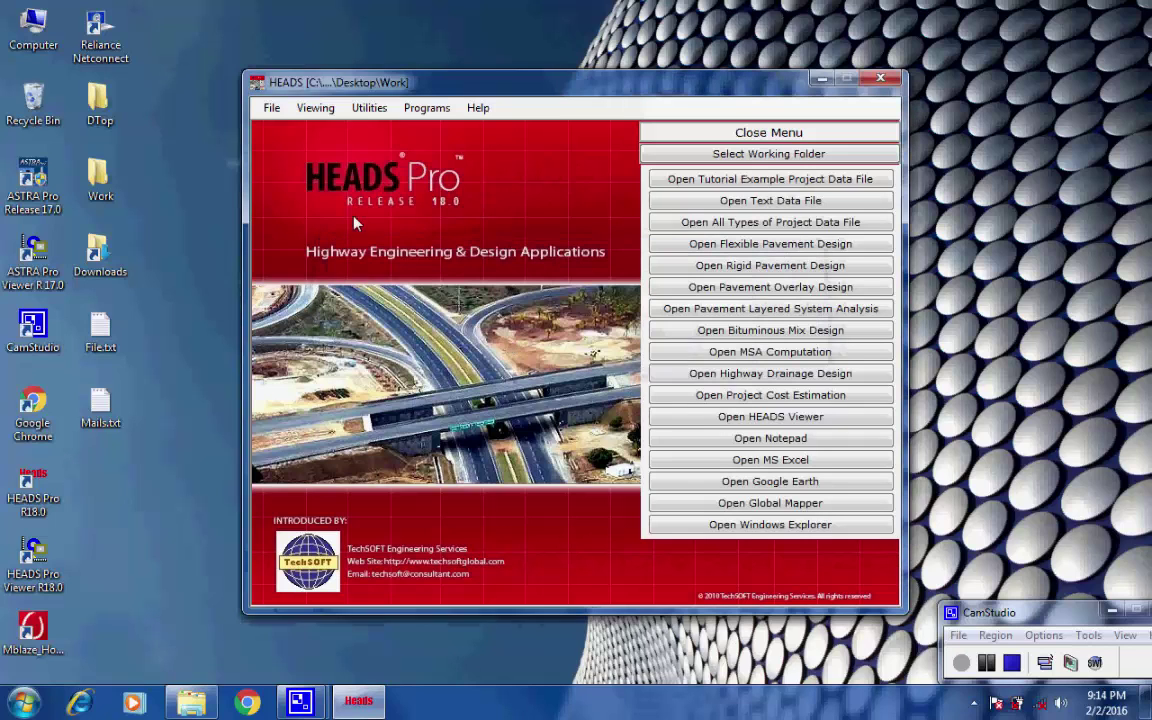
Step: Start a new tunnel design project and load the tutorial example data
{"action": "left_click", "coordinate": [271, 108]}
{"action": "mouse_move", "coordinate": [300, 148]}
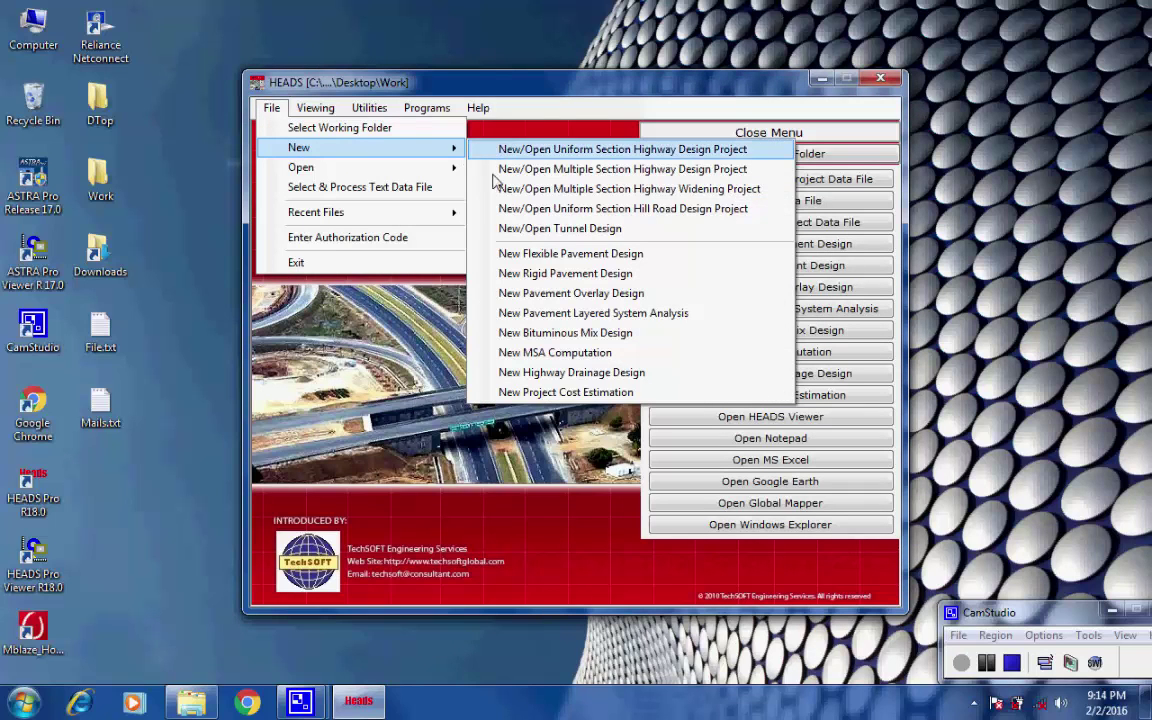
{"action": "left_click", "coordinate": [630, 229]}
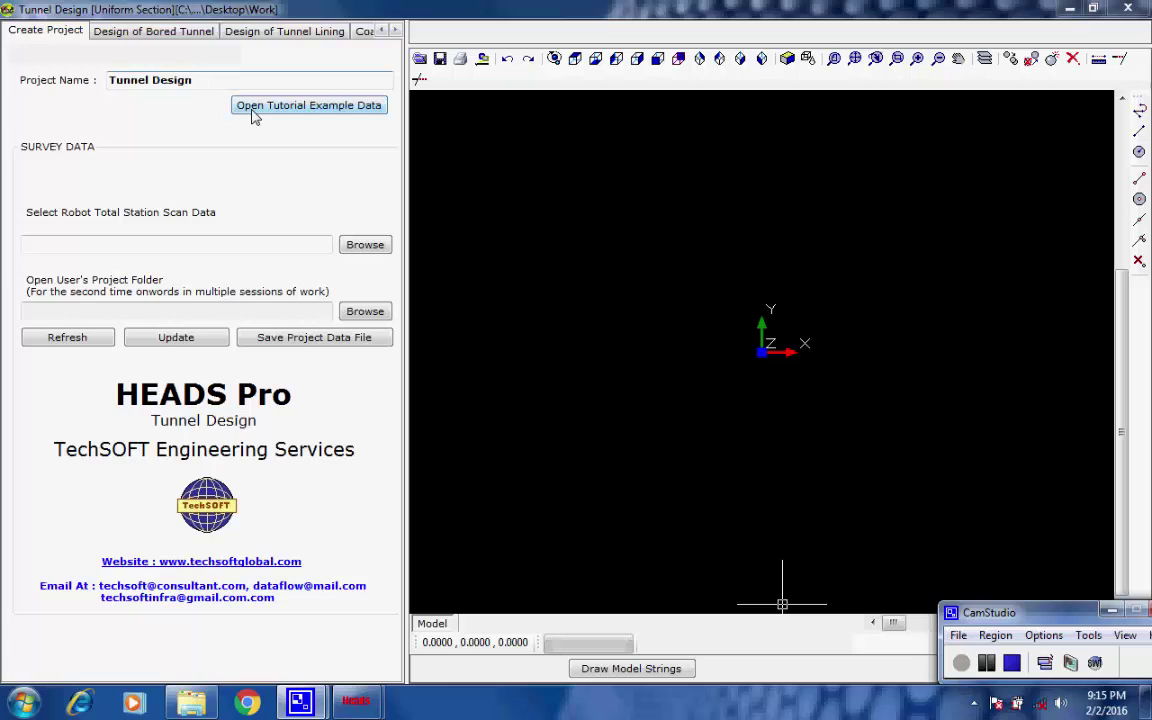
{"action": "left_click", "coordinate": [268, 114]}
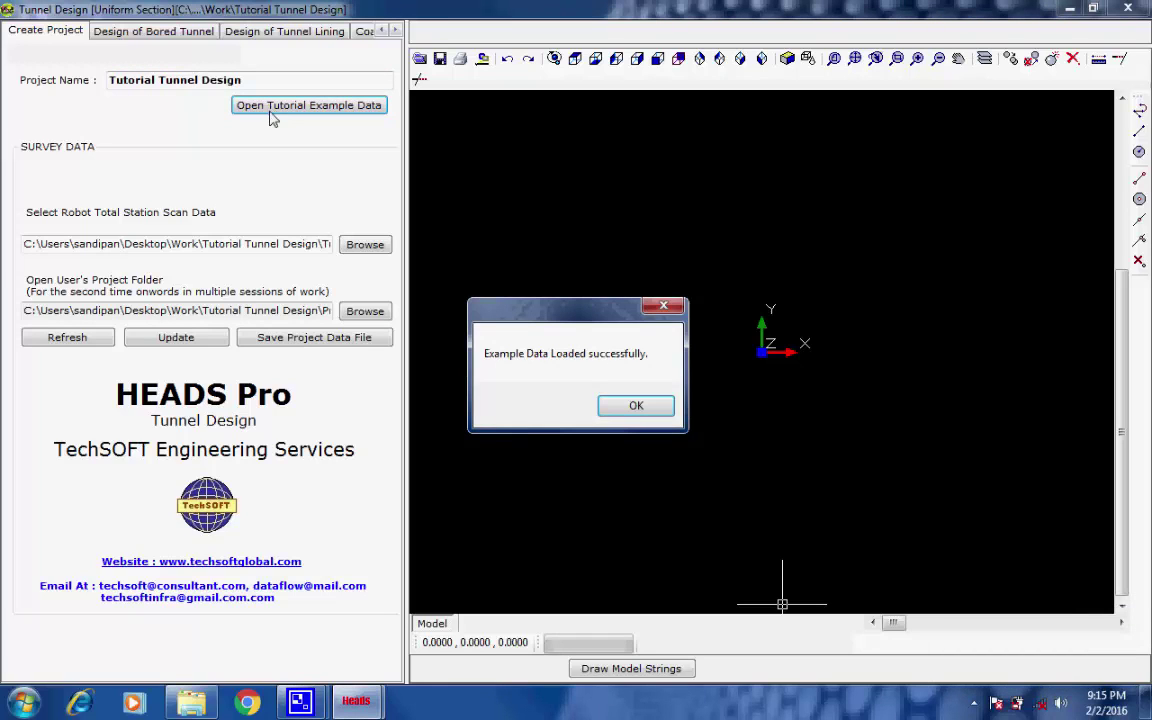
{"action": "left_click", "coordinate": [628, 405]}
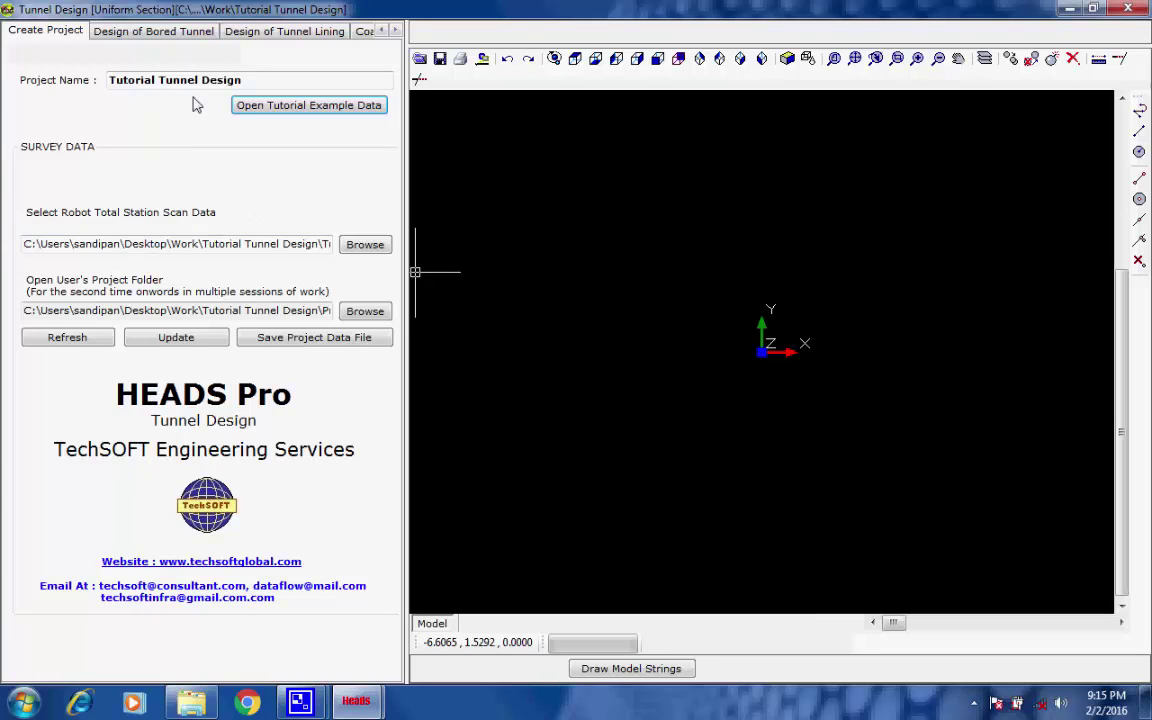
Step: Process the HALIGN design data for the bored tunnel's horizontal alignment
{"action": "left_click", "coordinate": [154, 32]}
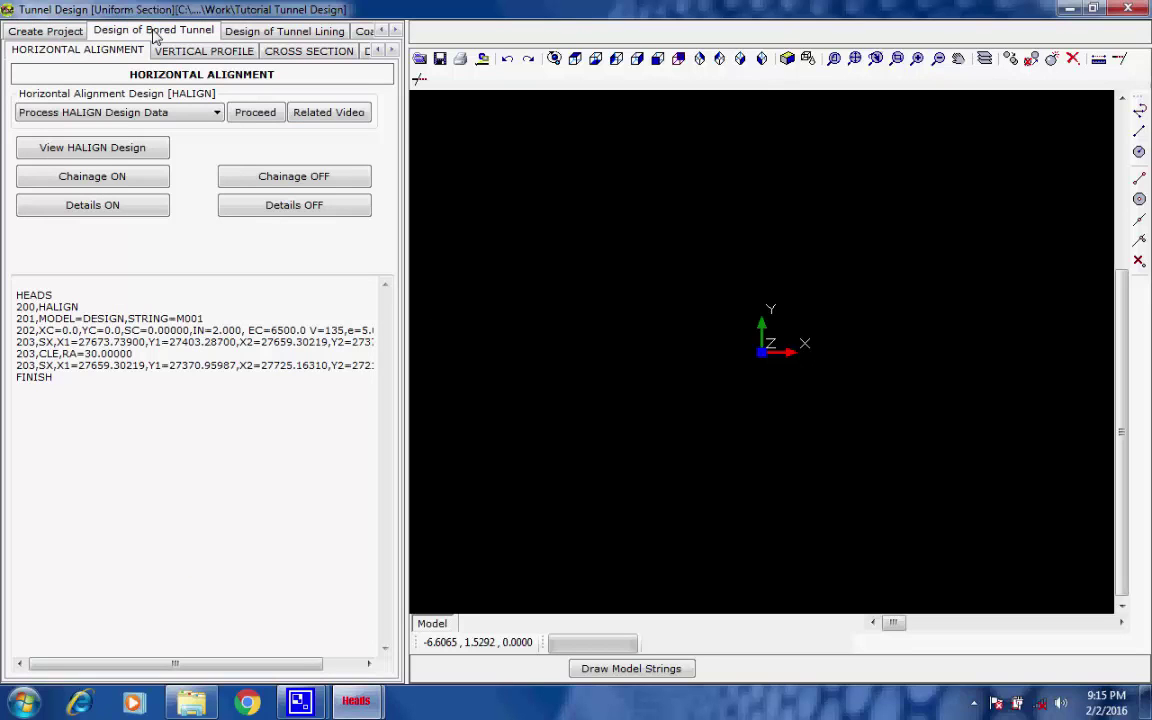
{"action": "left_click", "coordinate": [250, 115]}
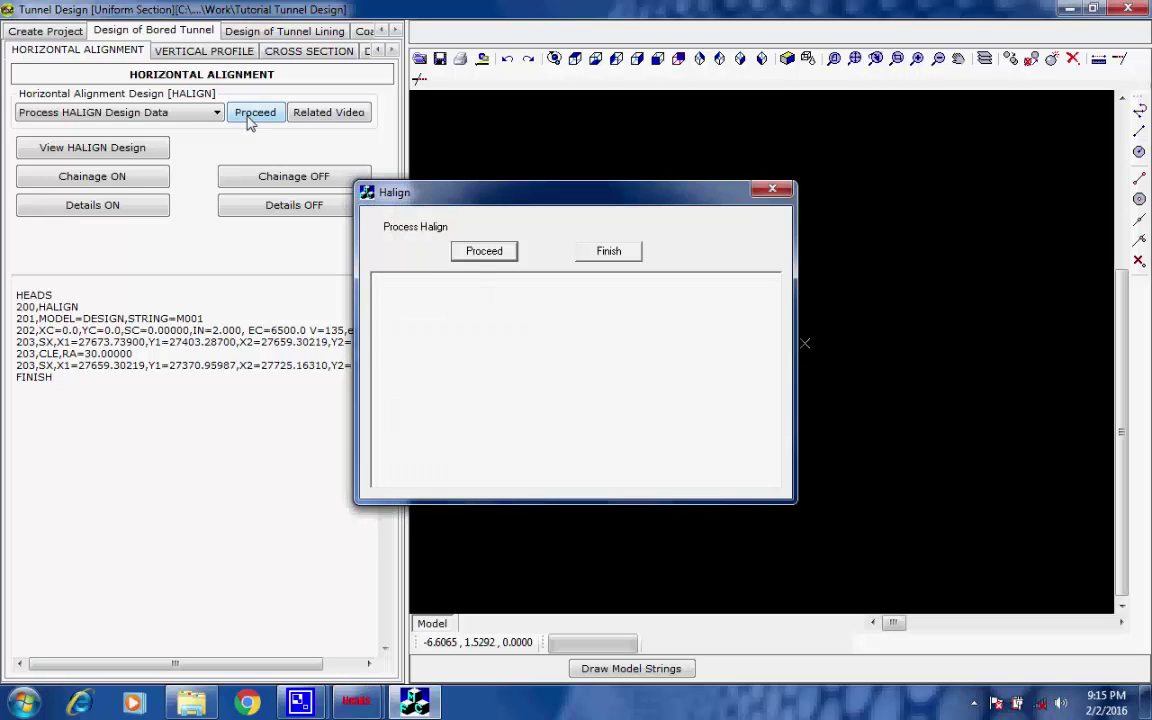
{"action": "left_click", "coordinate": [481, 255]}
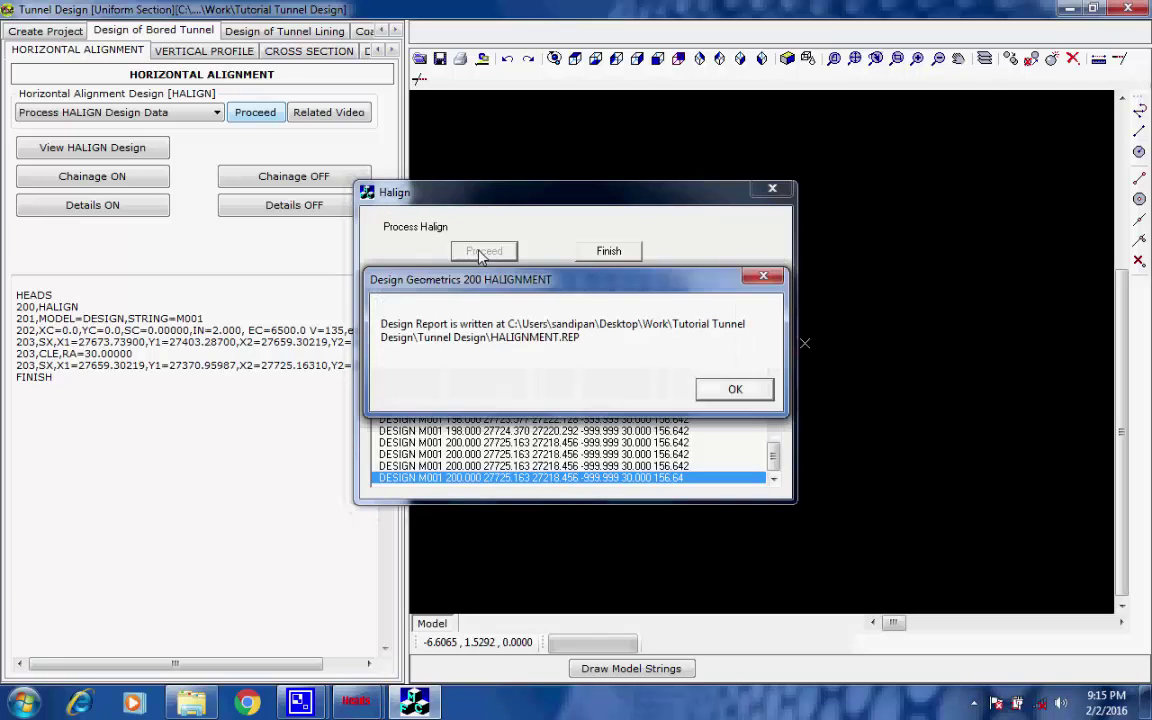
{"action": "left_click", "coordinate": [735, 389]}
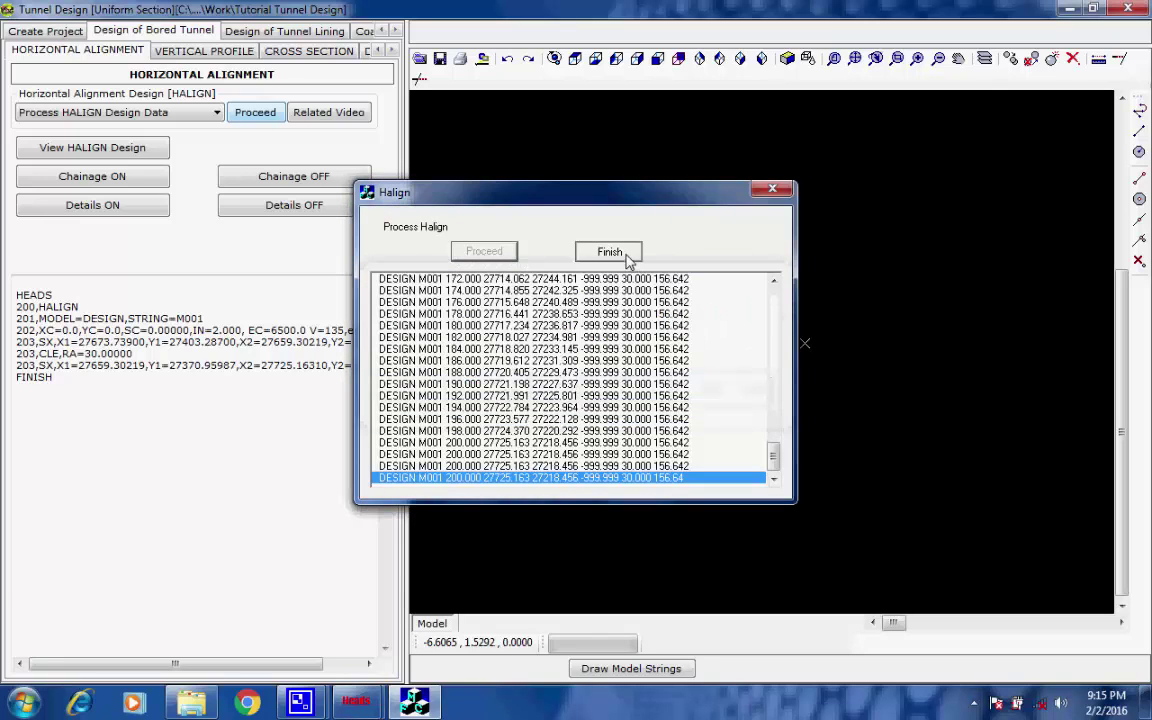
{"action": "left_click", "coordinate": [627, 254]}
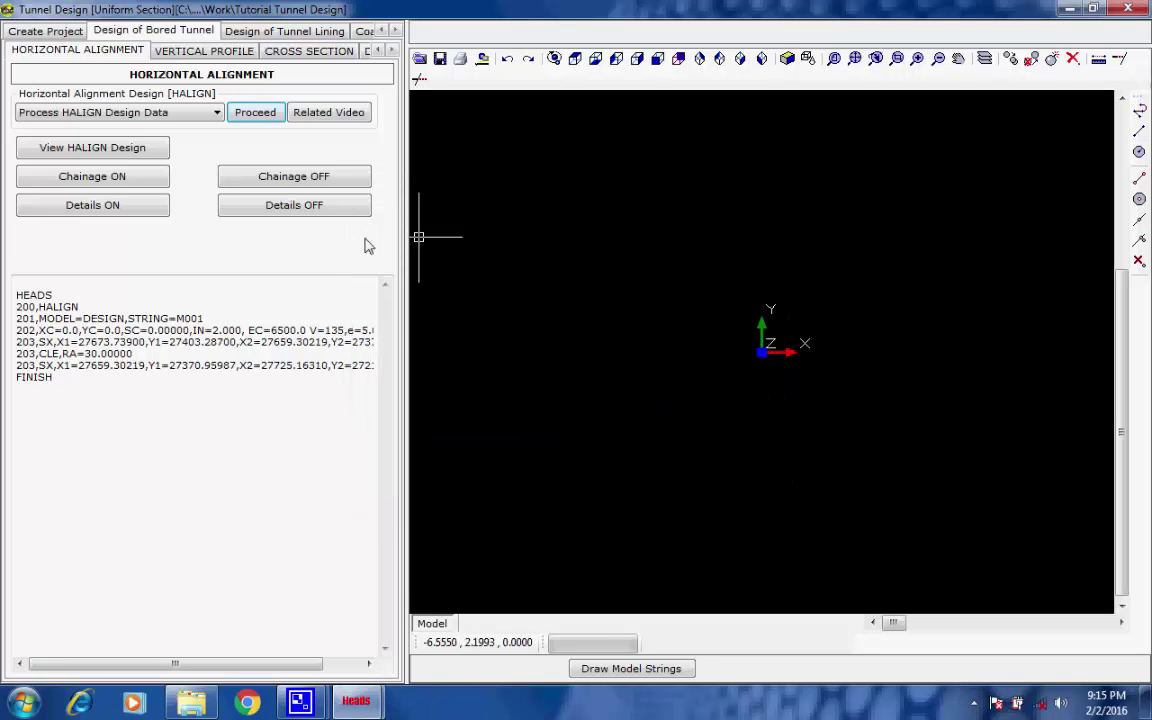
Step: Display the HALIGN design with chainage labels for string M001 at an interval of 25 and all alignment details
{"action": "left_click", "coordinate": [148, 152]}
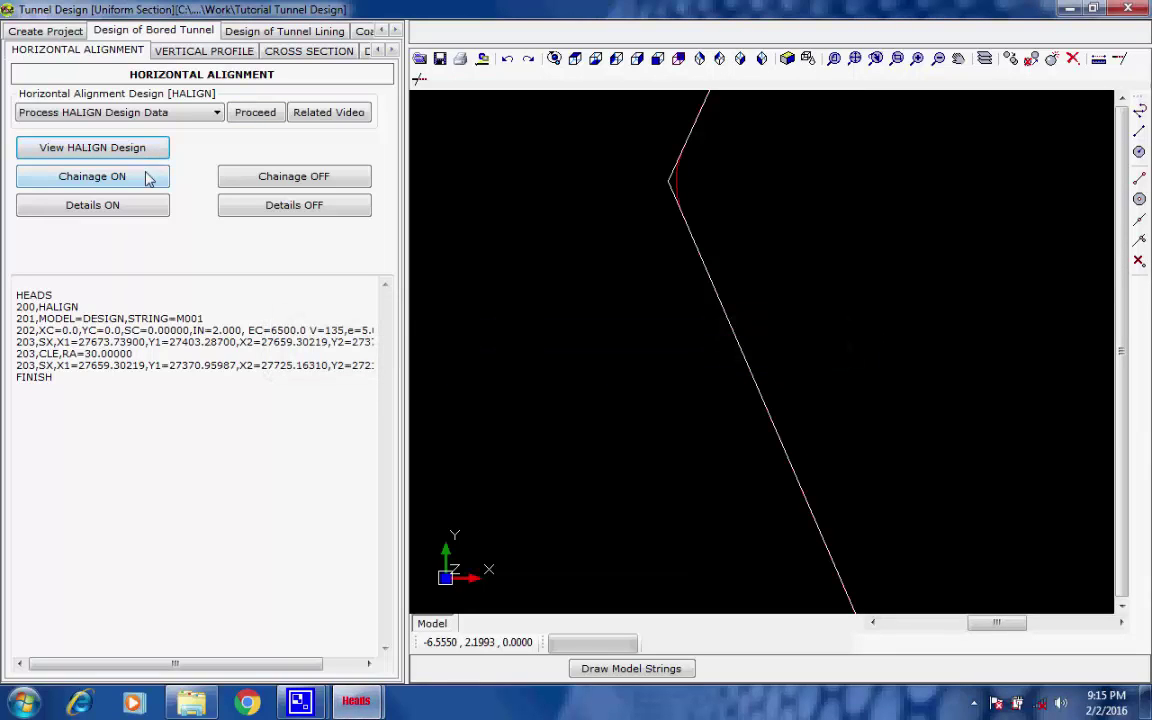
{"action": "left_click", "coordinate": [137, 182]}
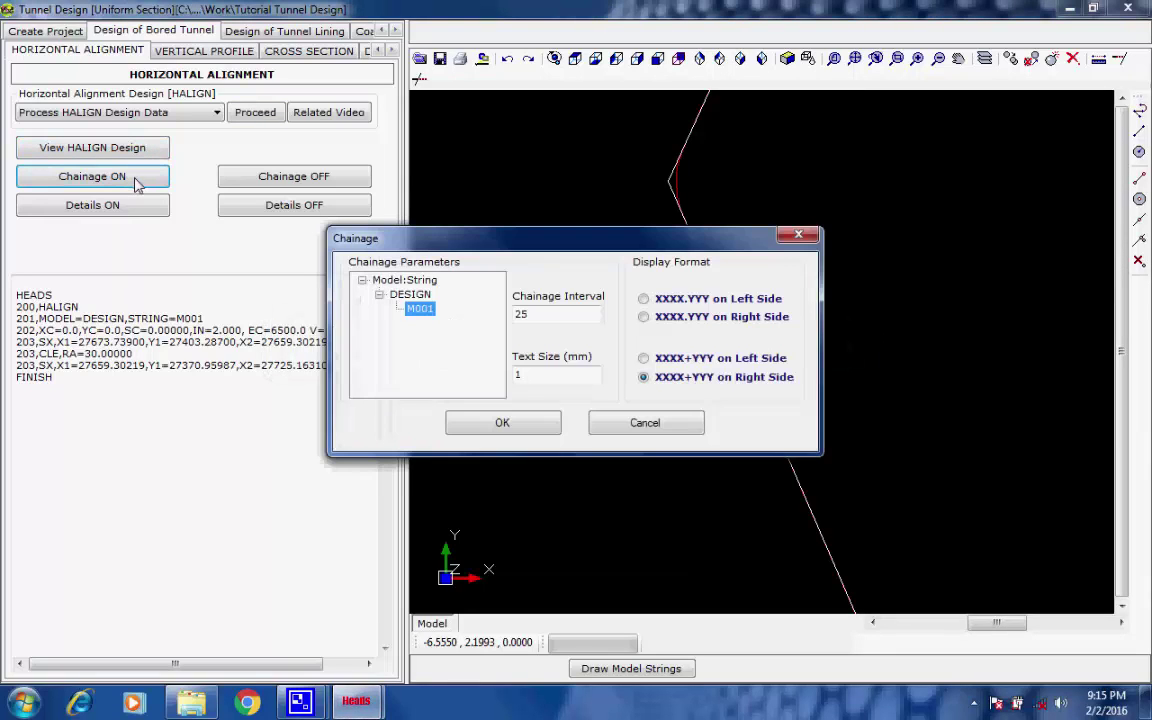
{"action": "left_click", "coordinate": [510, 424]}
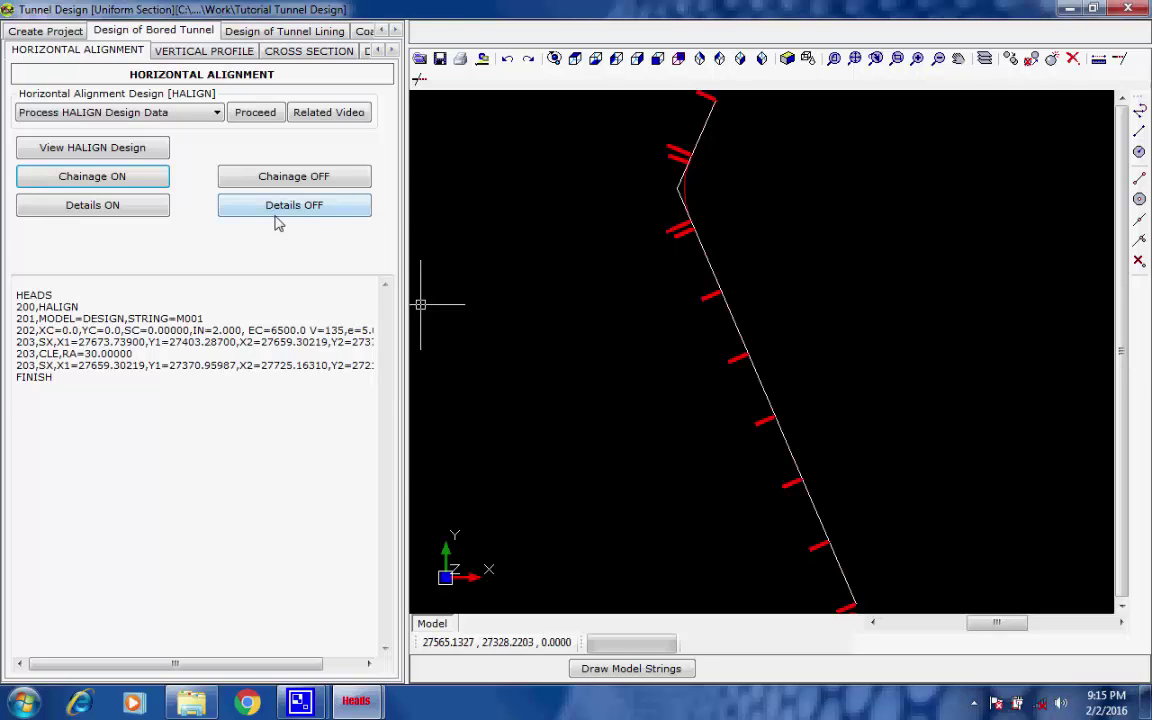
{"action": "left_click", "coordinate": [131, 206]}
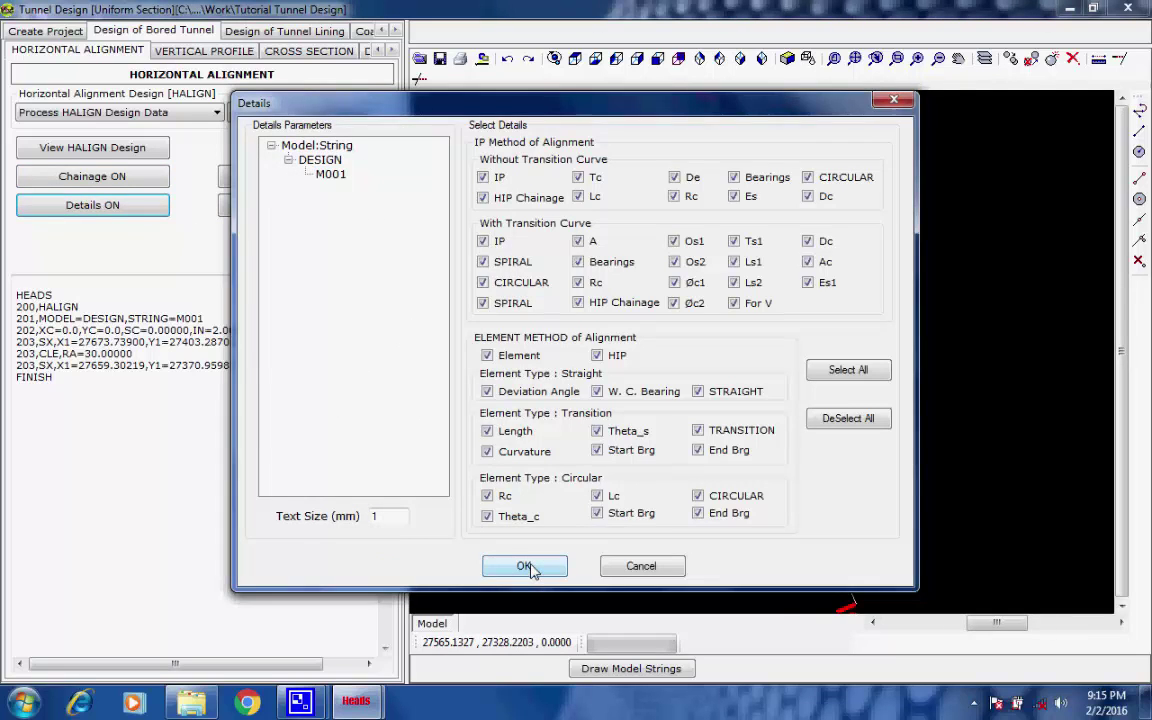
{"action": "left_click", "coordinate": [528, 568]}
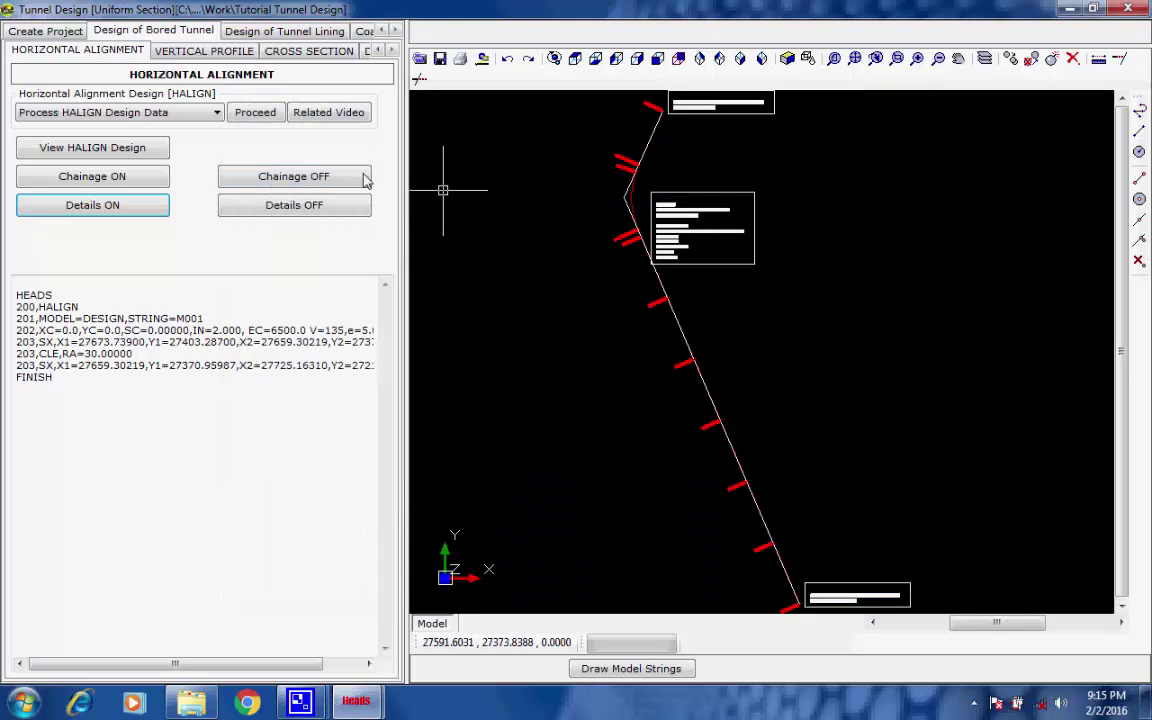
Step: Process the VALIGN design data for the bored tunnel's vertical profile
{"action": "left_click", "coordinate": [204, 53]}
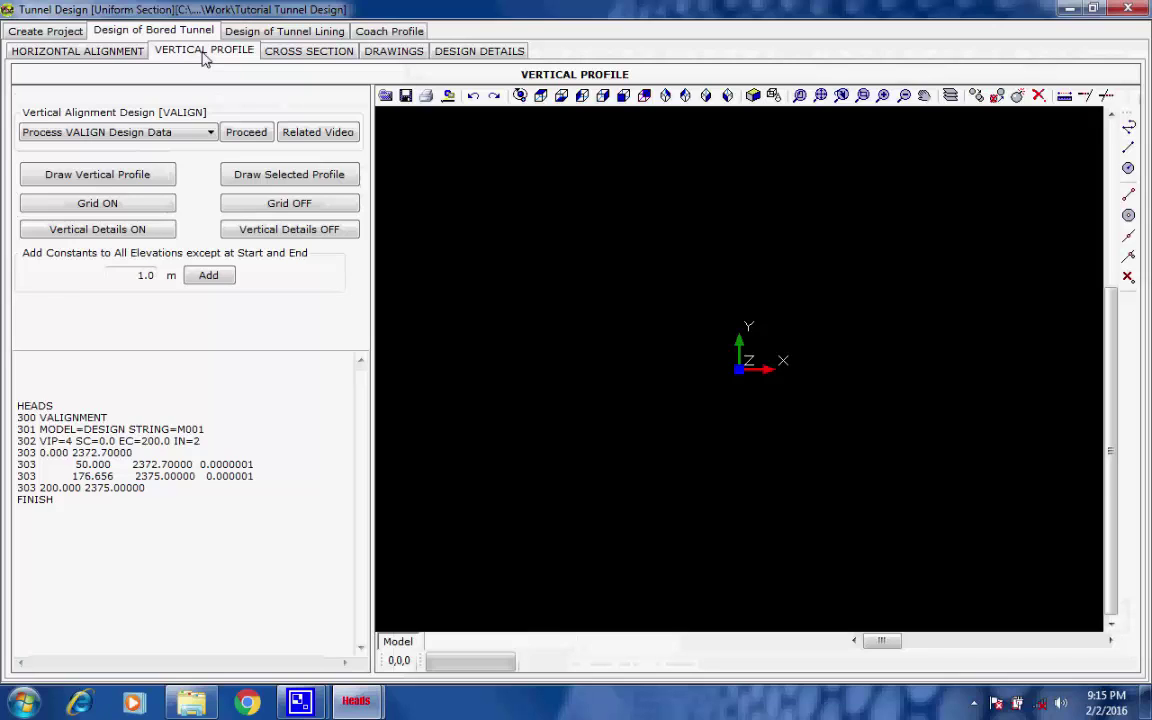
{"action": "left_click", "coordinate": [246, 132]}
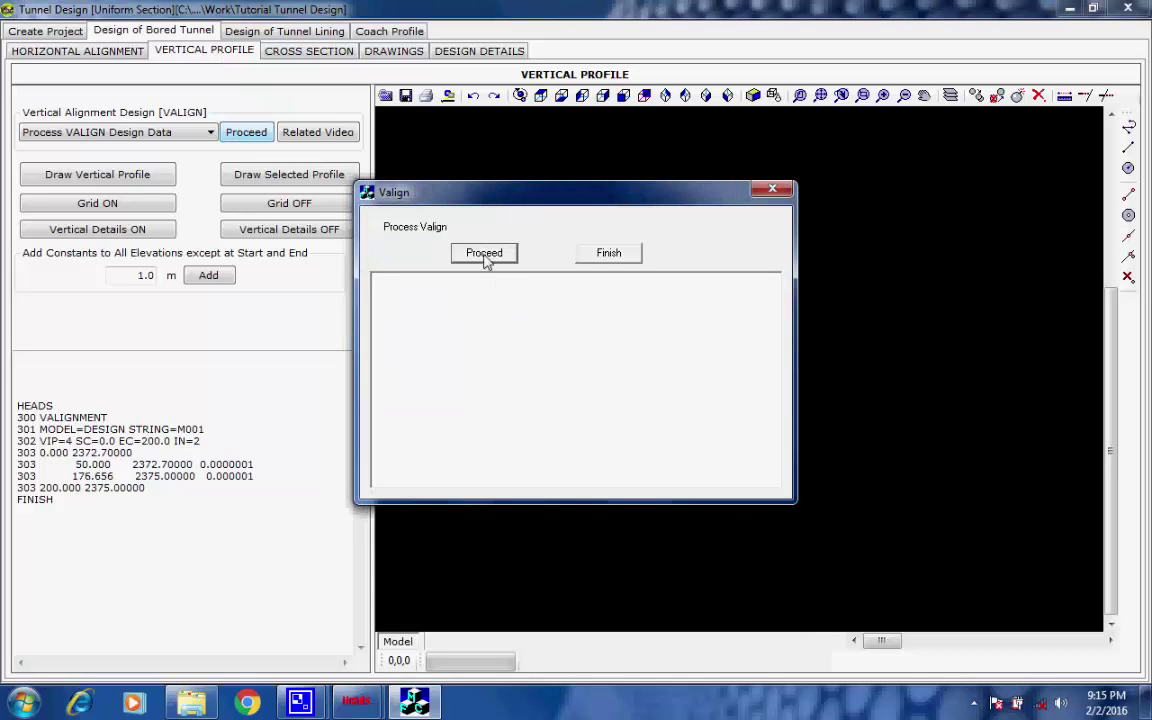
{"action": "left_click", "coordinate": [485, 253]}
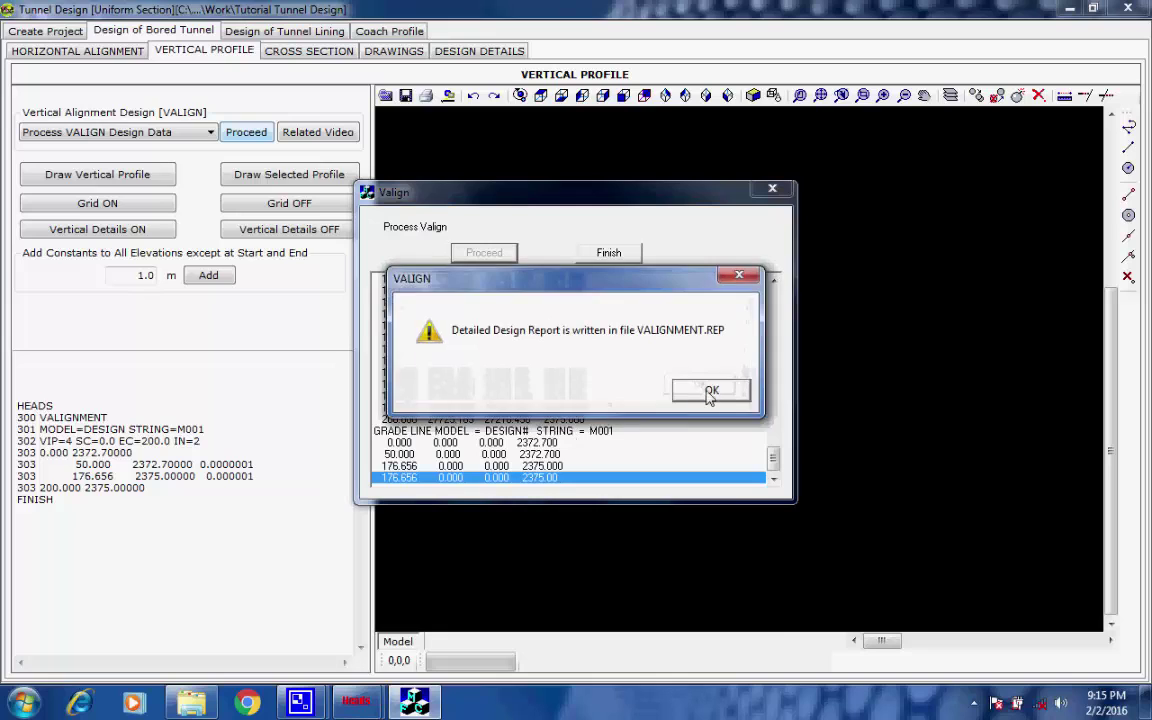
{"action": "left_click", "coordinate": [710, 389]}
{"action": "left_click", "coordinate": [609, 254]}
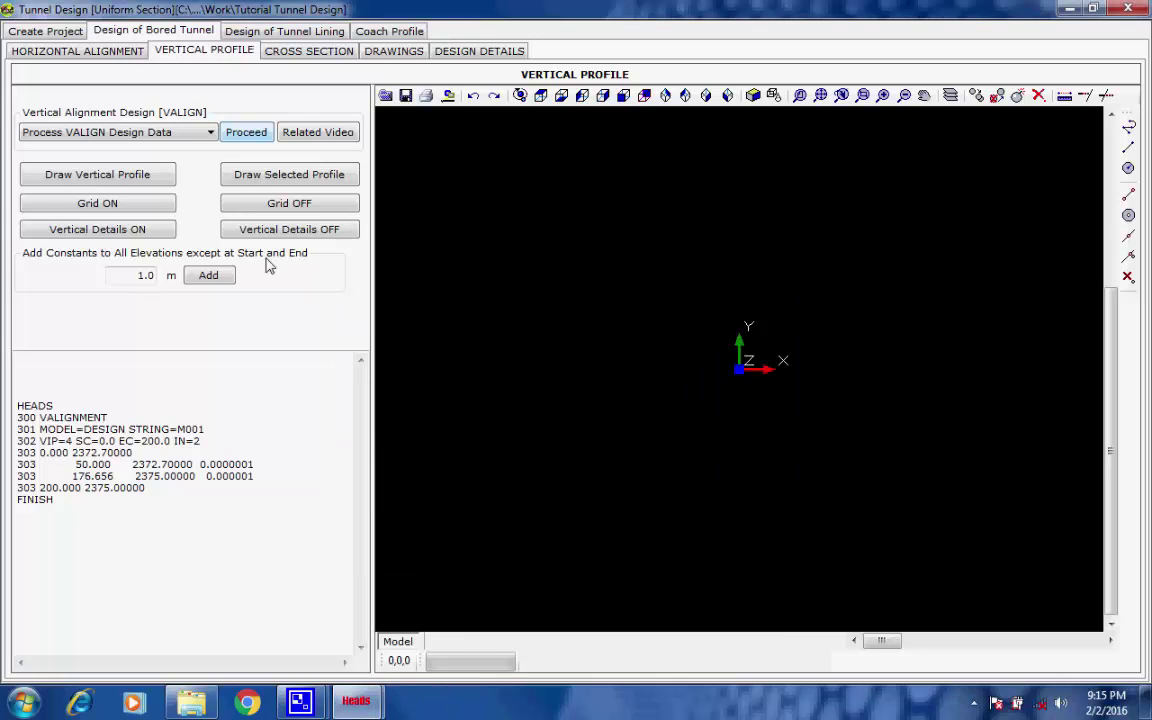
Step: Draw the bored tunnel's vertical profile and turn on its grid
{"action": "left_click", "coordinate": [152, 172]}
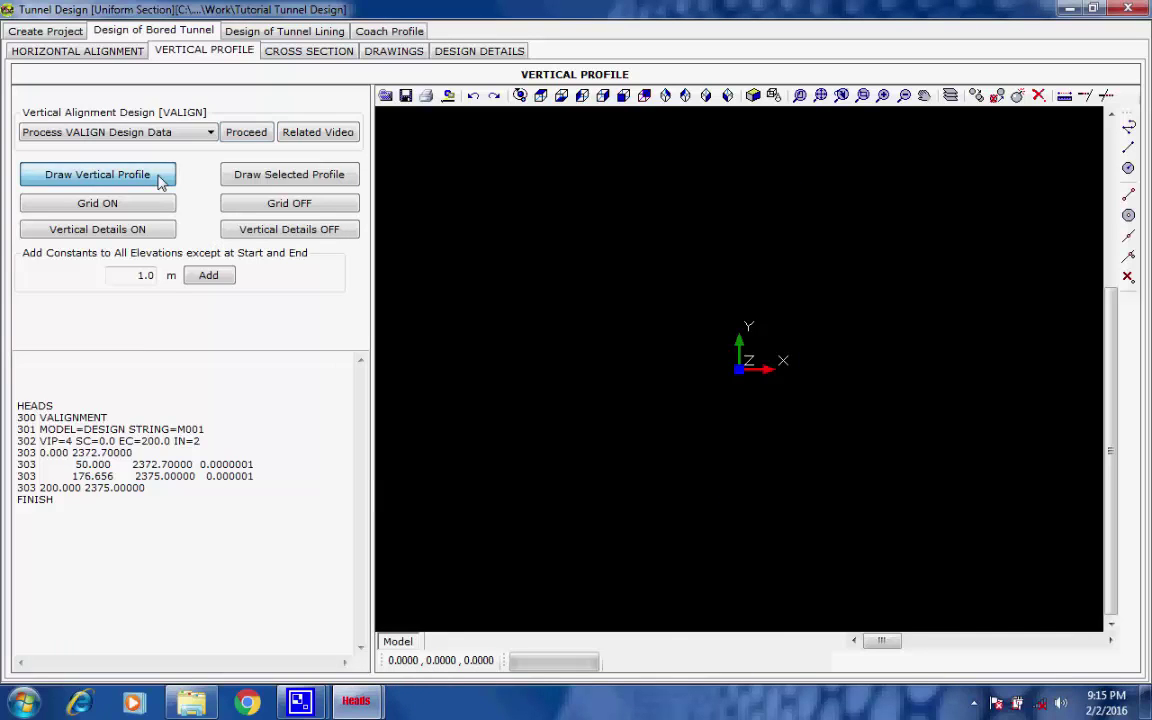
{"action": "left_click", "coordinate": [609, 284]}
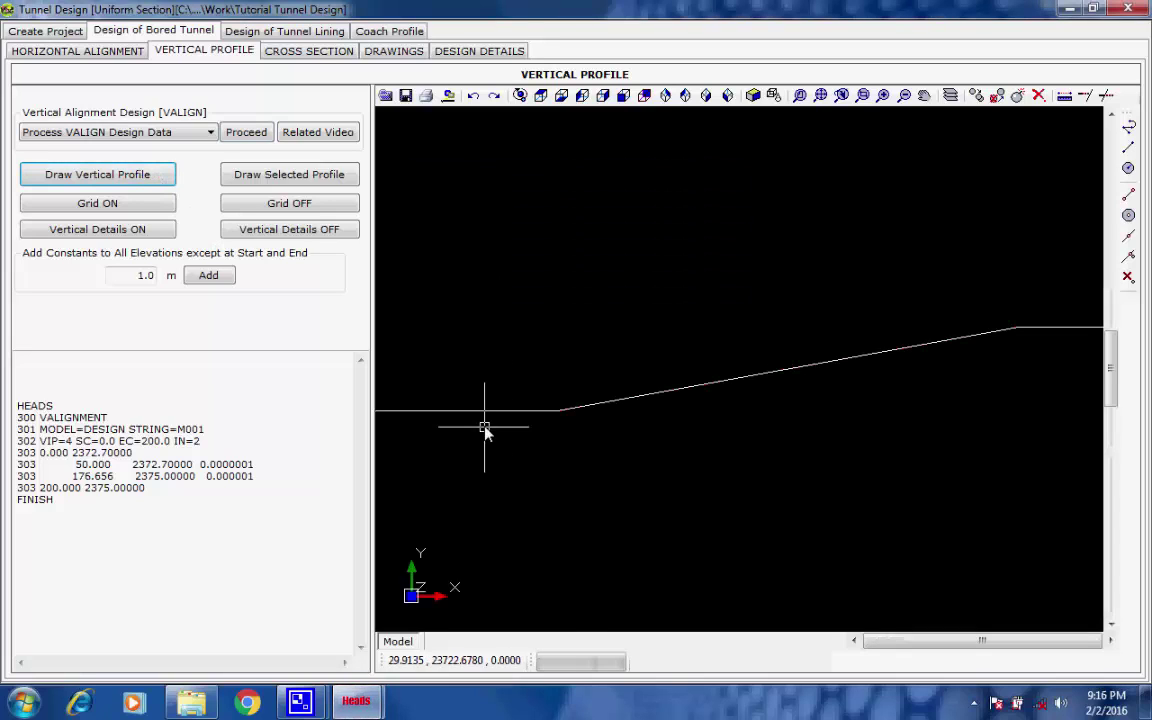
{"action": "left_click", "coordinate": [138, 204]}
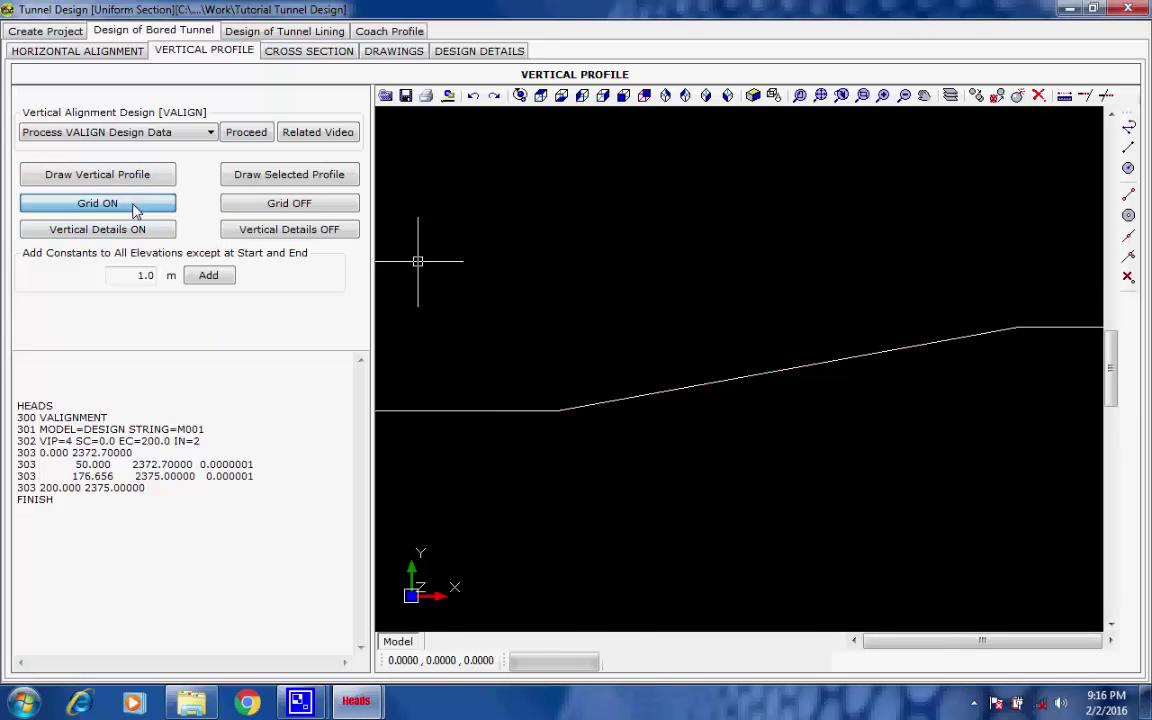
{"action": "left_click", "coordinate": [708, 332]}
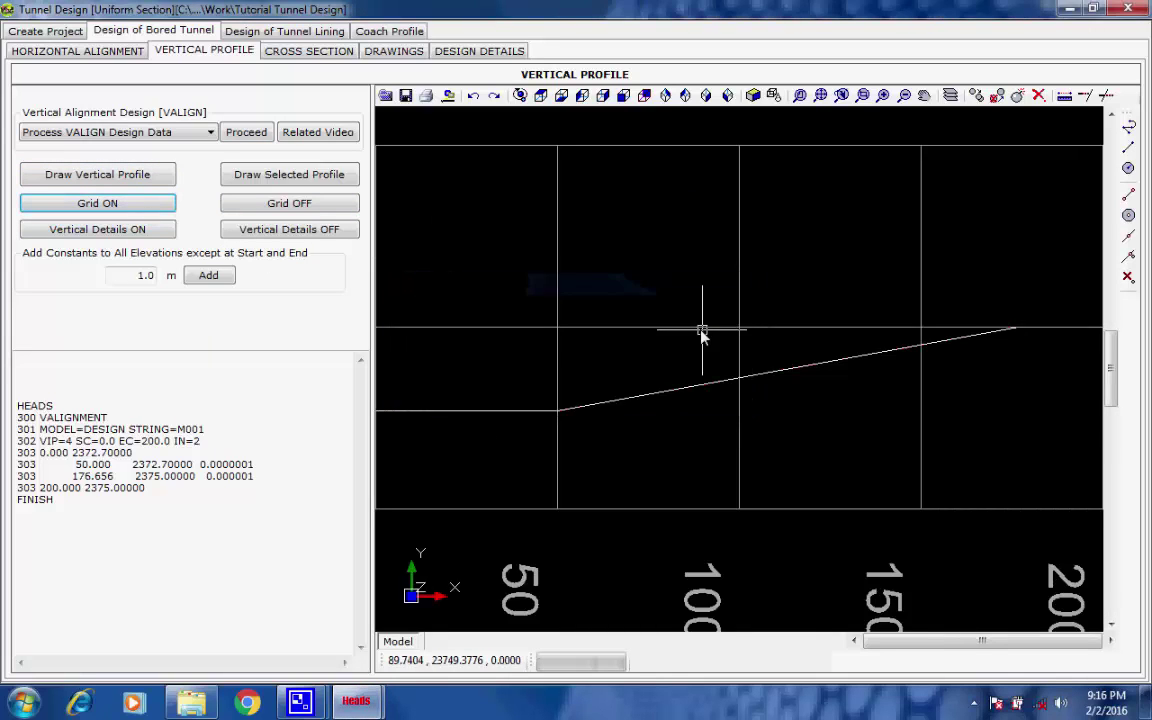
Step: Turn on the vertical details with 1 mm text and inspect the label at the 50 m chainage
{"action": "left_click", "coordinate": [150, 231]}
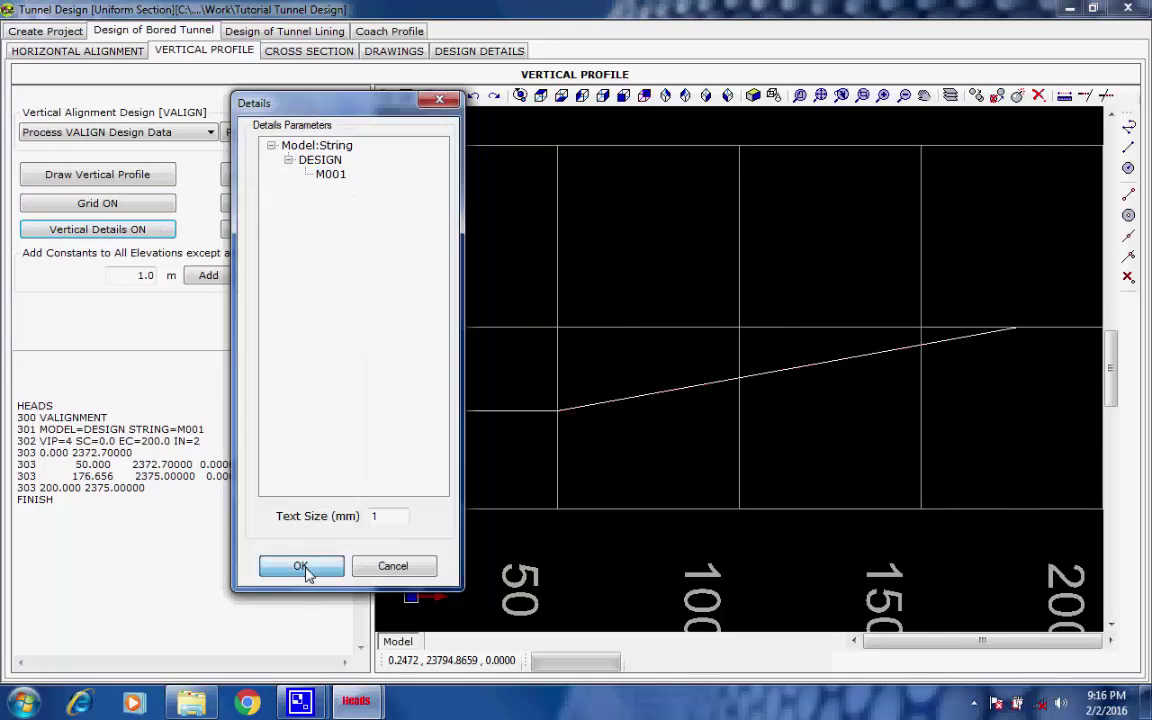
{"action": "left_click", "coordinate": [302, 567]}
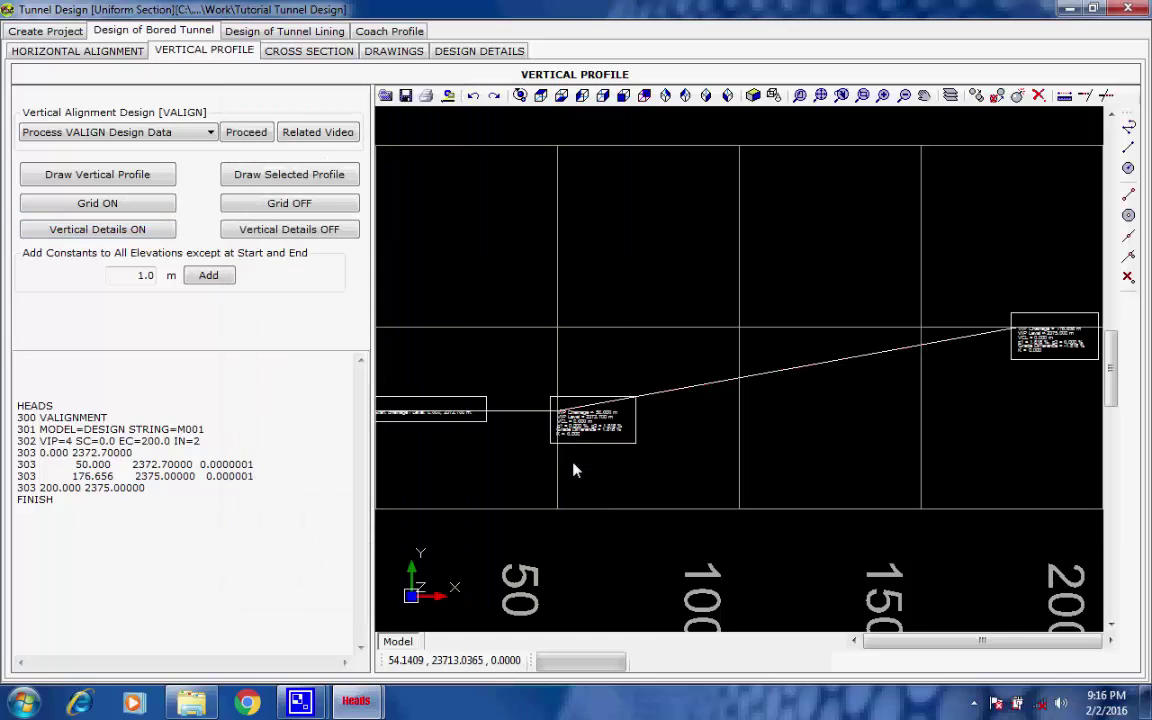
{"action": "scroll", "coordinate": [567, 440], "scroll_direction": "up", "scroll_amount": 6}
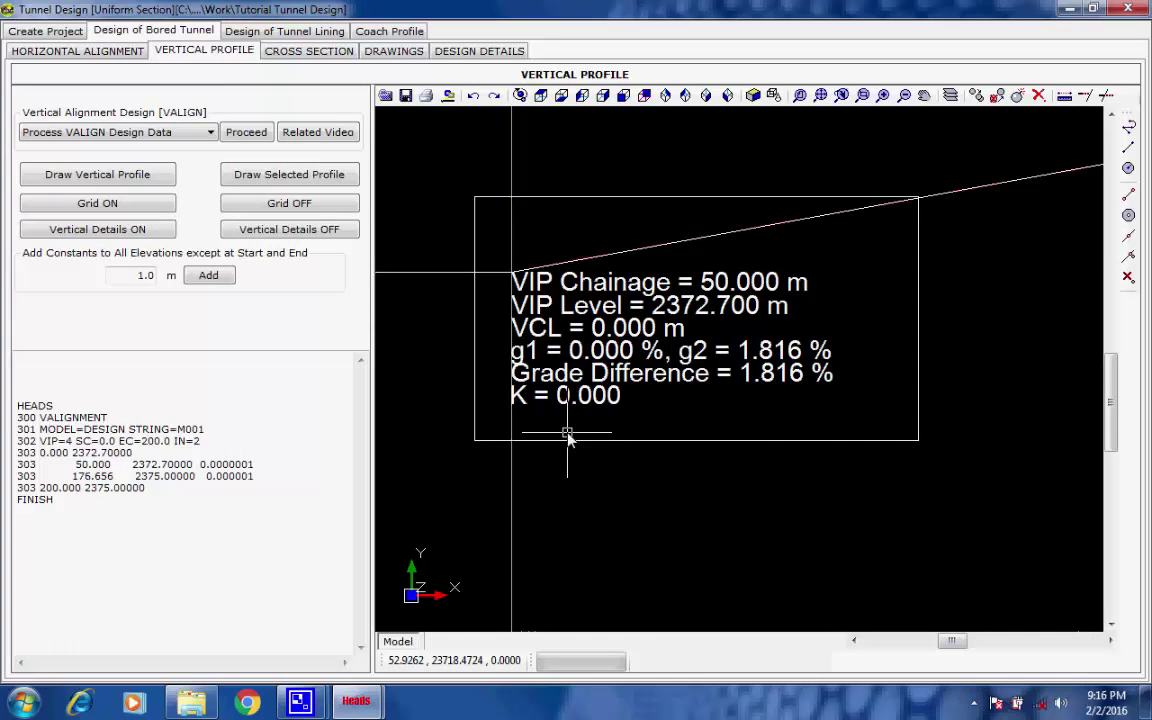
{"action": "scroll", "coordinate": [567, 440], "scroll_direction": "down", "scroll_amount": 3}
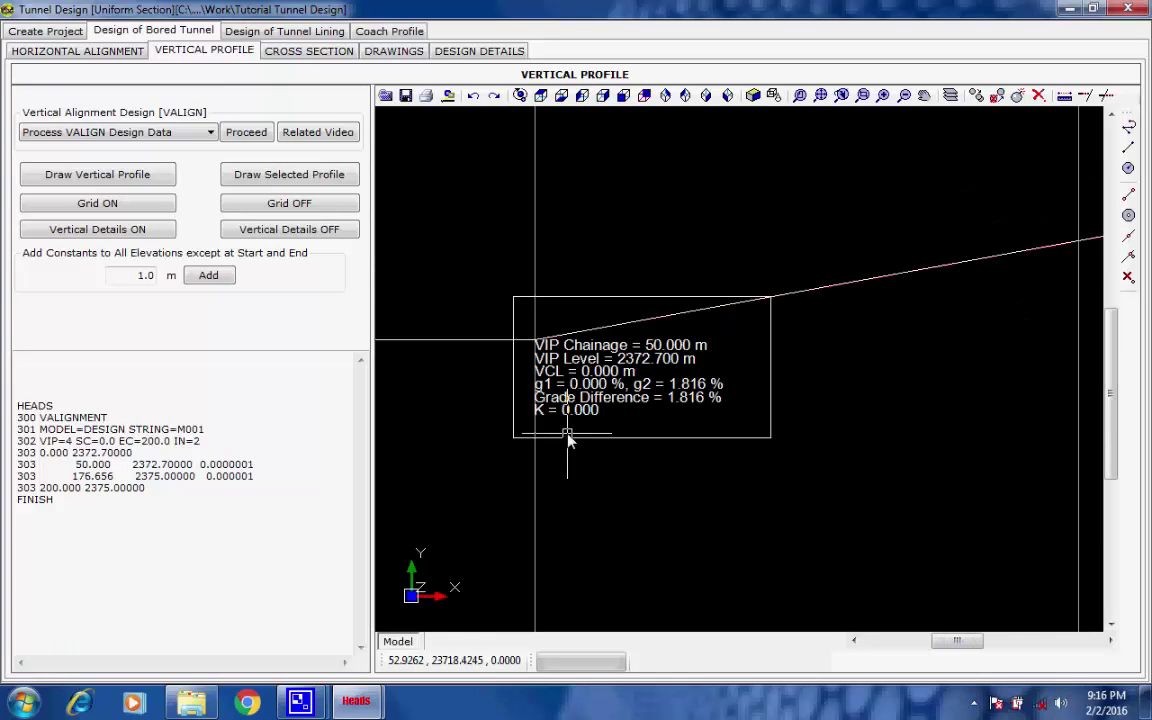
{"action": "scroll", "coordinate": [567, 440], "scroll_direction": "down", "scroll_amount": 5}
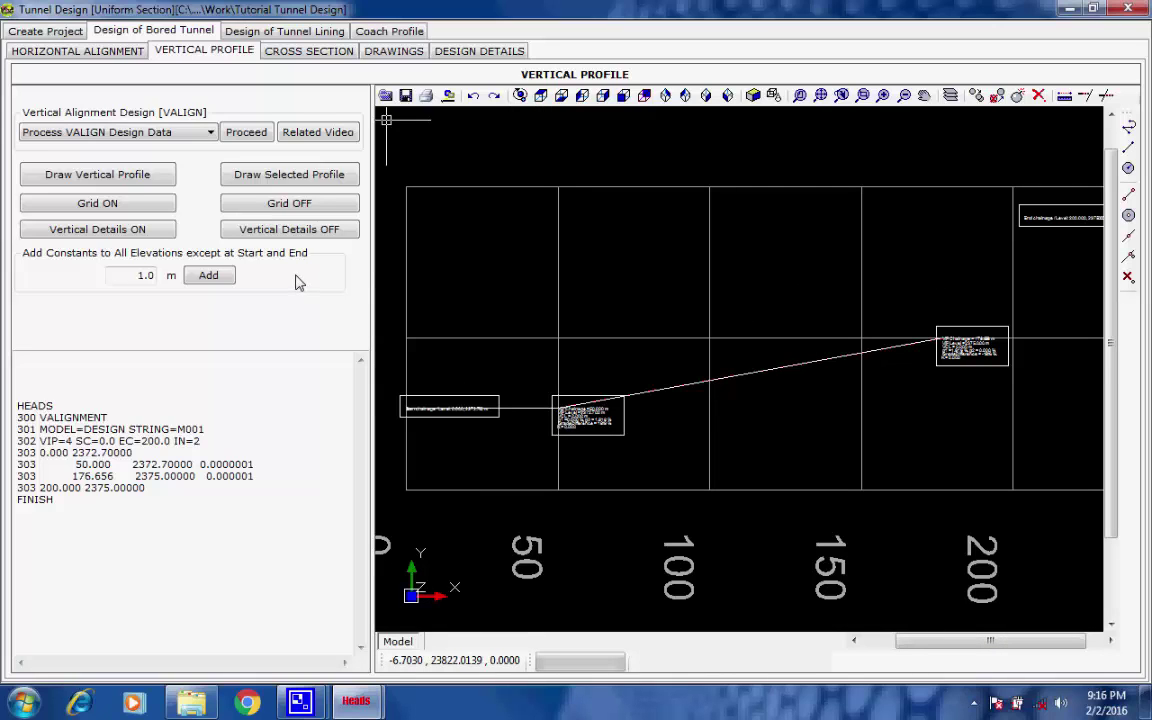
{"action": "scroll", "coordinate": [462, 300], "scroll_direction": "down", "scroll_amount": 2}
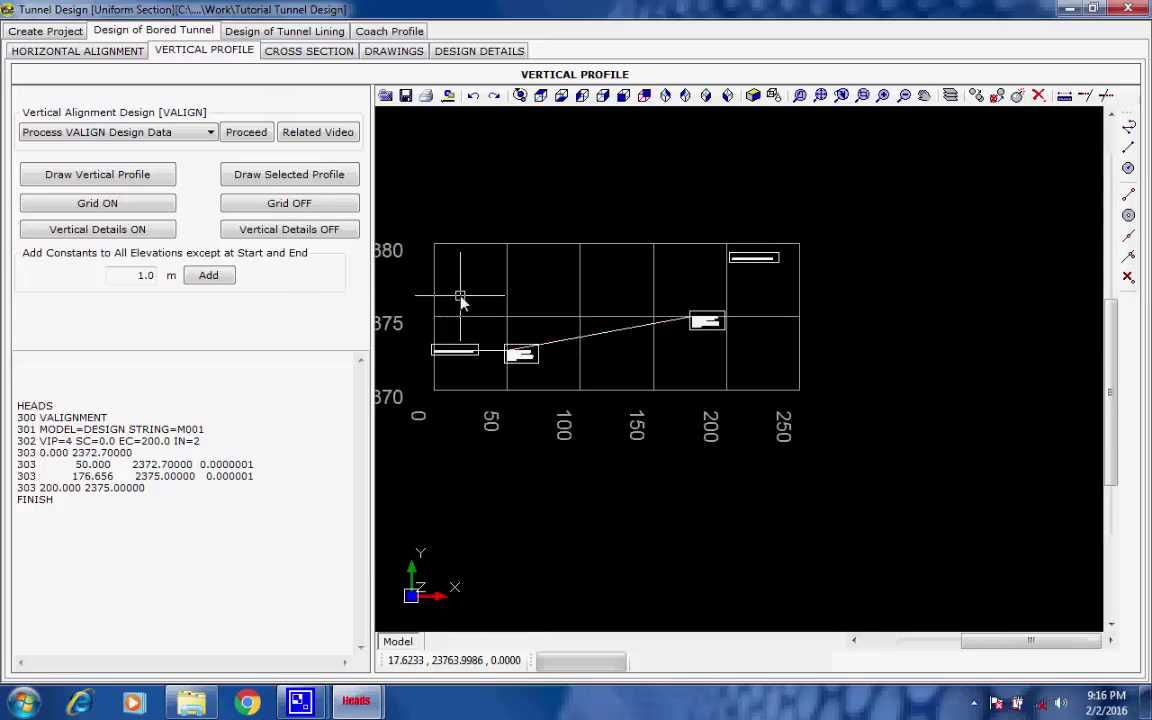
{"action": "left_click", "coordinate": [828, 96]}
Step: Review the bored tunnel's cross-section definition, including the Horse Shoe inputs and the total station scan data file
{"action": "left_click", "coordinate": [265, 51]}
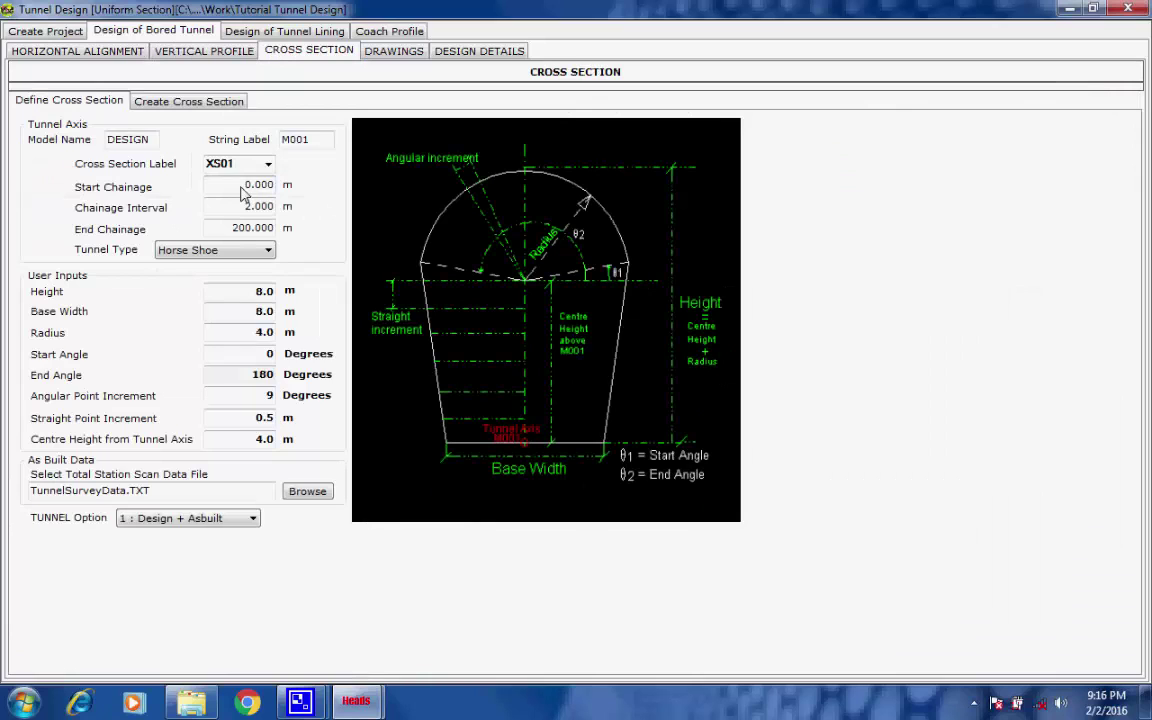
{"action": "left_click", "coordinate": [163, 104]}
{"action": "left_click", "coordinate": [110, 102]}
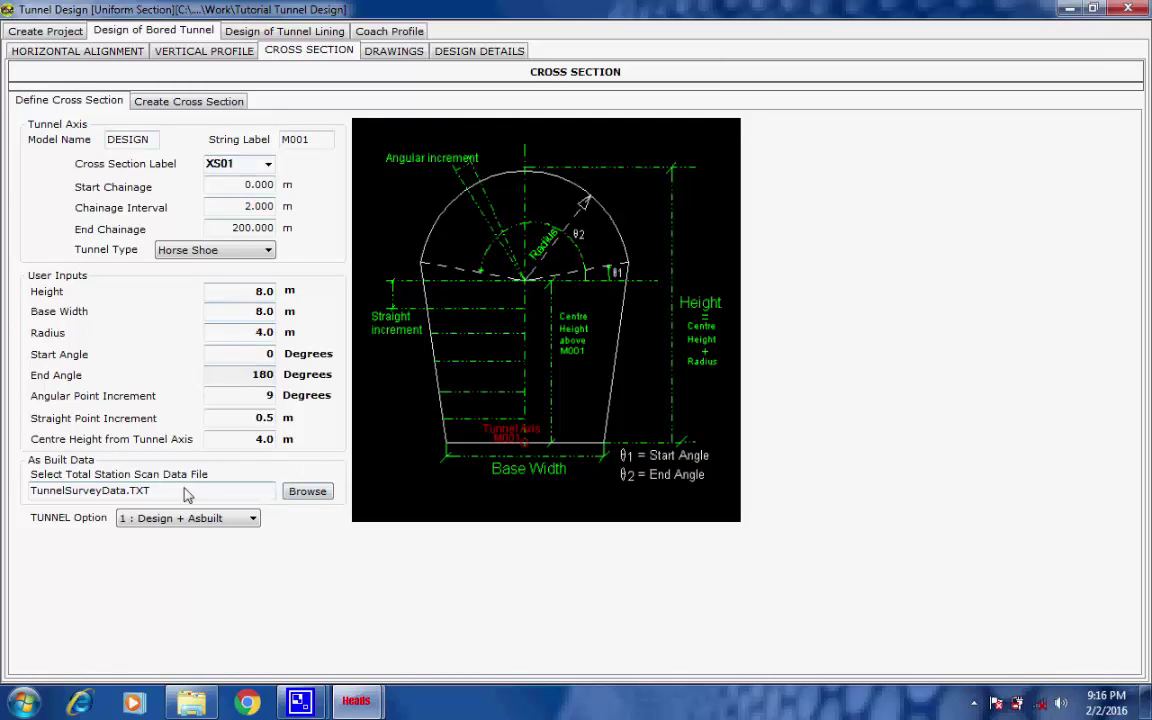
{"action": "left_click", "coordinate": [150, 491]}
{"action": "left_click", "coordinate": [150, 491]}
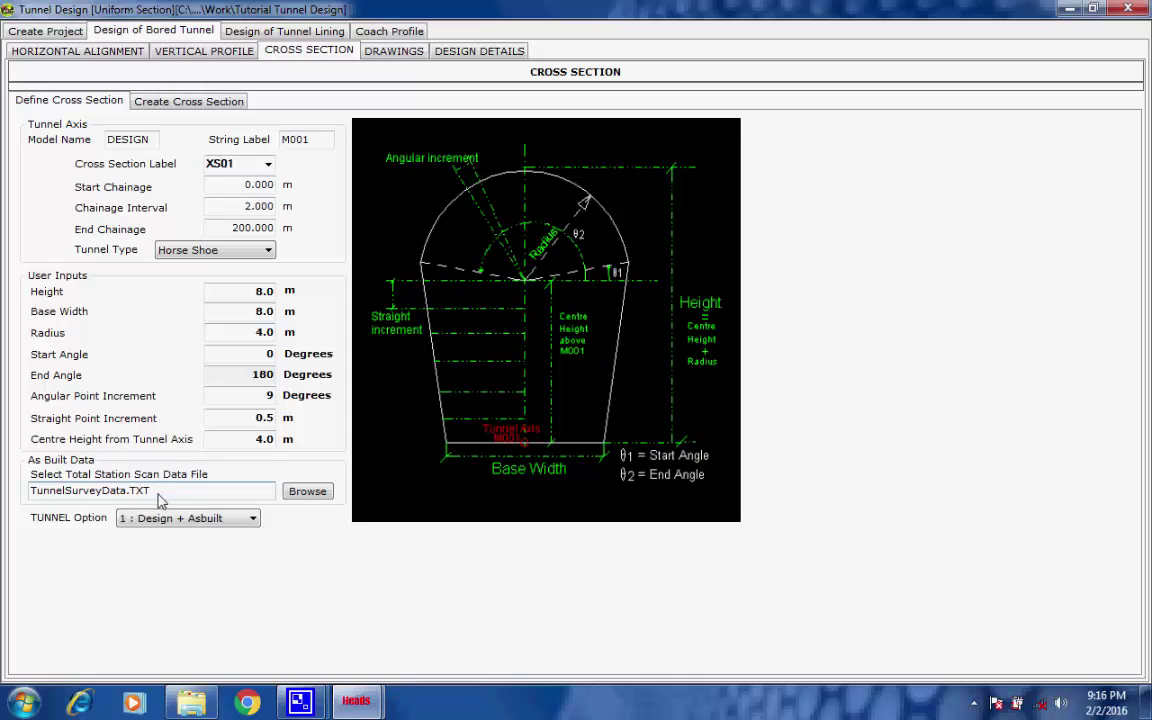
Step: Open the survey data file from the design details and examine its header and point list
{"action": "left_click", "coordinate": [484, 55]}
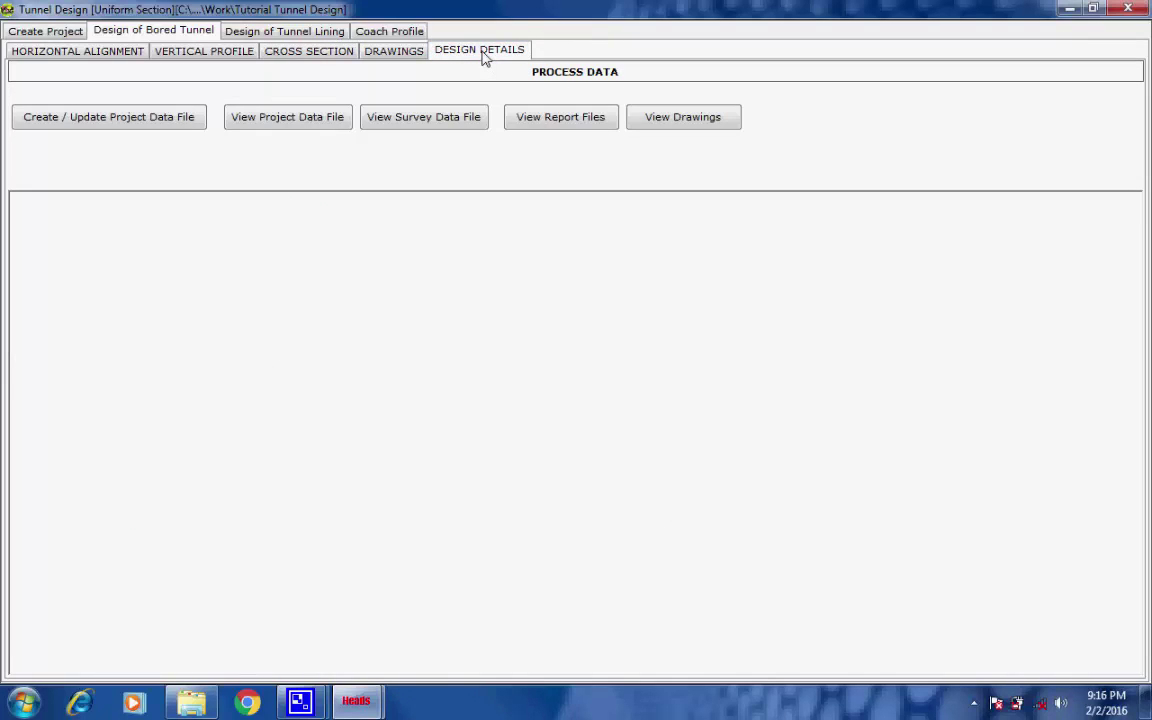
{"action": "left_click", "coordinate": [418, 119]}
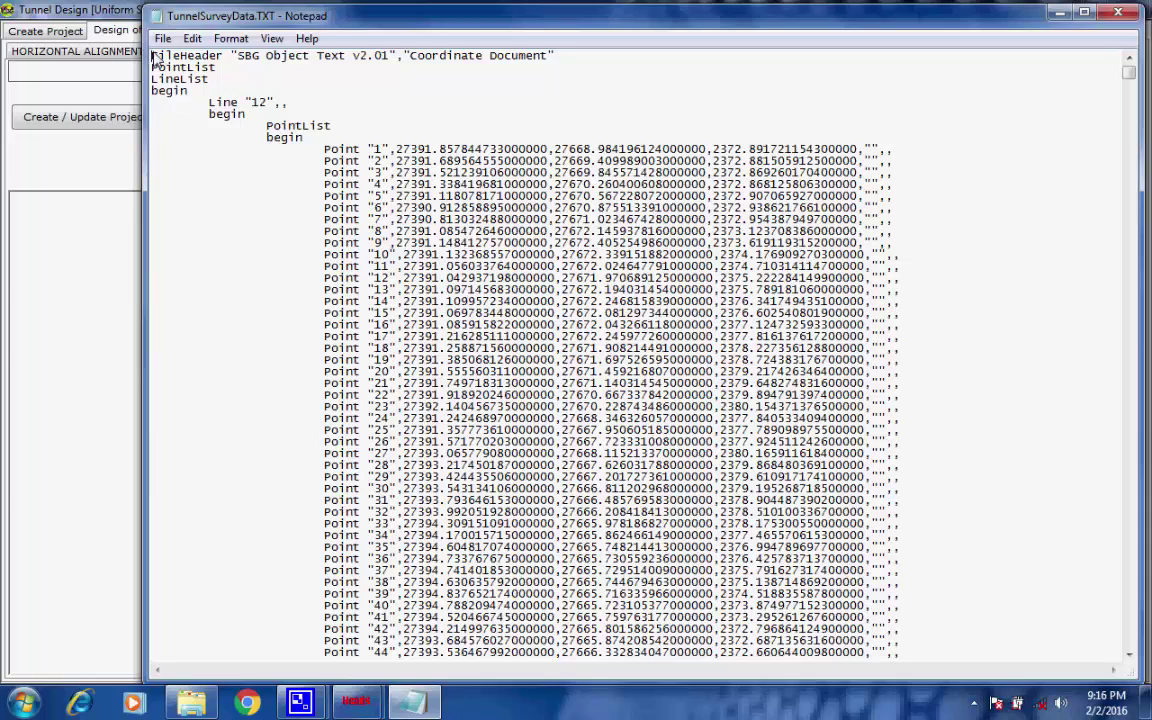
{"action": "left_click_drag", "start_coordinate": [155, 60], "coordinate": [304, 137]}
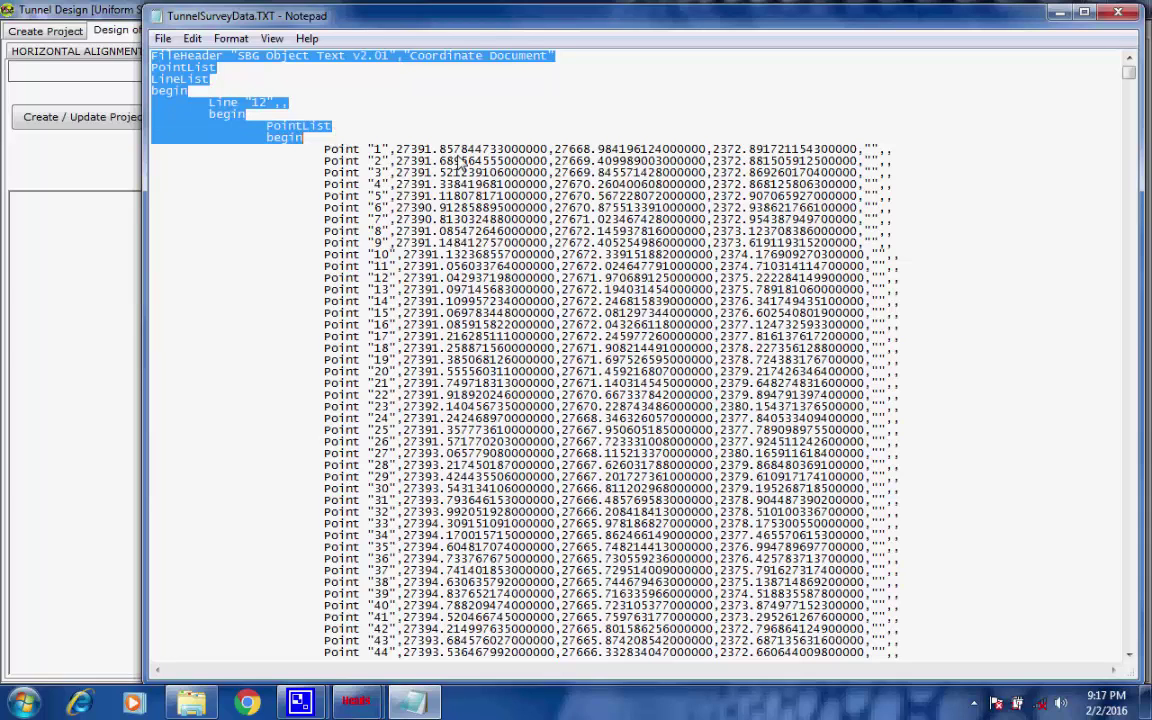
{"action": "scroll", "coordinate": [770, 205], "scroll_direction": "down", "scroll_amount": 1}
{"action": "scroll", "coordinate": [770, 205], "scroll_direction": "down", "scroll_amount": 15}
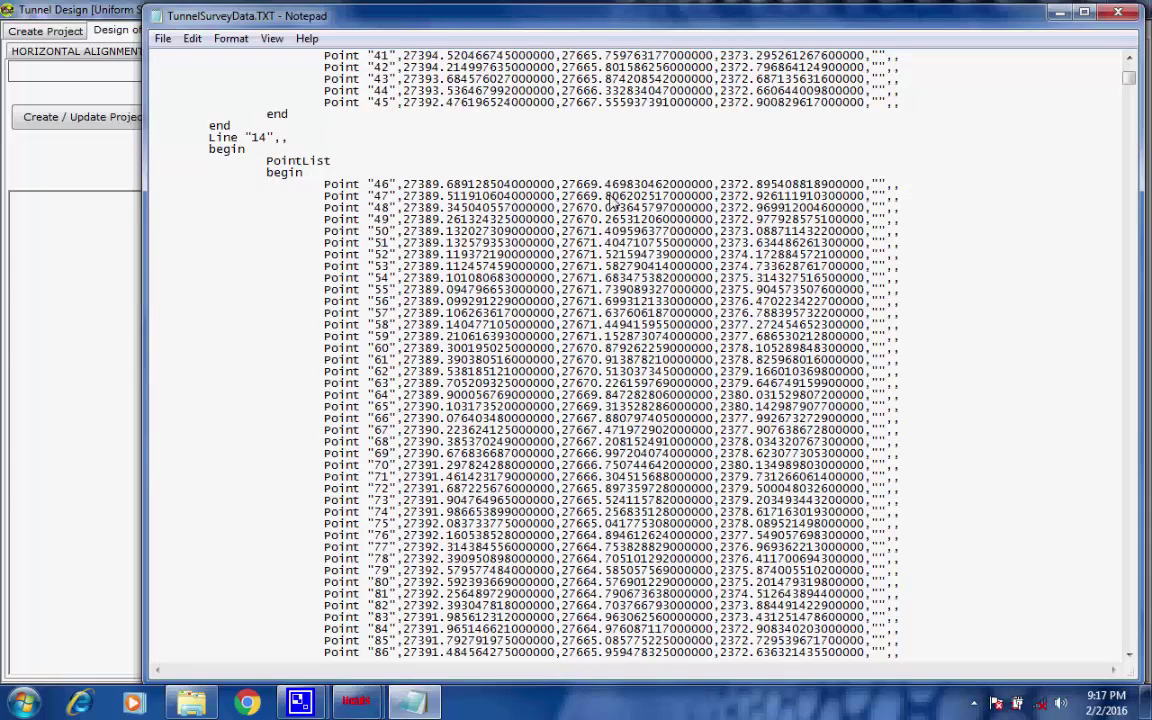
{"action": "scroll", "coordinate": [555, 200], "scroll_direction": "up", "scroll_amount": 16}
{"action": "left_click", "coordinate": [356, 116]}
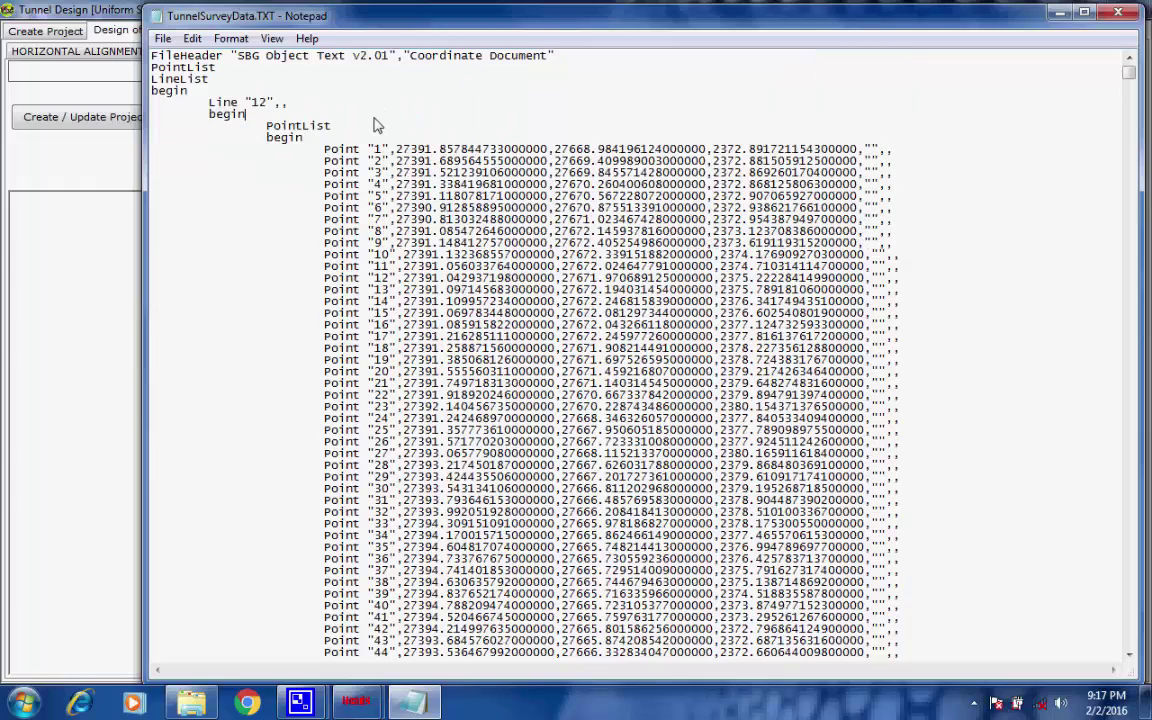
Step: Examine the numbered line blocks "12", "14" and onward throughout the survey data file, and close it
{"action": "left_click_drag", "start_coordinate": [252, 103], "coordinate": [265, 103]}
{"action": "scroll", "coordinate": [362, 119], "scroll_direction": "down", "scroll_amount": 6}
{"action": "scroll", "coordinate": [365, 125], "scroll_direction": "down", "scroll_amount": 5}
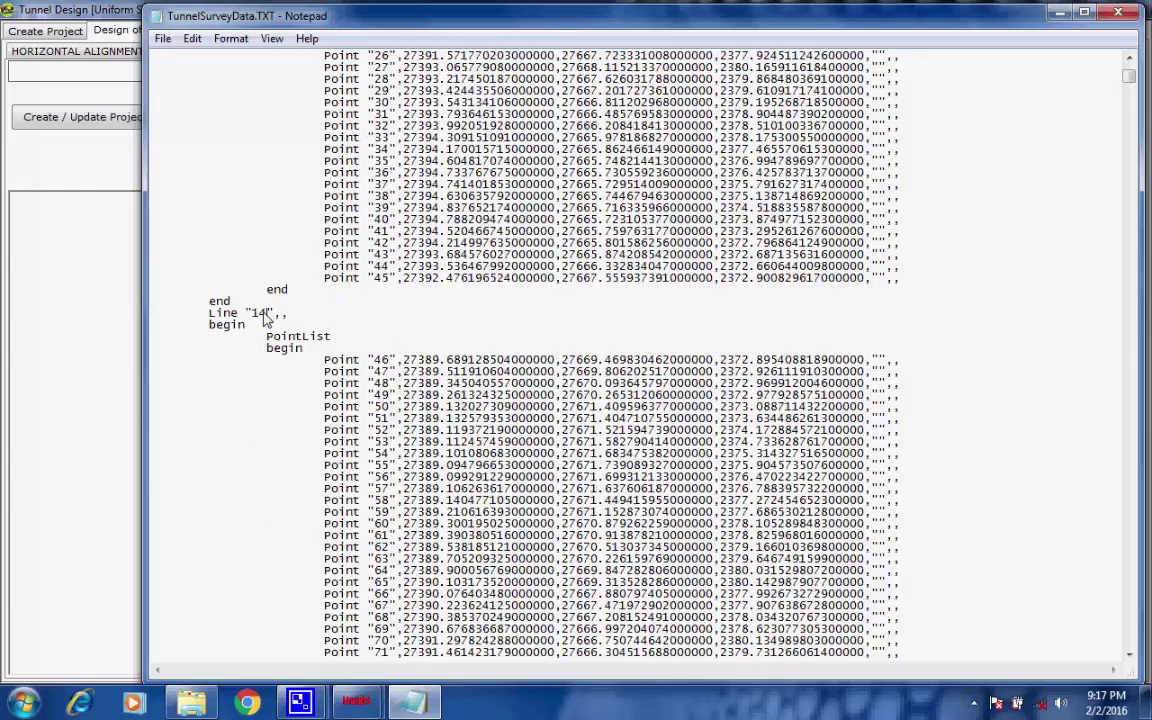
{"action": "left_click_drag", "start_coordinate": [268, 313], "coordinate": [253, 314]}
{"action": "scroll", "coordinate": [362, 337], "scroll_direction": "down", "scroll_amount": 14}
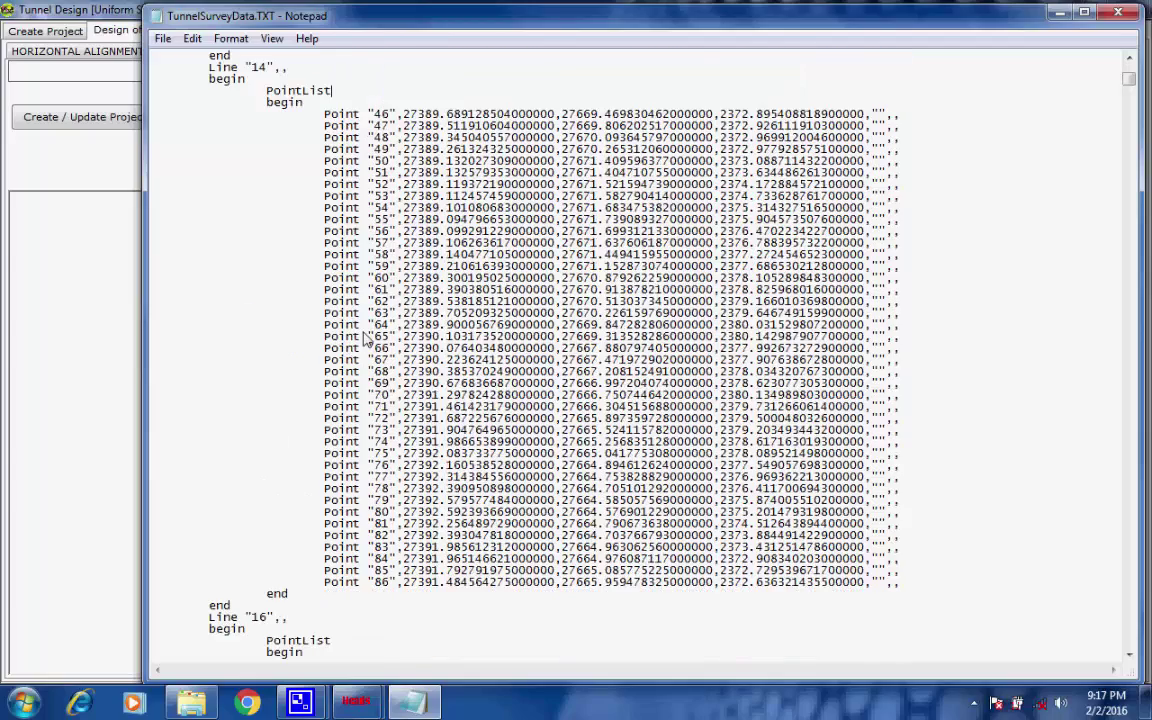
{"action": "left_click_drag", "start_coordinate": [268, 370], "coordinate": [253, 400]}
{"action": "left_click", "coordinate": [301, 377]}
{"action": "scroll", "coordinate": [304, 380], "scroll_direction": "down", "scroll_amount": 11}
{"action": "scroll", "coordinate": [360, 360], "scroll_direction": "down", "scroll_amount": 10}
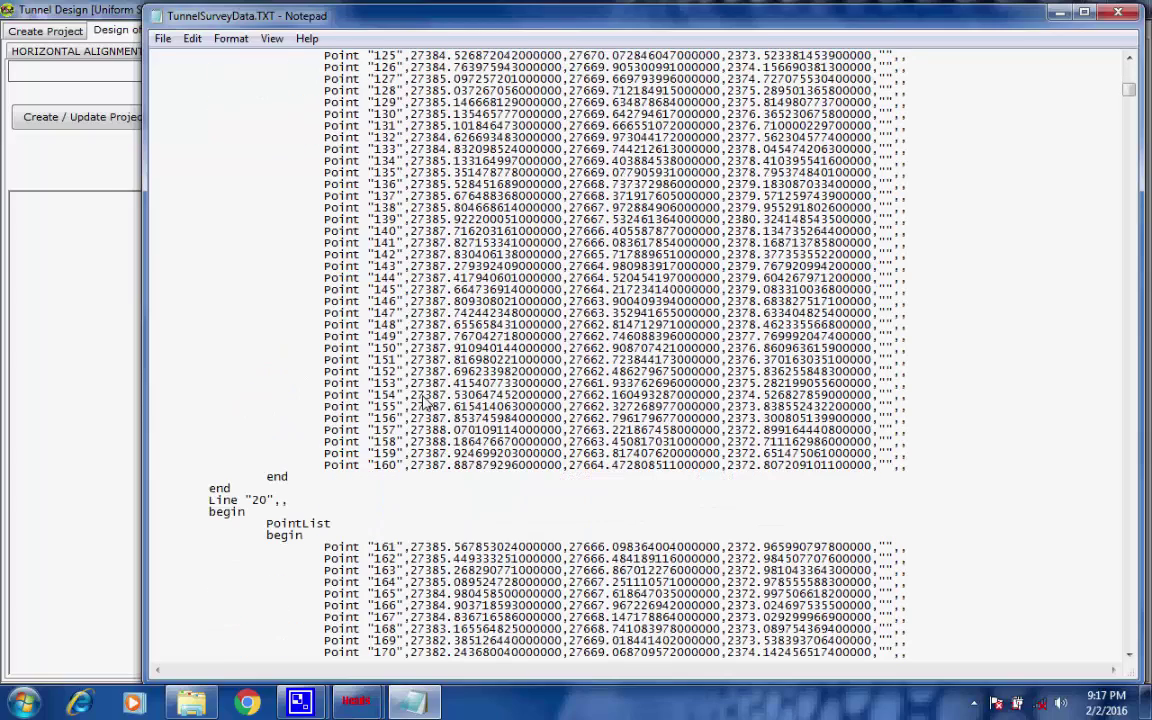
{"action": "left_click_drag", "start_coordinate": [266, 505], "coordinate": [253, 502]}
{"action": "left_click", "coordinate": [304, 489]}
{"action": "left_click_drag", "start_coordinate": [1128, 93], "coordinate": [1127, 486]}
{"action": "left_click_drag", "start_coordinate": [1105, 538], "coordinate": [1118, 90]}
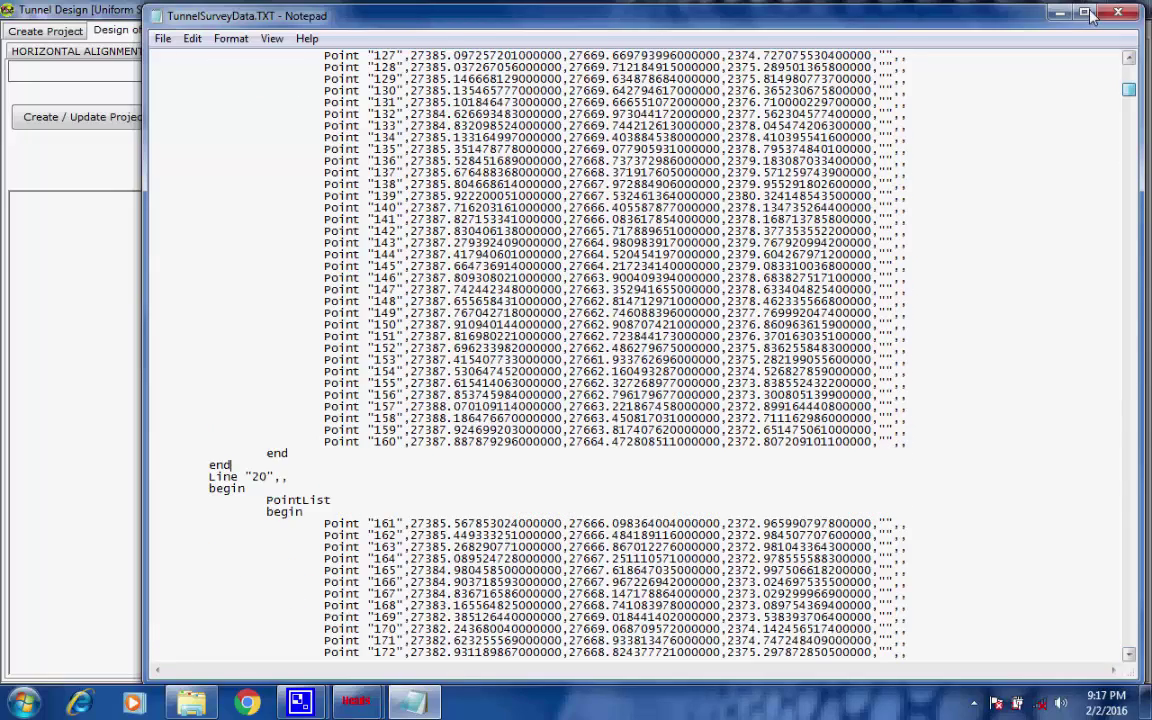
{"action": "left_click", "coordinate": [1117, 13]}
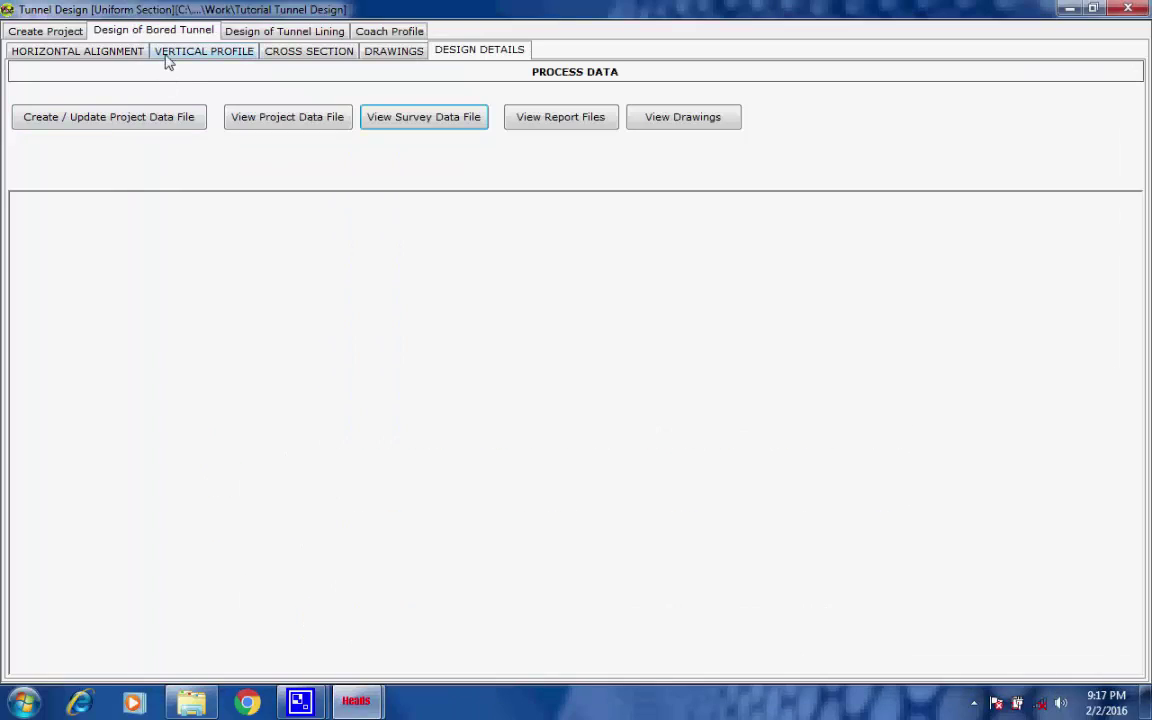
Step: Return to the cross-section definition and review the available TUNNEL options, keeping Design + Asbuilt
{"action": "left_click", "coordinate": [168, 54]}
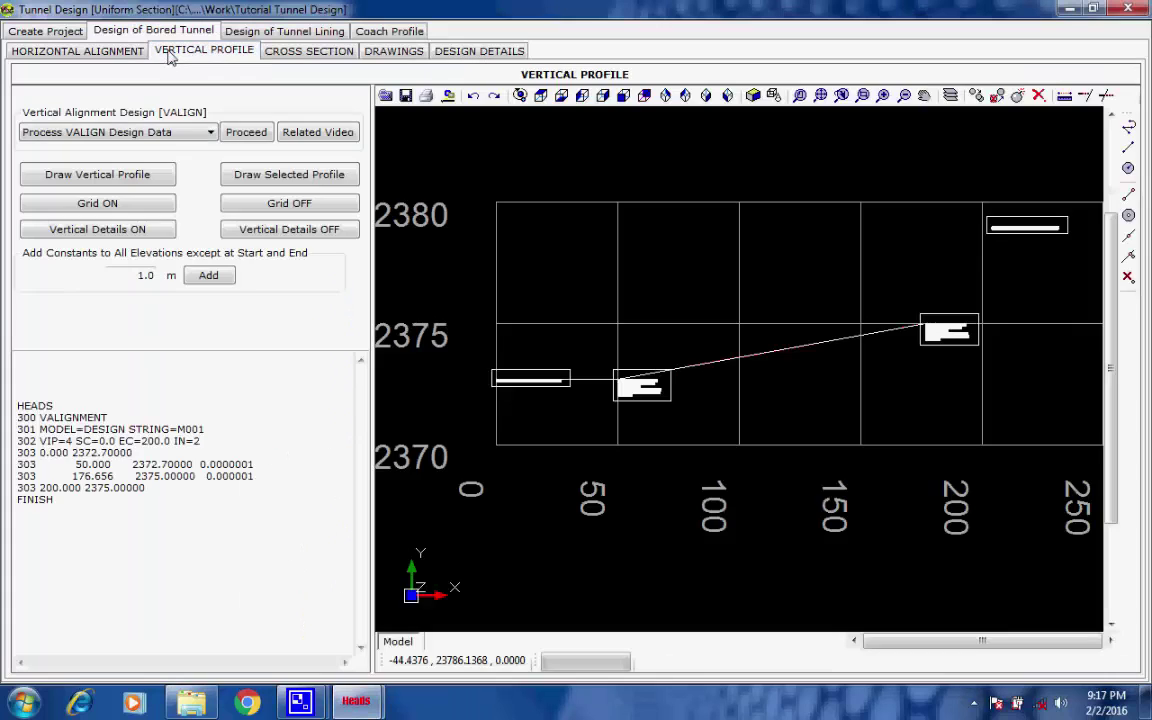
{"action": "left_click", "coordinate": [300, 51]}
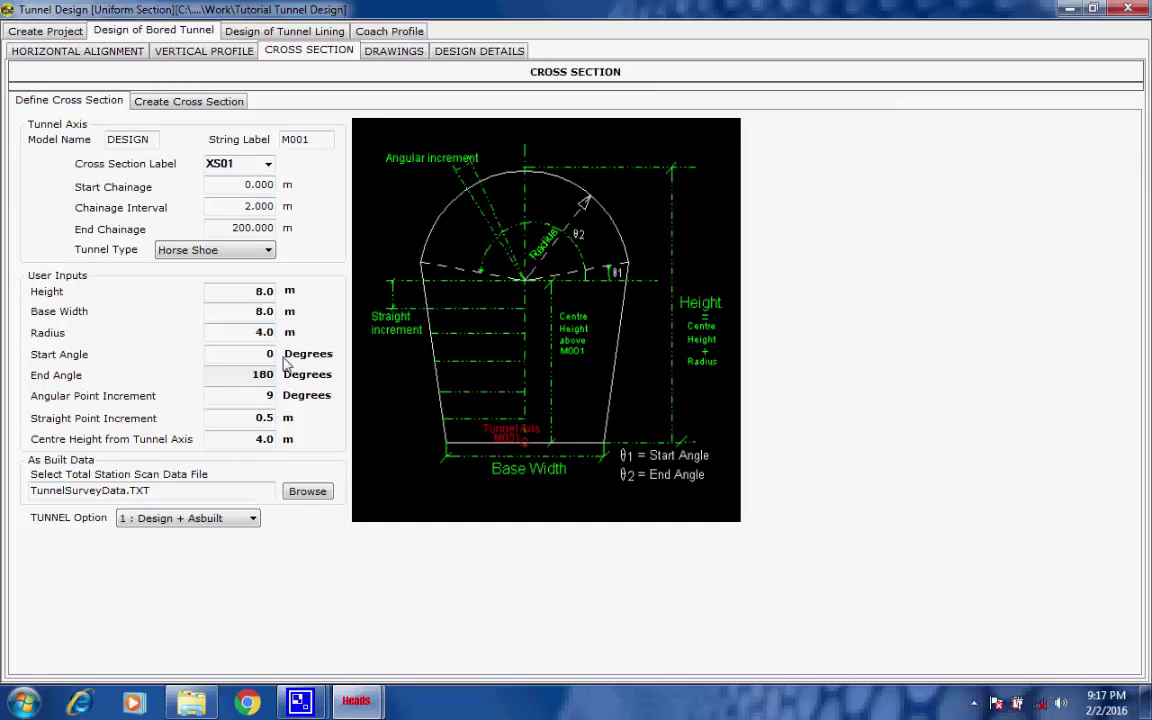
{"action": "left_click", "coordinate": [253, 522]}
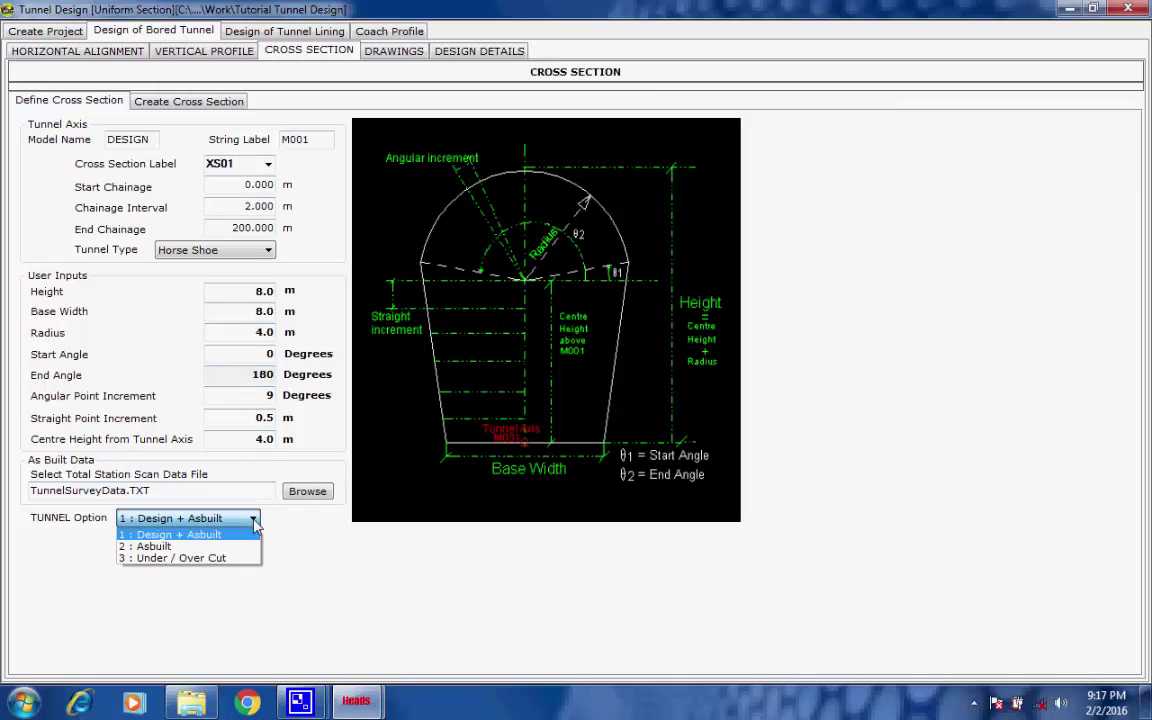
{"action": "left_click", "coordinate": [253, 521]}
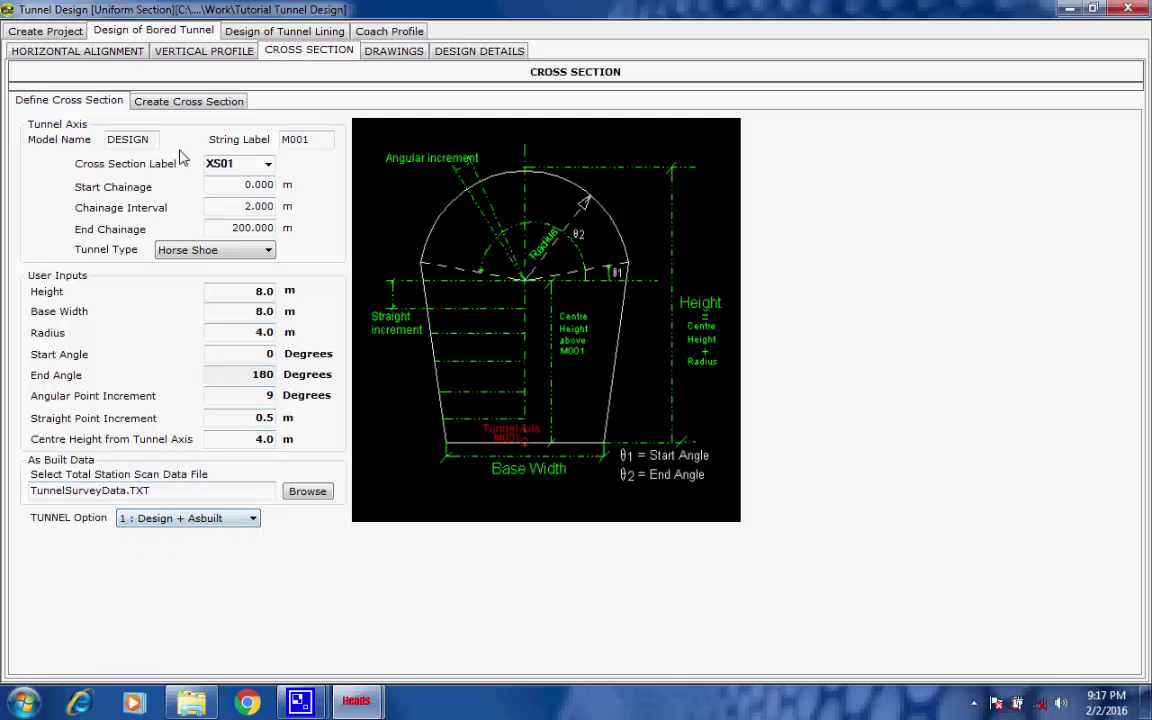
Step: Process the OFFSET cross-section strings for the bored tunnel and draw them in the CAD viewer
{"action": "left_click", "coordinate": [170, 102]}
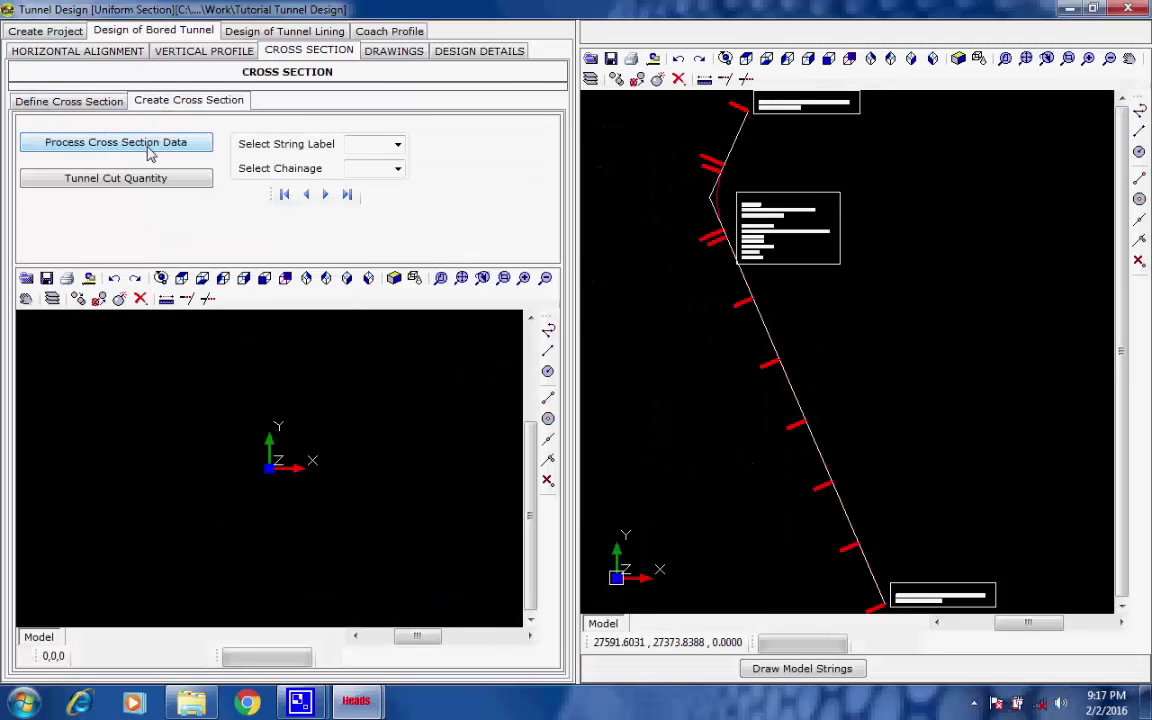
{"action": "left_click", "coordinate": [143, 146]}
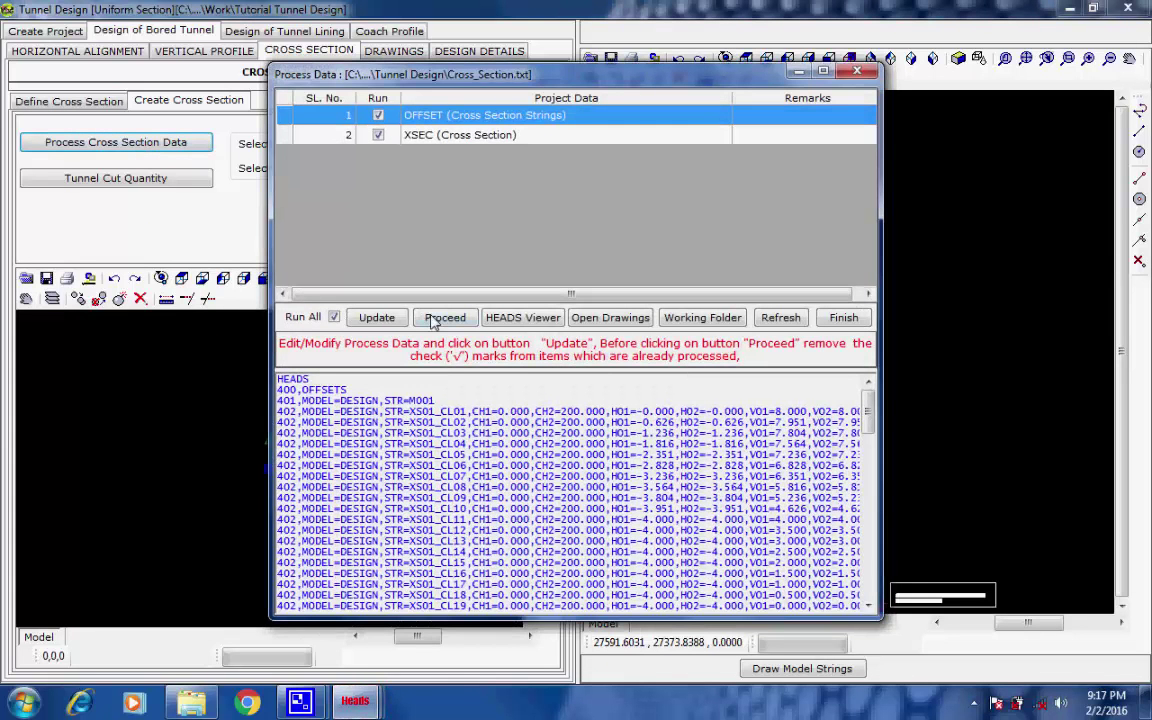
{"action": "left_click", "coordinate": [438, 321]}
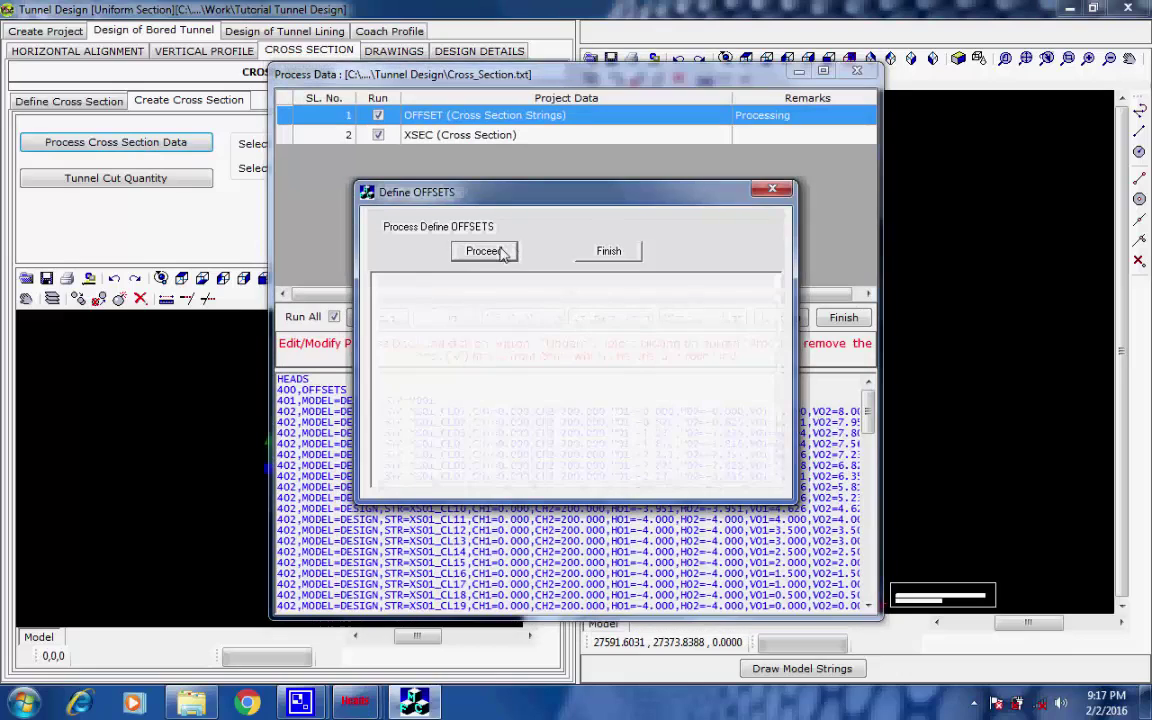
{"action": "left_click", "coordinate": [482, 252]}
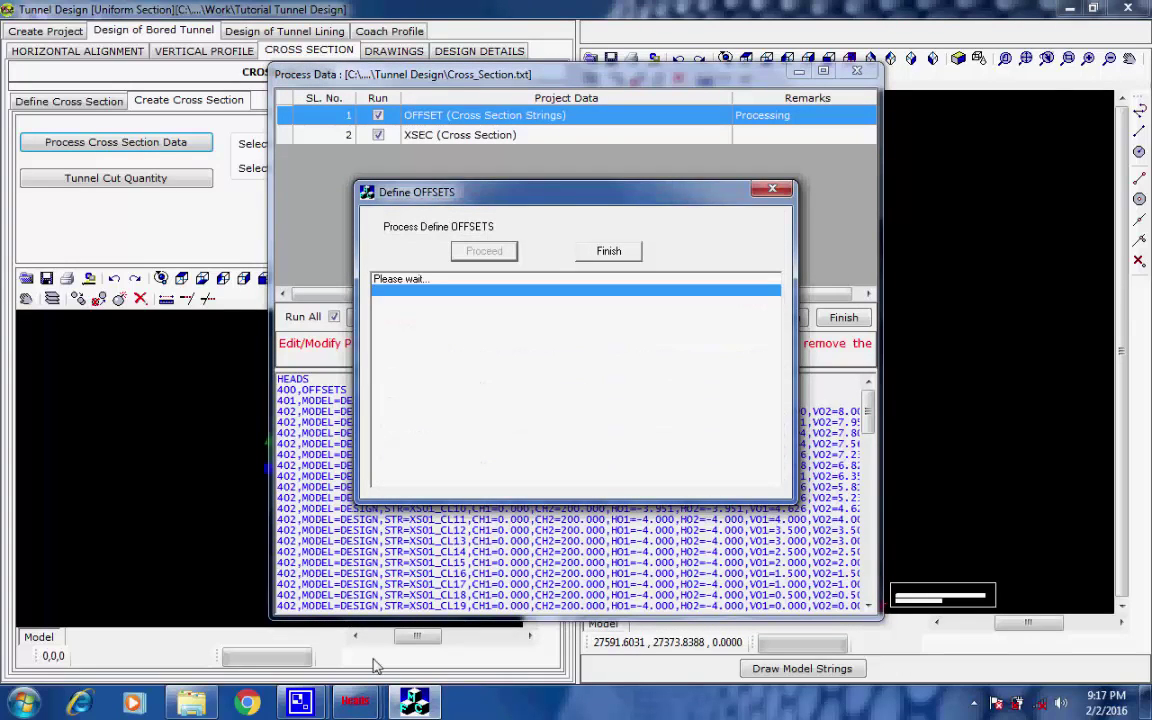
{"action": "left_click", "coordinate": [275, 618]}
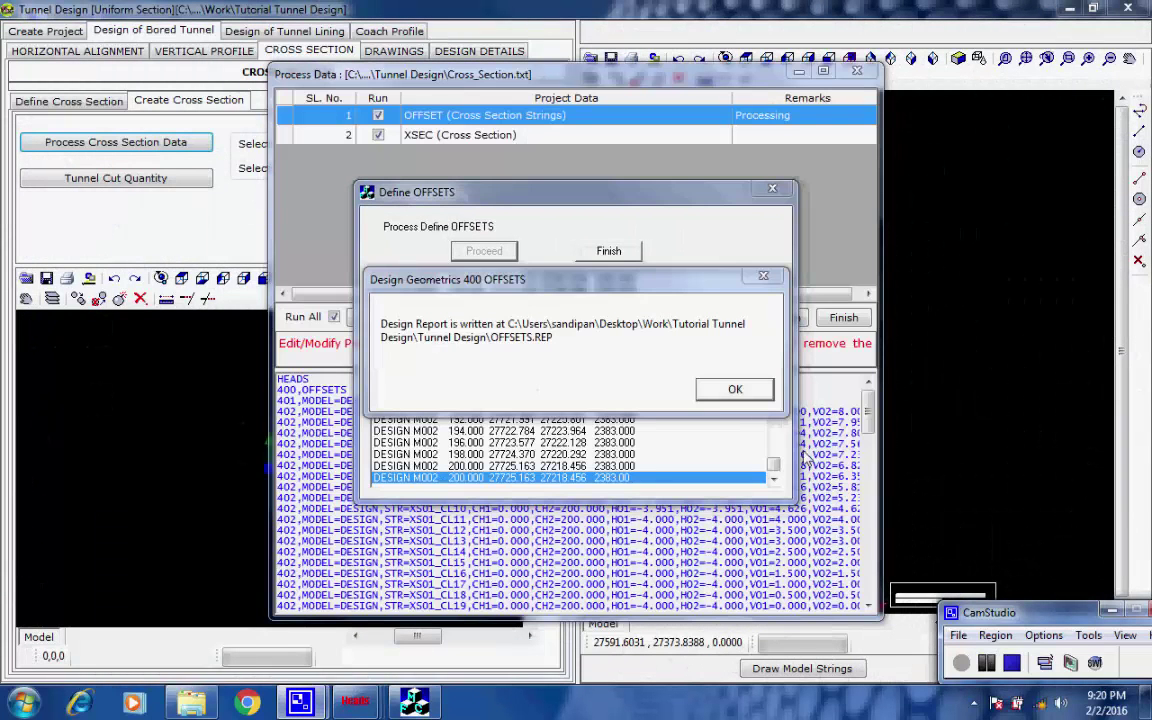
{"action": "left_click", "coordinate": [738, 390]}
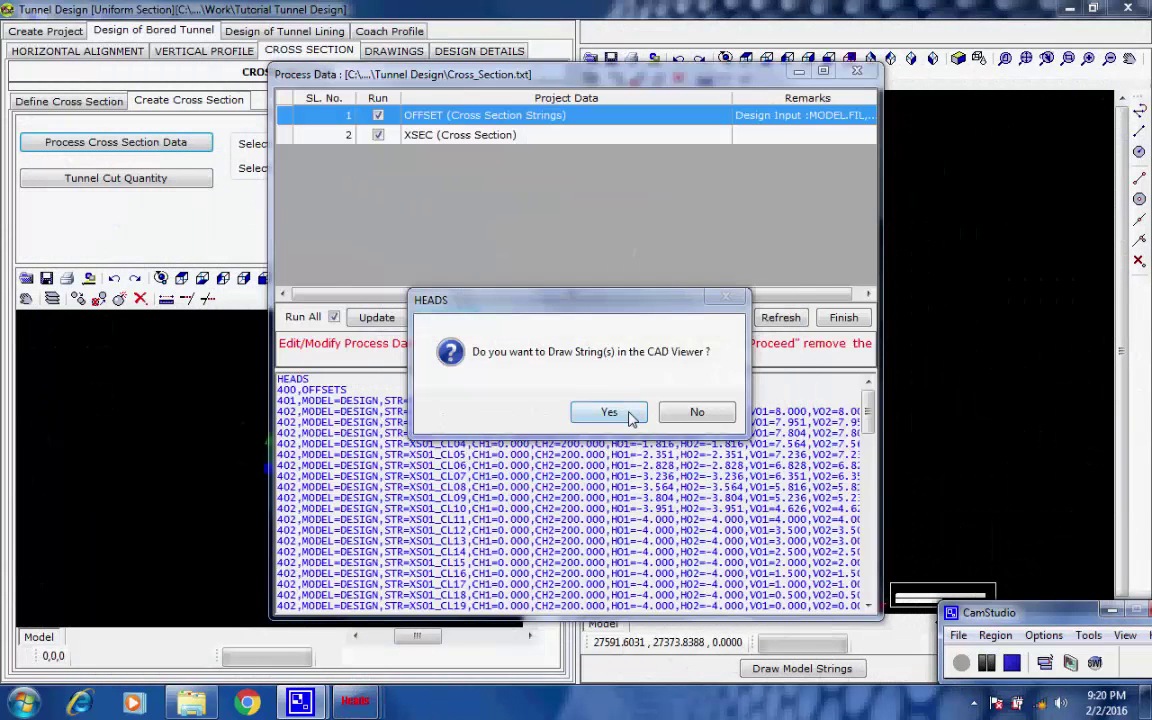
{"action": "left_click", "coordinate": [609, 413]}
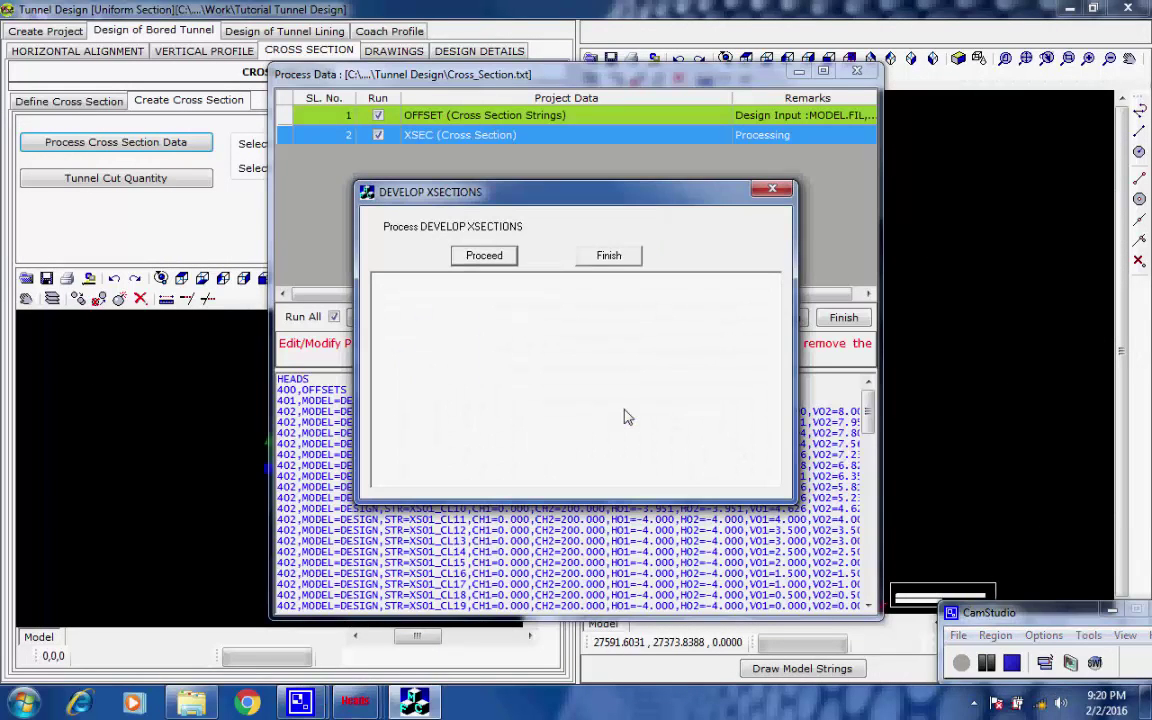
Step: Process the XSEC data to develop the tunnel's cross sections, and finish the cross-section data processing
{"action": "left_click", "coordinate": [507, 257]}
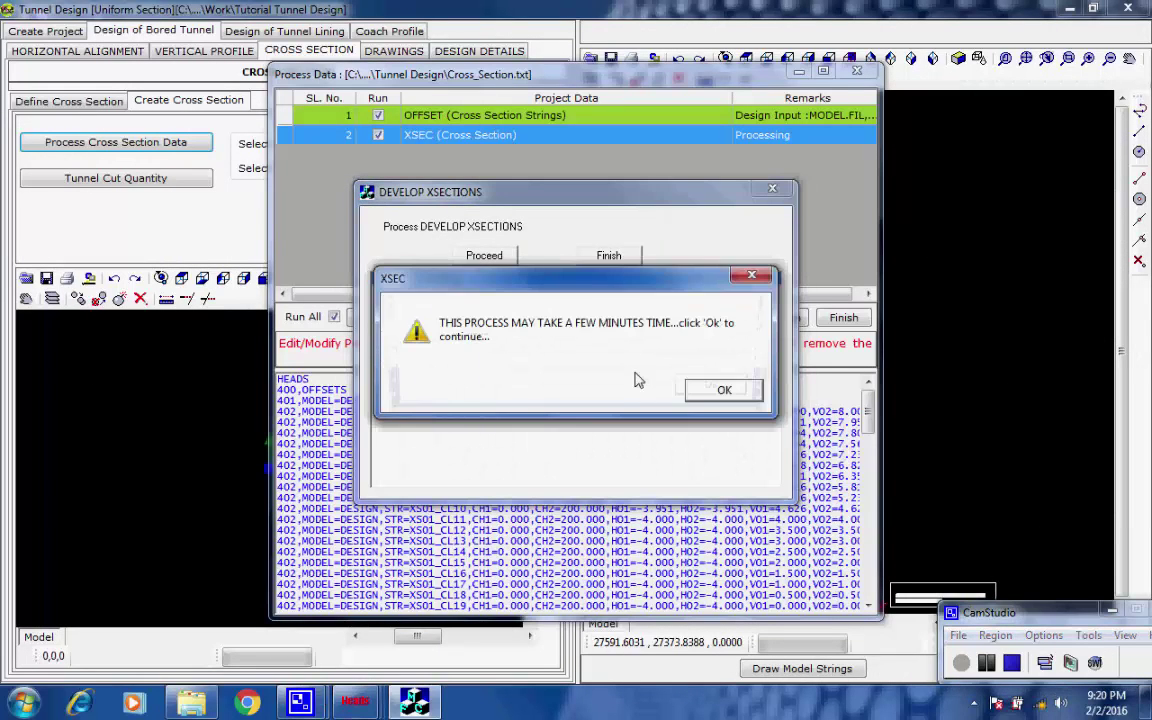
{"action": "left_click", "coordinate": [712, 391]}
{"action": "left_click", "coordinate": [720, 393]}
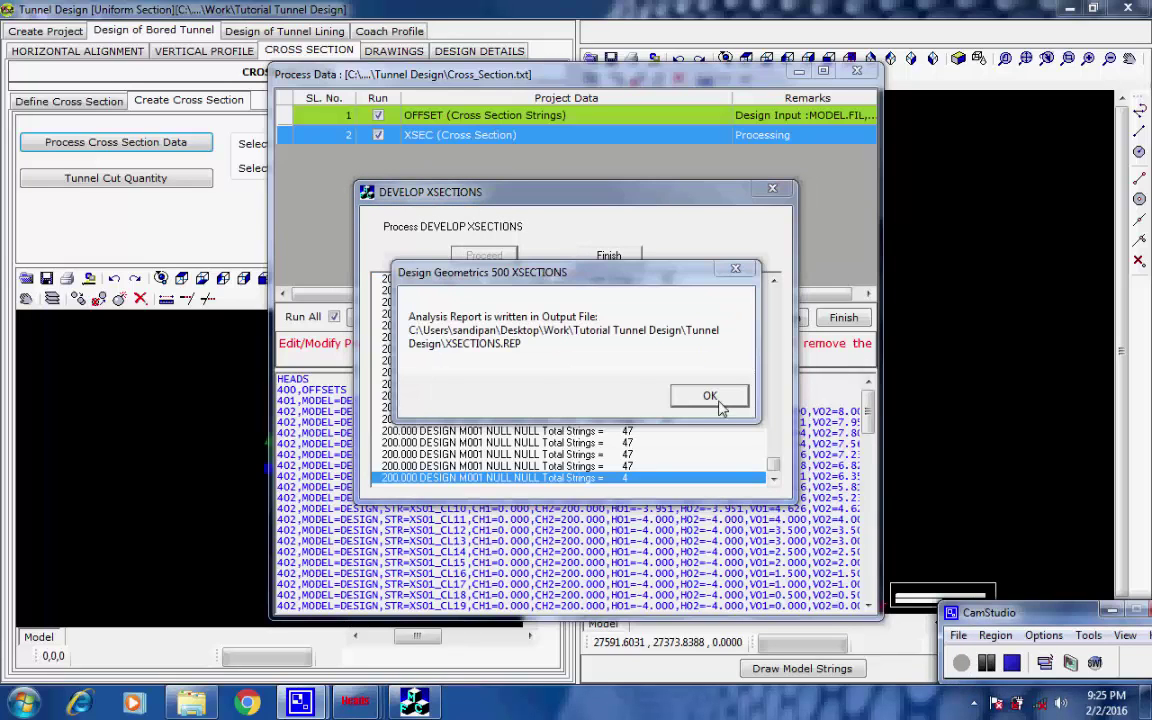
{"action": "left_click", "coordinate": [709, 396]}
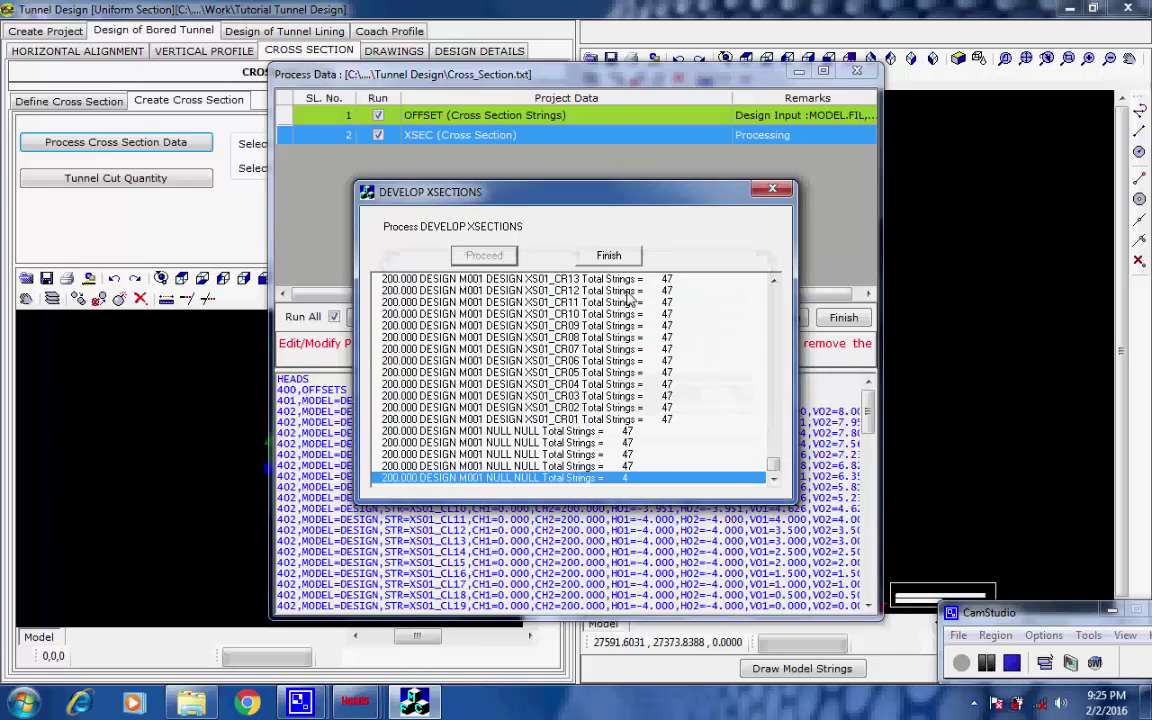
{"action": "left_click", "coordinate": [608, 255]}
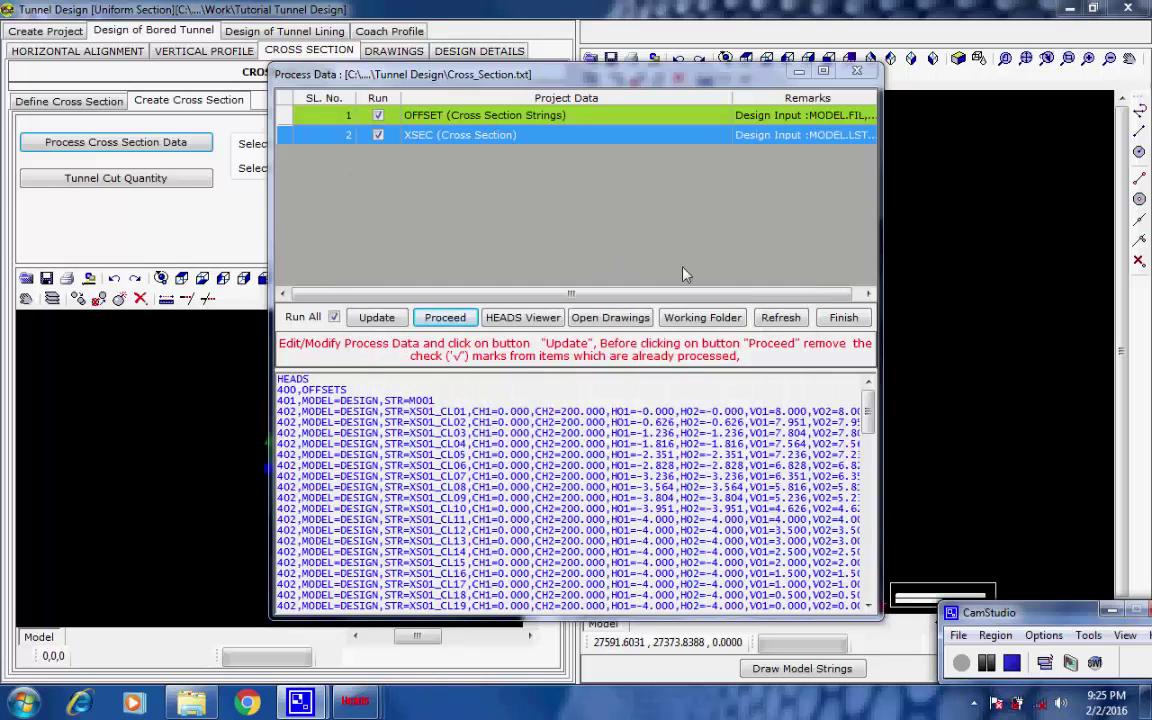
{"action": "left_click", "coordinate": [840, 318]}
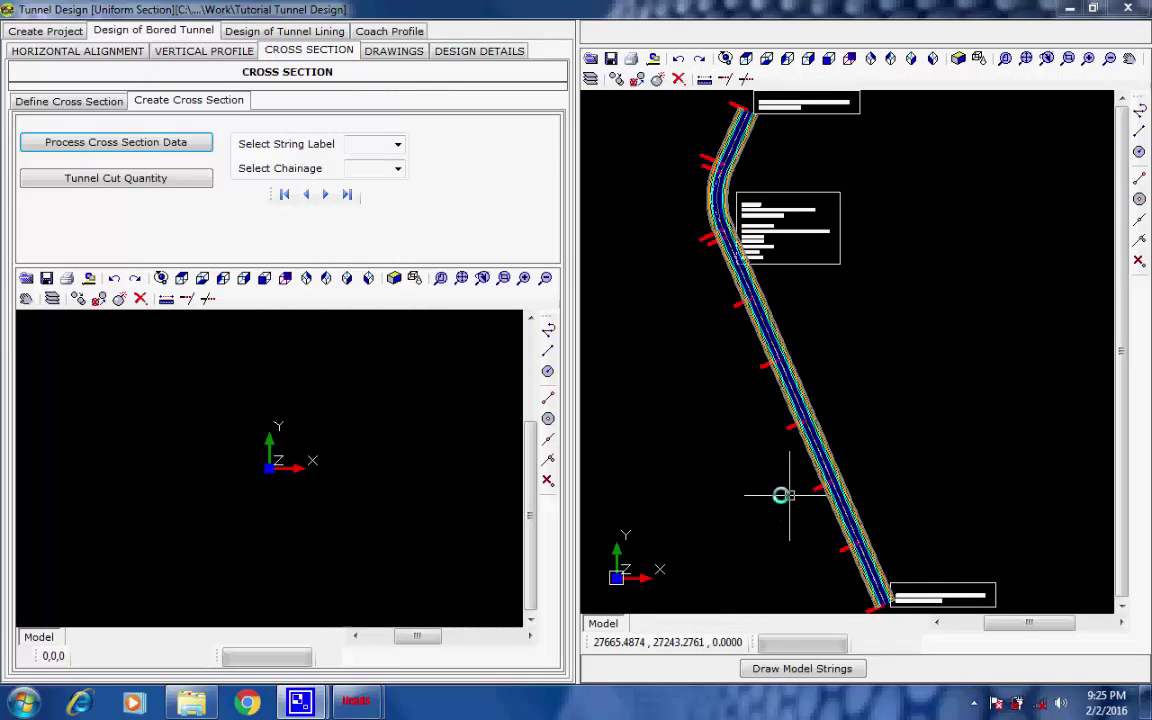
Step: Rotate the drawn tunnel strings in 3D to view the horseshoe-shaped model obliquely
{"action": "left_click", "coordinate": [725, 58]}
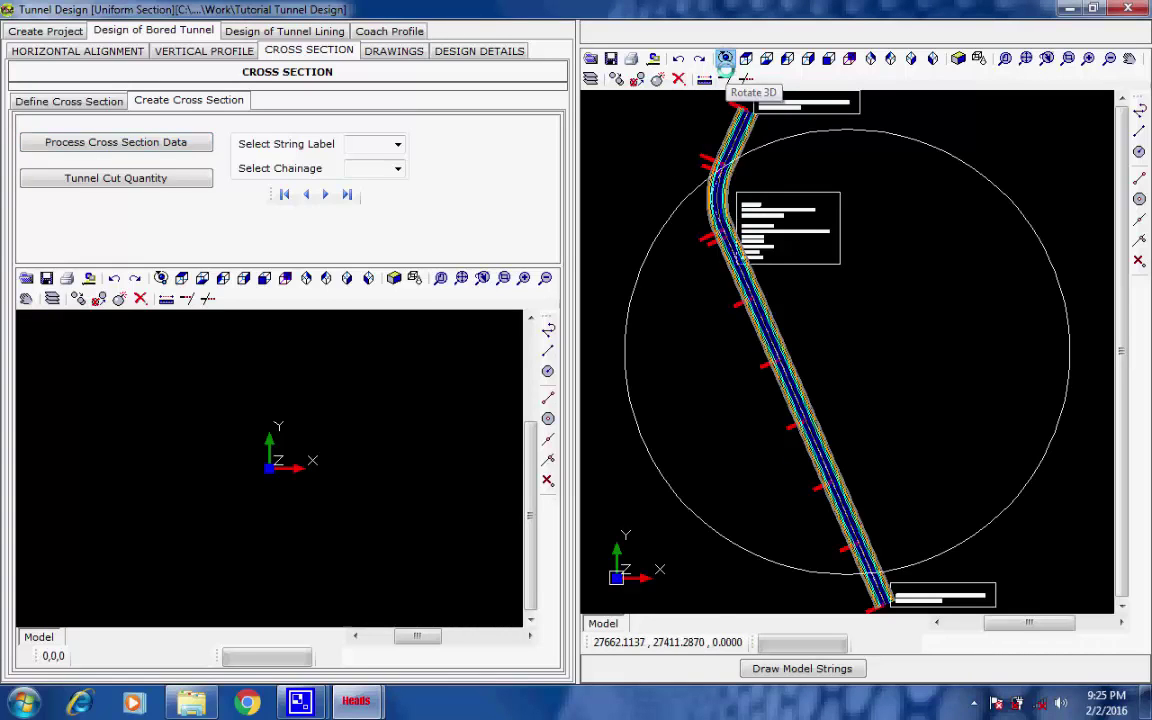
{"action": "left_click_drag", "start_coordinate": [794, 496], "coordinate": [804, 194]}
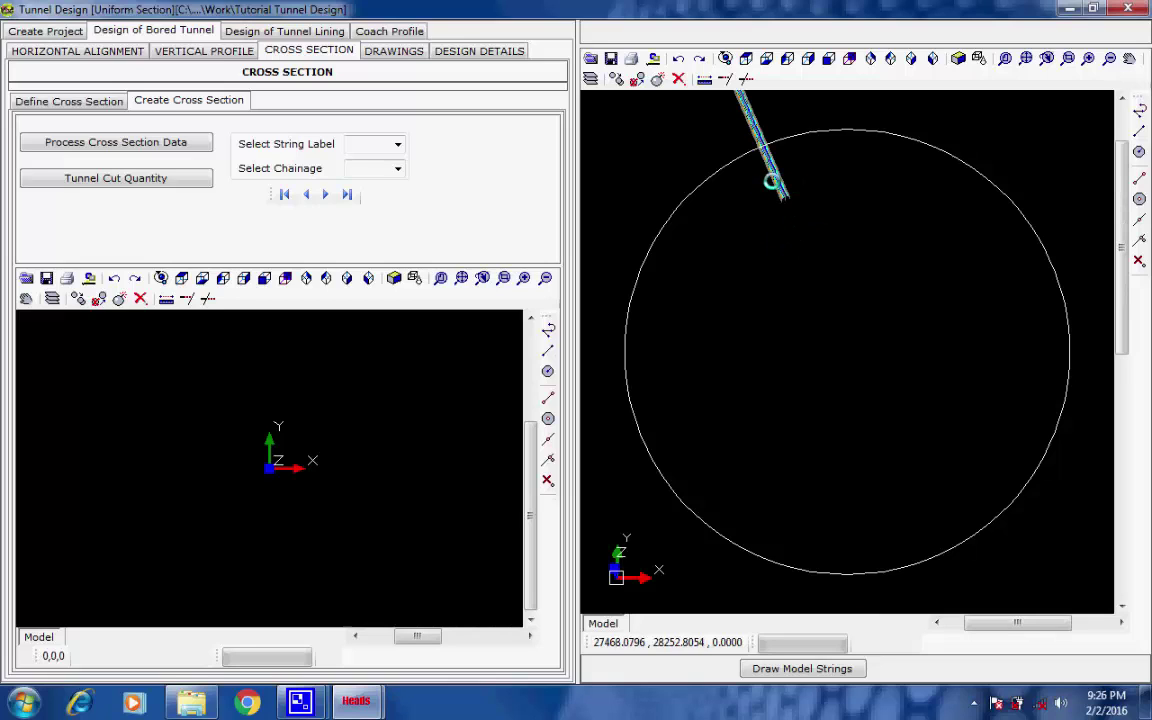
{"action": "mouse_move", "coordinate": [766, 186]}
{"action": "left_mouse_down"}
{"action": "mouse_move", "coordinate": [882, 458]}
{"action": "mouse_move", "coordinate": [874, 447]}
{"action": "mouse_move", "coordinate": [868, 464]}
{"action": "mouse_move", "coordinate": [856, 334]}
{"action": "mouse_move", "coordinate": [856, 381]}
{"action": "mouse_move", "coordinate": [856, 357]}
{"action": "mouse_move", "coordinate": [833, 357]}
{"action": "mouse_move", "coordinate": [823, 298]}
{"action": "mouse_move", "coordinate": [716, 228]}
{"action": "mouse_move", "coordinate": [905, 345]}
{"action": "mouse_move", "coordinate": [805, 244]}
{"action": "mouse_move", "coordinate": [905, 435]}
{"action": "mouse_move", "coordinate": [775, 302]}
{"action": "mouse_move", "coordinate": [950, 396]}
{"action": "left_mouse_up"}
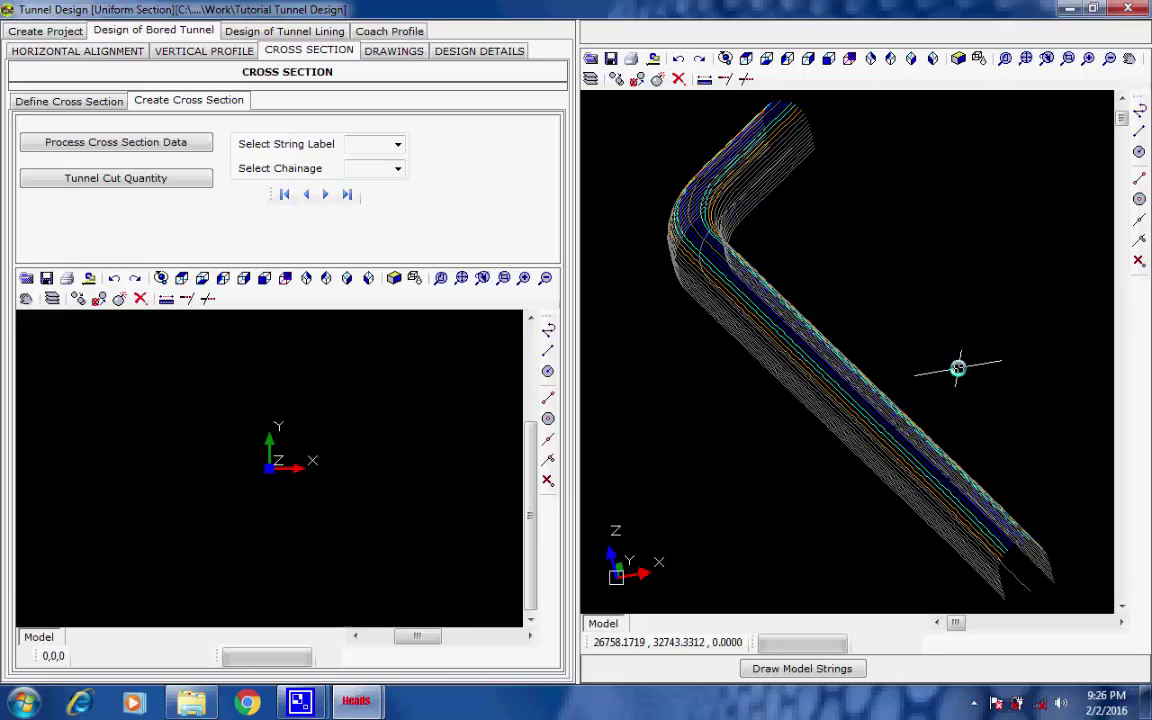
Step: Run the tunnel cut quantity calculation and reposition the Tunnel Cross Sections window
{"action": "left_click", "coordinate": [130, 178]}
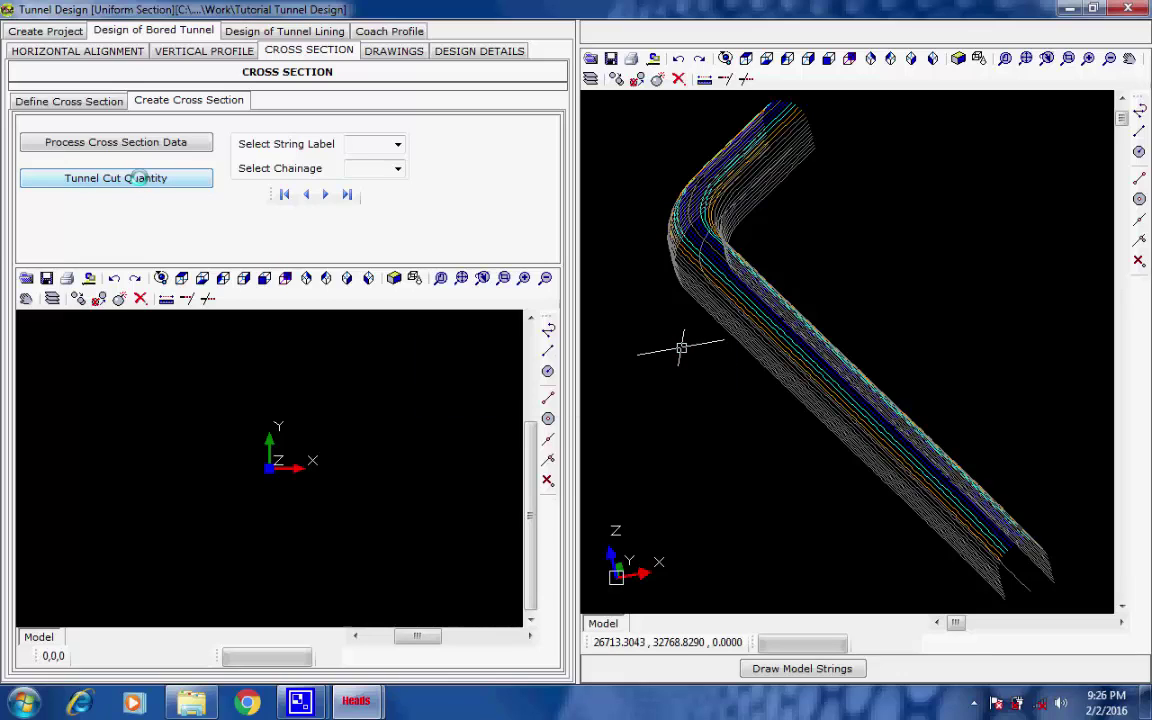
{"action": "left_click", "coordinate": [452, 397]}
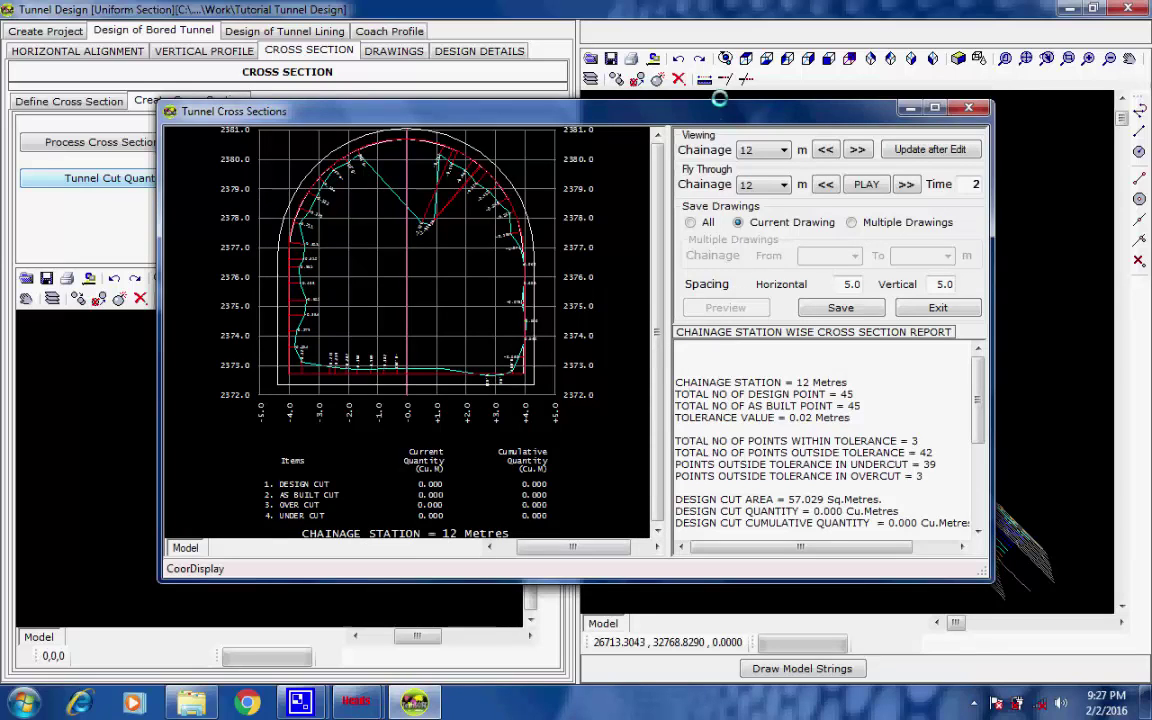
{"action": "left_click_drag", "start_coordinate": [719, 100], "coordinate": [650, 57]}
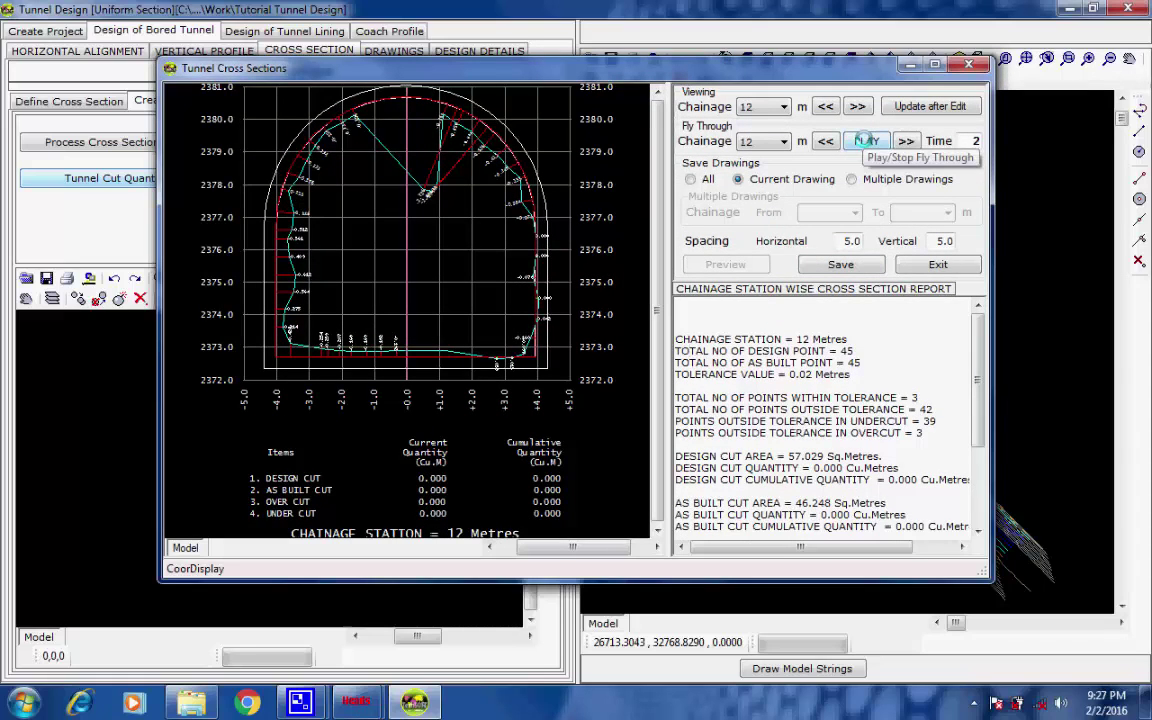
Step: Examine the cross-section report for chainage 12, from the tolerance points to the design, as-built, overcut and undercut quantities
{"action": "left_click_drag", "start_coordinate": [752, 312], "coordinate": [906, 544]}
{"action": "scroll", "coordinate": [905, 487], "scroll_direction": "down", "scroll_amount": 3}
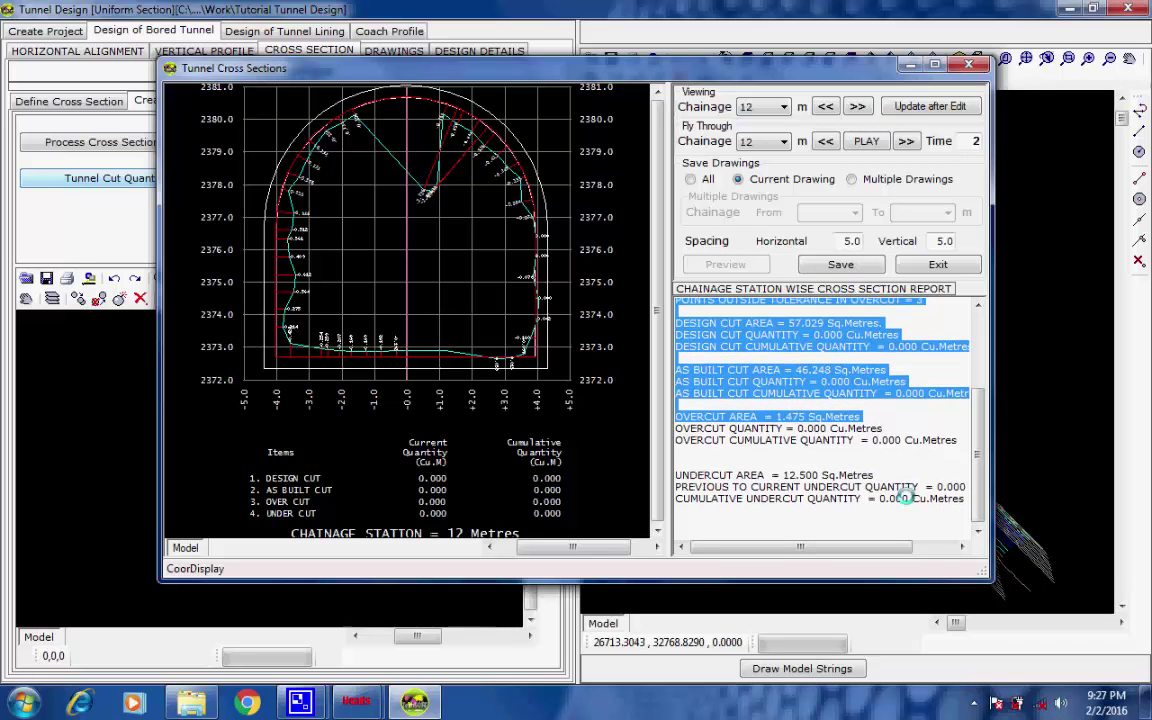
{"action": "left_click", "coordinate": [846, 343]}
{"action": "scroll", "coordinate": [846, 343], "scroll_direction": "up", "scroll_amount": 4}
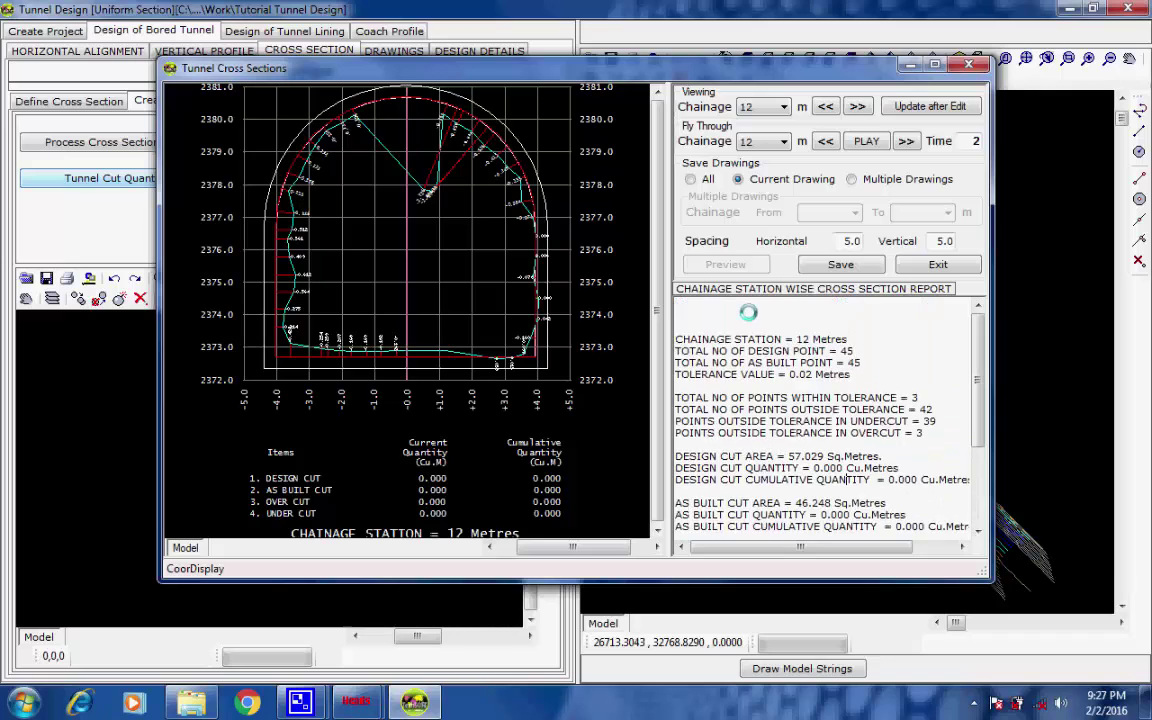
{"action": "left_click_drag", "start_coordinate": [749, 313], "coordinate": [922, 627]}
{"action": "left_click", "coordinate": [872, 444]}
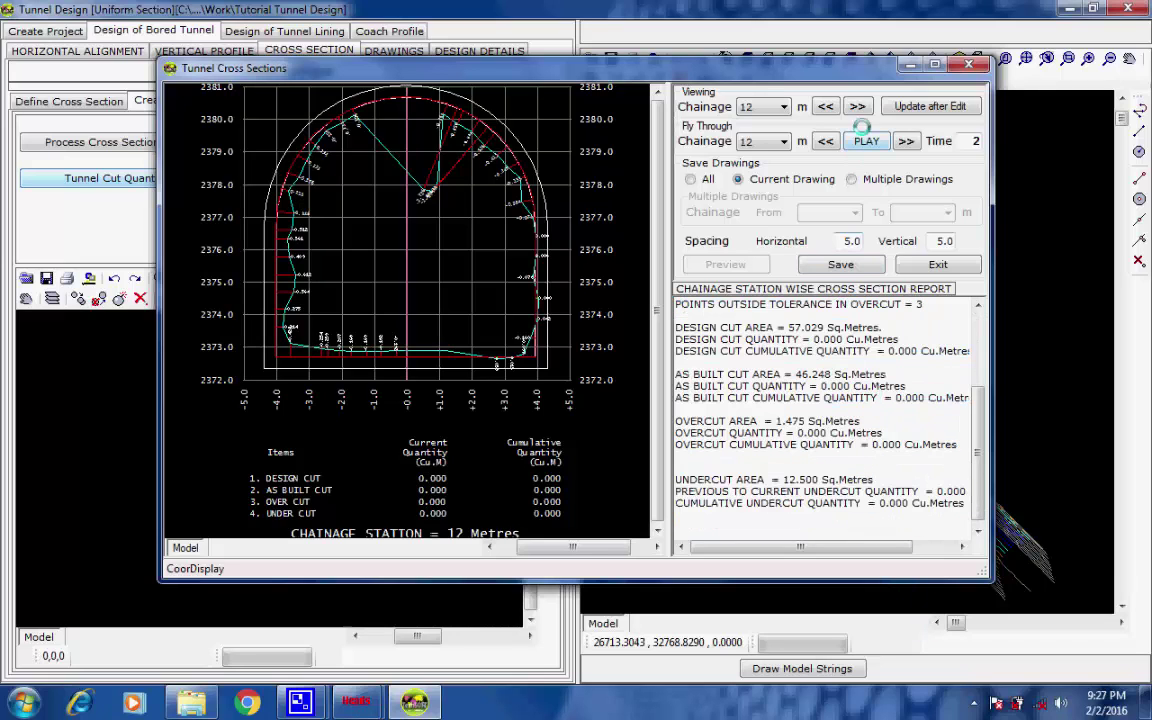
Step: Advance the cross-section view from chainage 12 through 14 to 16 and examine the chainage 16 report
{"action": "left_click", "coordinate": [783, 107]}
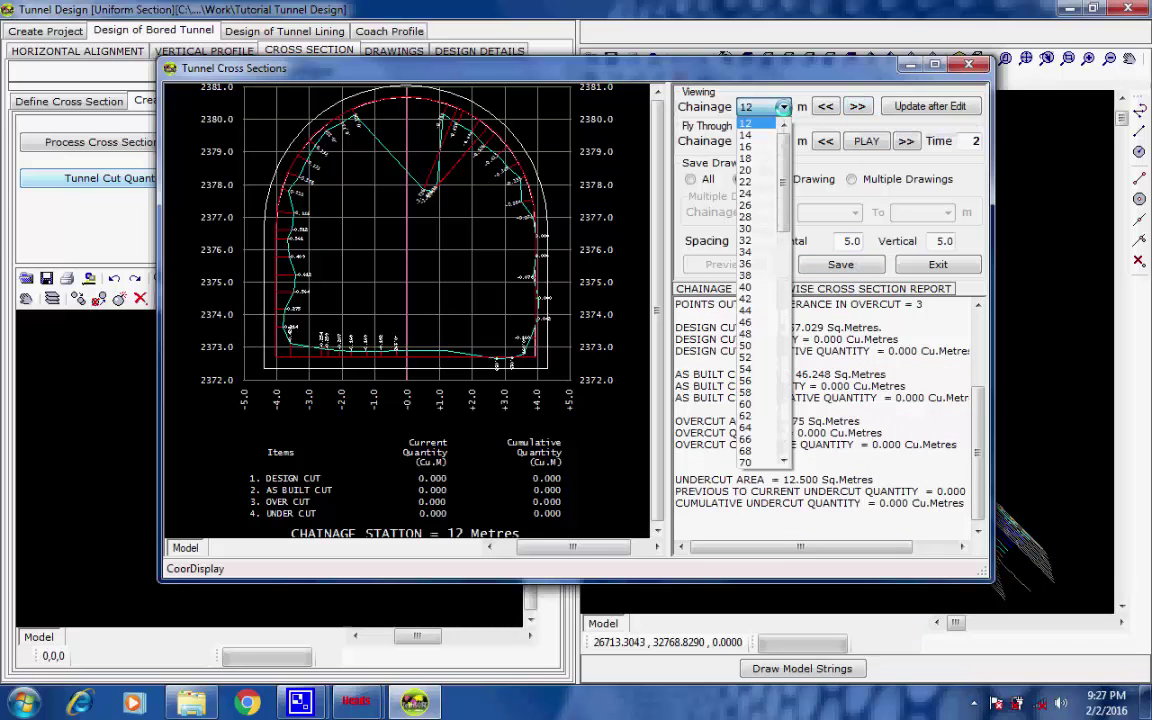
{"action": "left_click", "coordinate": [783, 107]}
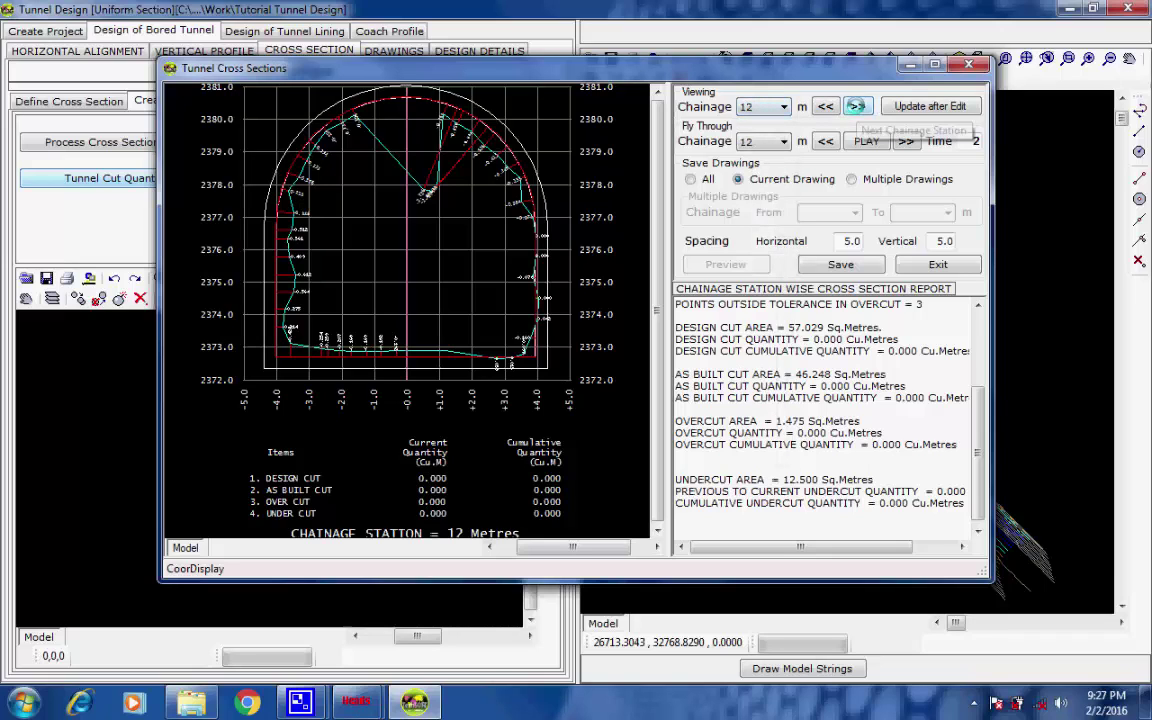
{"action": "left_click", "coordinate": [856, 106]}
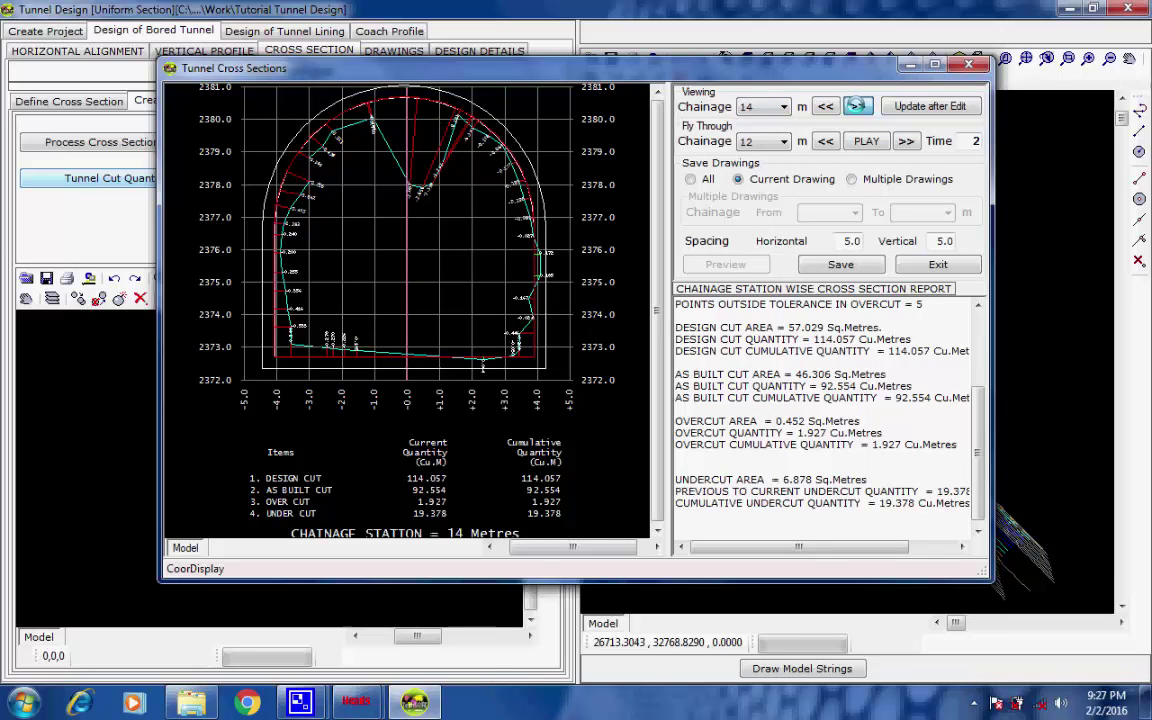
{"action": "left_click", "coordinate": [856, 106]}
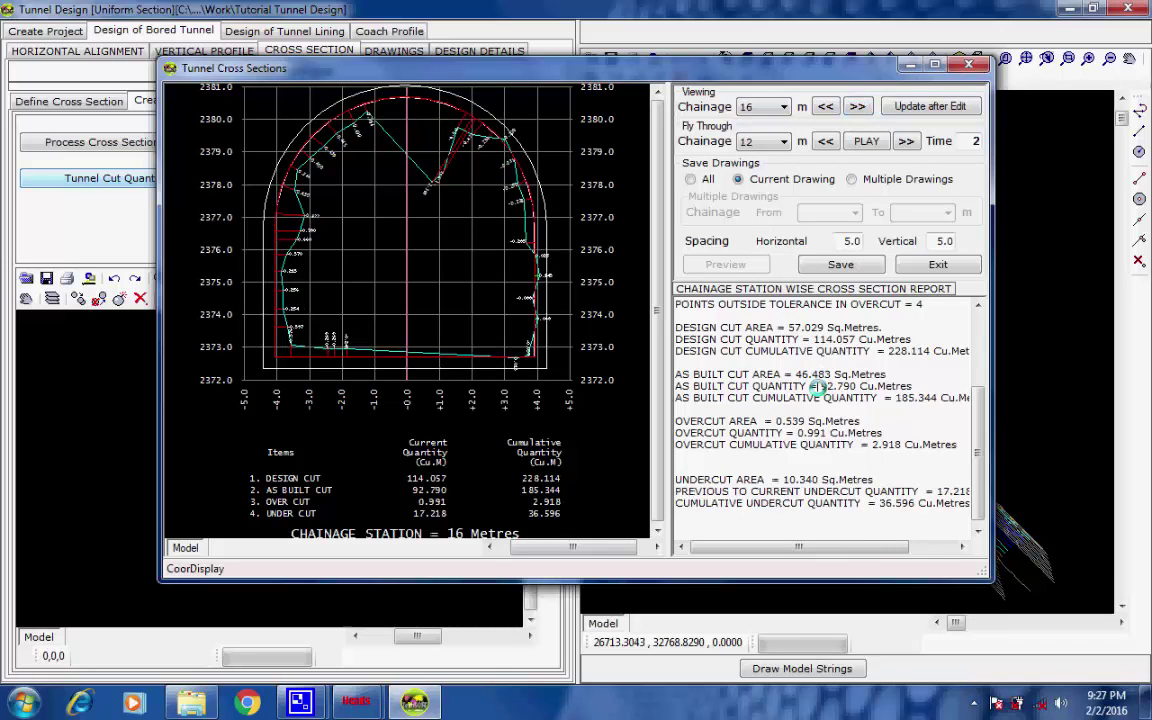
{"action": "scroll", "coordinate": [818, 387], "scroll_direction": "up", "scroll_amount": 3}
{"action": "left_click_drag", "start_coordinate": [678, 343], "coordinate": [757, 535]}
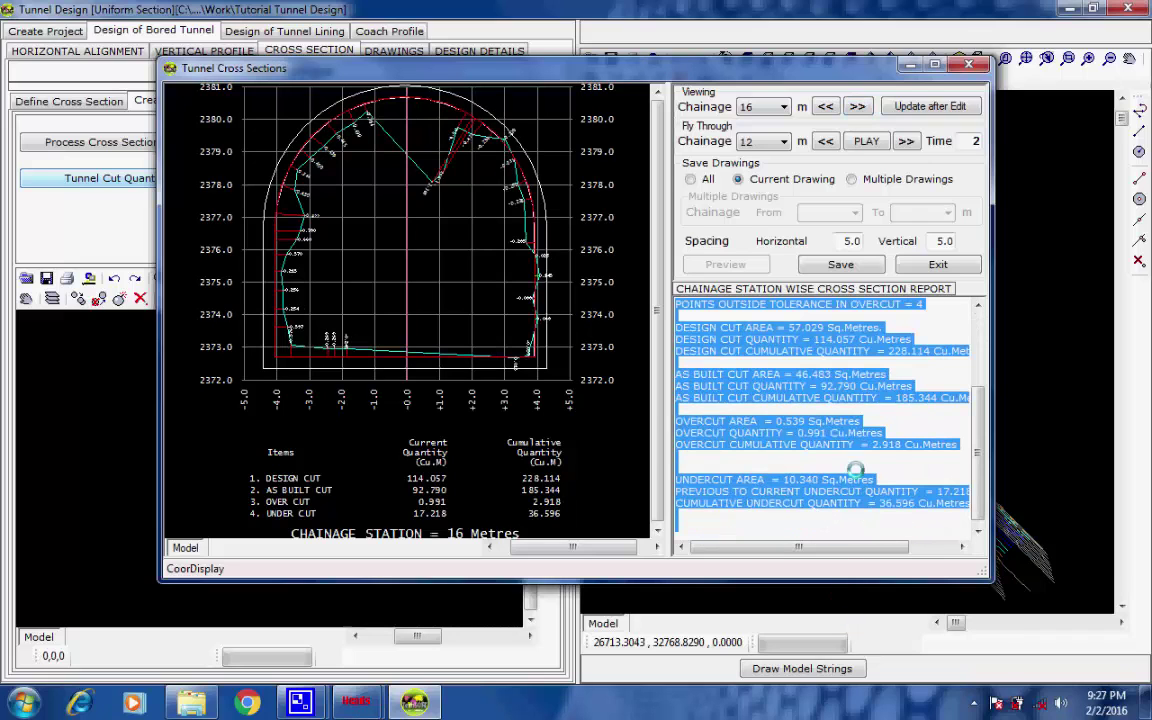
{"action": "left_click", "coordinate": [800, 410]}
{"action": "scroll", "coordinate": [800, 410], "scroll_direction": "up", "scroll_amount": 5}
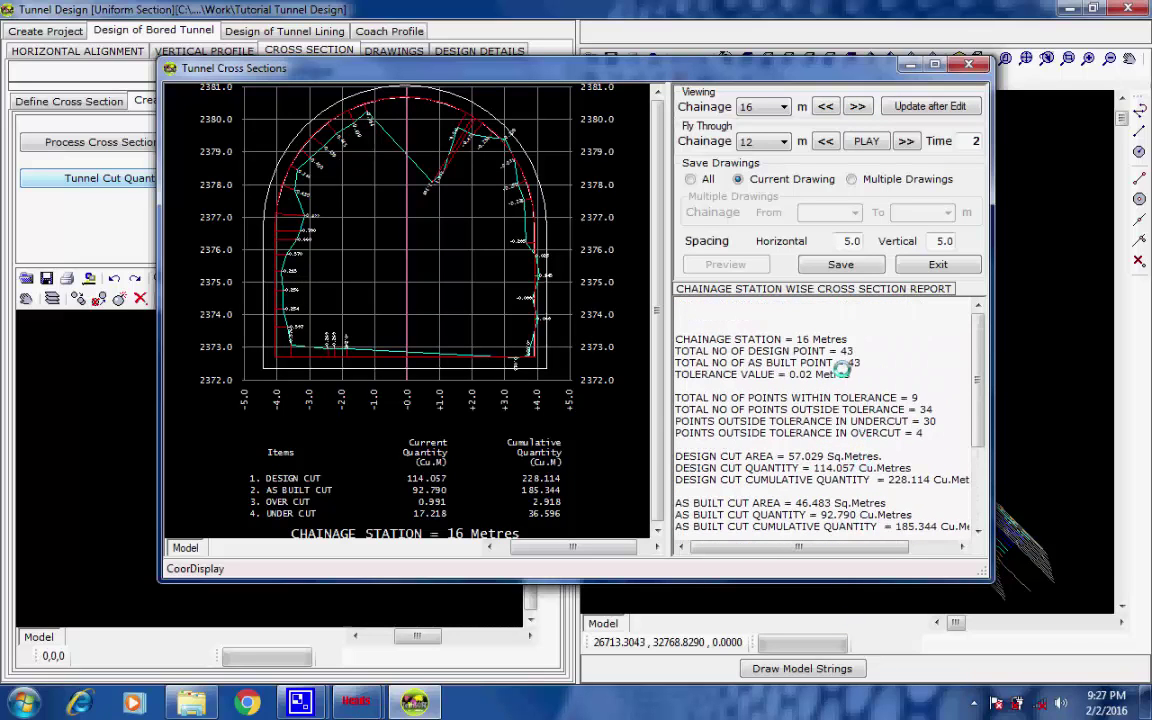
{"action": "left_click_drag", "start_coordinate": [848, 339], "coordinate": [709, 339]}
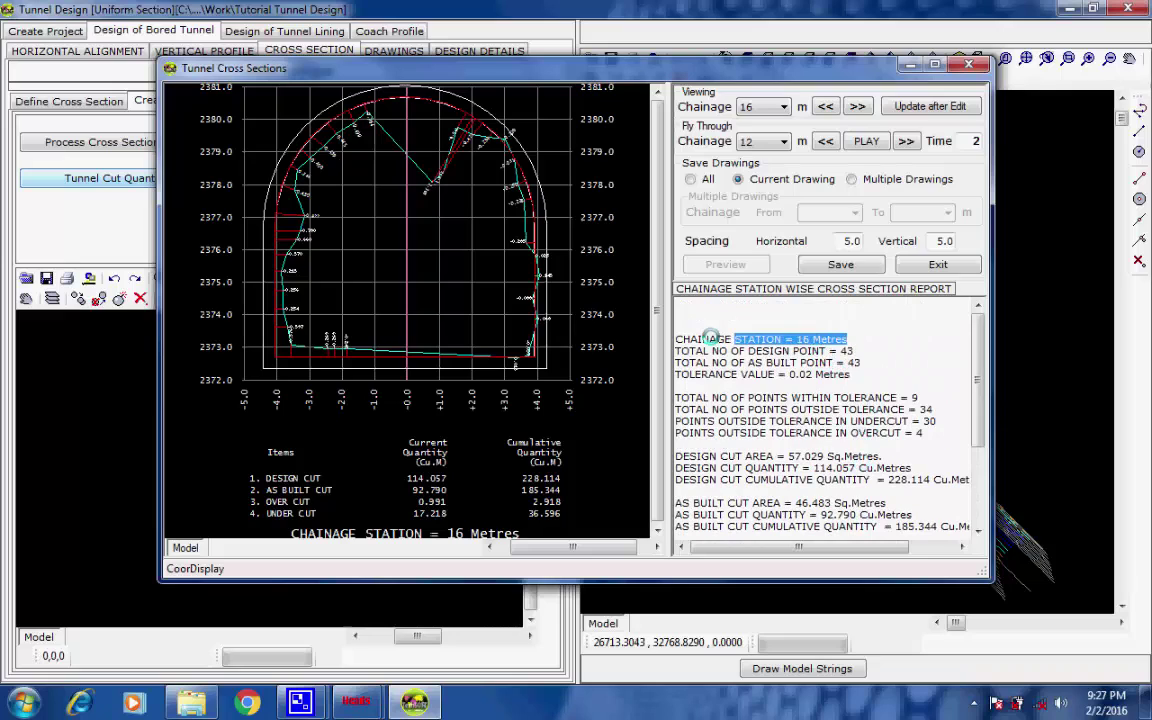
{"action": "left_click", "coordinate": [736, 300]}
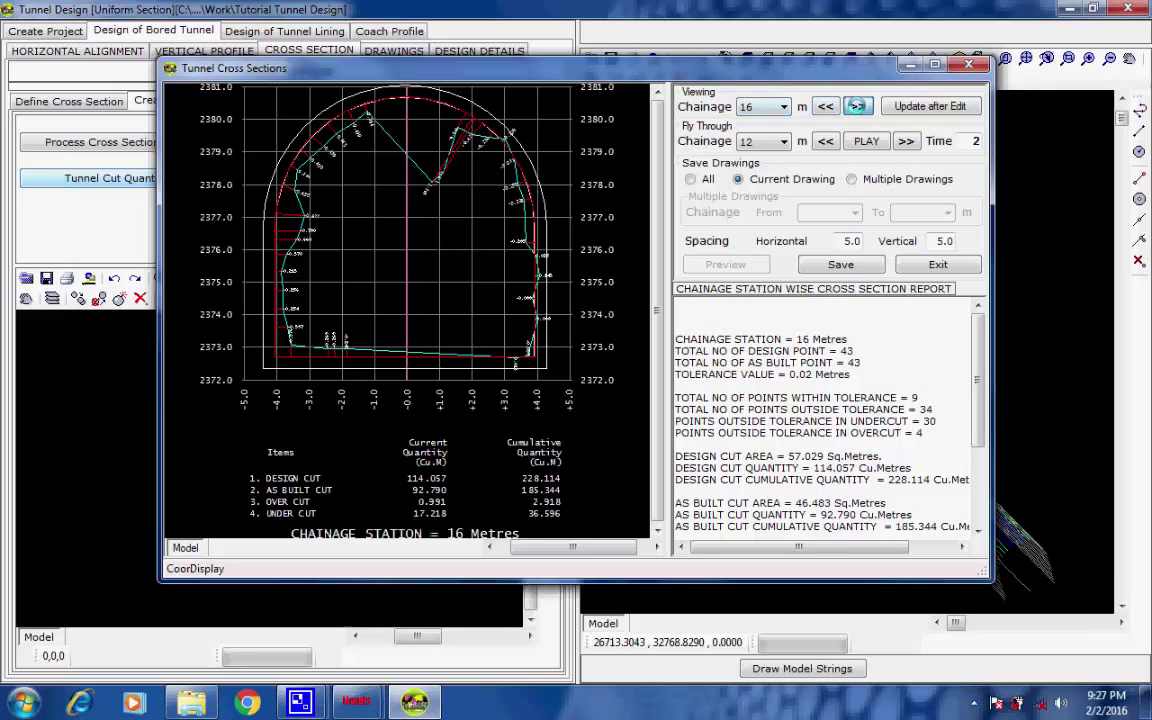
Step: Advance through the cross sections at chainages 18 and 20, and examine the tolerance points and cut quantities in their reports
{"action": "left_click", "coordinate": [857, 106]}
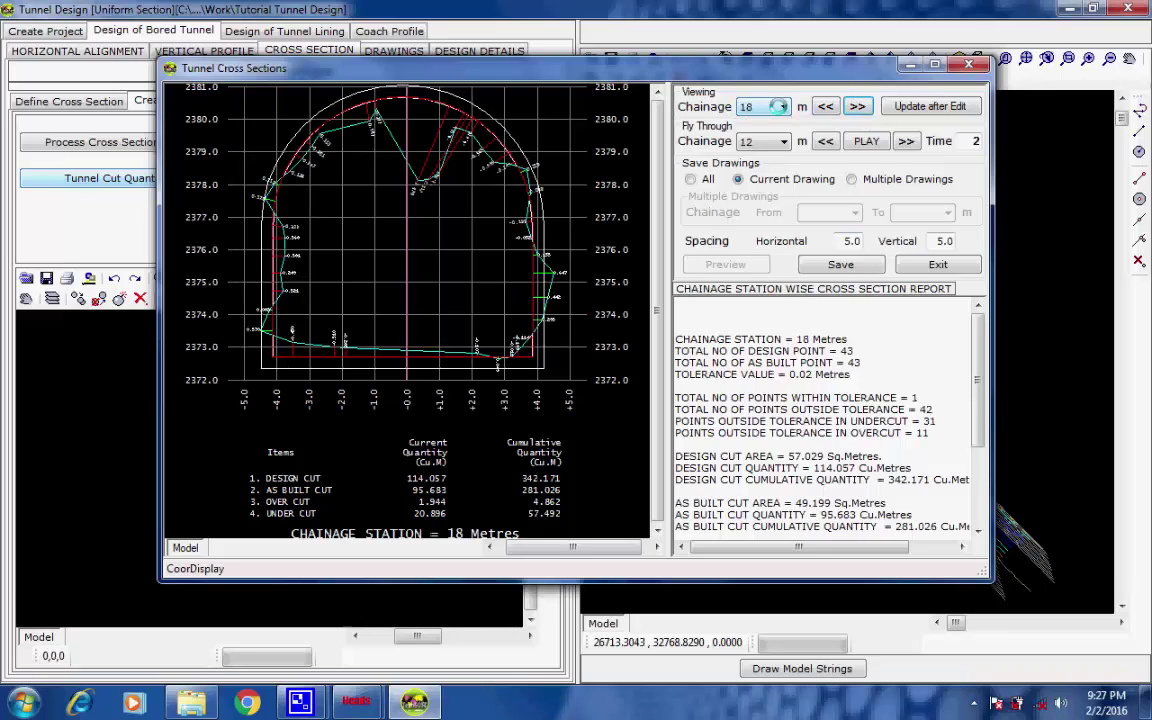
{"action": "left_click_drag", "start_coordinate": [848, 340], "coordinate": [680, 333]}
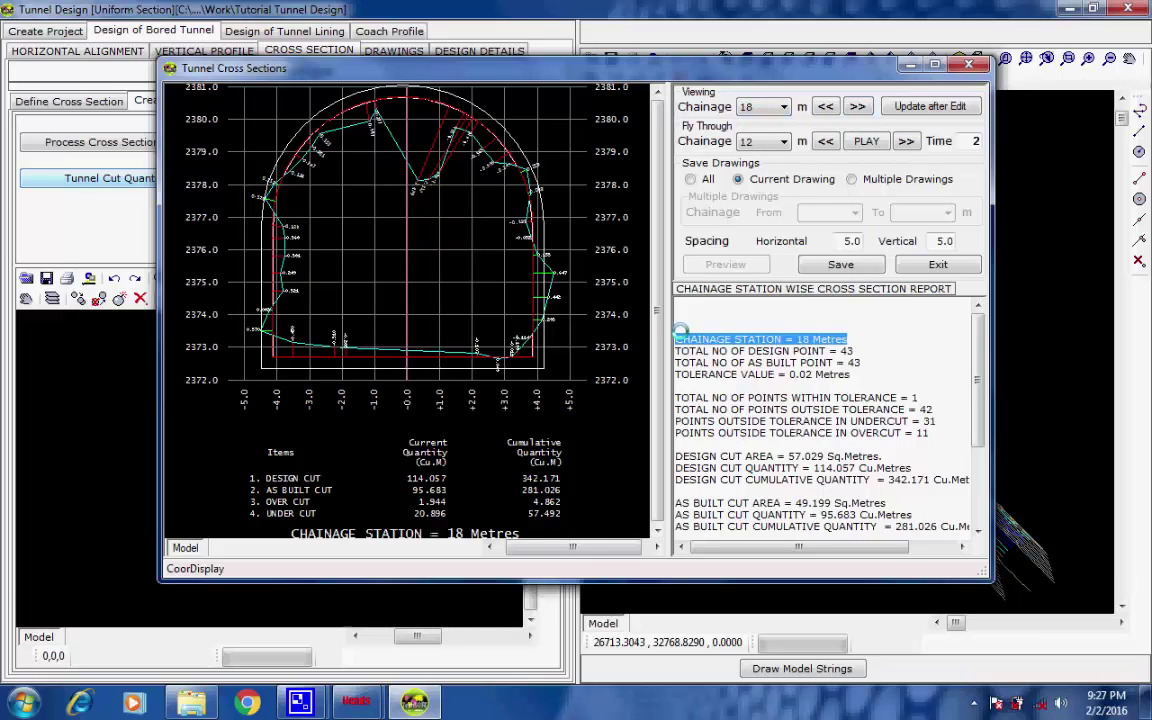
{"action": "left_click", "coordinate": [858, 106]}
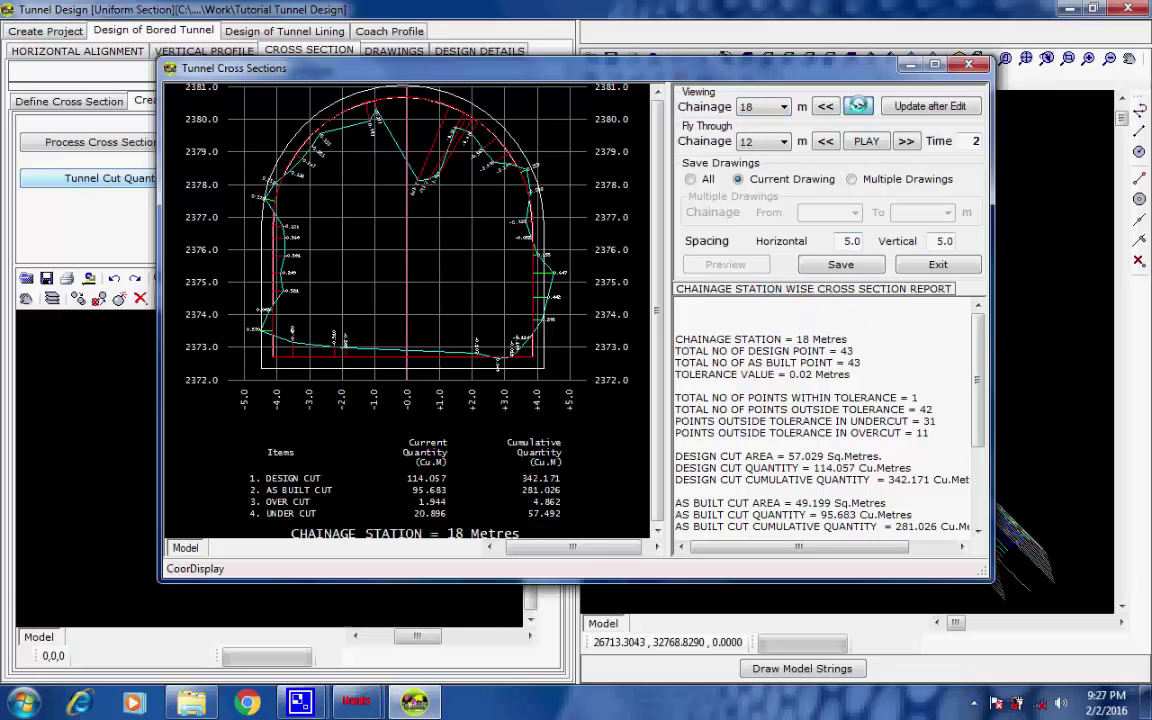
{"action": "left_click_drag", "start_coordinate": [850, 338], "coordinate": [677, 335]}
{"action": "left_click", "coordinate": [871, 333]}
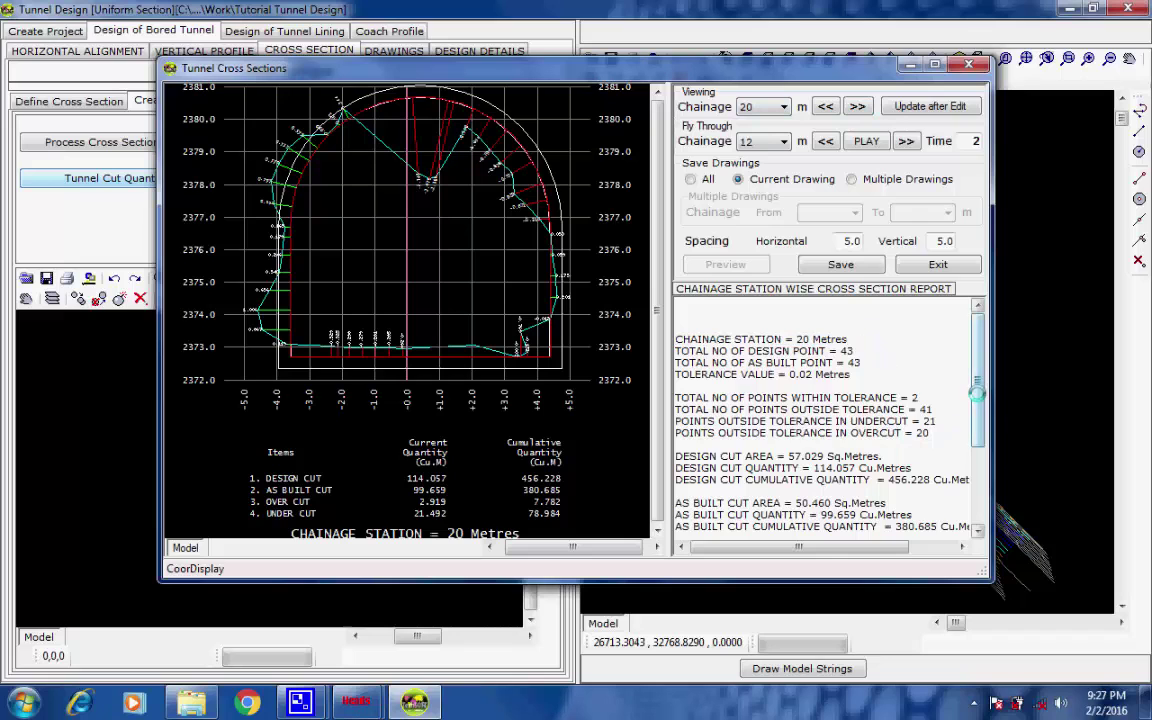
{"action": "scroll", "coordinate": [977, 436], "scroll_direction": "down", "scroll_amount": 2}
{"action": "scroll", "coordinate": [977, 432], "scroll_direction": "down", "scroll_amount": 1}
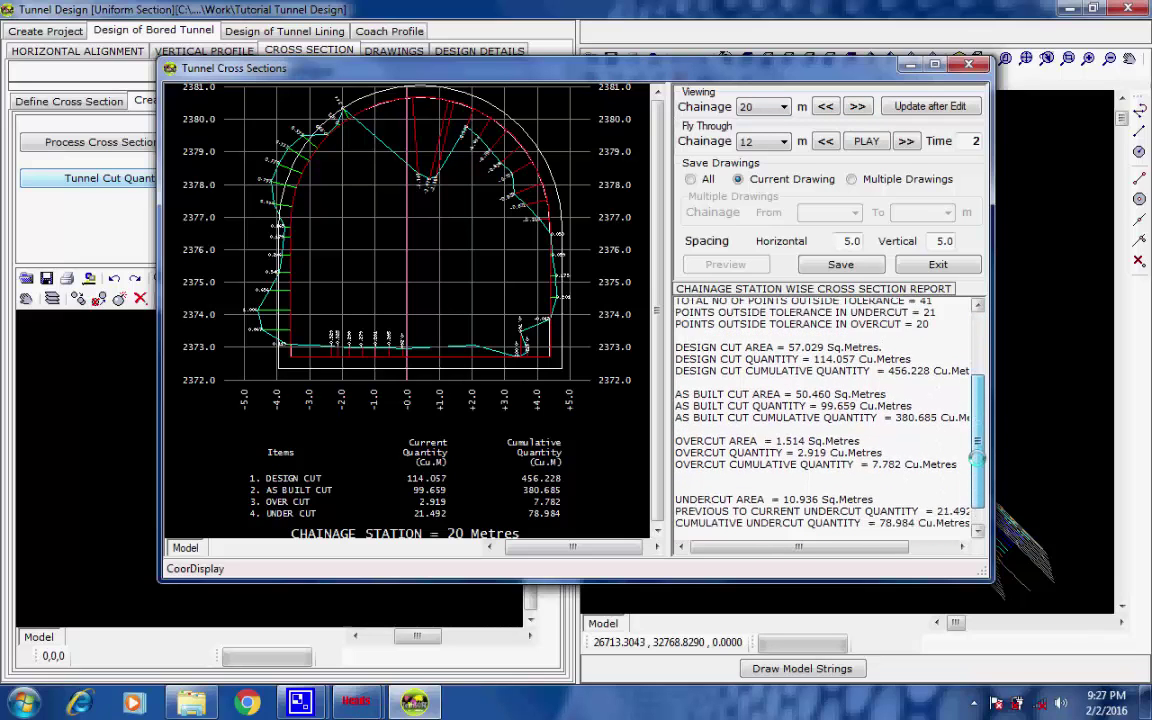
{"action": "scroll", "coordinate": [977, 436], "scroll_direction": "up", "scroll_amount": 3}
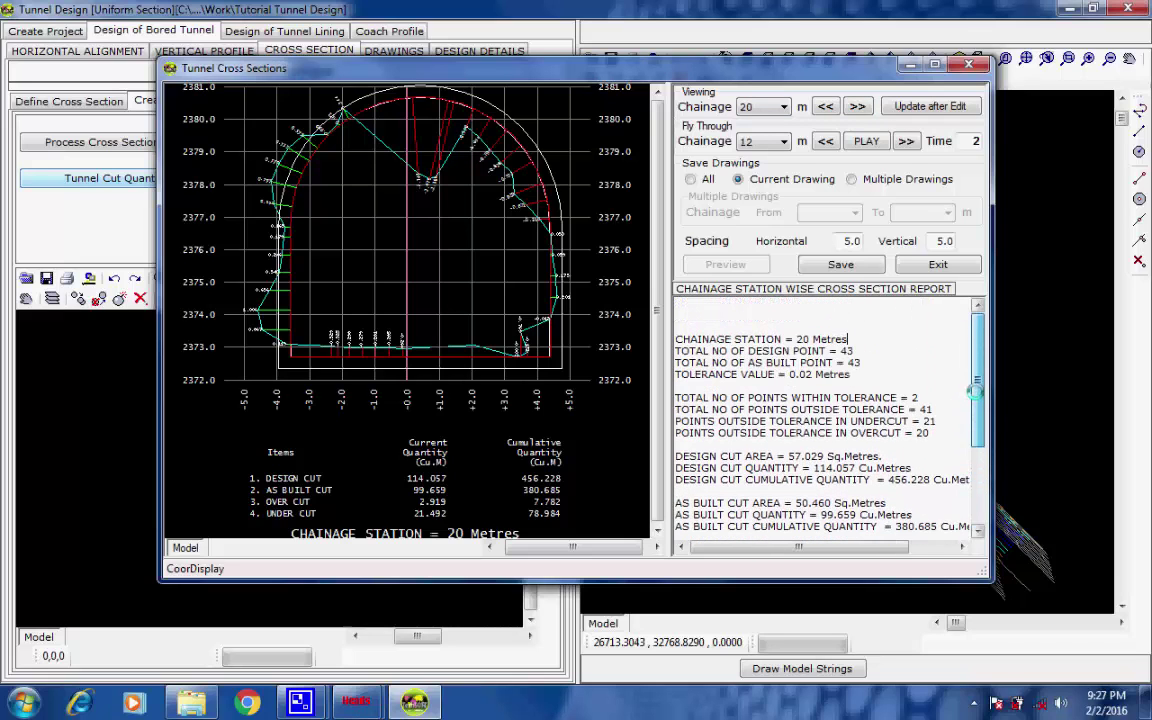
{"action": "scroll", "coordinate": [977, 413], "scroll_direction": "down", "scroll_amount": 1}
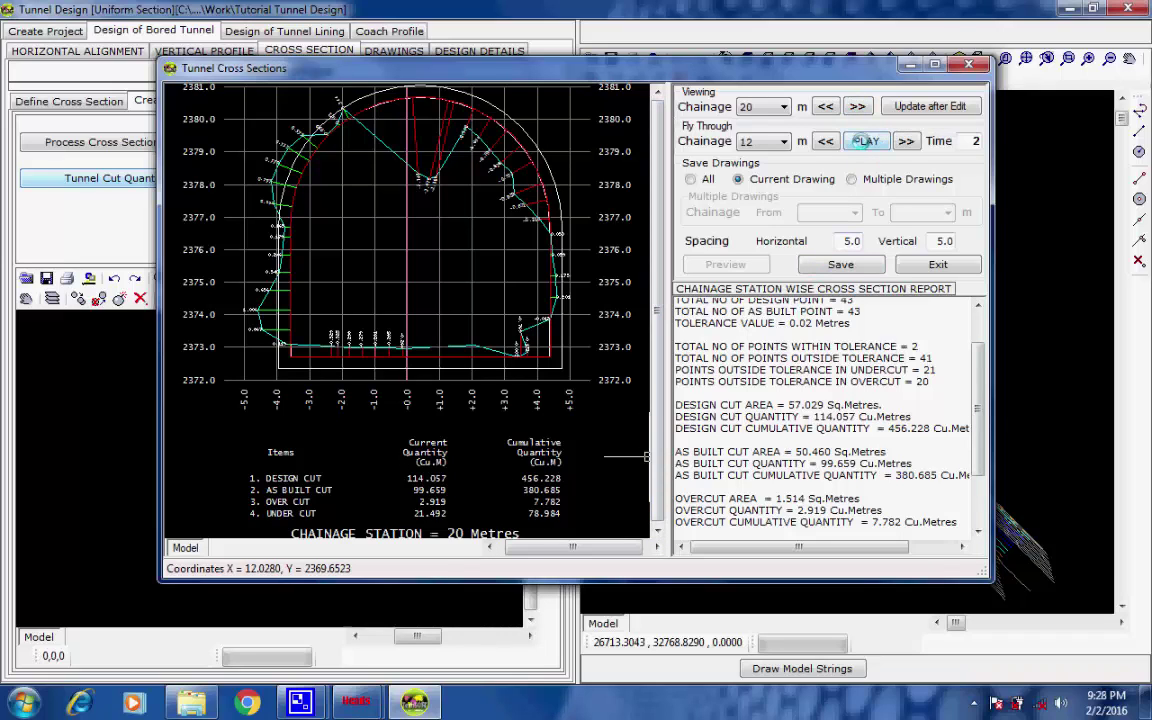
Step: Run the cross-section fly-through from chainage 12, stop it at chainage 40, and exit the Tunnel Cross Sections window
{"action": "left_click", "coordinate": [864, 141]}
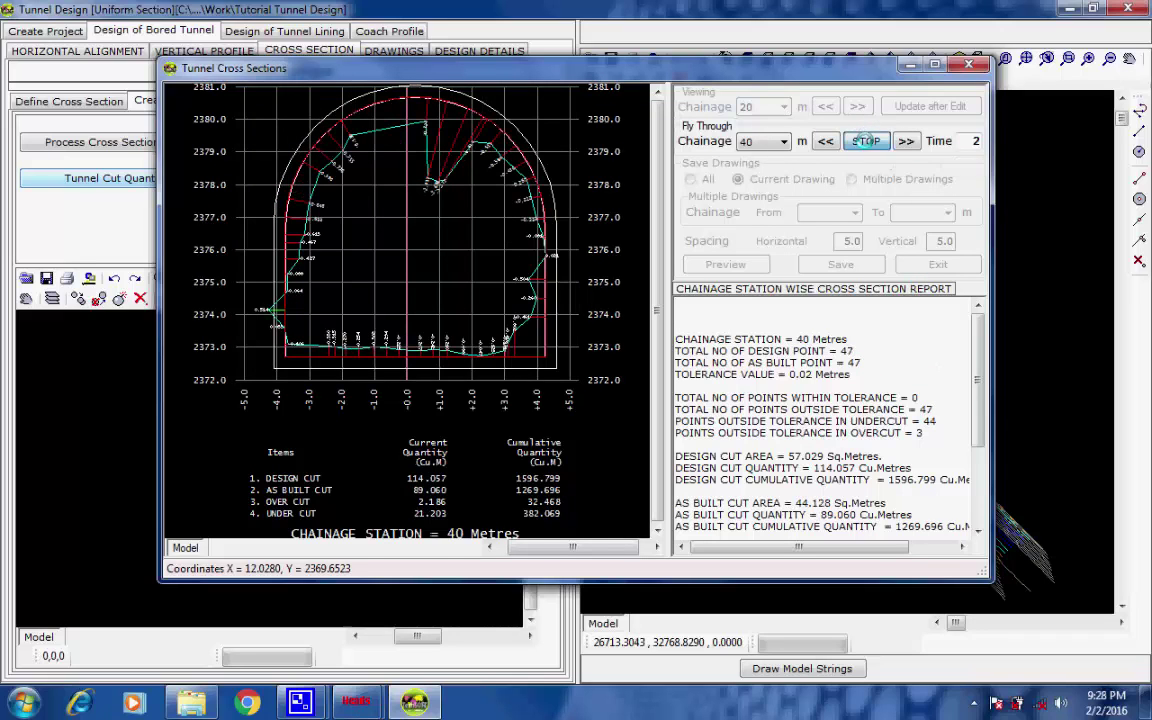
{"action": "left_click", "coordinate": [866, 141]}
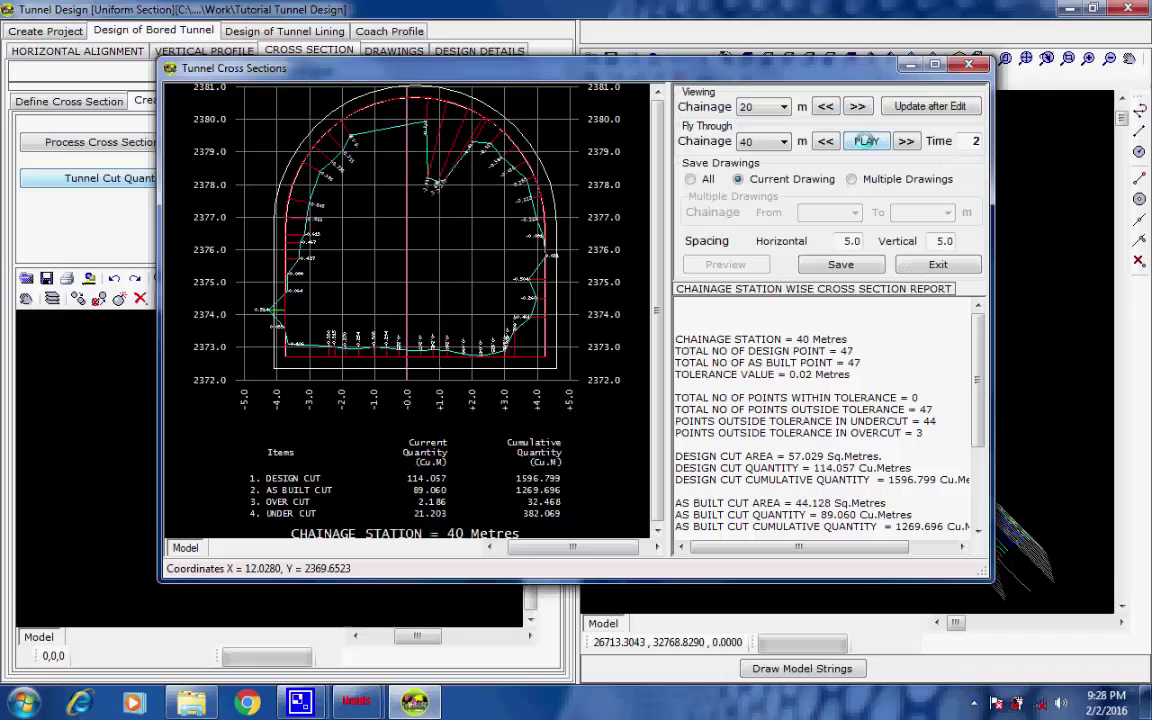
{"action": "left_click", "coordinate": [942, 264]}
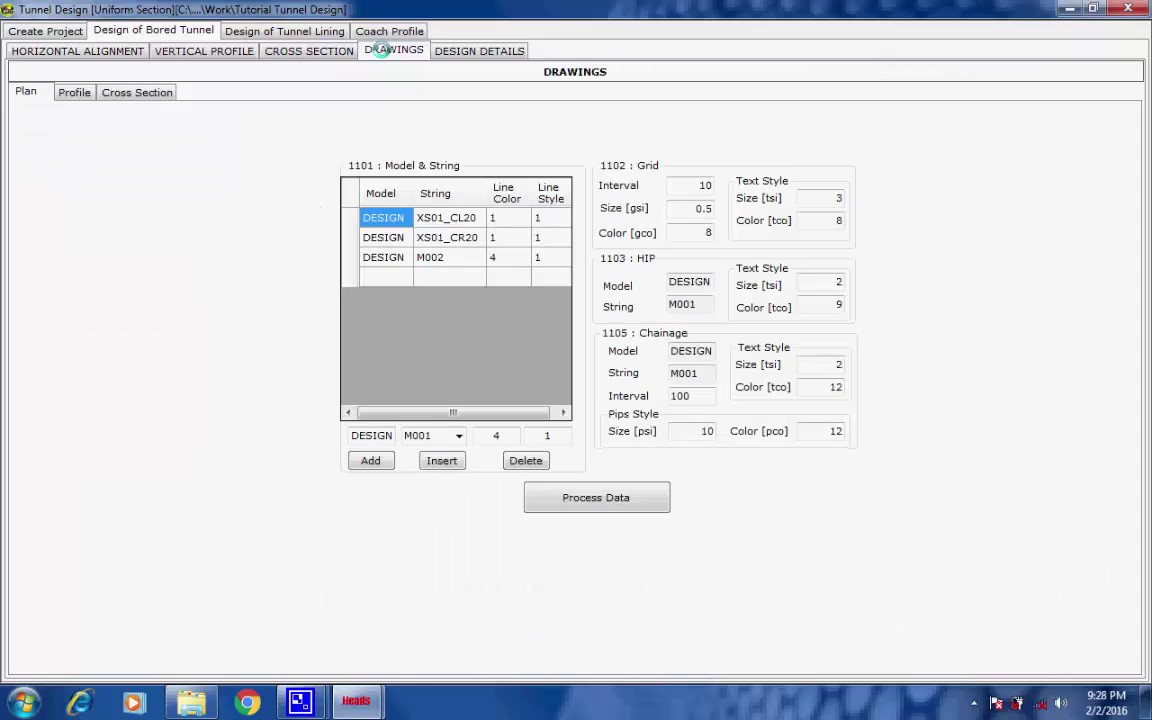
Step: Process the plan drawing data for the DESIGN model strings XS01_CL20, XS01_CR20 and M002, and finish the processing
{"action": "left_click", "coordinate": [570, 495]}
{"action": "left_click", "coordinate": [481, 256]}
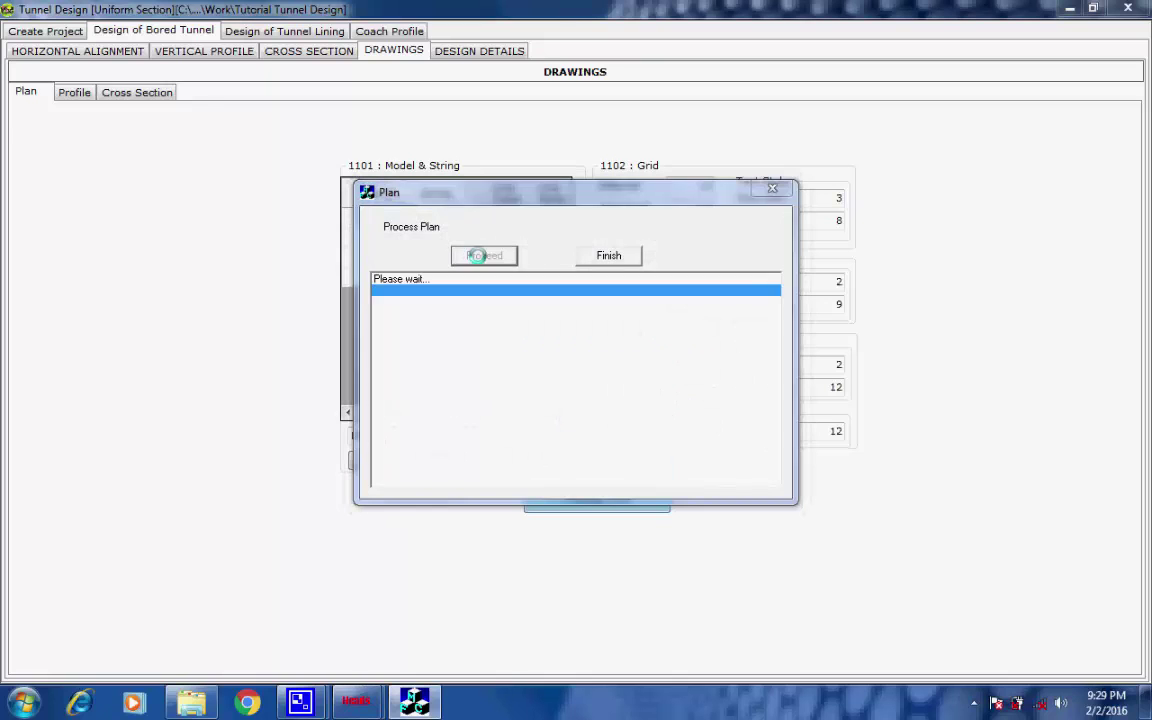
{"action": "left_click", "coordinate": [739, 461]}
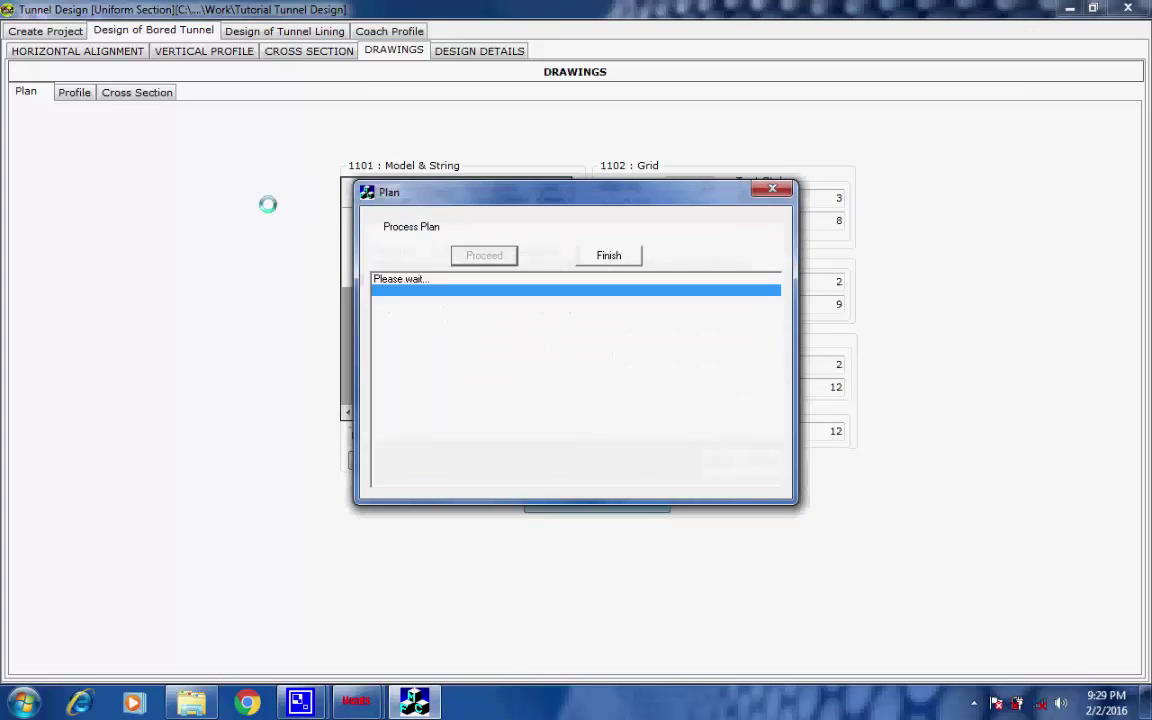
{"action": "left_click", "coordinate": [588, 254]}
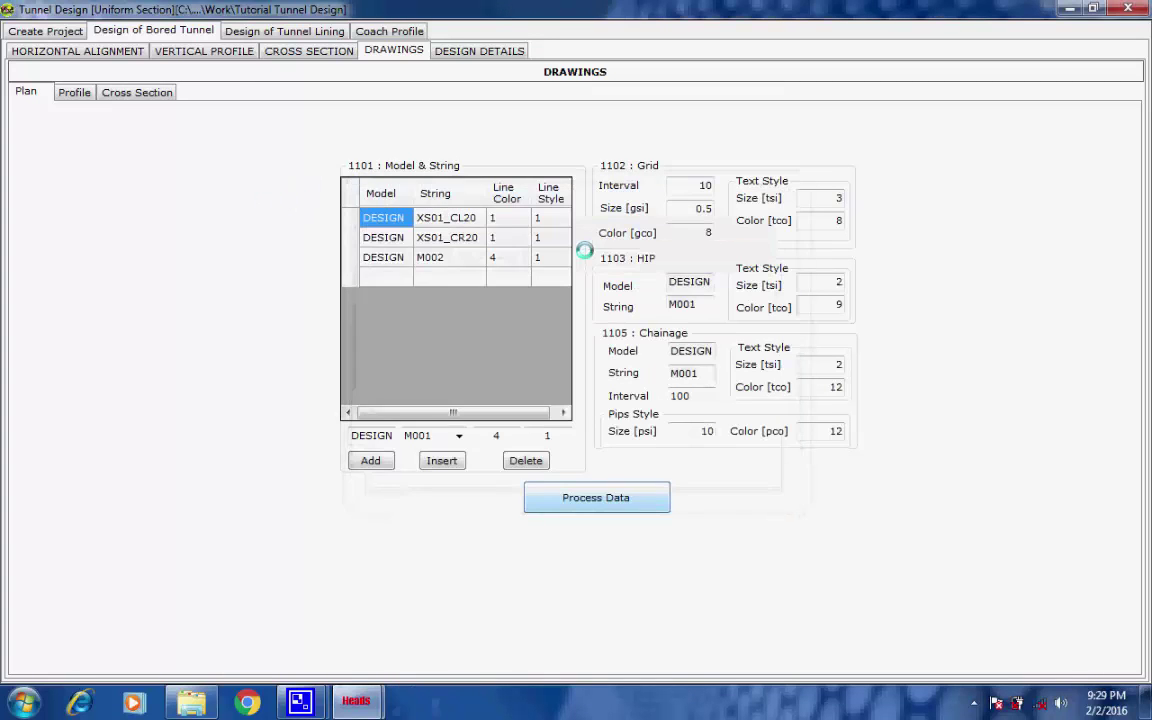
Step: Process the profile drawing data for the tunnel's vertical profile, create the LSEC drawing, and finish the processing
{"action": "left_click", "coordinate": [74, 91]}
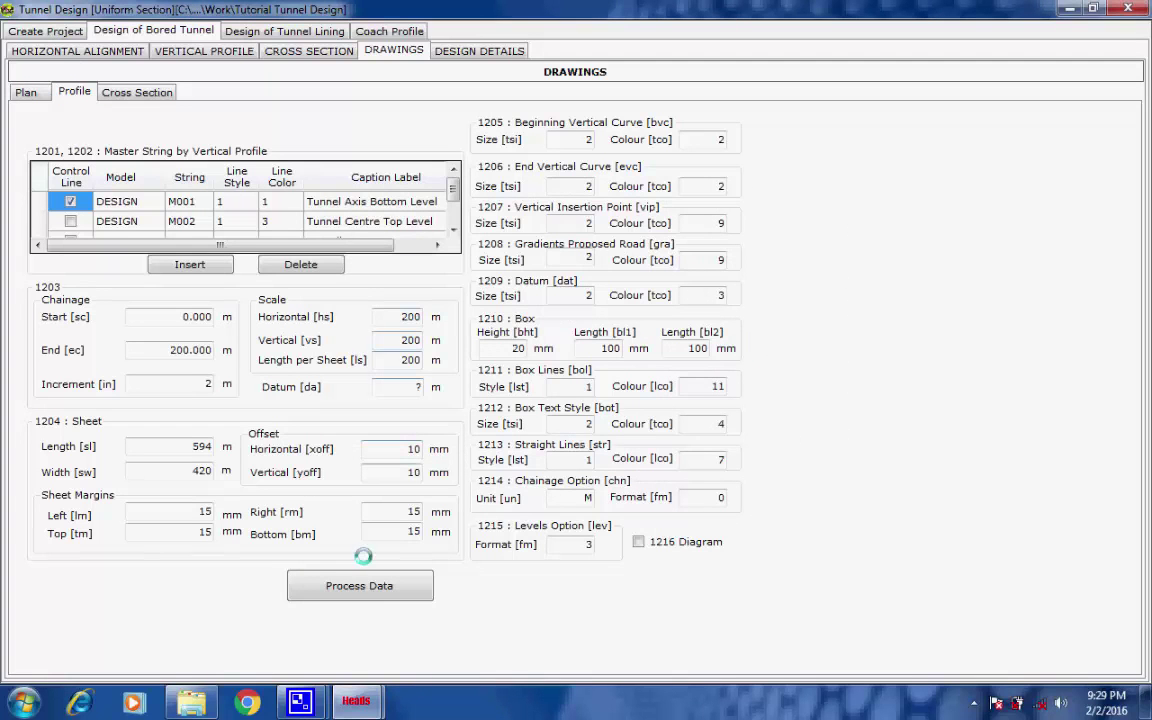
{"action": "left_click", "coordinate": [335, 588]}
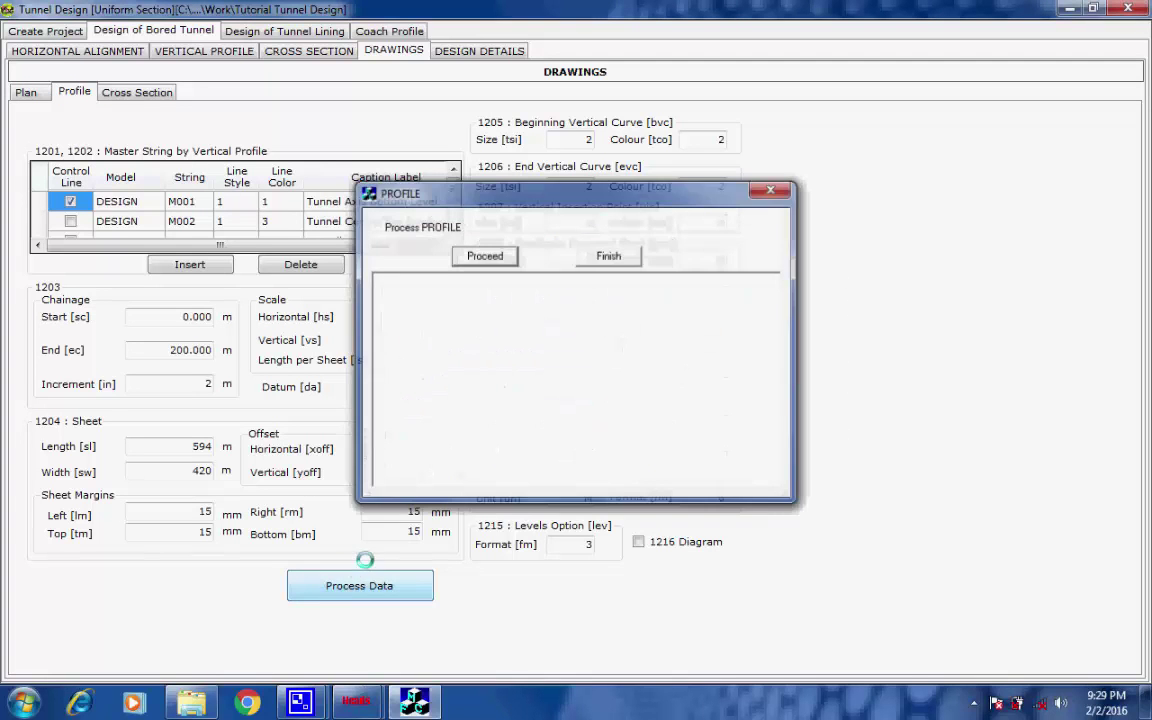
{"action": "left_click", "coordinate": [478, 256]}
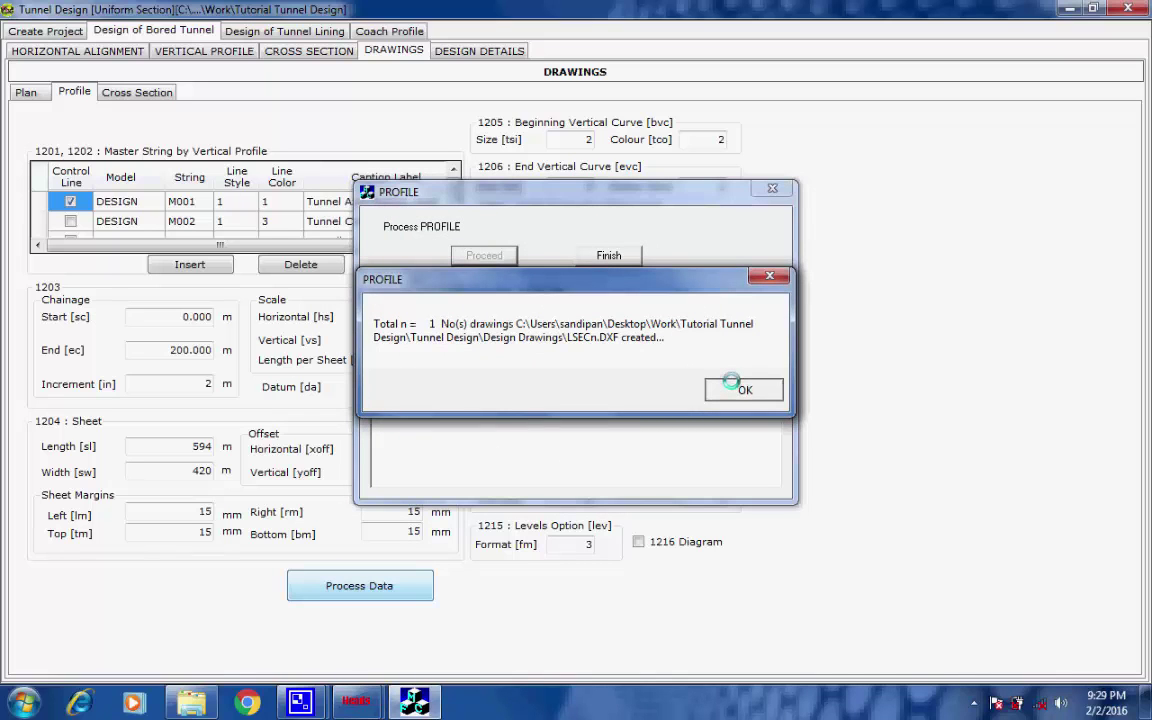
{"action": "left_click", "coordinate": [740, 389]}
{"action": "left_click", "coordinate": [610, 256]}
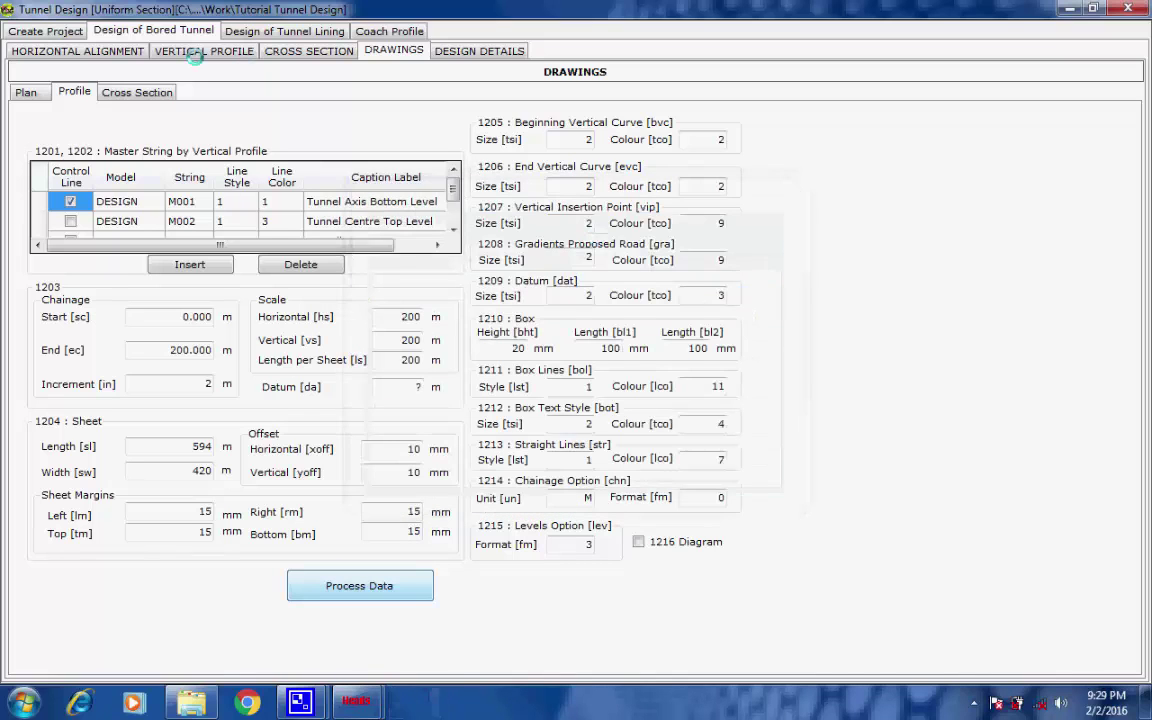
Step: Process the cross-section drawing data for the XSEC model with label XS01, and finish the processing
{"action": "left_click", "coordinate": [140, 91]}
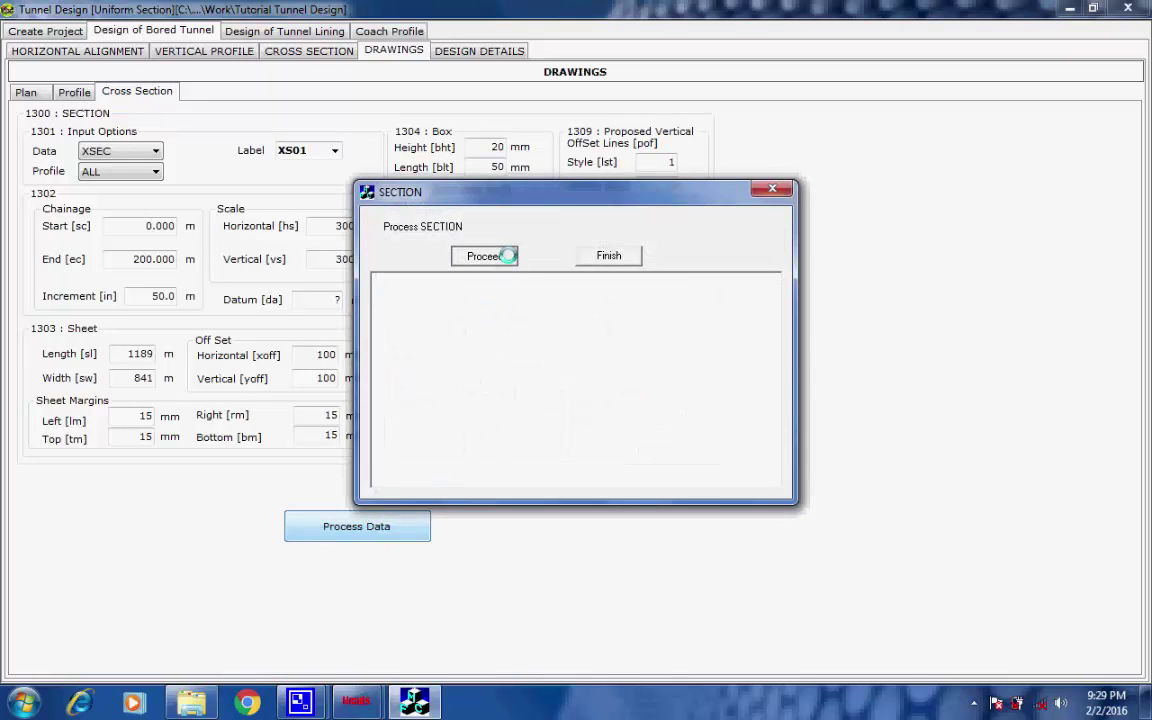
{"action": "left_click", "coordinate": [485, 256]}
{"action": "left_click", "coordinate": [737, 387]}
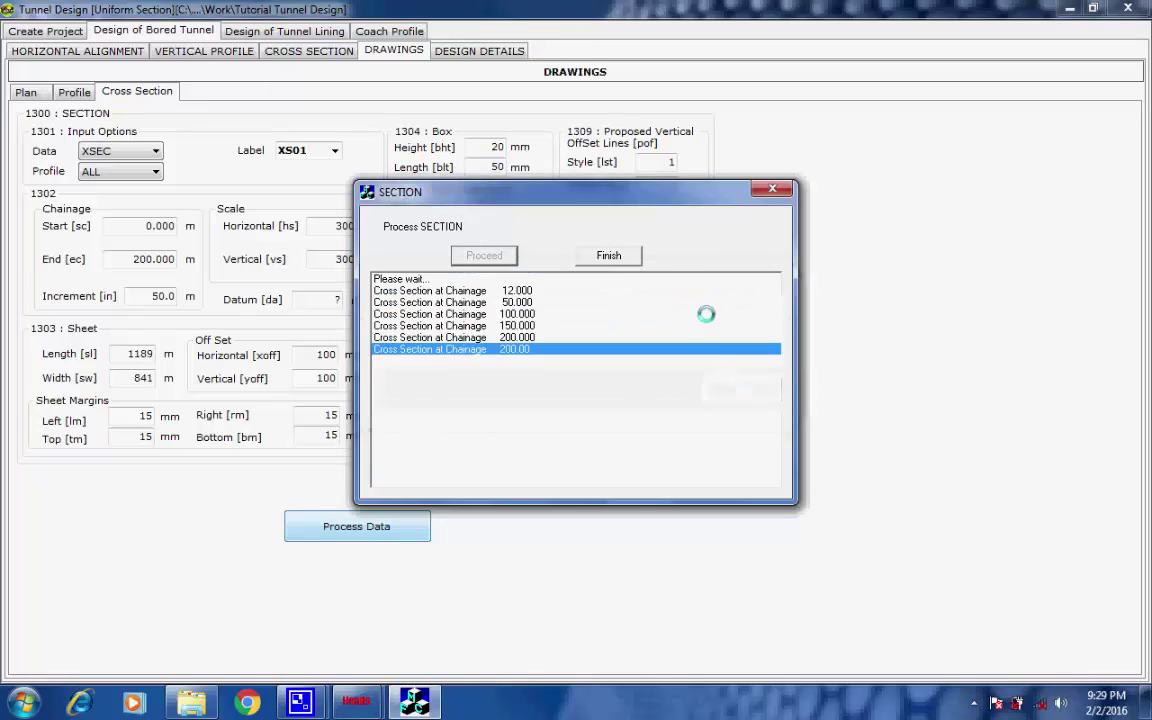
{"action": "left_click", "coordinate": [612, 256]}
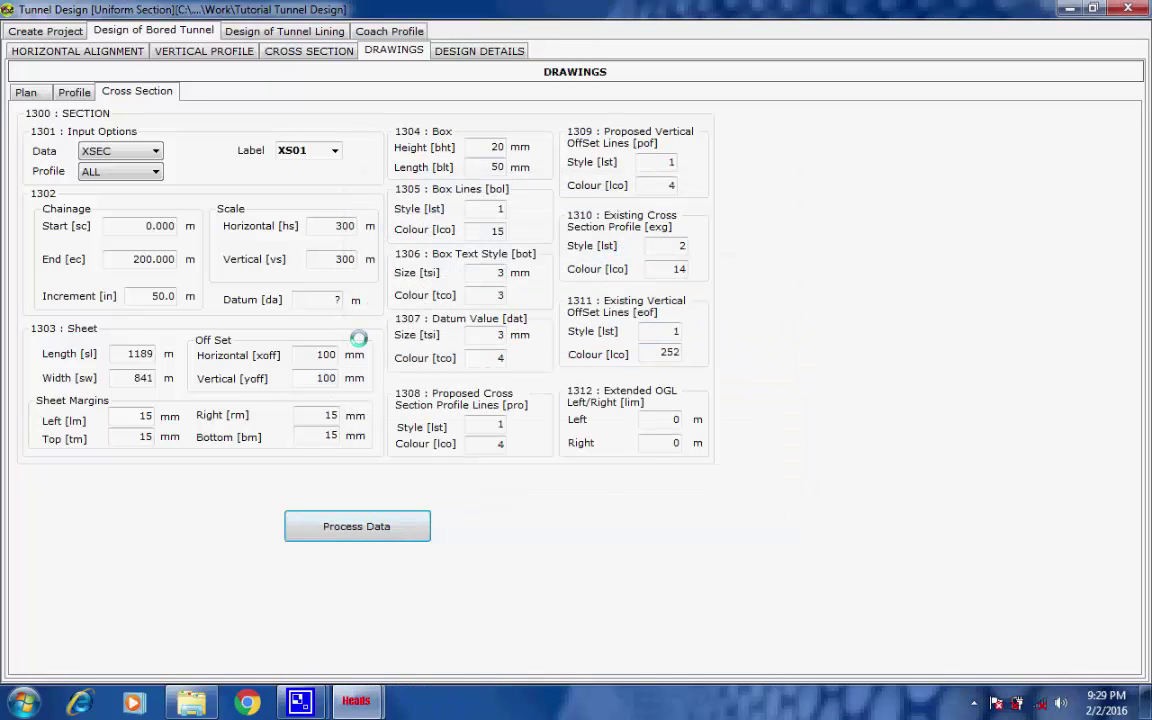
Step: Create the project data file in the design details and look over the start of its listing
{"action": "left_click", "coordinate": [455, 46]}
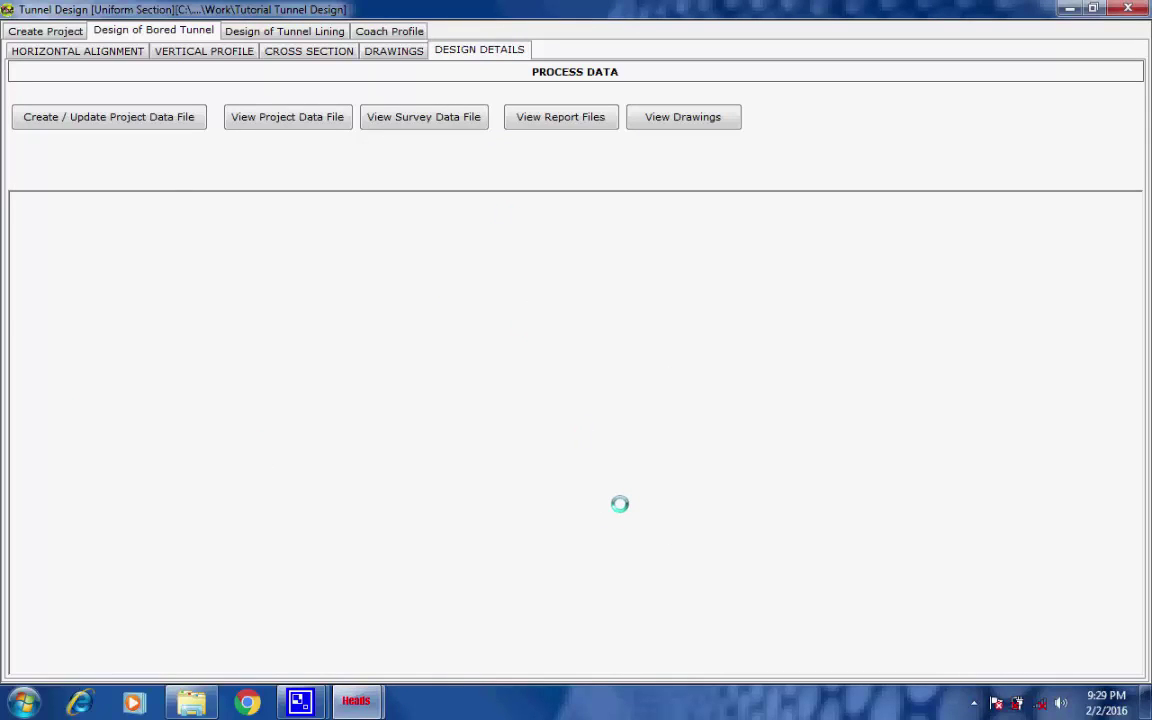
{"action": "left_click", "coordinate": [158, 116]}
{"action": "left_click", "coordinate": [730, 411]}
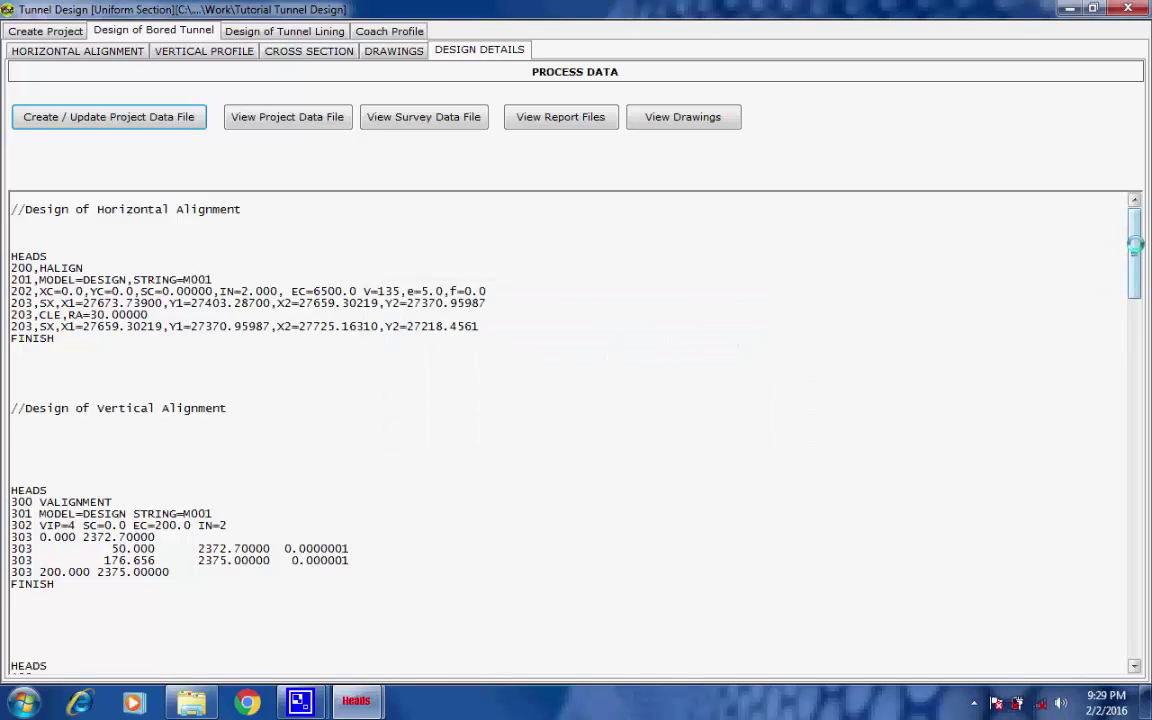
{"action": "left_click_drag", "start_coordinate": [1135, 245], "coordinate": [1136, 175]}
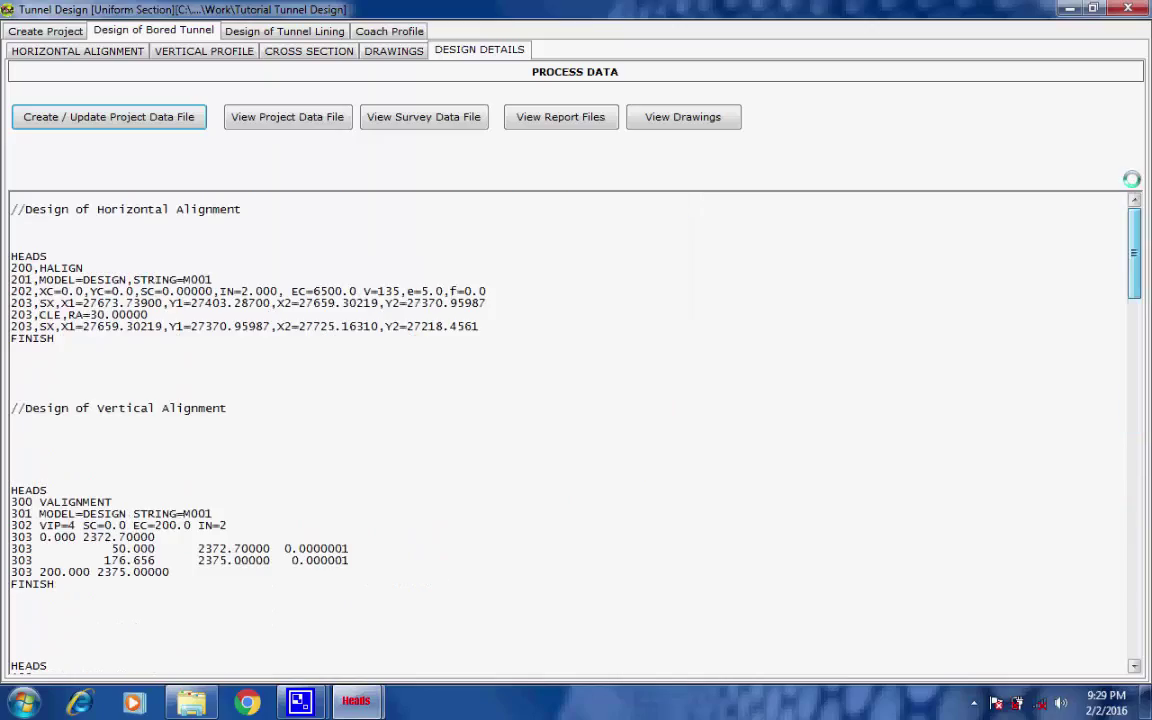
Step: View the project data file from the horizontal alignment to the section data in Notepad, and close it
{"action": "left_click", "coordinate": [290, 117]}
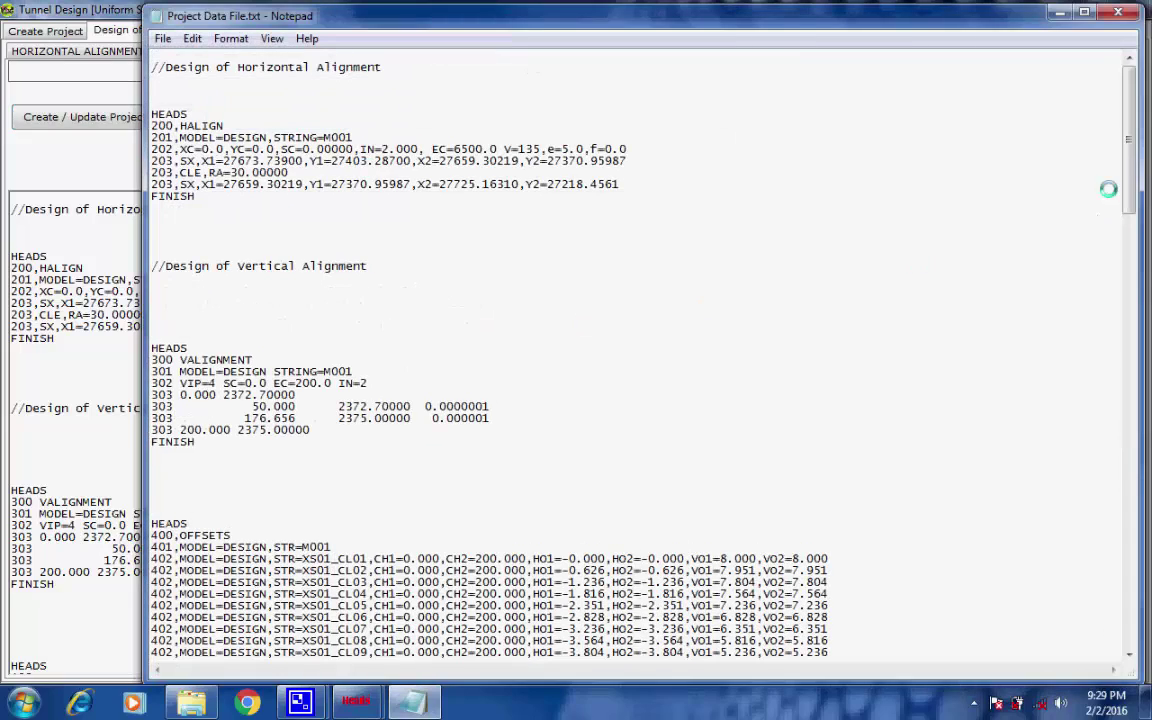
{"action": "left_click_drag", "start_coordinate": [1130, 189], "coordinate": [1145, 628]}
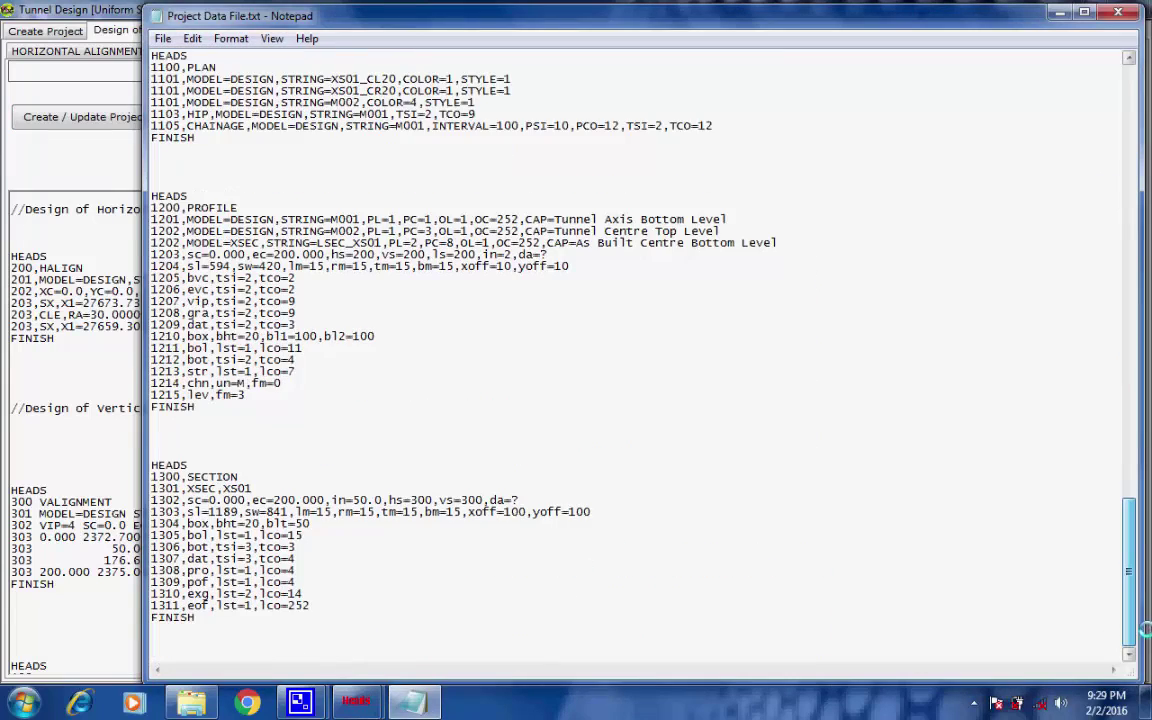
{"action": "left_click_drag", "start_coordinate": [1128, 540], "coordinate": [1114, 118]}
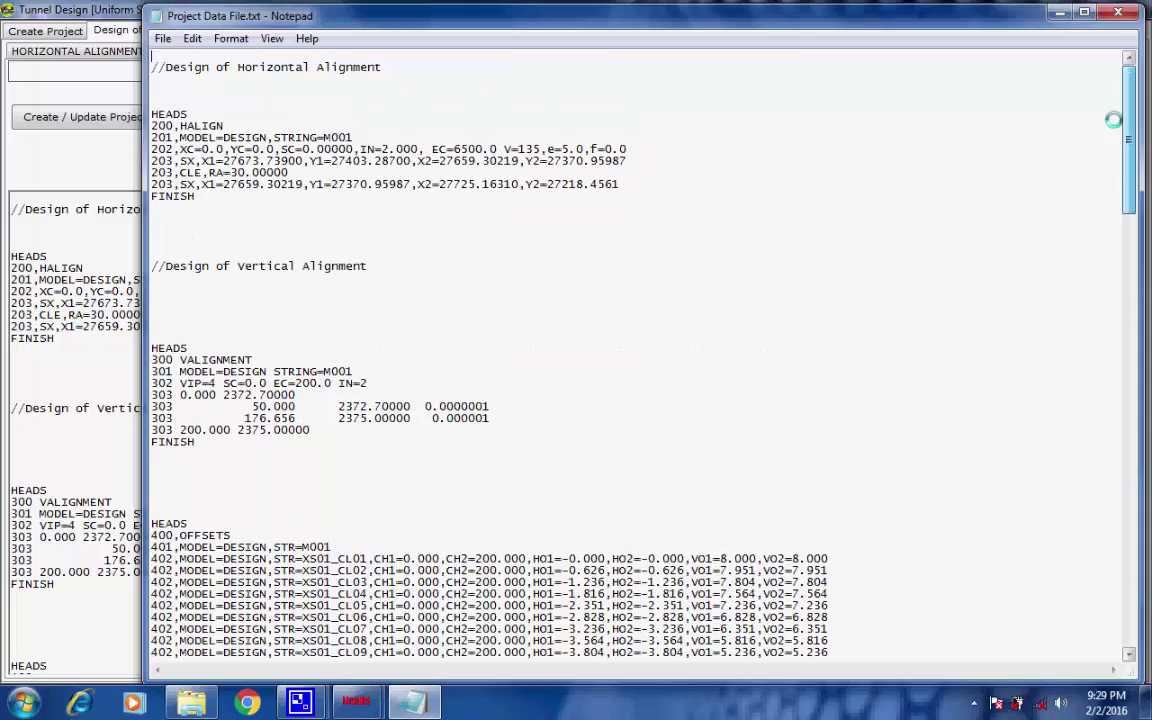
{"action": "left_click", "coordinate": [1118, 13]}
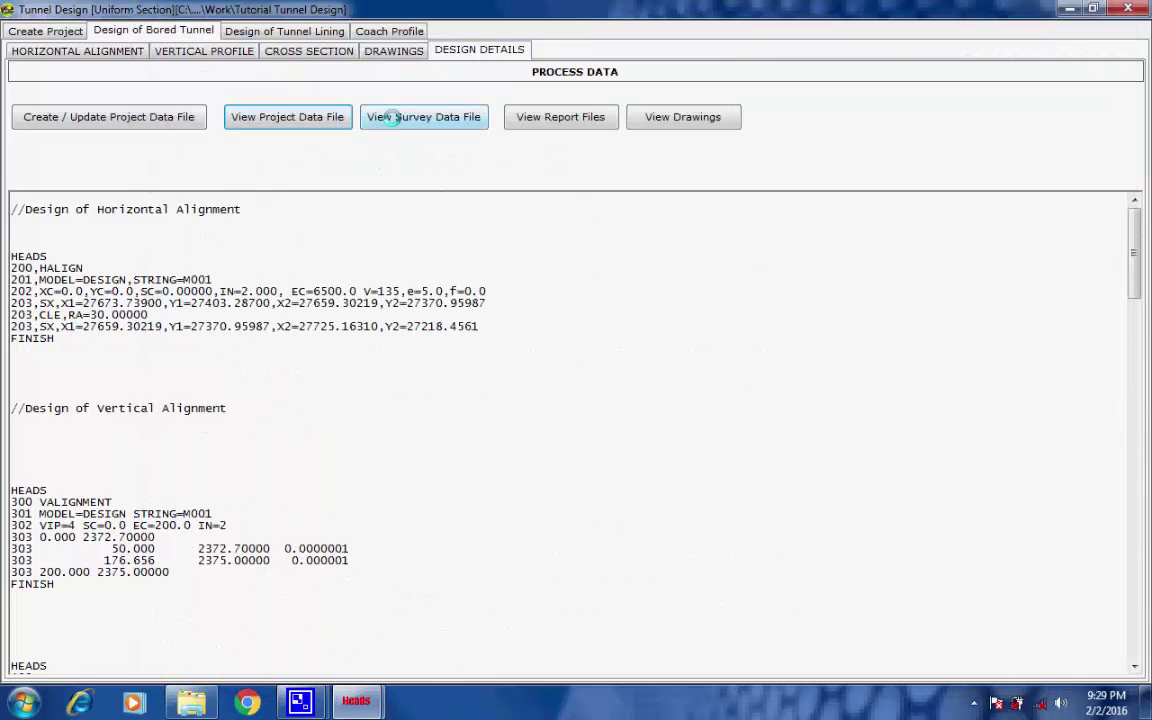
Step: View the survey data file in Notepad, and read through the HALIGNMENT.REP and VALIGNMENT.REP design reports
{"action": "left_click", "coordinate": [393, 117]}
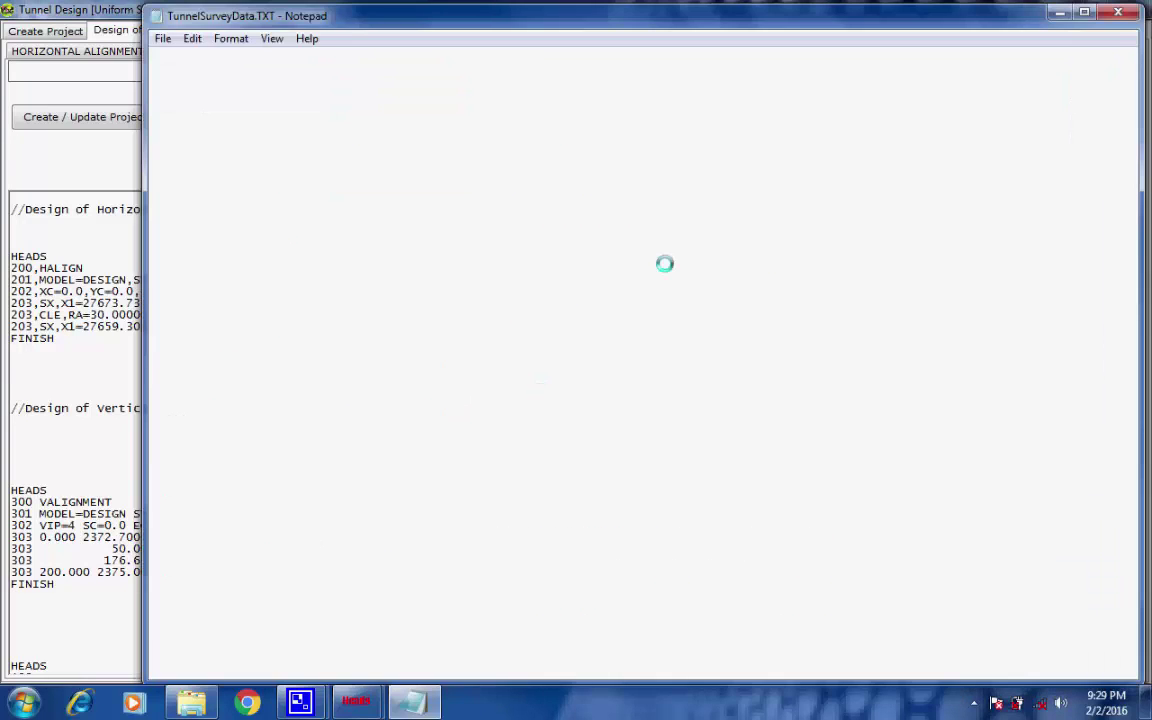
{"action": "left_click", "coordinate": [1118, 13]}
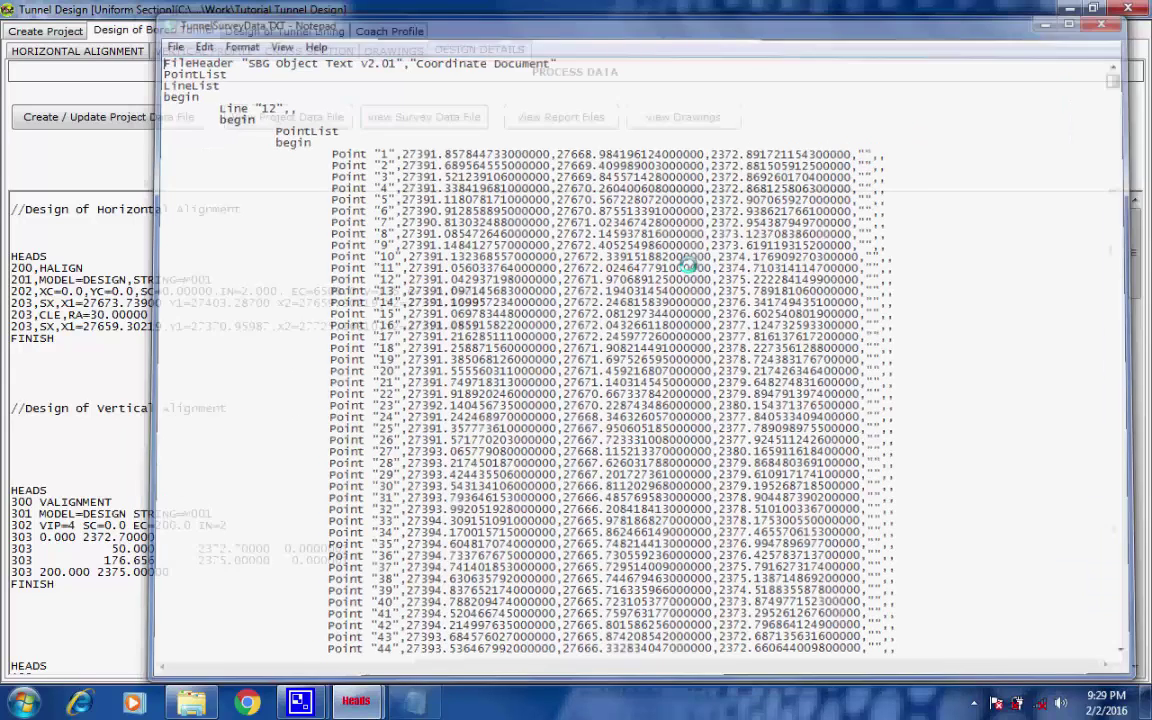
{"action": "left_click", "coordinate": [555, 117]}
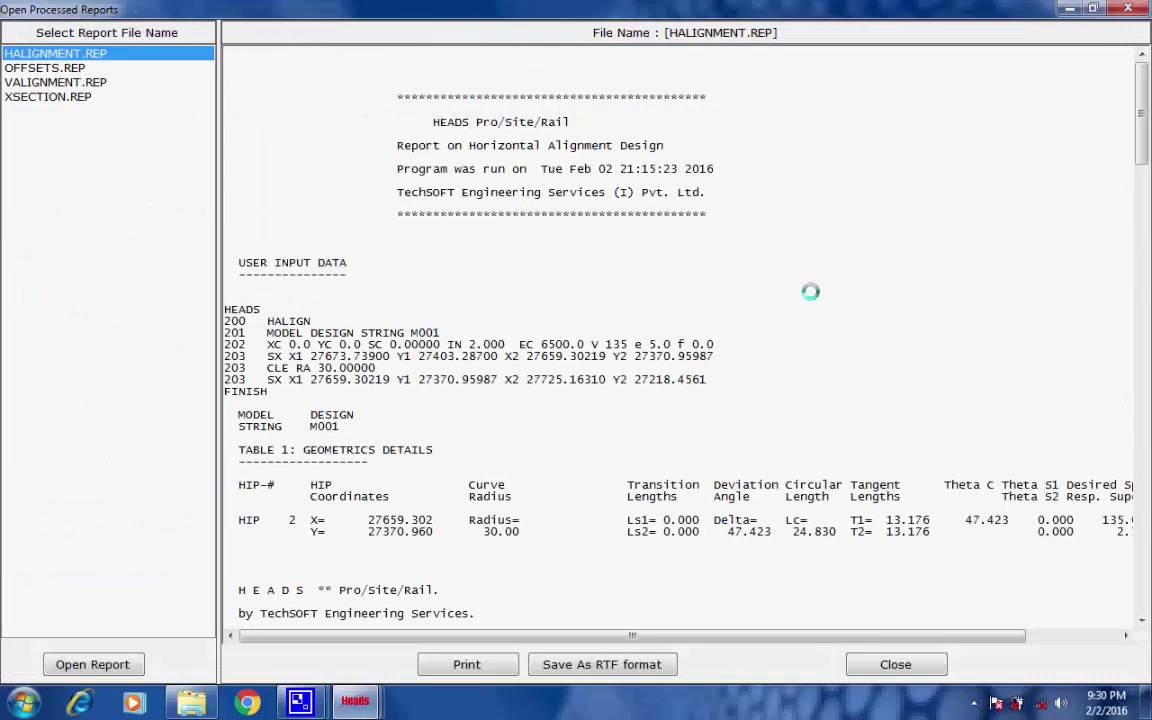
{"action": "left_click", "coordinate": [1145, 245]}
{"action": "left_click_drag", "start_coordinate": [1145, 245], "coordinate": [1145, 55]}
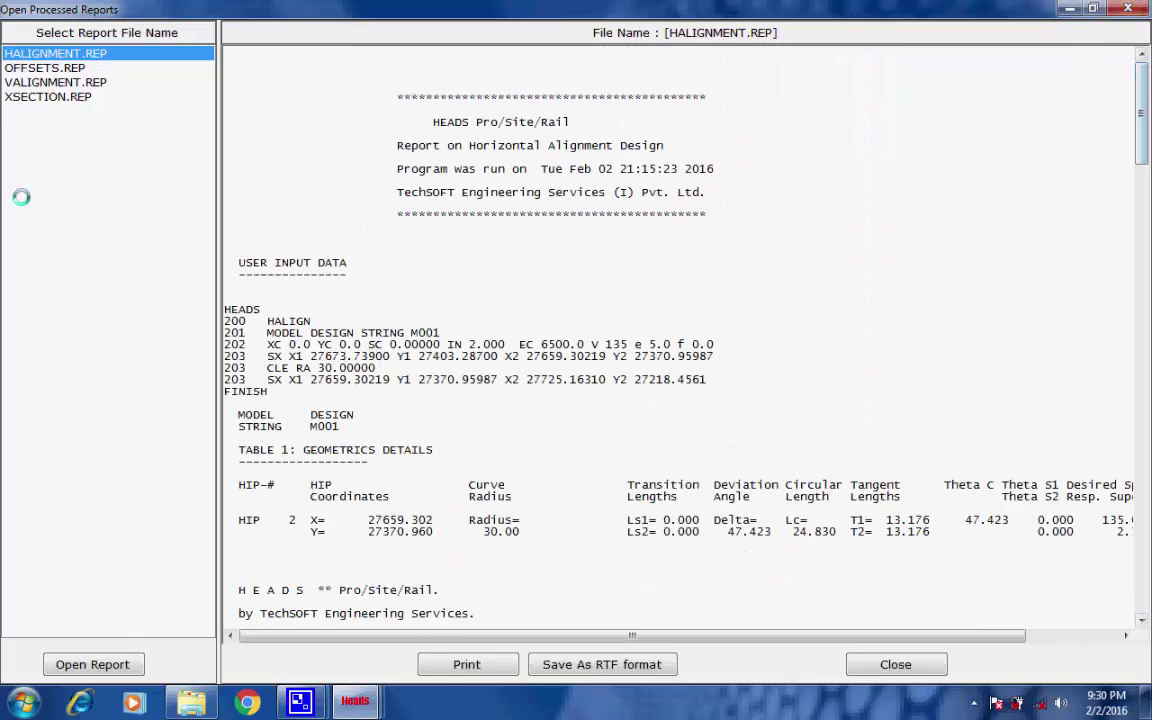
{"action": "left_click", "coordinate": [20, 80]}
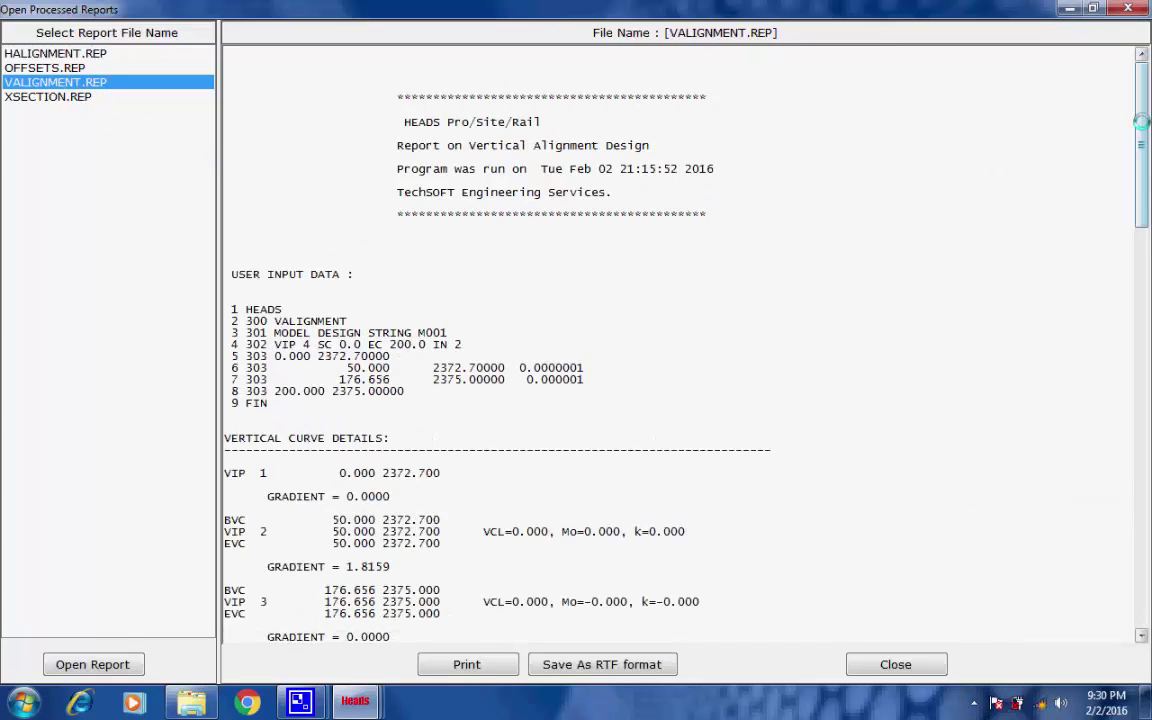
{"action": "left_click_drag", "start_coordinate": [1142, 123], "coordinate": [1138, 59]}
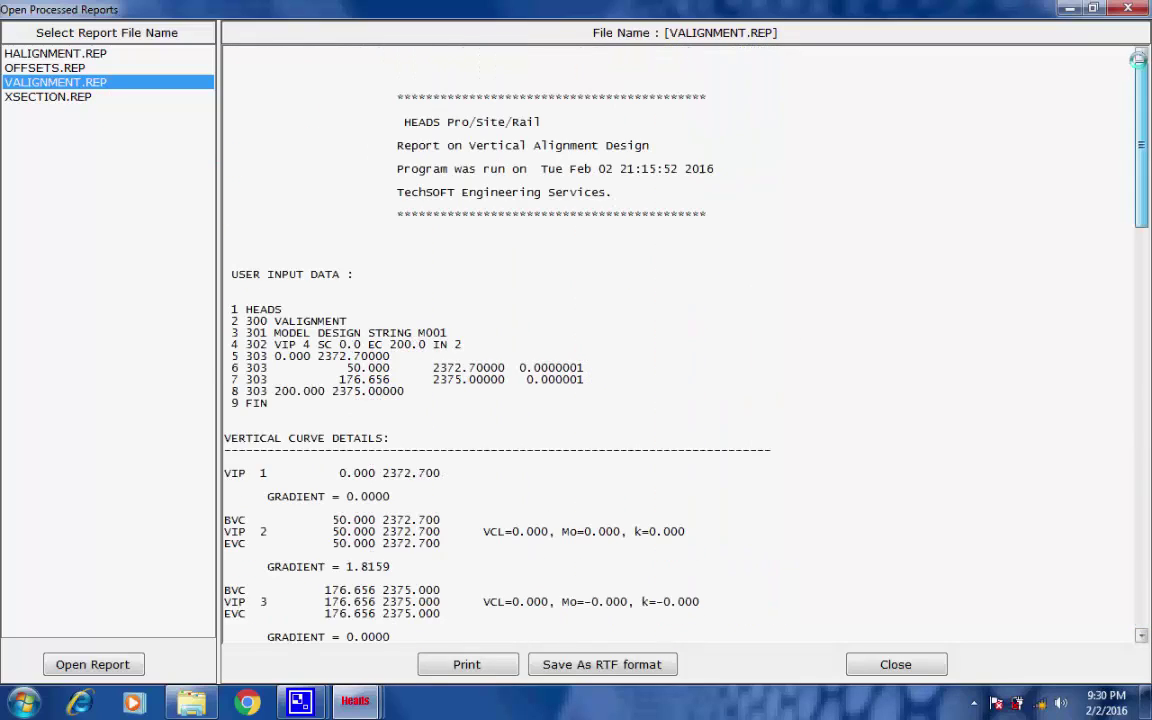
{"action": "left_click", "coordinate": [1128, 8]}
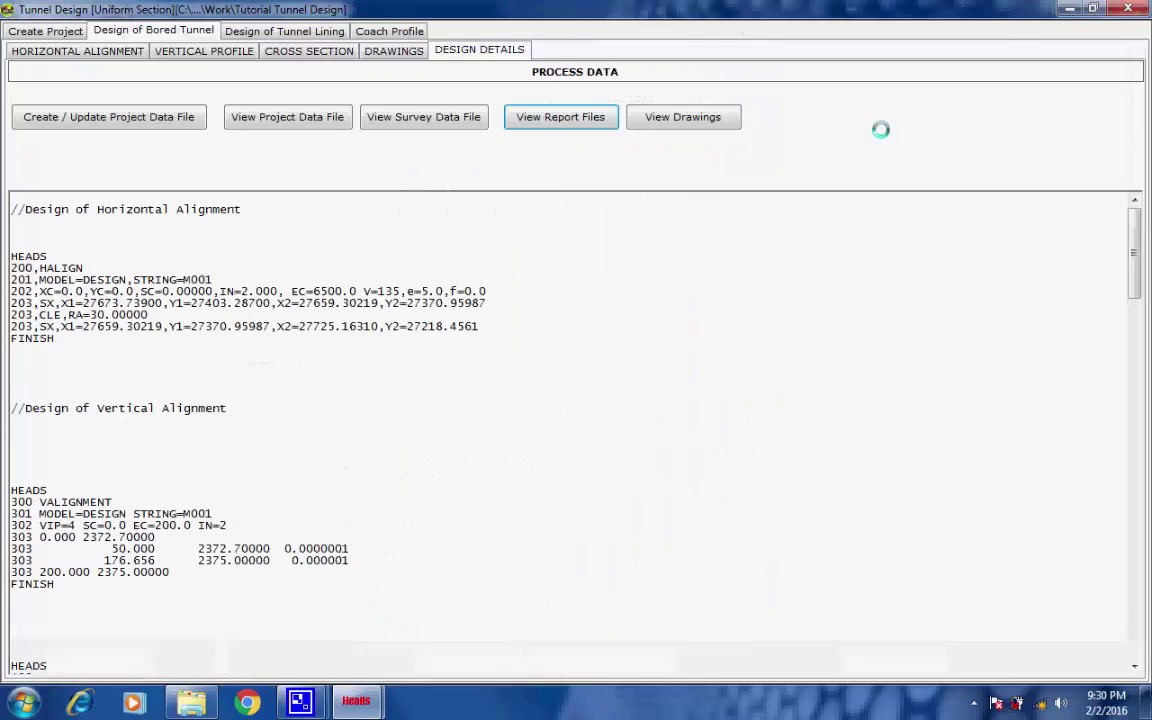
Step: Open all the created design drawings in HEADS Viewer
{"action": "left_click", "coordinate": [690, 117]}
{"action": "left_click", "coordinate": [668, 423]}
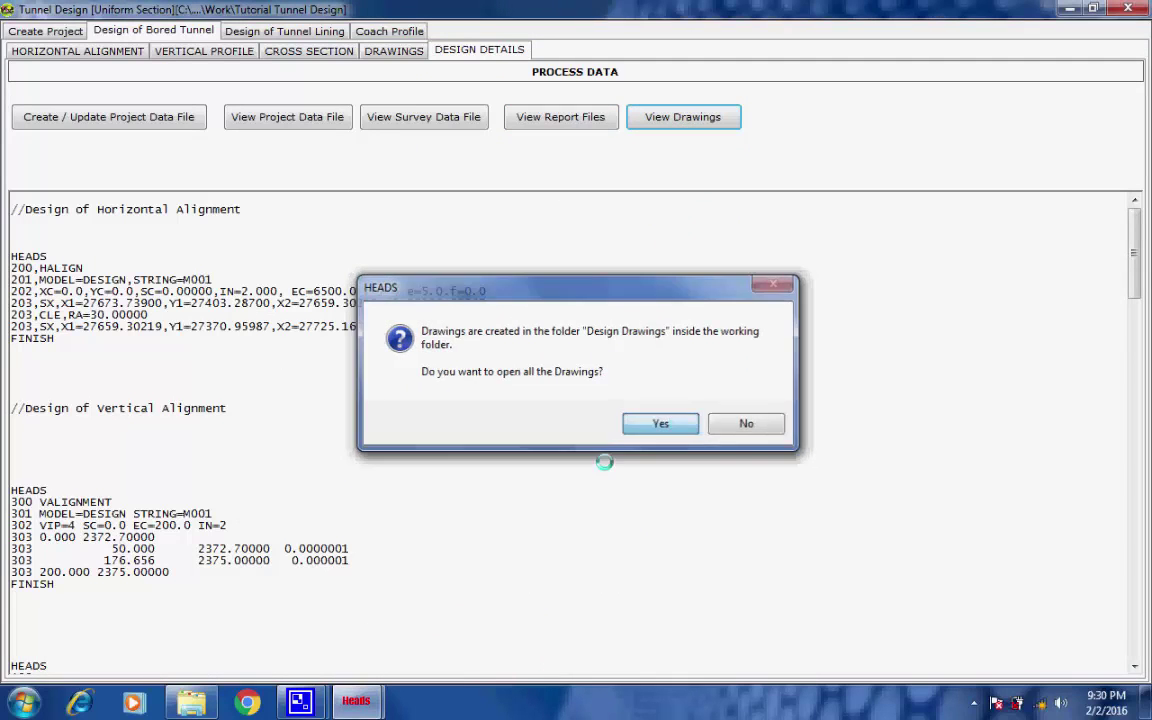
{"action": "left_click", "coordinate": [300, 702]}
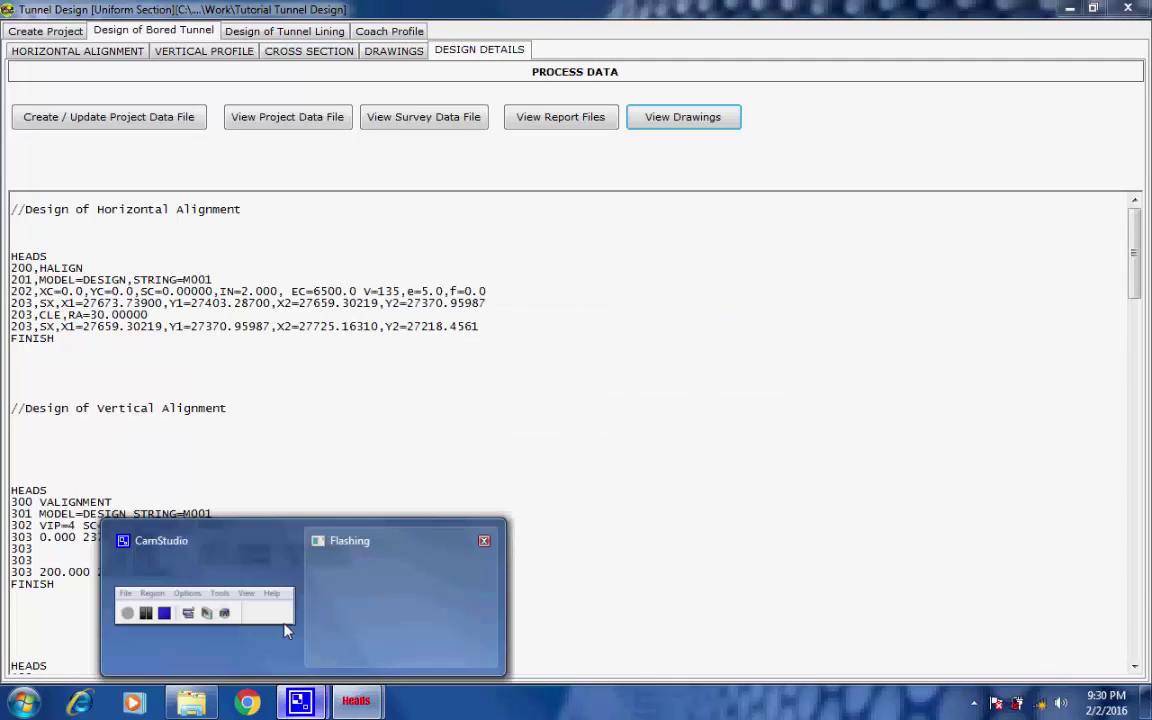
{"action": "left_click", "coordinate": [286, 629]}
{"action": "left_click", "coordinate": [987, 664]}
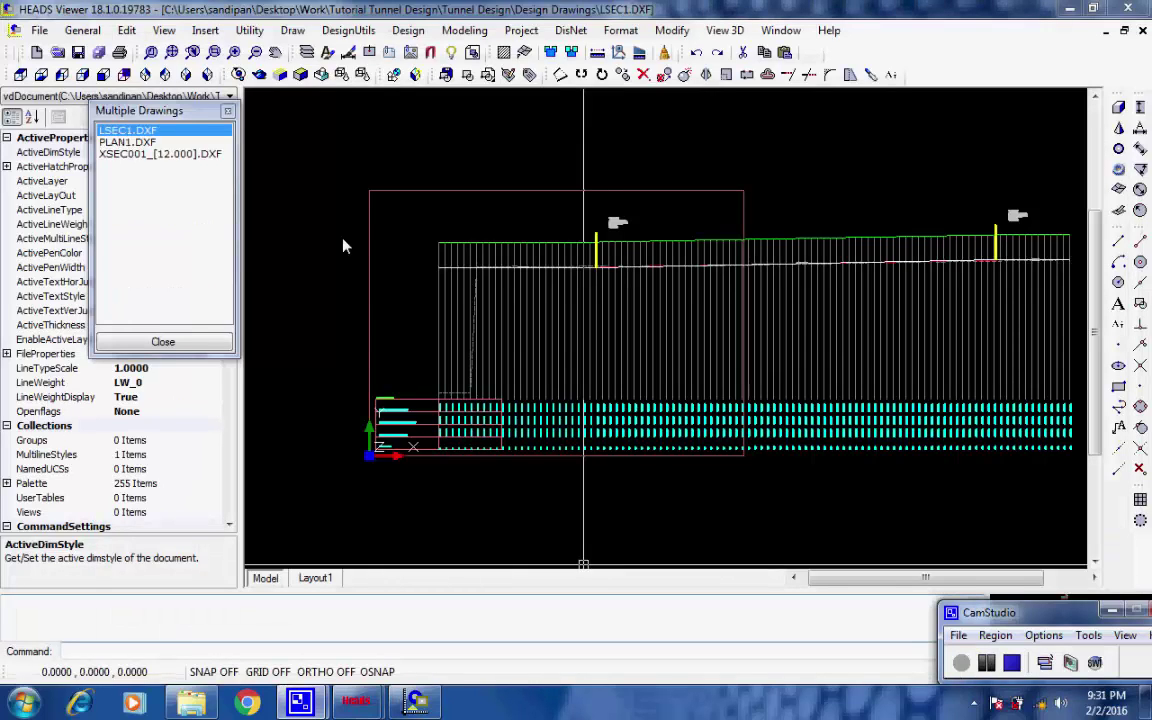
Step: Examine the LSEC1.DXF profile drawing, including its level and chainage table and the note for VIP 2
{"action": "left_click", "coordinate": [360, 478]}
{"action": "scroll", "coordinate": [368, 468], "scroll_direction": "up", "scroll_amount": 2}
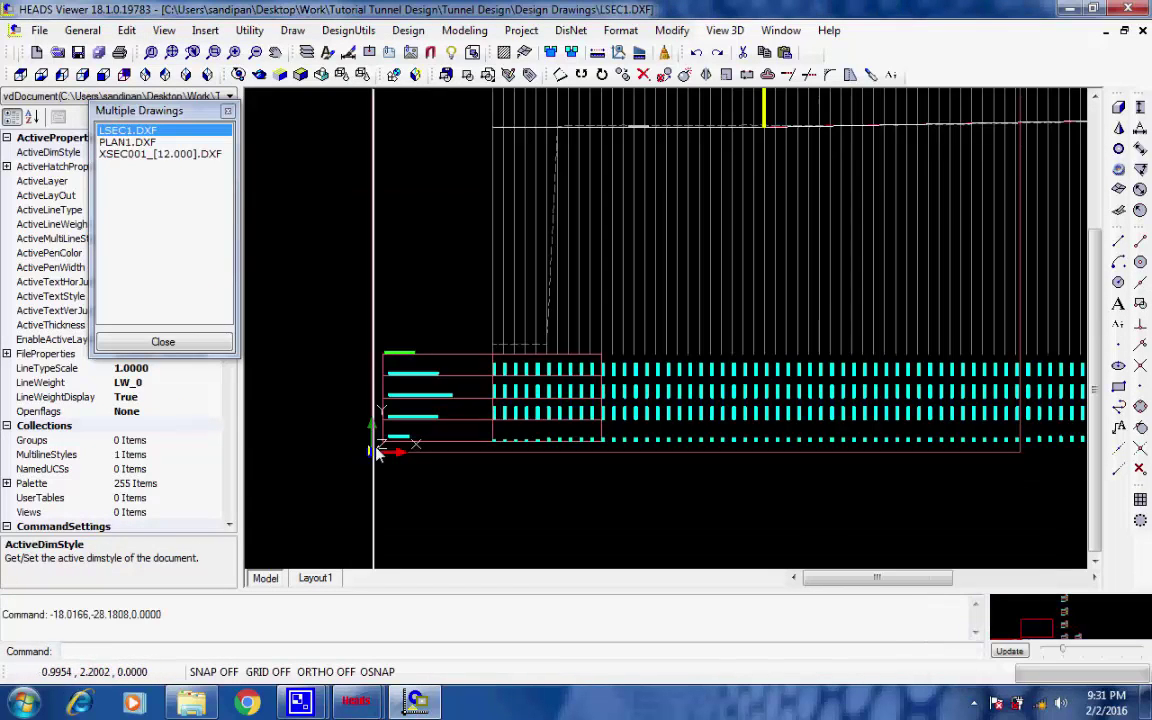
{"action": "scroll", "coordinate": [385, 400], "scroll_direction": "up", "scroll_amount": 5}
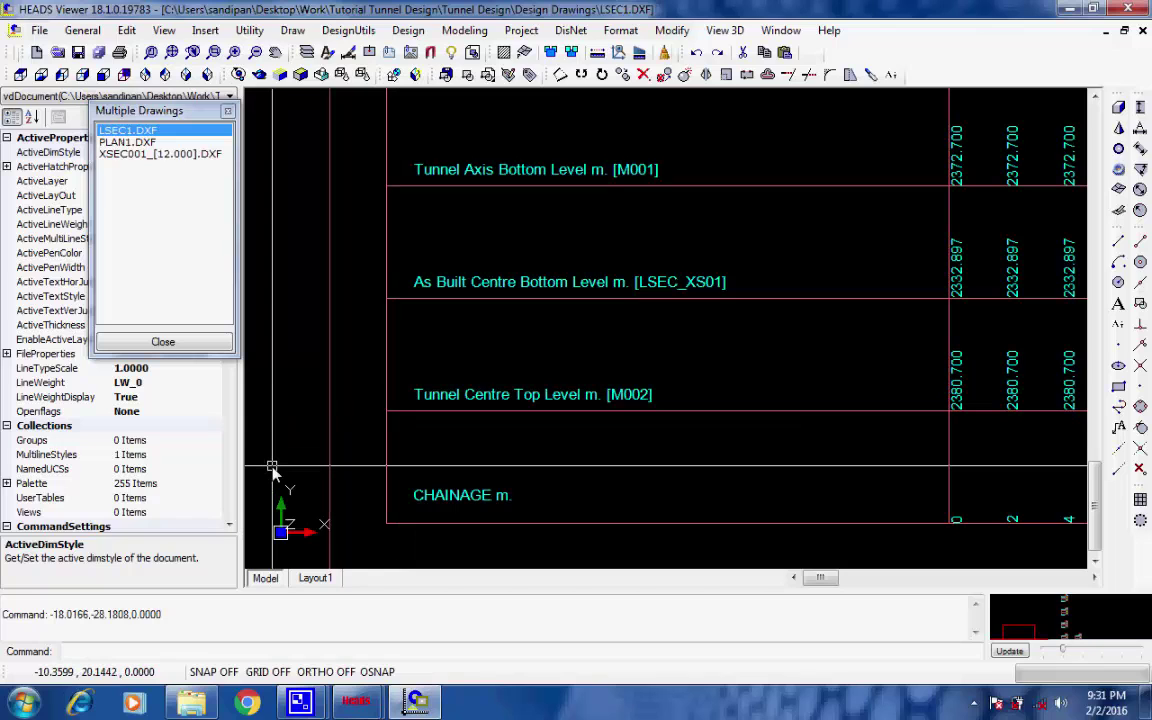
{"action": "scroll", "coordinate": [272, 468], "scroll_direction": "down", "scroll_amount": 4}
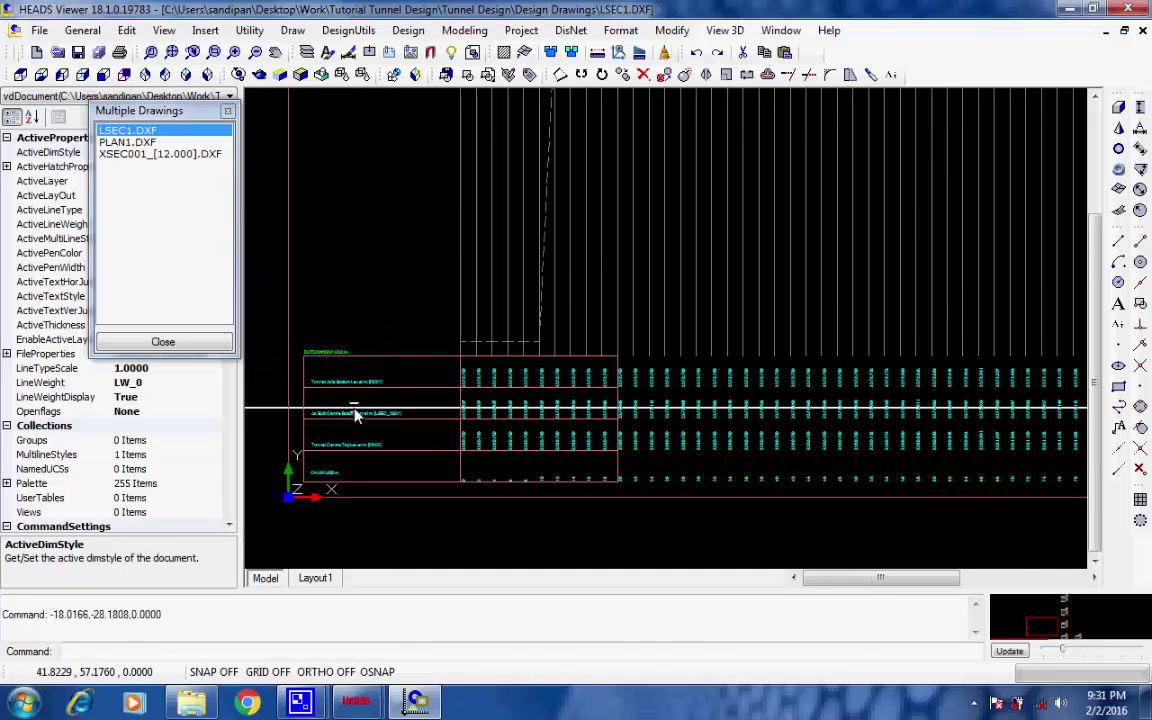
{"action": "middle_click_drag", "start_coordinate": [555, 284], "coordinate": [442, 352]}
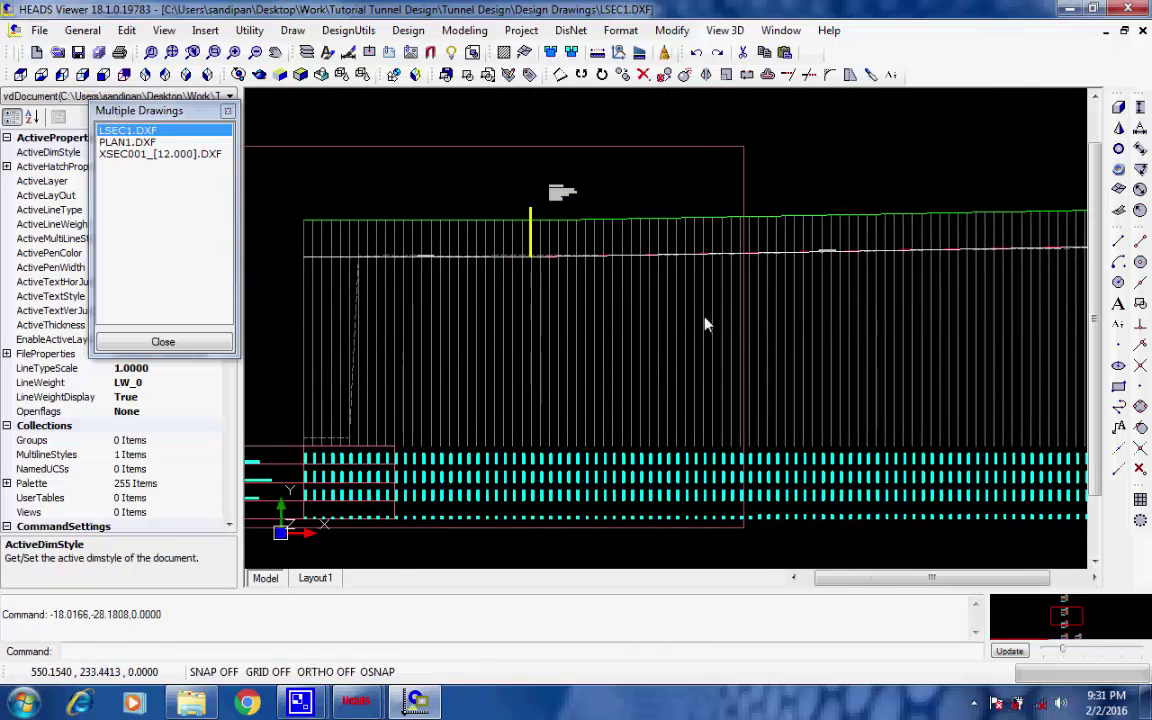
{"action": "middle_click_drag", "start_coordinate": [707, 321], "coordinate": [587, 303]}
{"action": "scroll", "coordinate": [492, 208], "scroll_direction": "up", "scroll_amount": 3}
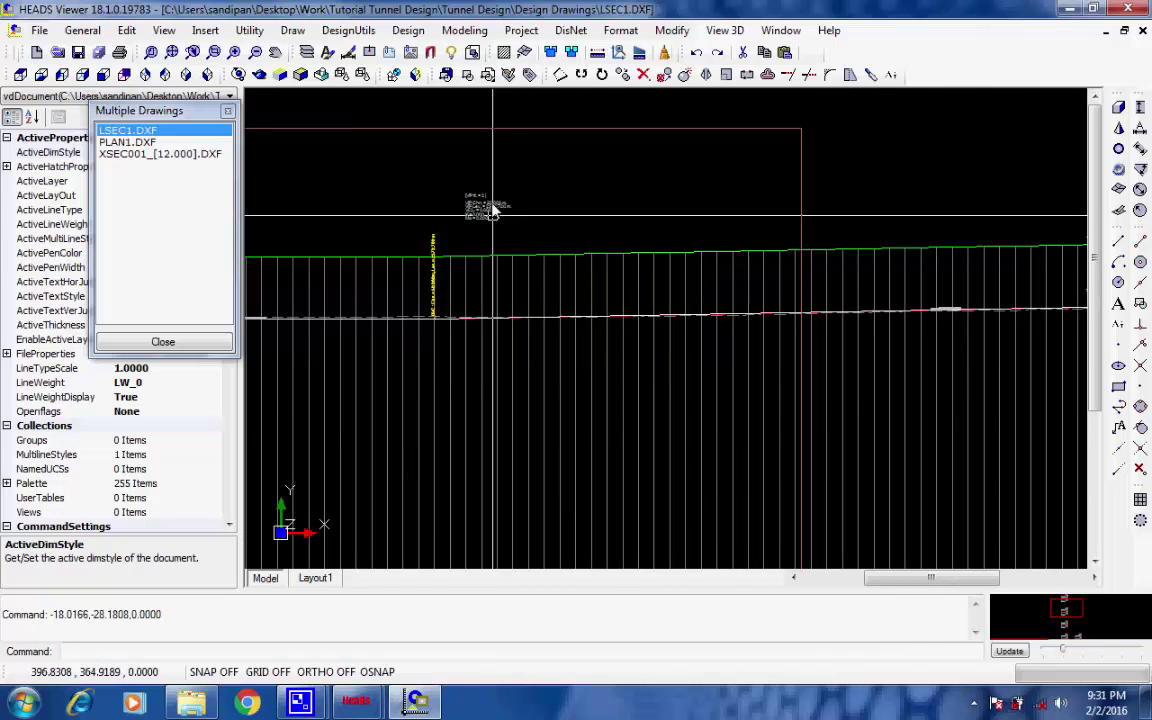
{"action": "scroll", "coordinate": [492, 208], "scroll_direction": "up", "scroll_amount": 2}
{"action": "scroll", "coordinate": [489, 200], "scroll_direction": "up", "scroll_amount": 2}
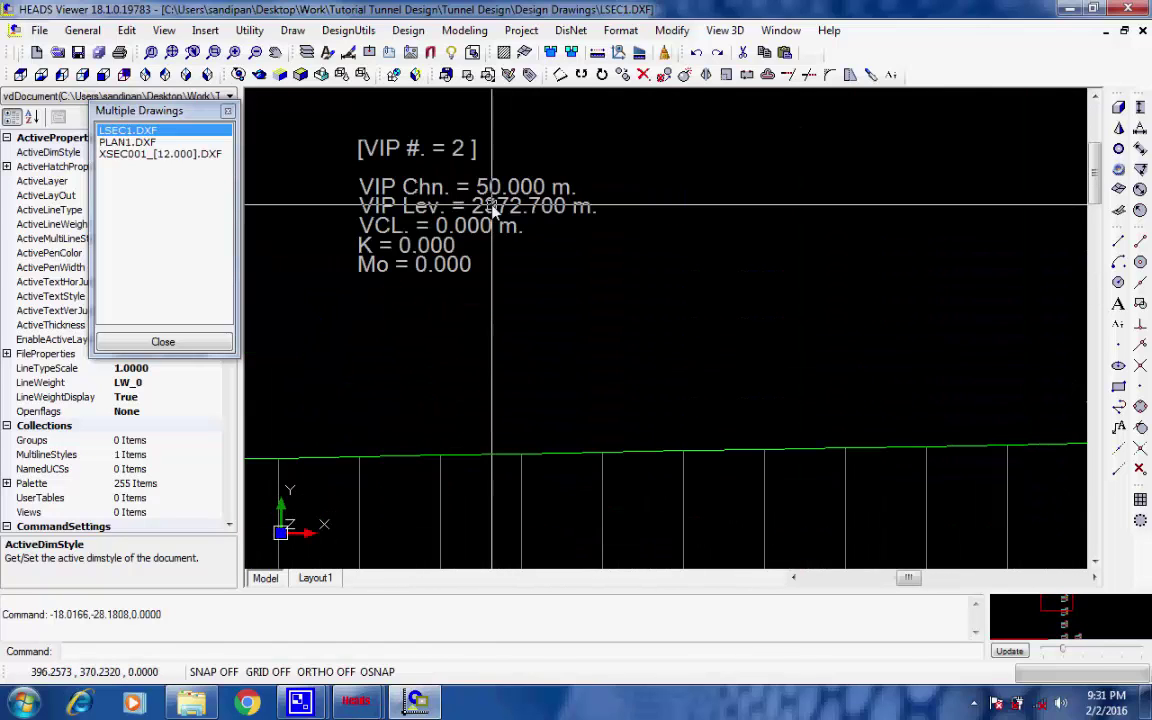
{"action": "scroll", "coordinate": [551, 279], "scroll_direction": "down", "scroll_amount": 4}
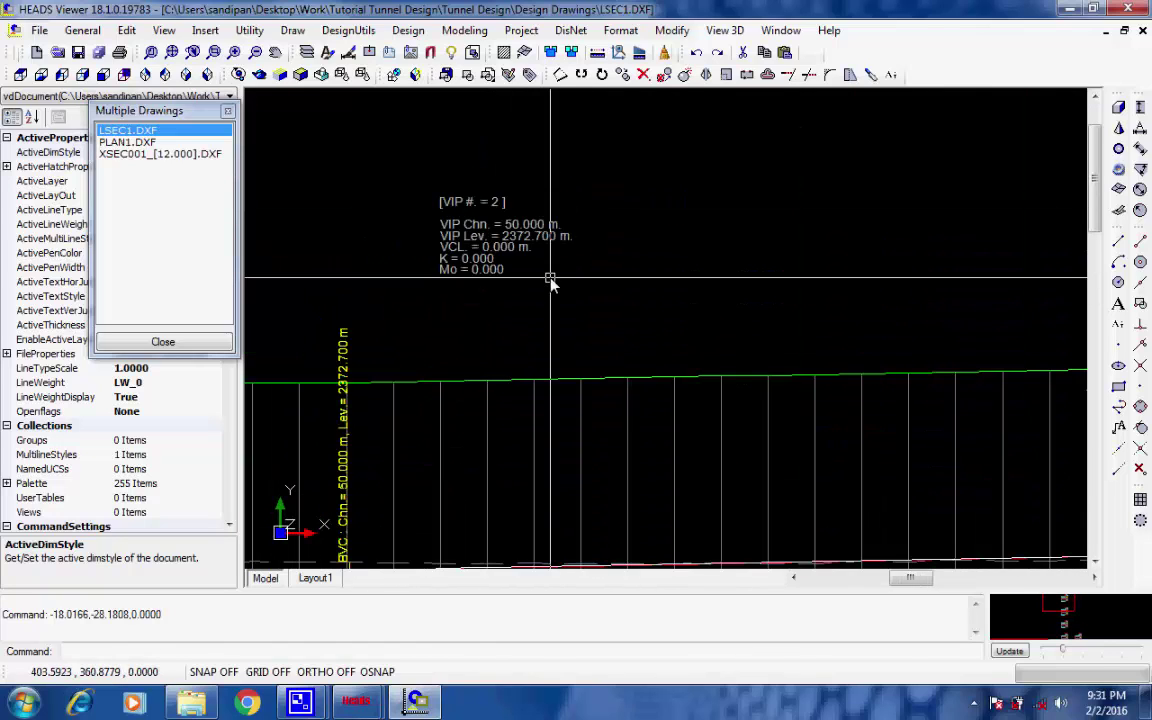
Step: Display the plan drawing PLAN1.DXF, select the cross-section drawing XSEC001_[12.000].DXF, and return to the plan
{"action": "left_click", "coordinate": [130, 144]}
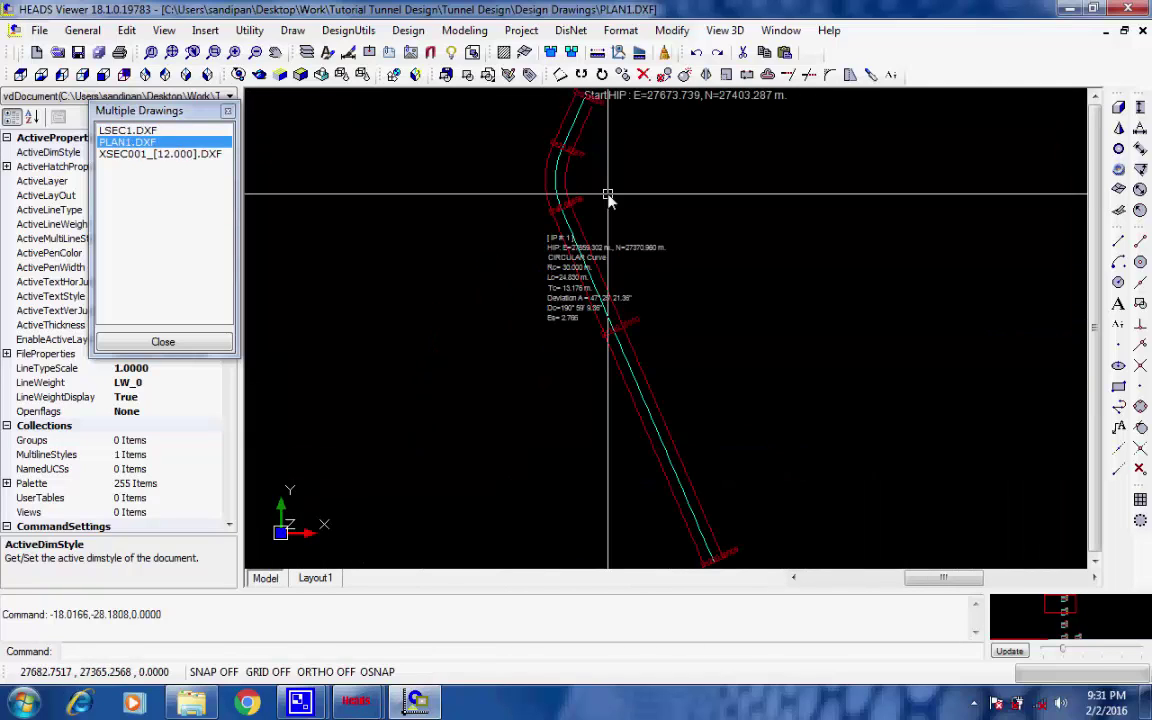
{"action": "left_click", "coordinate": [127, 156]}
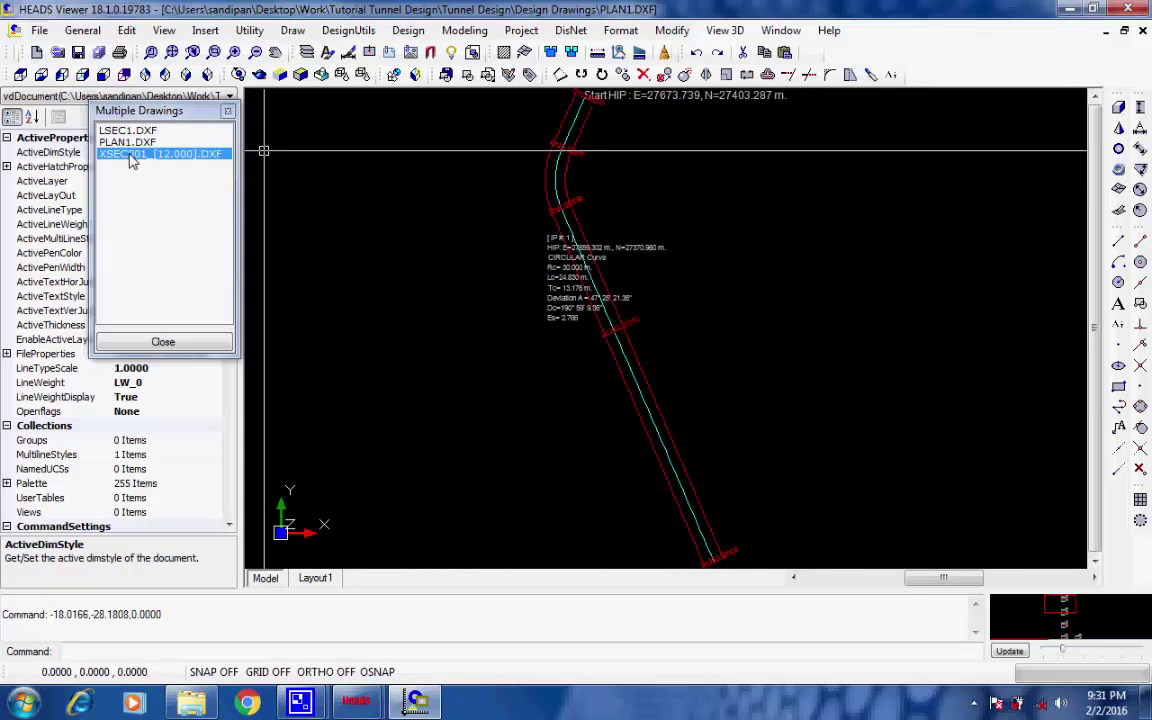
{"action": "left_click", "coordinate": [130, 143]}
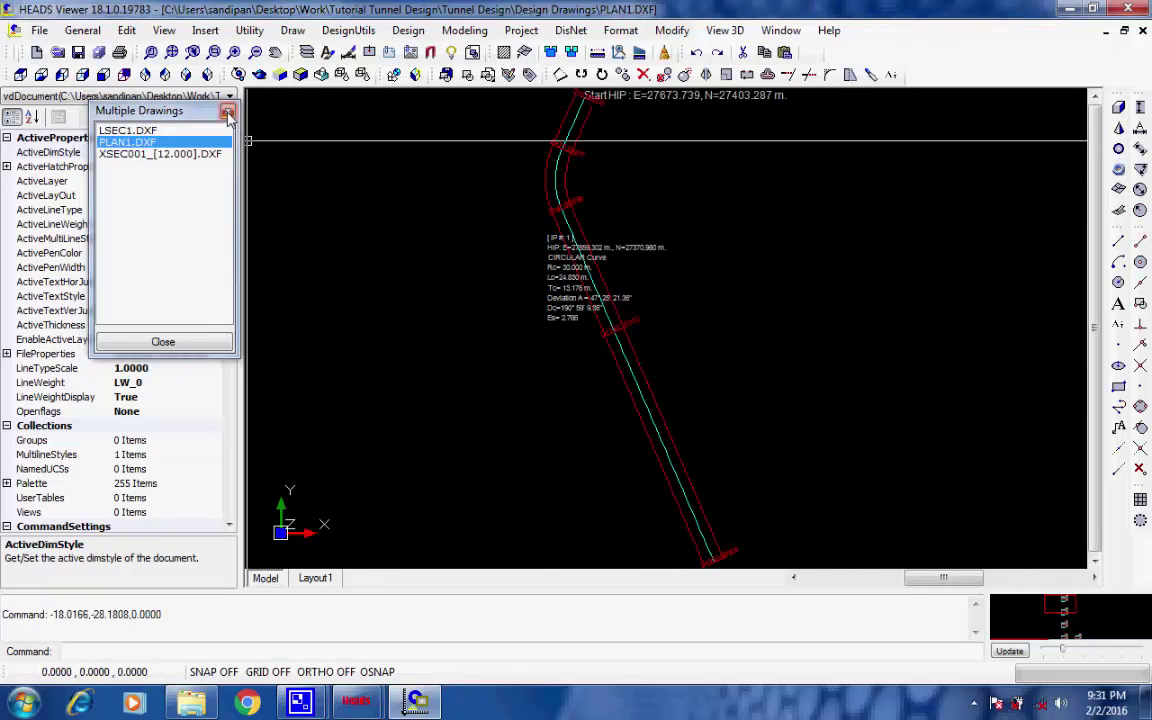
Step: Check the file formats offered for saving the plan drawing under another type, and cancel the save
{"action": "left_click", "coordinate": [40, 32]}
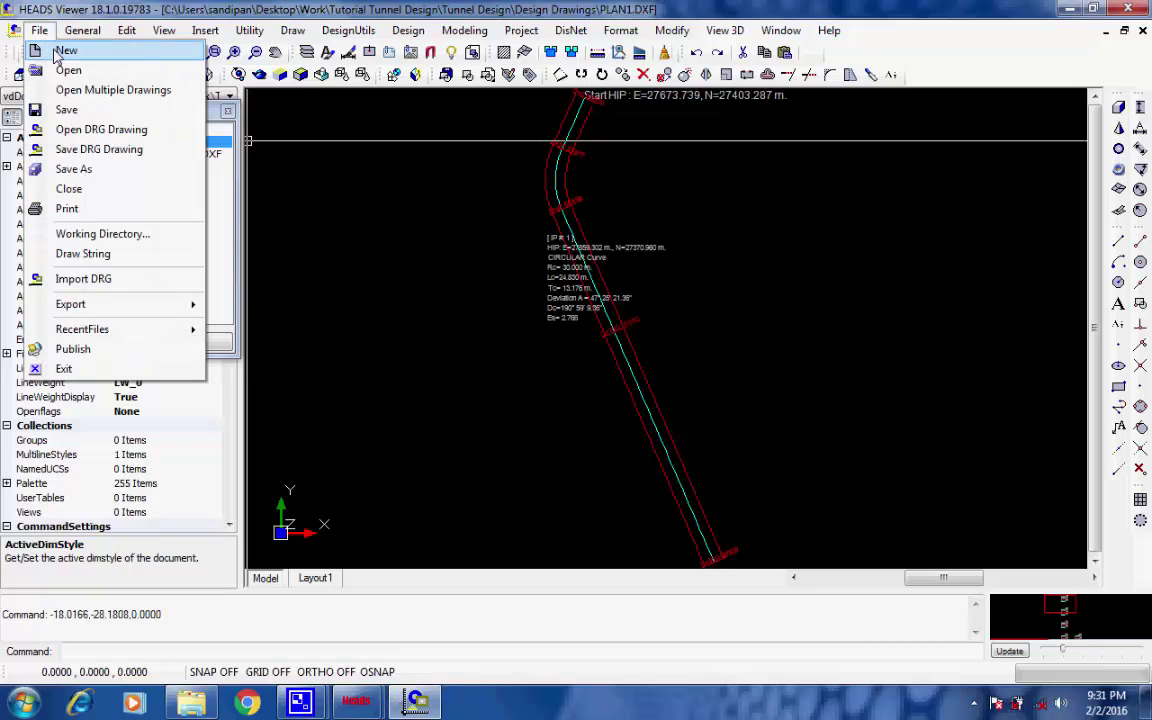
{"action": "left_click", "coordinate": [114, 168]}
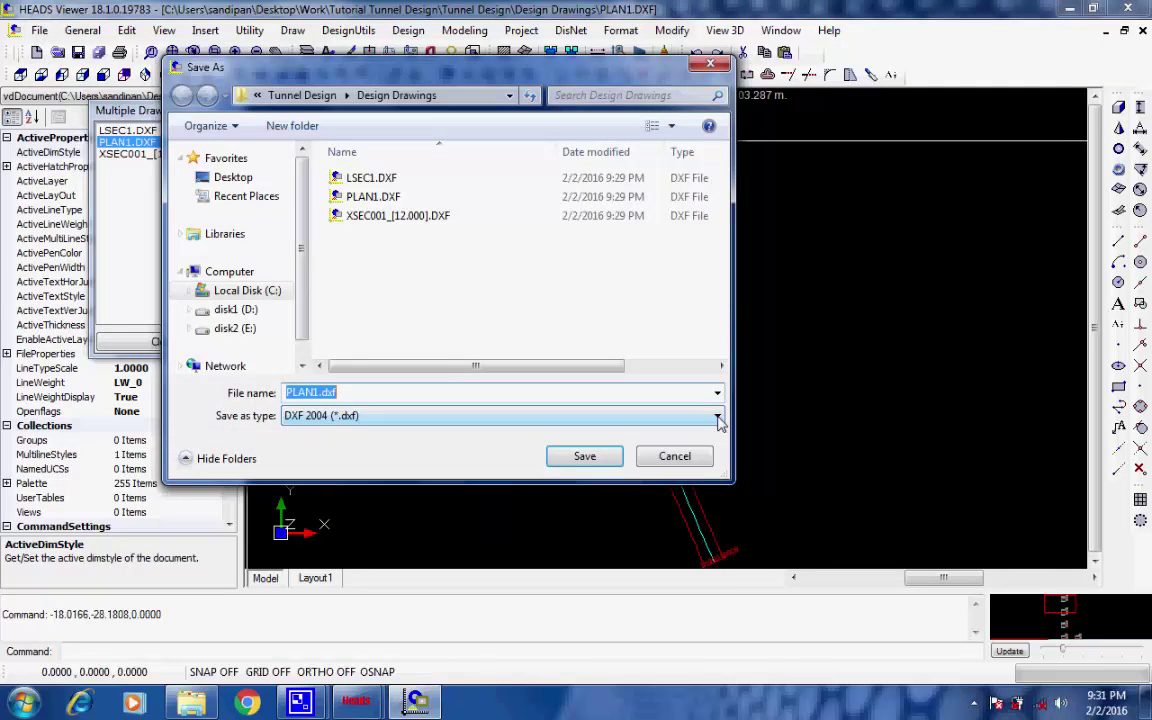
{"action": "left_click", "coordinate": [717, 417]}
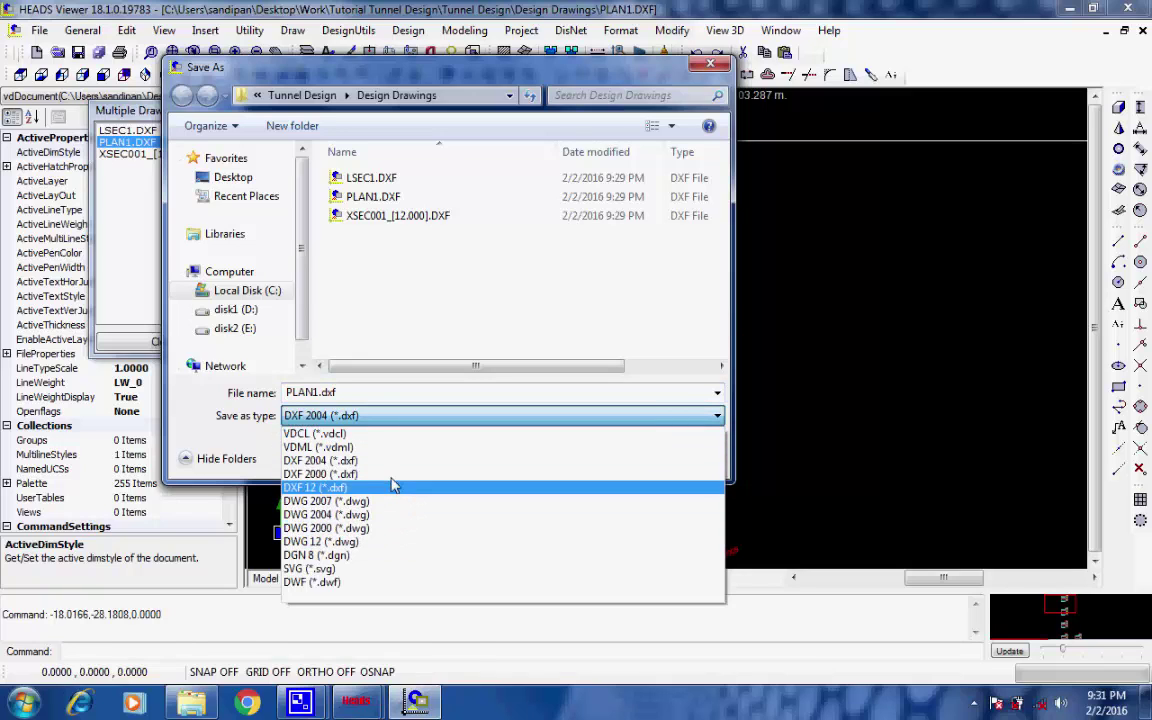
{"action": "left_click", "coordinate": [530, 416]}
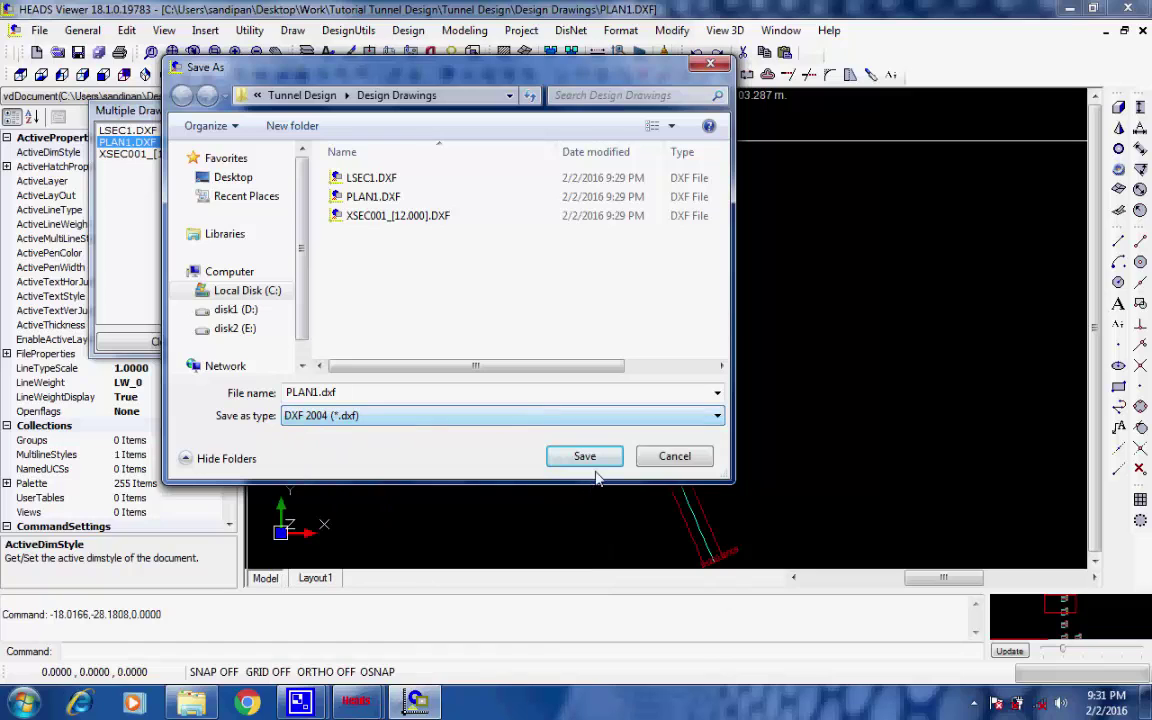
{"action": "left_click", "coordinate": [668, 457]}
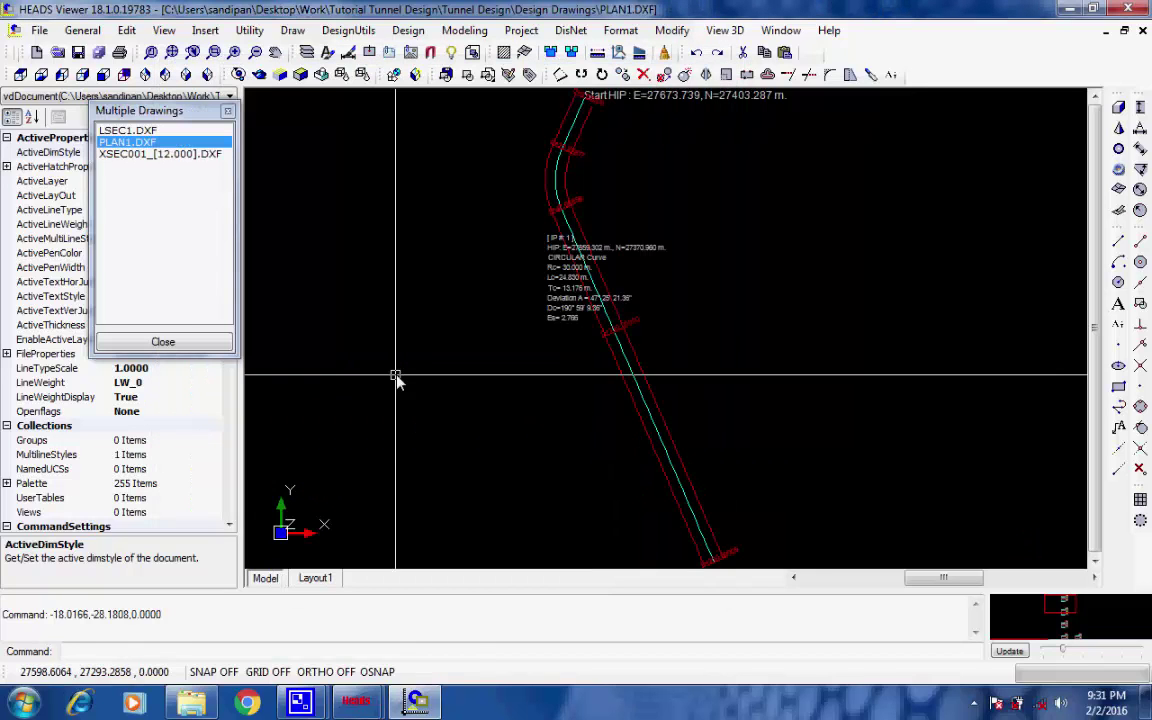
Step: Close the set of drawings without saving them, and exit the viewer
{"action": "left_click", "coordinate": [203, 344]}
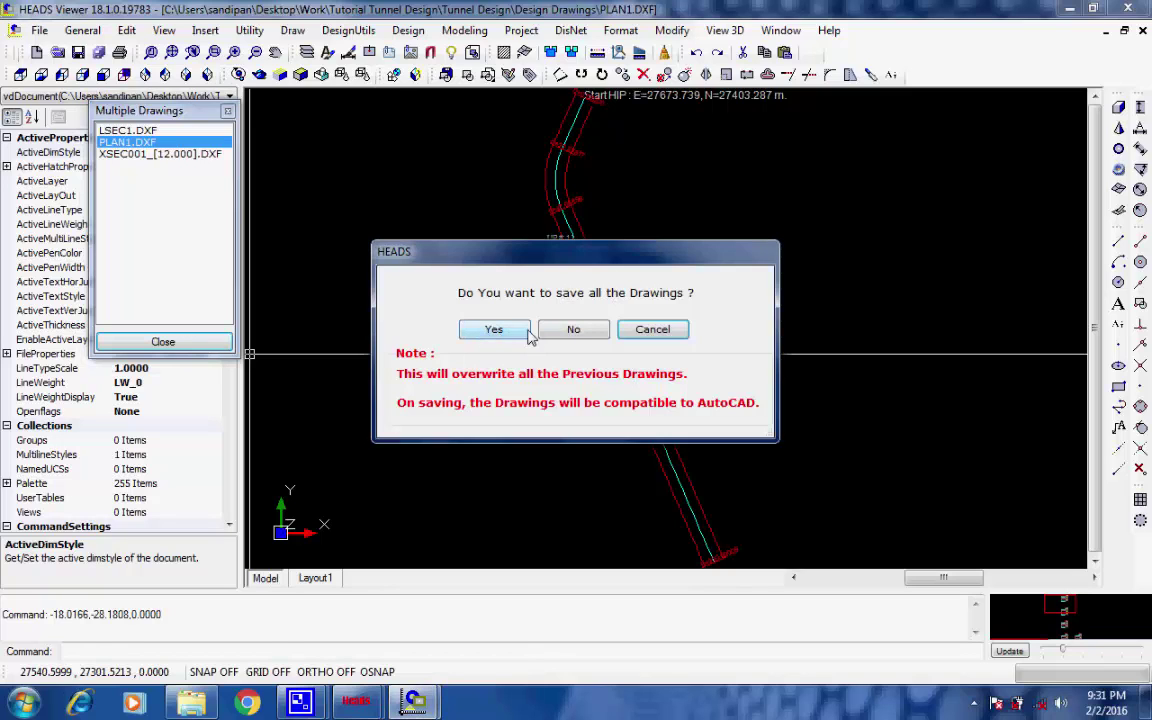
{"action": "left_click", "coordinate": [573, 330]}
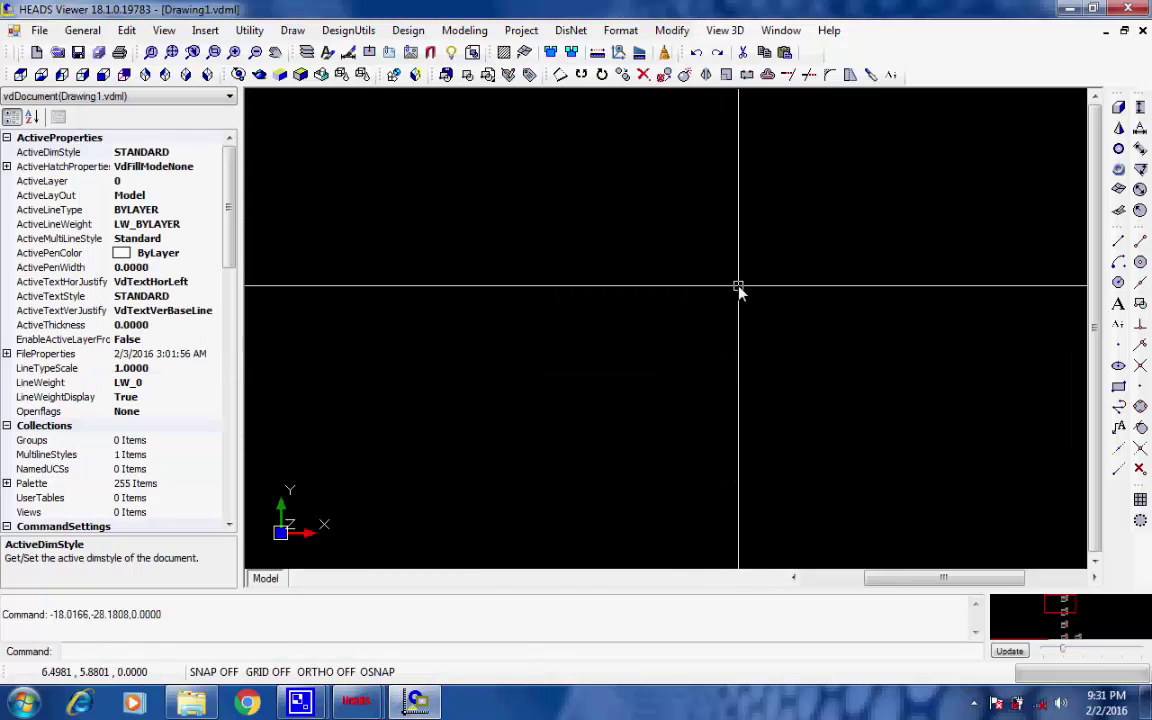
{"action": "left_click", "coordinate": [1128, 9]}
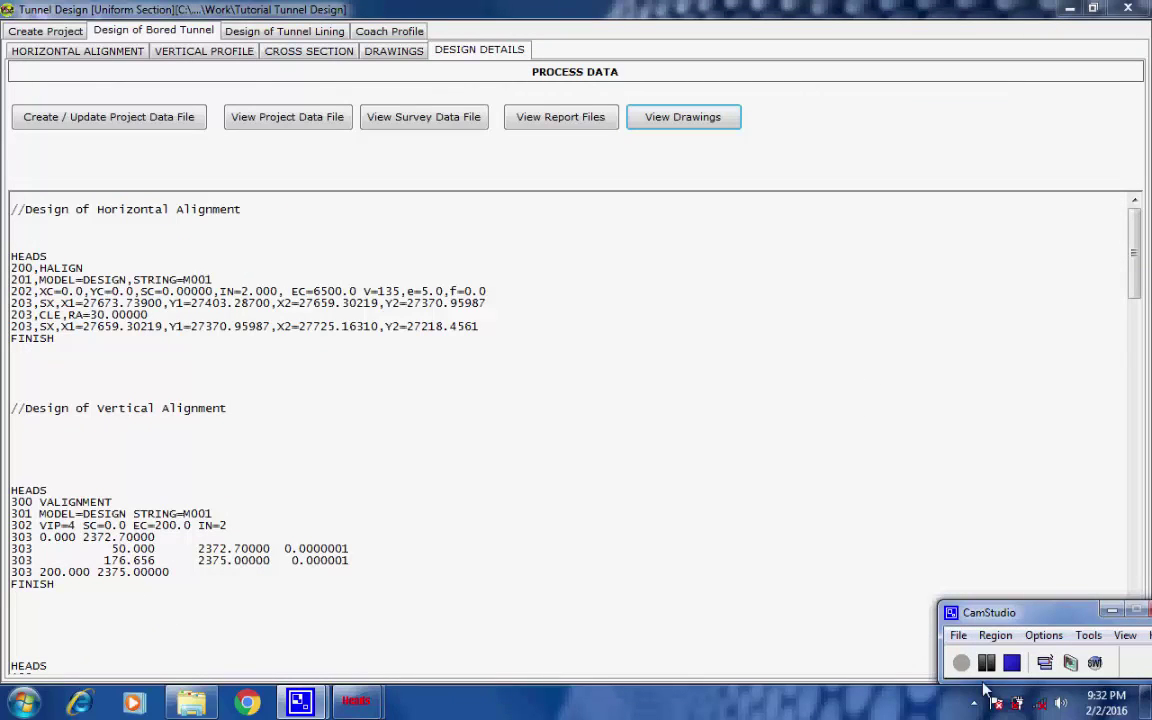
Step: Review the tunnel lining's section inputs and computed RMR, and create the analysis input data with the given seismic load
{"action": "left_click", "coordinate": [284, 32]}
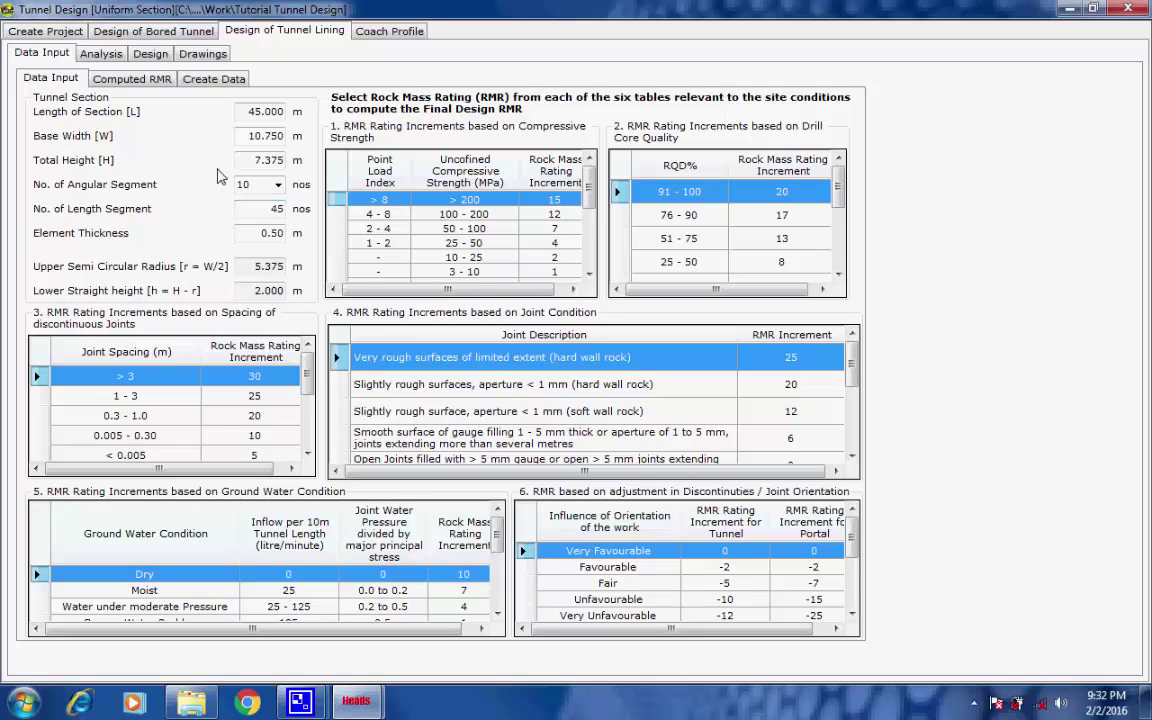
{"action": "left_click", "coordinate": [140, 80]}
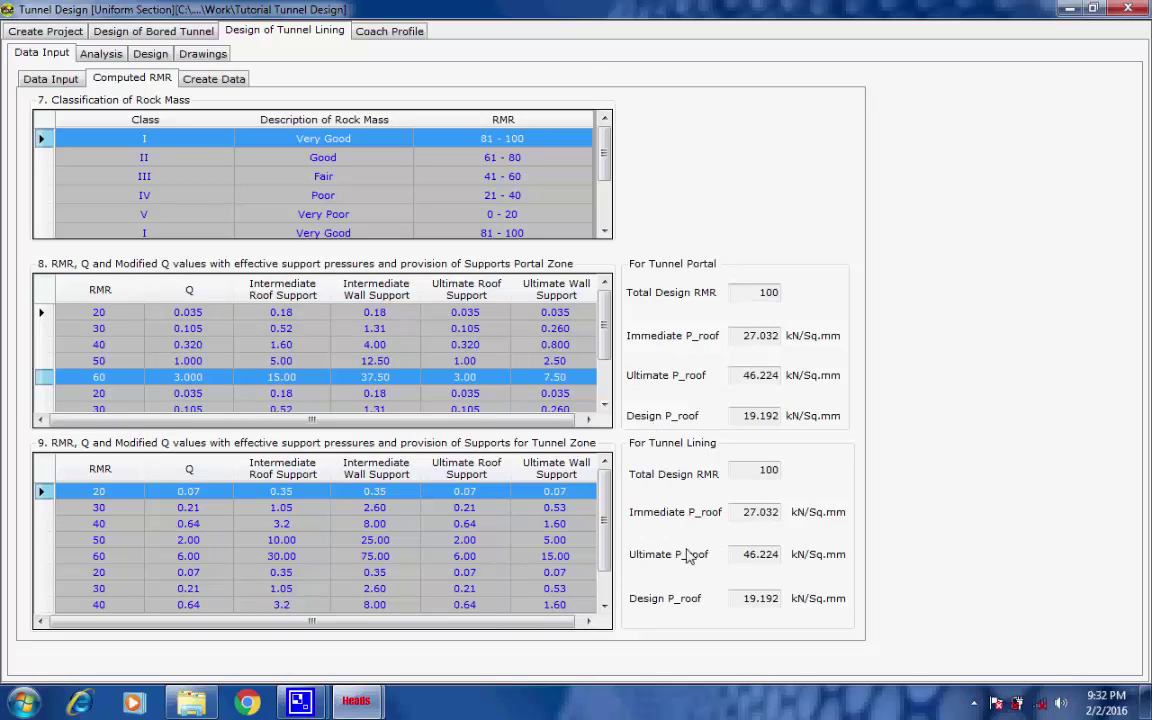
{"action": "left_click", "coordinate": [211, 82]}
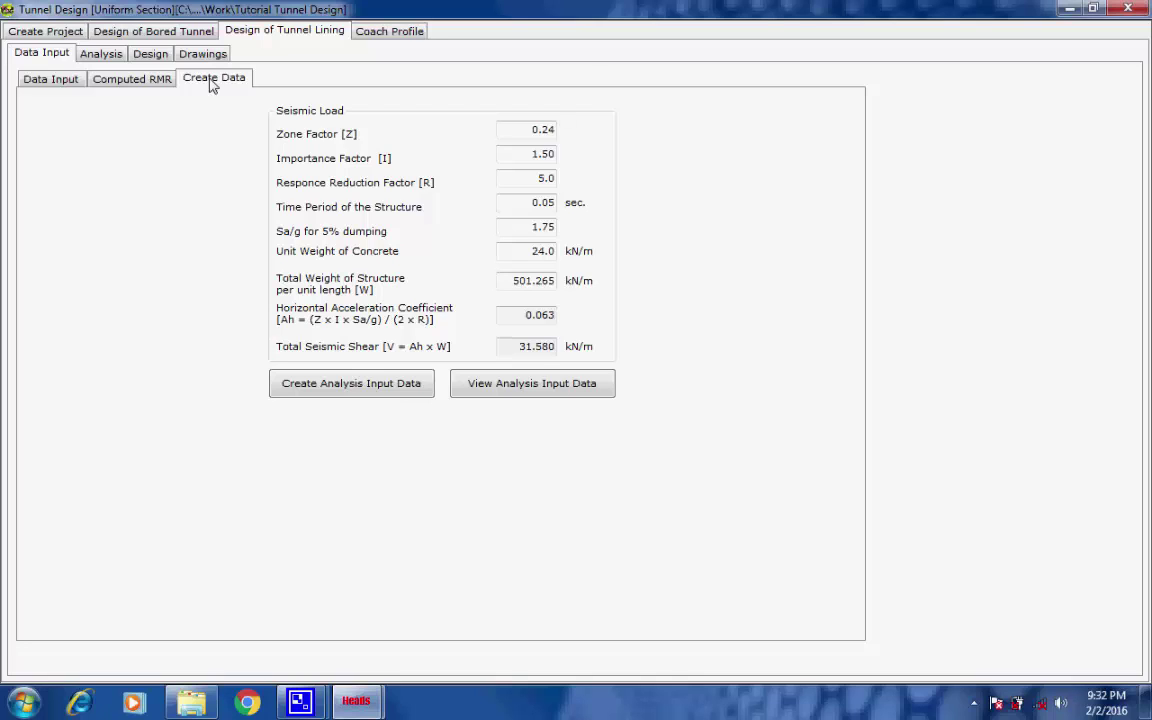
{"action": "left_click", "coordinate": [343, 386]}
{"action": "left_click", "coordinate": [688, 418]}
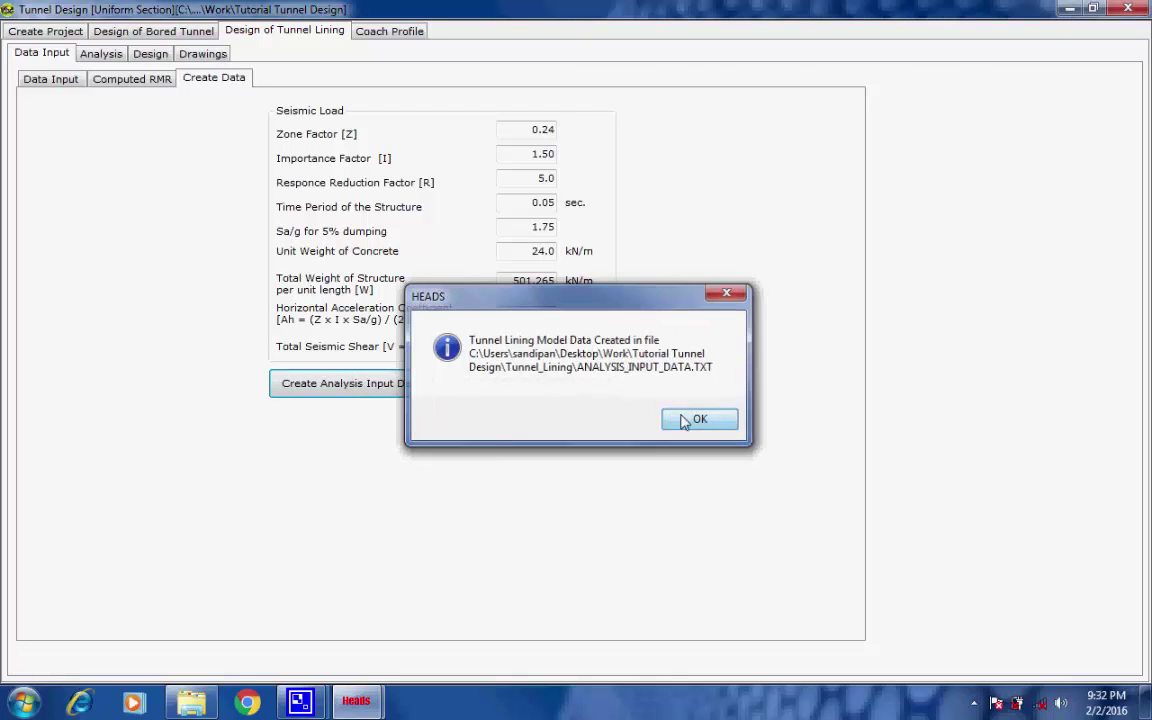
Step: View the created analysis input data and examine its rock, dead, seismic SLX and seismic SLZ load cases
{"action": "left_click", "coordinate": [545, 390]}
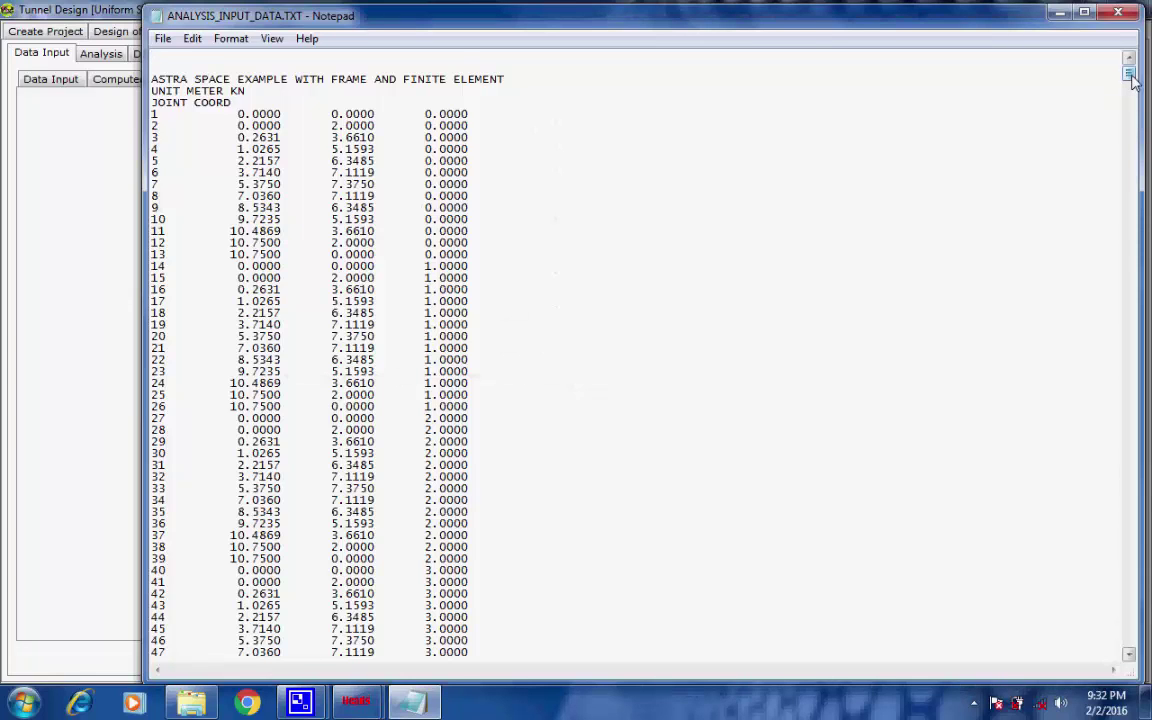
{"action": "left_click_drag", "start_coordinate": [1131, 79], "coordinate": [1137, 672]}
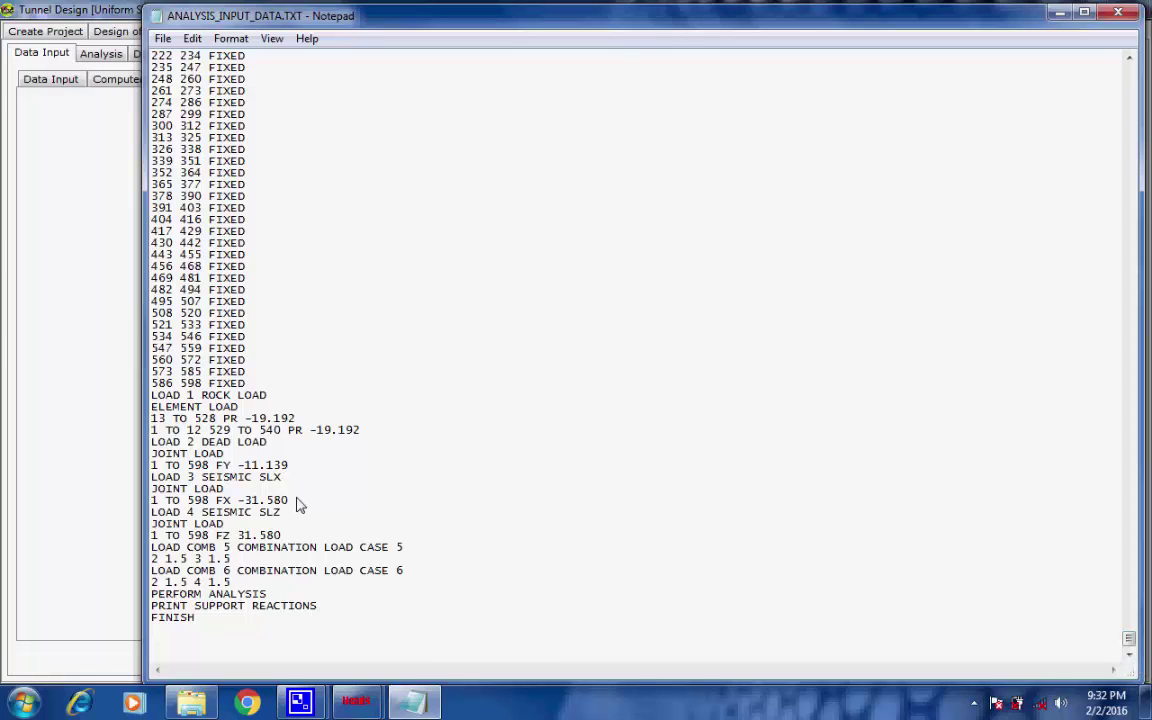
{"action": "left_click_drag", "start_coordinate": [275, 396], "coordinate": [152, 400]}
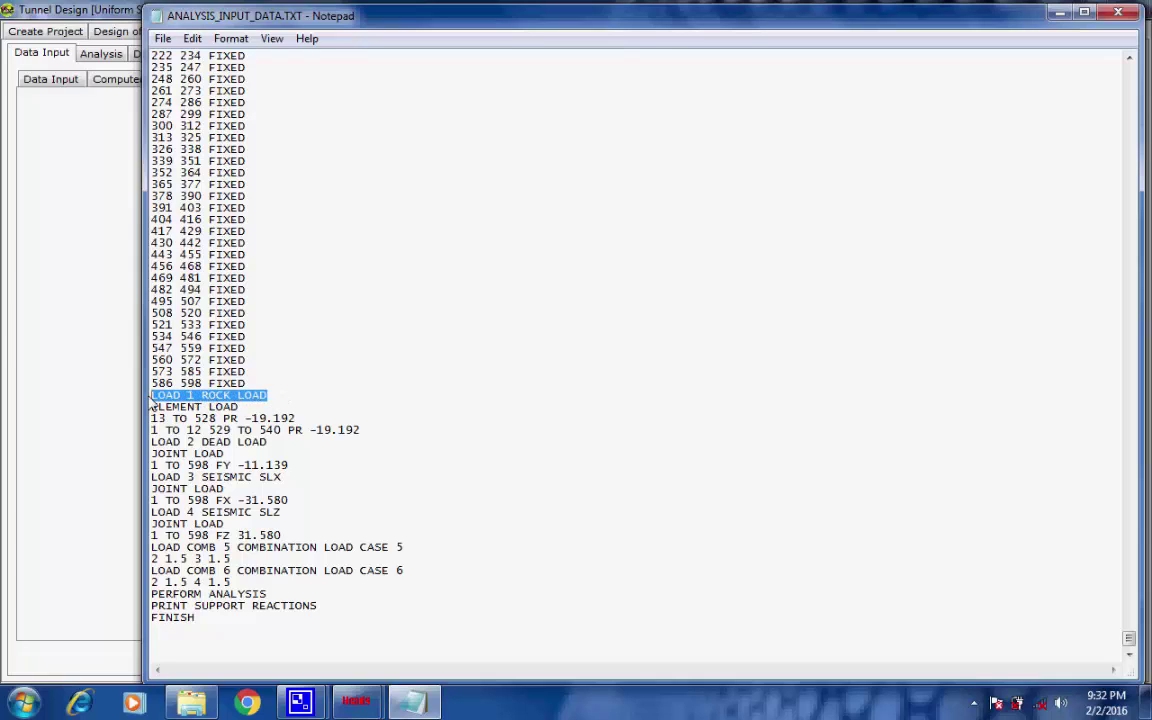
{"action": "left_click_drag", "start_coordinate": [268, 442], "coordinate": [121, 444]}
{"action": "left_click", "coordinate": [292, 445]}
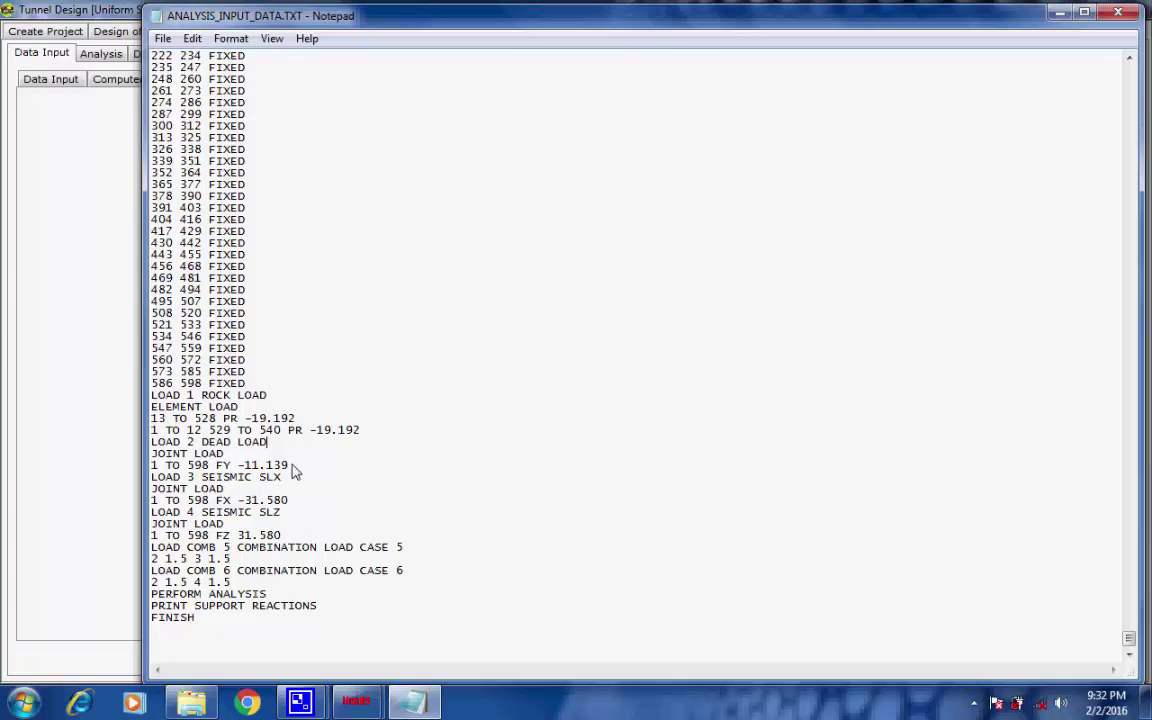
{"action": "left_click_drag", "start_coordinate": [290, 481], "coordinate": [116, 478]}
{"action": "left_click", "coordinate": [290, 484]}
{"action": "left_click_drag", "start_coordinate": [287, 515], "coordinate": [130, 513]}
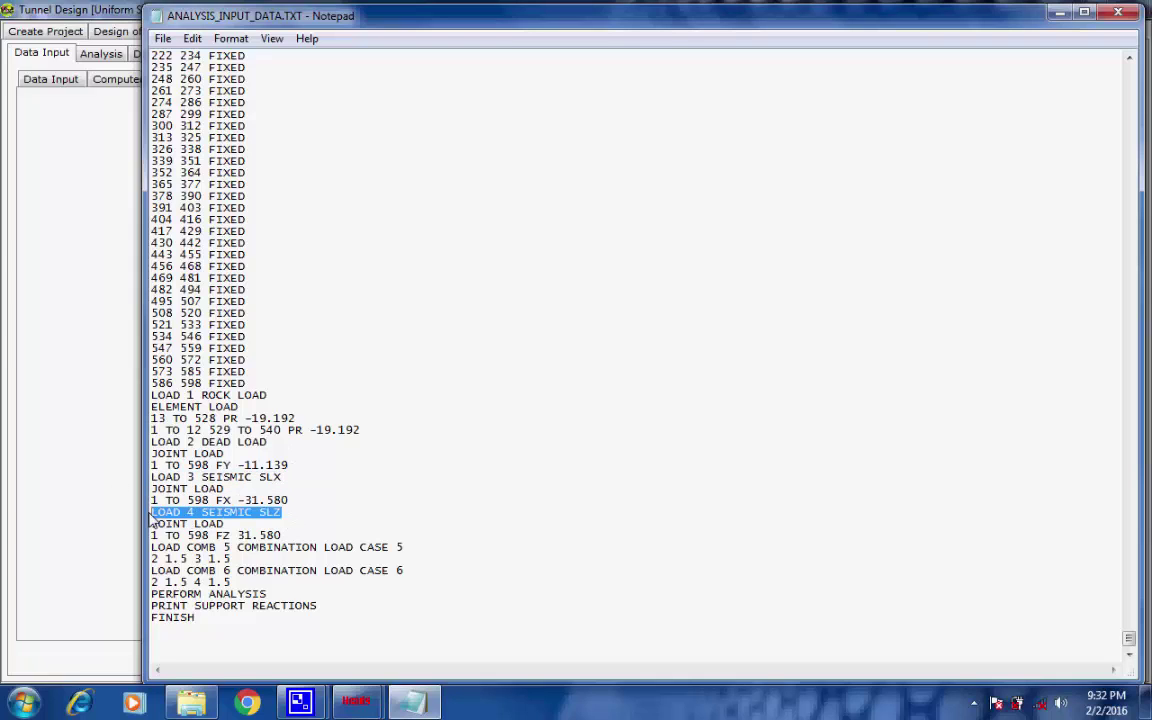
{"action": "left_click", "coordinate": [316, 514]}
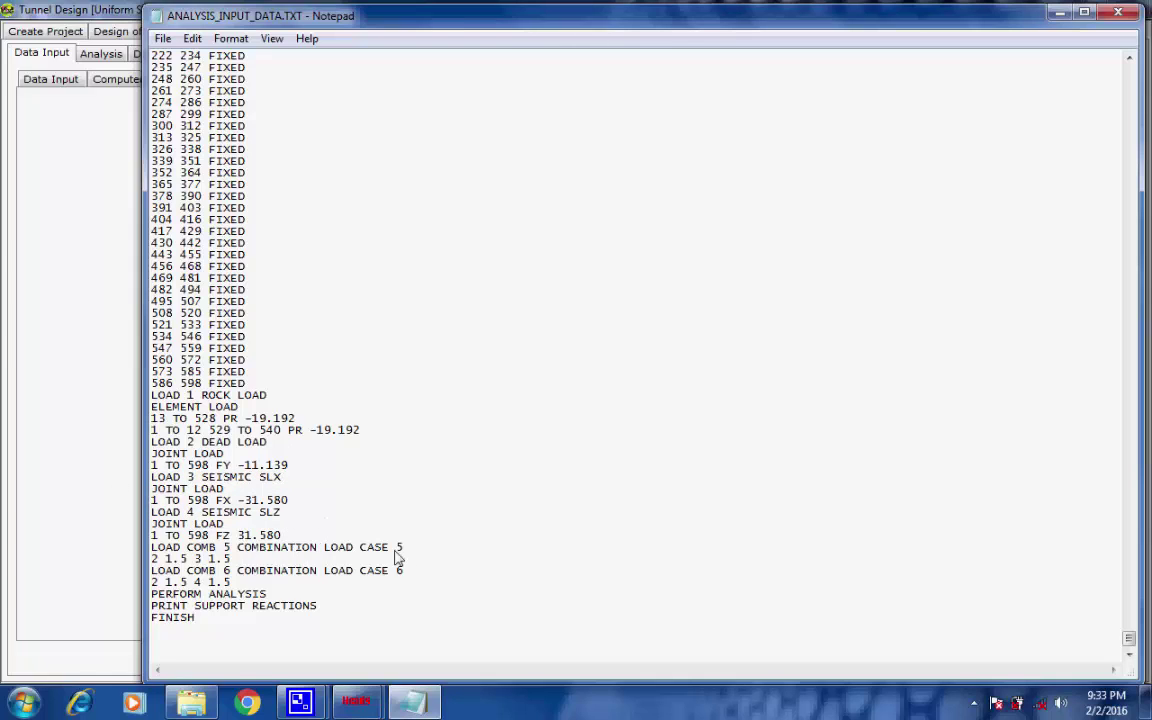
Step: Examine load combinations 5 and 6 and the PERFORM ANALYSIS command at the end of the input data
{"action": "left_click_drag", "start_coordinate": [404, 547], "coordinate": [145, 550]}
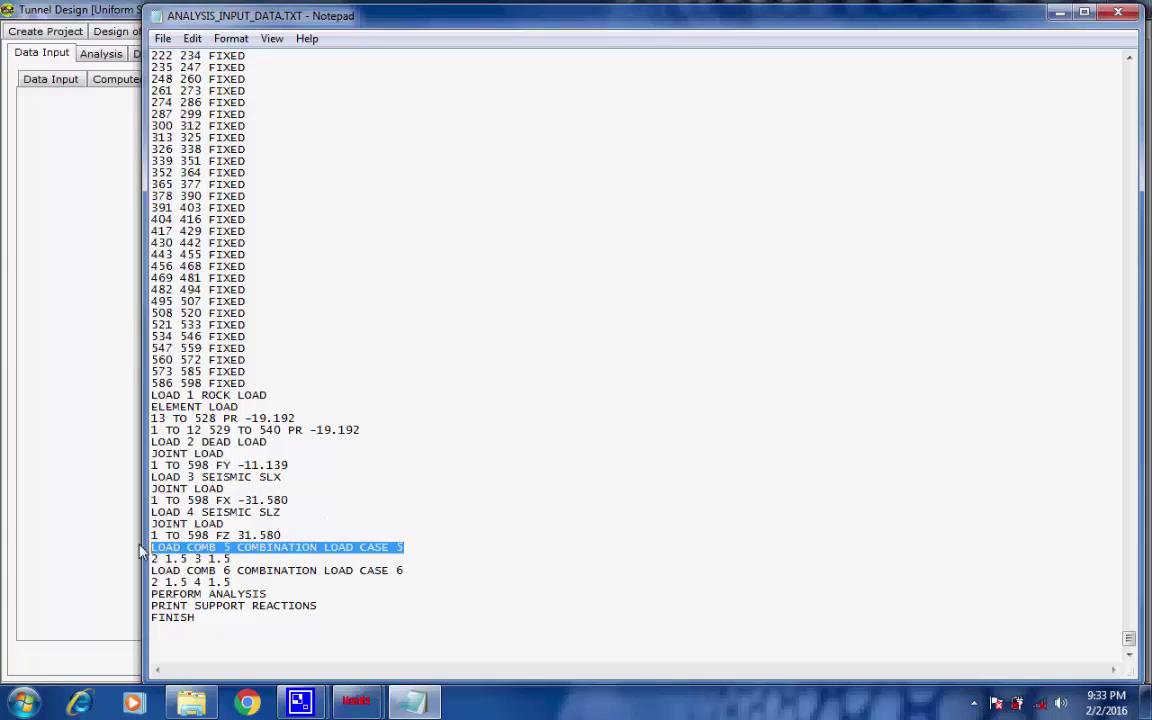
{"action": "left_click", "coordinate": [427, 550]}
{"action": "left_click_drag", "start_coordinate": [425, 573], "coordinate": [145, 572]}
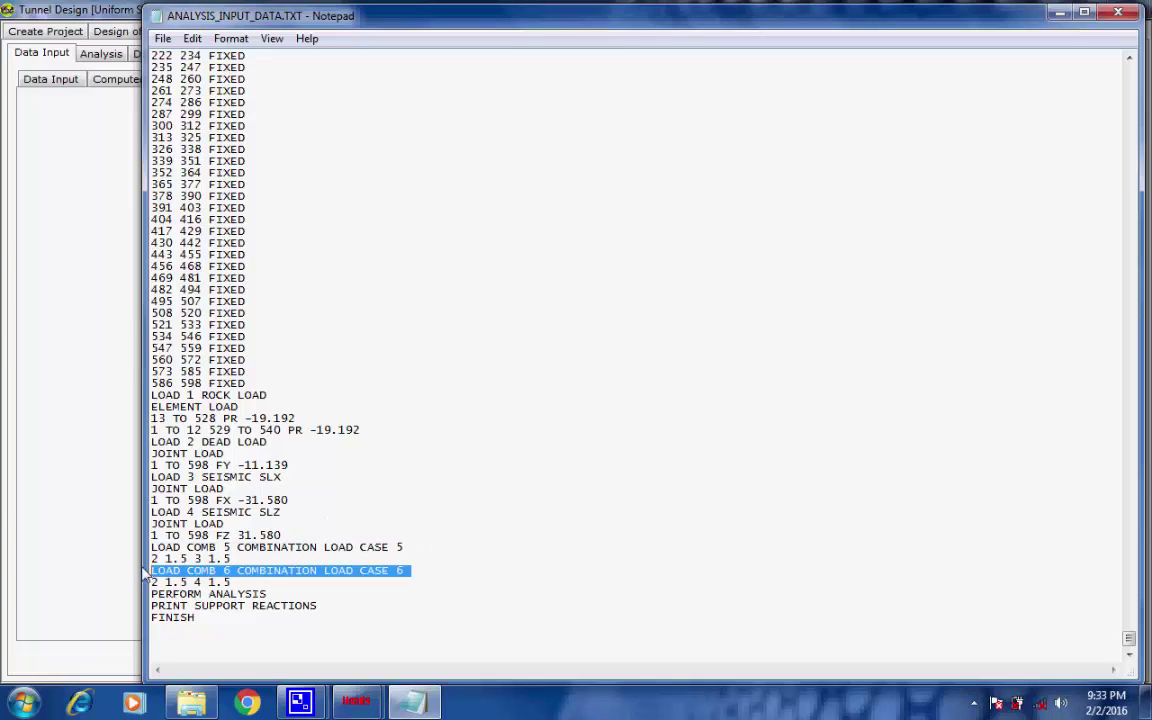
{"action": "left_click", "coordinate": [430, 576]}
{"action": "left_click_drag", "start_coordinate": [277, 596], "coordinate": [148, 595]}
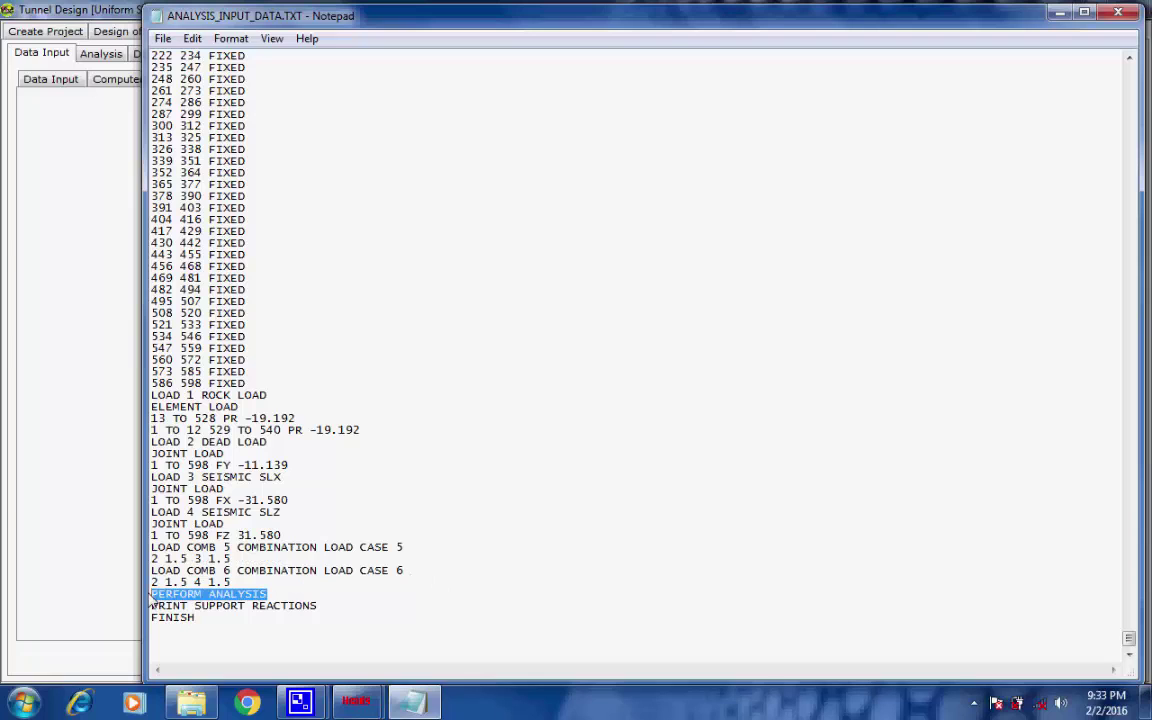
{"action": "left_click", "coordinate": [533, 594]}
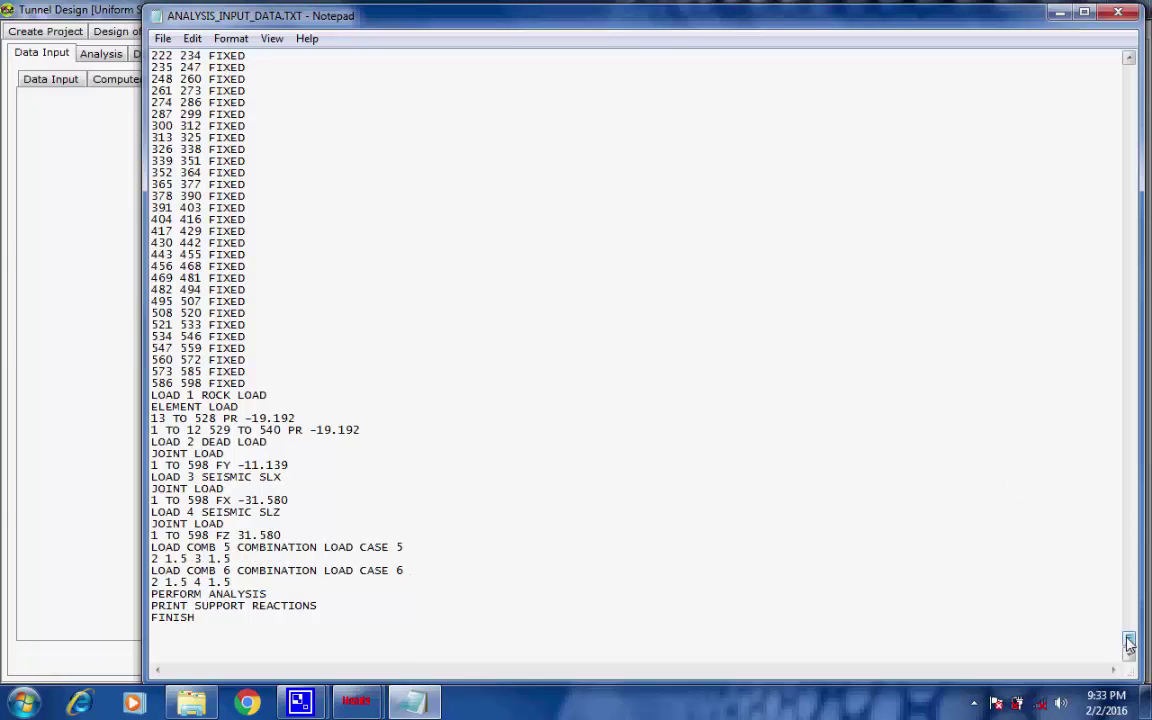
Step: Examine the support, element connectivity and section properties blocks of the analysis input data
{"action": "left_click_drag", "start_coordinate": [1129, 643], "coordinate": [1129, 622]}
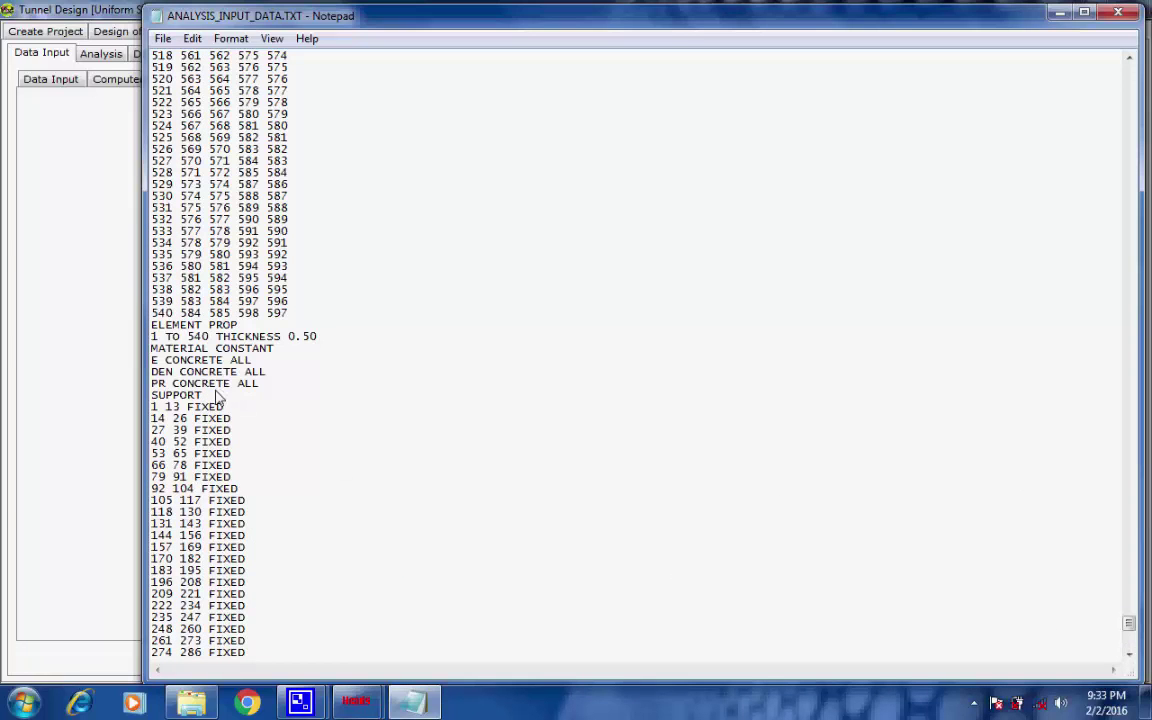
{"action": "left_click_drag", "start_coordinate": [217, 397], "coordinate": [123, 398]}
{"action": "left_click", "coordinate": [566, 366]}
{"action": "left_click_drag", "start_coordinate": [1129, 627], "coordinate": [1126, 446]}
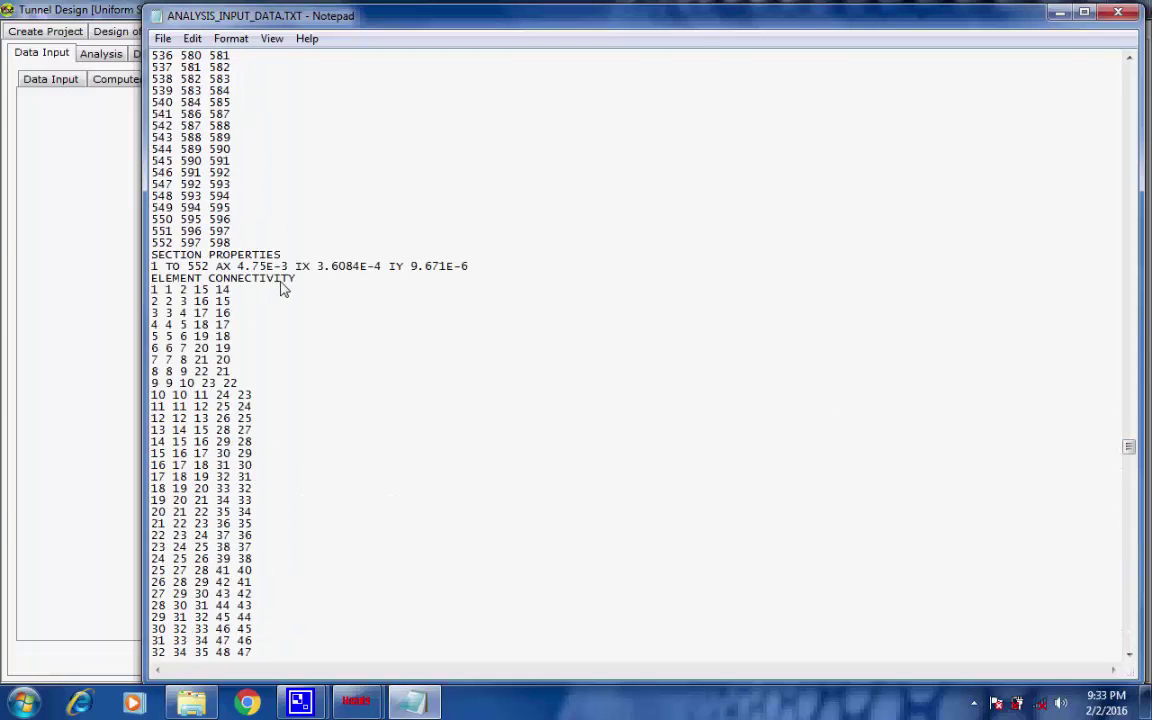
{"action": "left_click_drag", "start_coordinate": [296, 279], "coordinate": [150, 279]}
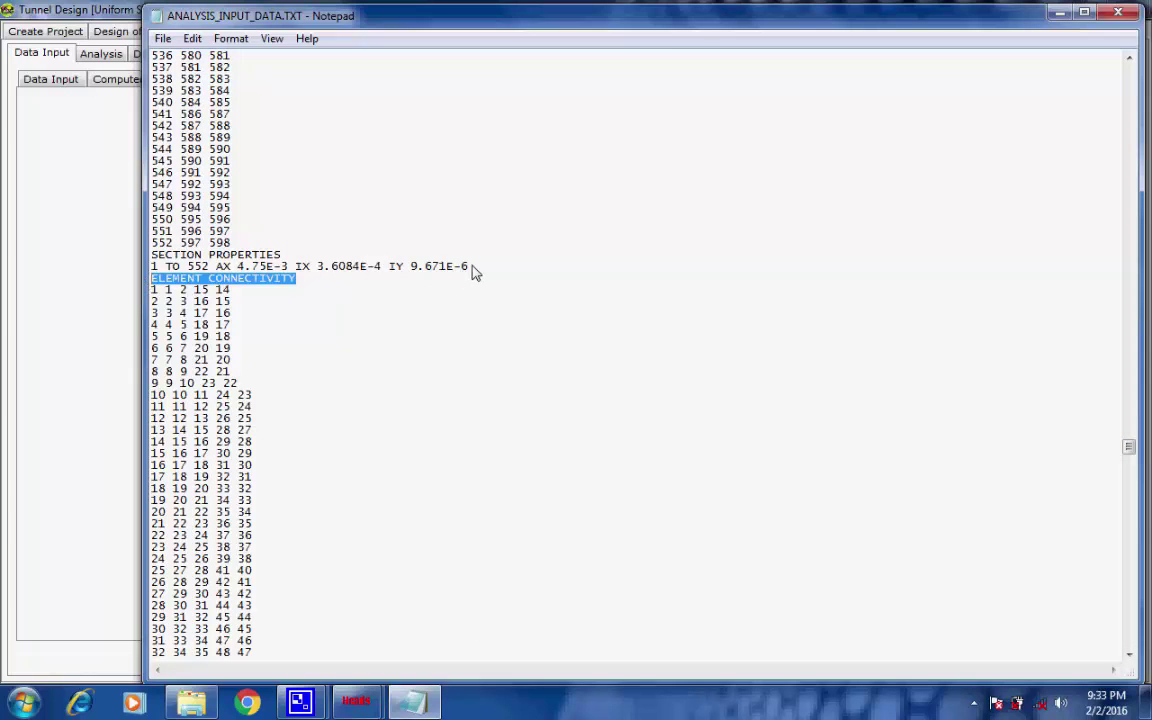
{"action": "left_click_drag", "start_coordinate": [469, 267], "coordinate": [140, 266]}
{"action": "left_click_drag", "start_coordinate": [284, 255], "coordinate": [118, 261]}
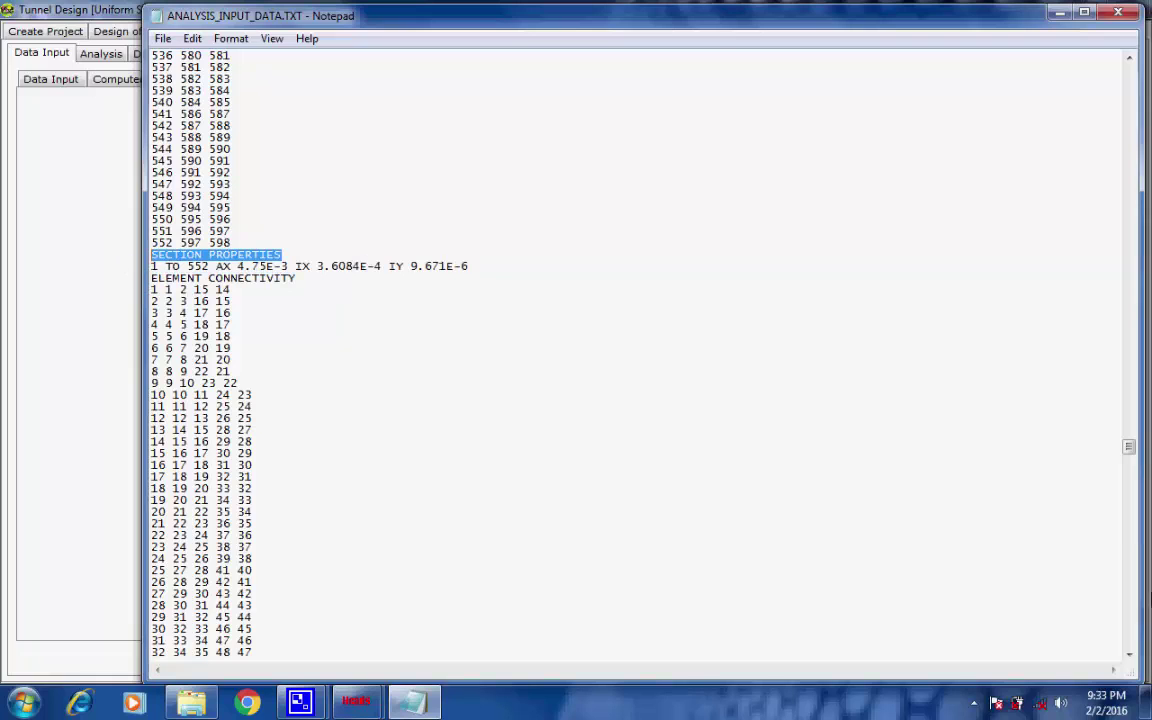
{"action": "left_click", "coordinate": [1070, 486]}
Step: Examine the member incidence, joint coordinates, unit and title lines of the input data, and close the file
{"action": "left_click_drag", "start_coordinate": [1129, 449], "coordinate": [1116, 280]}
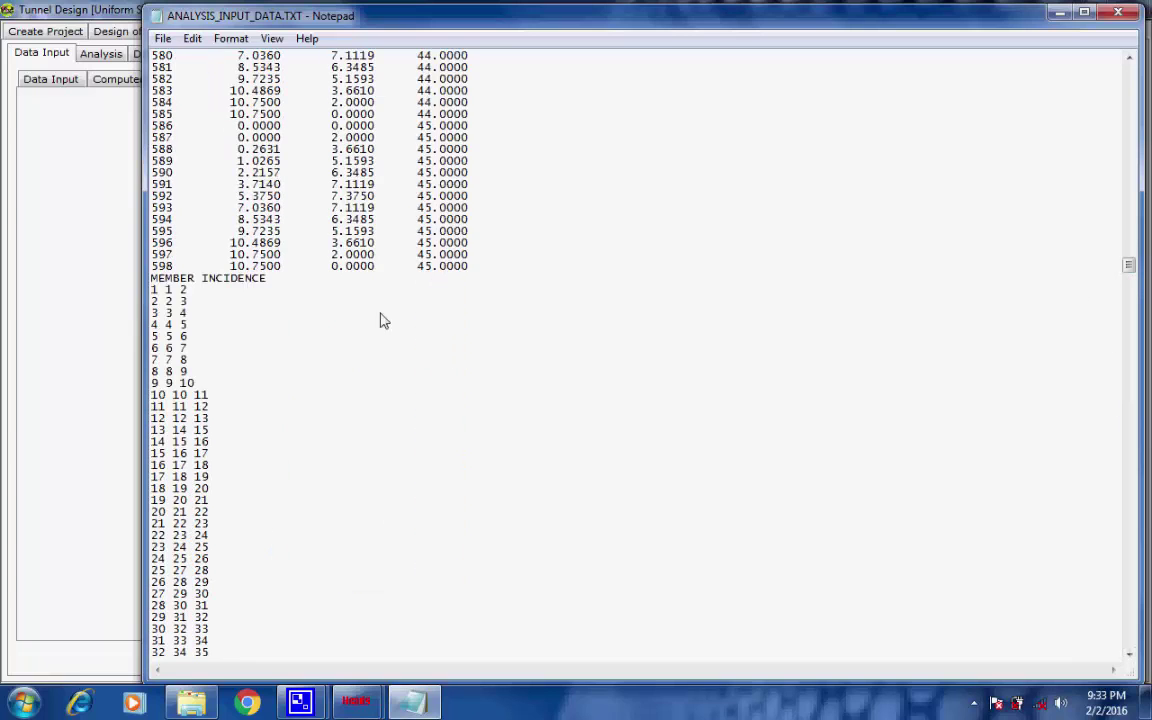
{"action": "left_click_drag", "start_coordinate": [151, 278], "coordinate": [268, 279]}
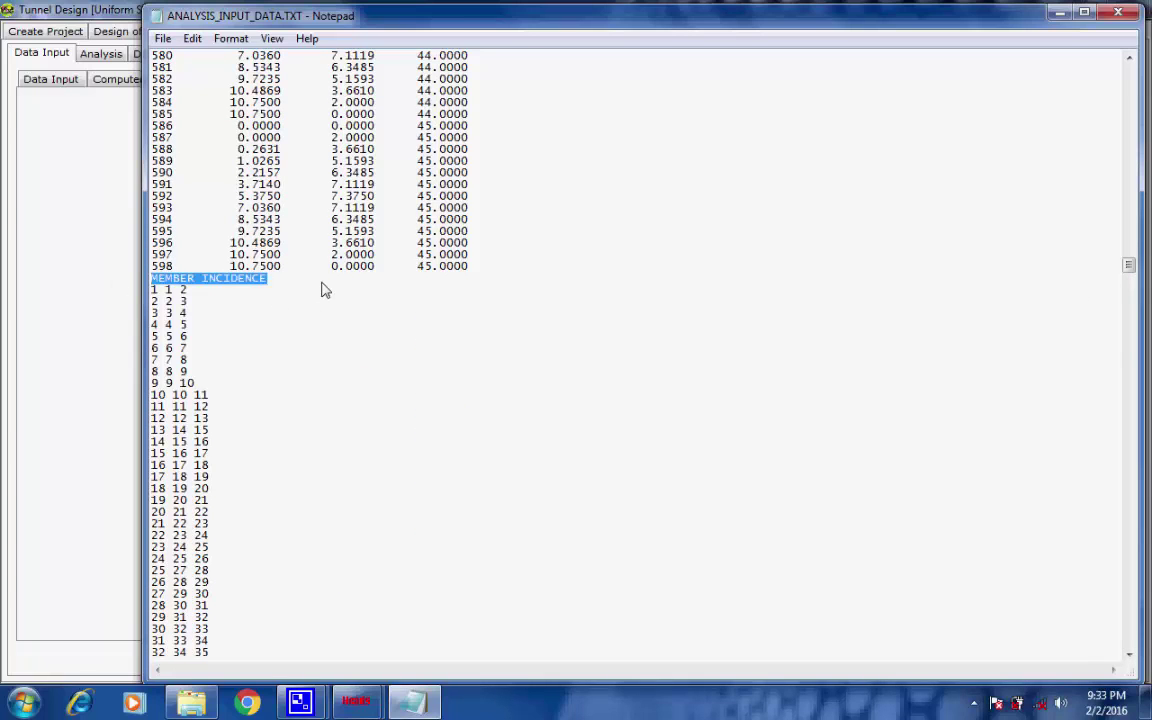
{"action": "left_click", "coordinate": [324, 283]}
{"action": "left_click_drag", "start_coordinate": [1130, 250], "coordinate": [1129, 62]}
{"action": "left_click_drag", "start_coordinate": [235, 104], "coordinate": [100, 102]}
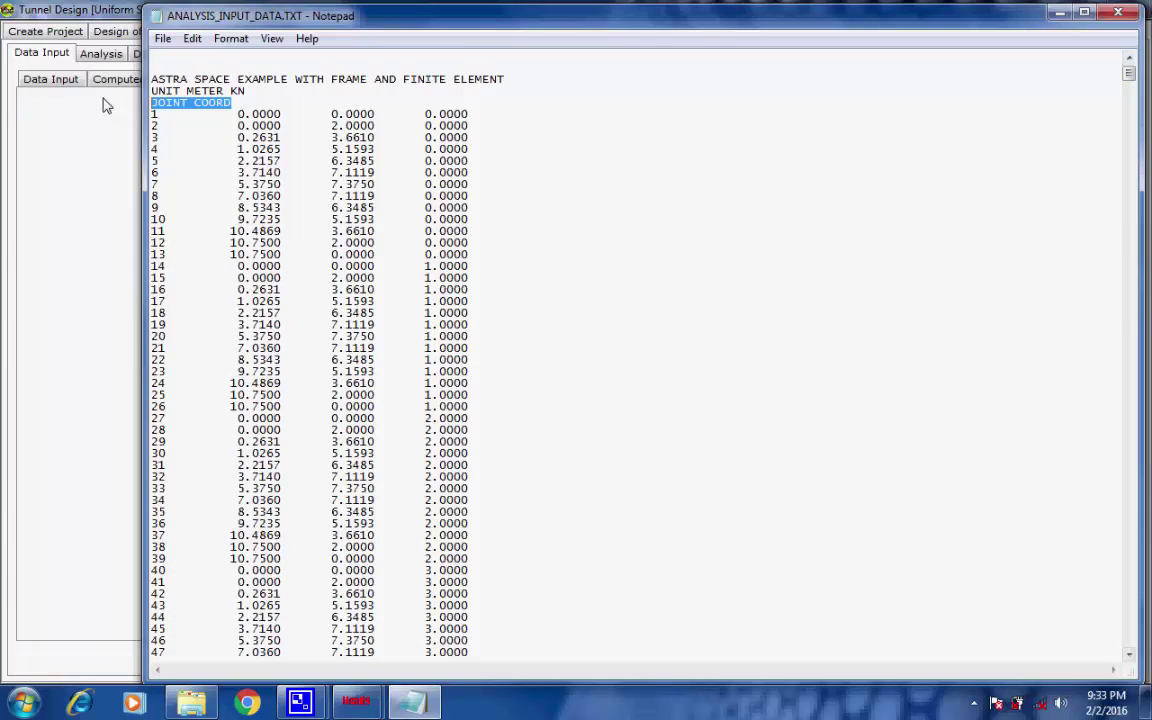
{"action": "left_click_drag", "start_coordinate": [245, 91], "coordinate": [105, 91]}
{"action": "left_click_drag", "start_coordinate": [535, 80], "coordinate": [125, 78]}
{"action": "left_click", "coordinate": [577, 88]}
{"action": "left_click", "coordinate": [1119, 15]}
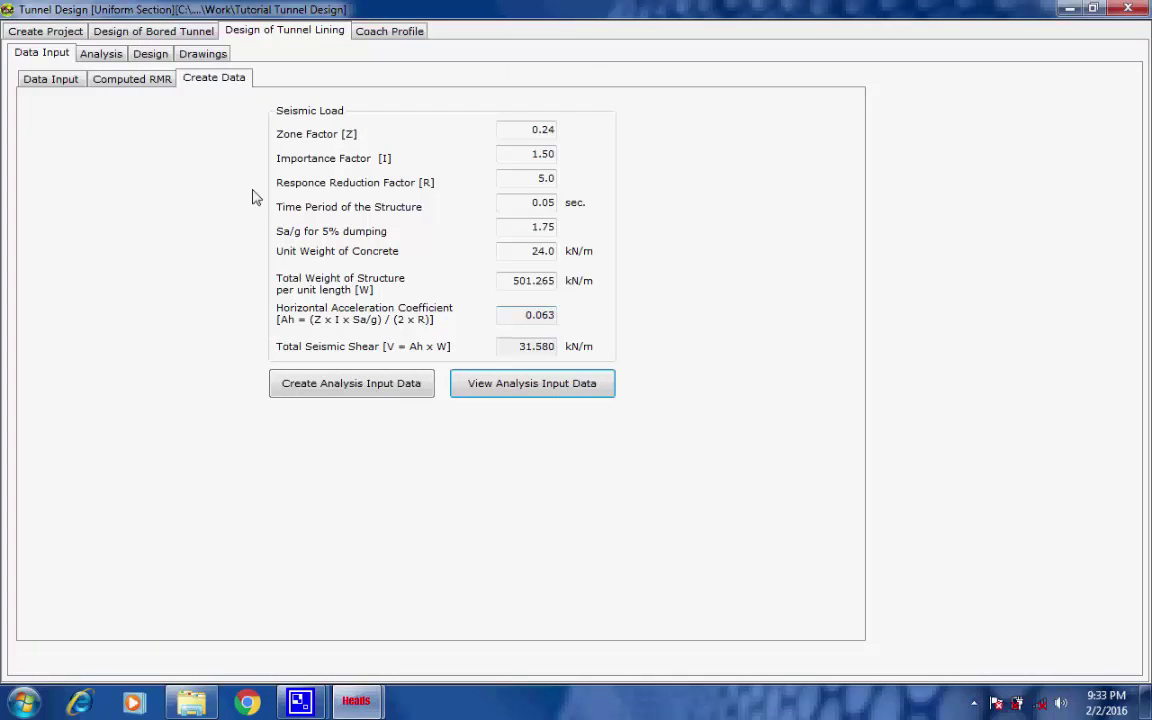
Step: Display the tunnel lining's analysis geometry and inspect the model from several angles with Rotate 3D
{"action": "left_click", "coordinate": [104, 55]}
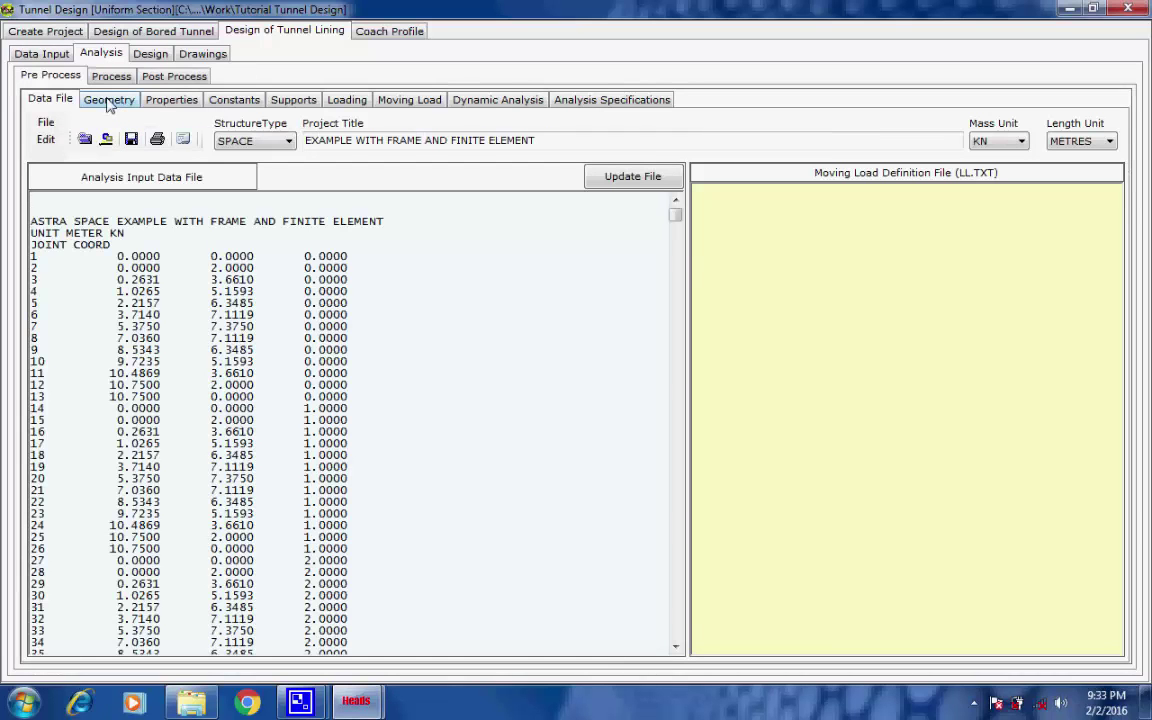
{"action": "left_click", "coordinate": [109, 103]}
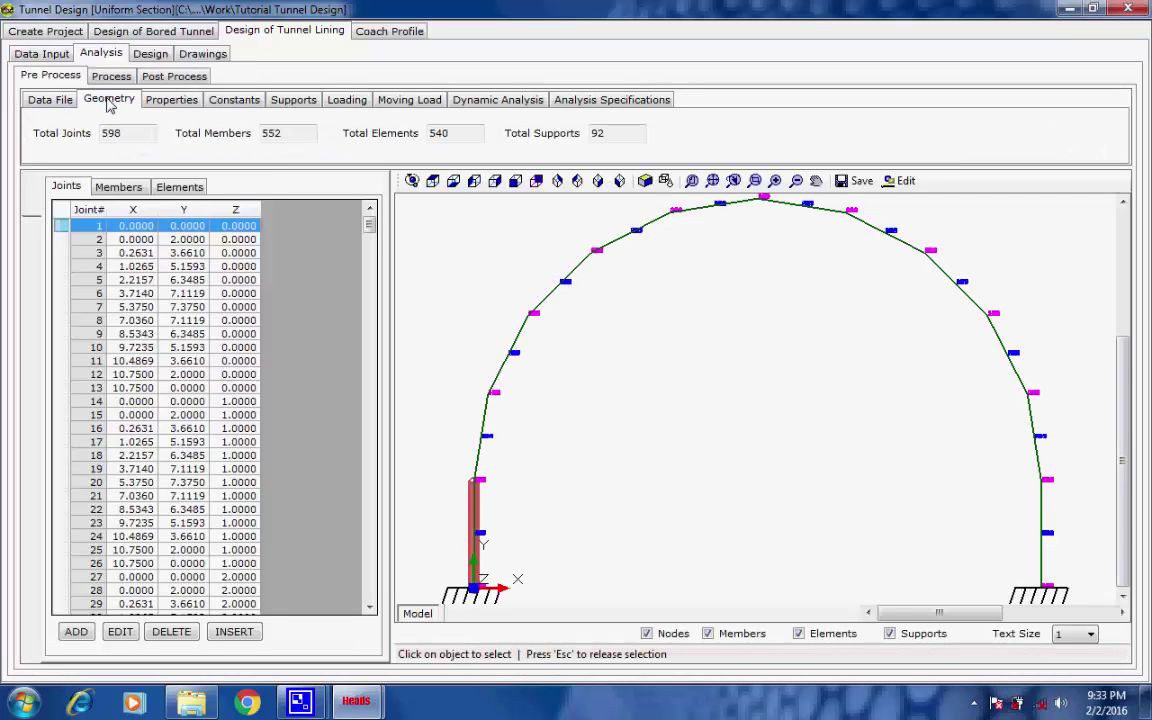
{"action": "left_click", "coordinate": [412, 181]}
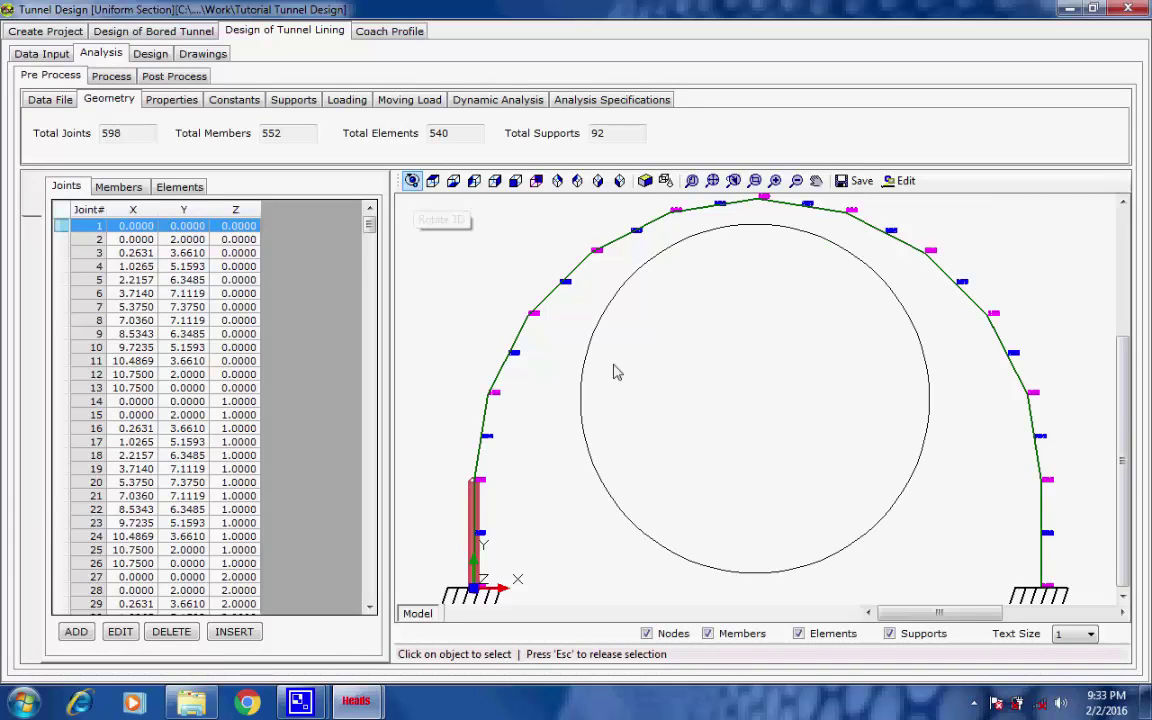
{"action": "scroll", "coordinate": [647, 388], "scroll_direction": "down", "scroll_amount": 2}
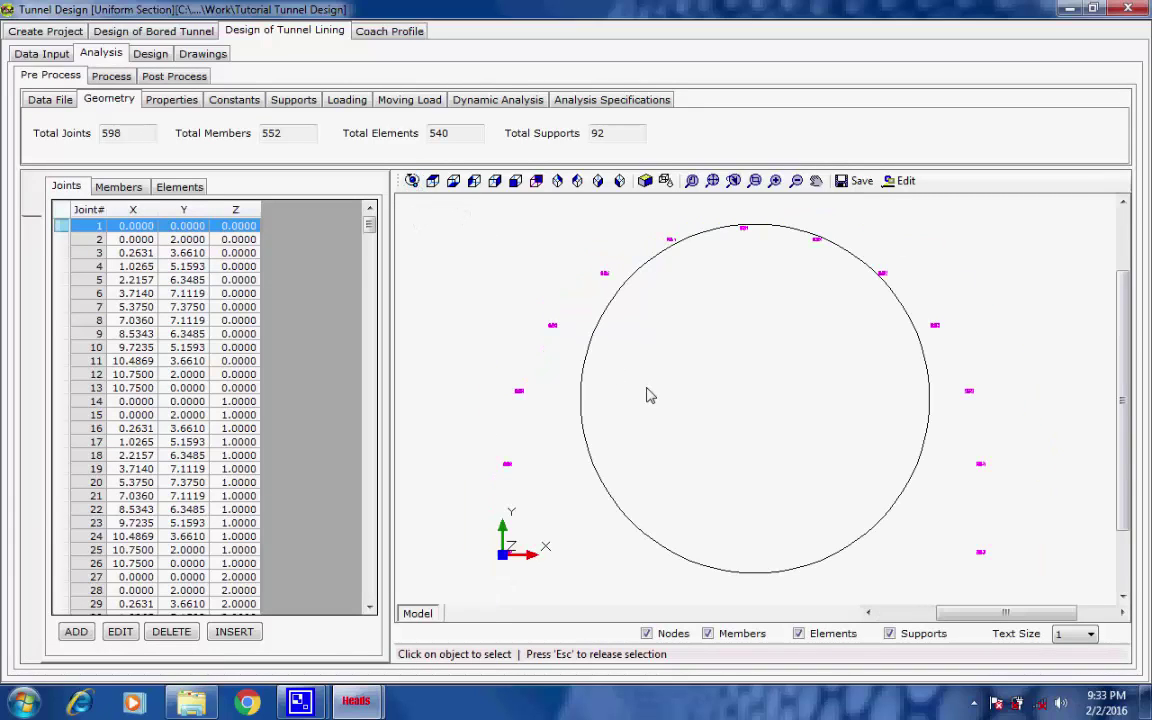
{"action": "left_click_drag", "start_coordinate": [650, 398], "coordinate": [667, 404]}
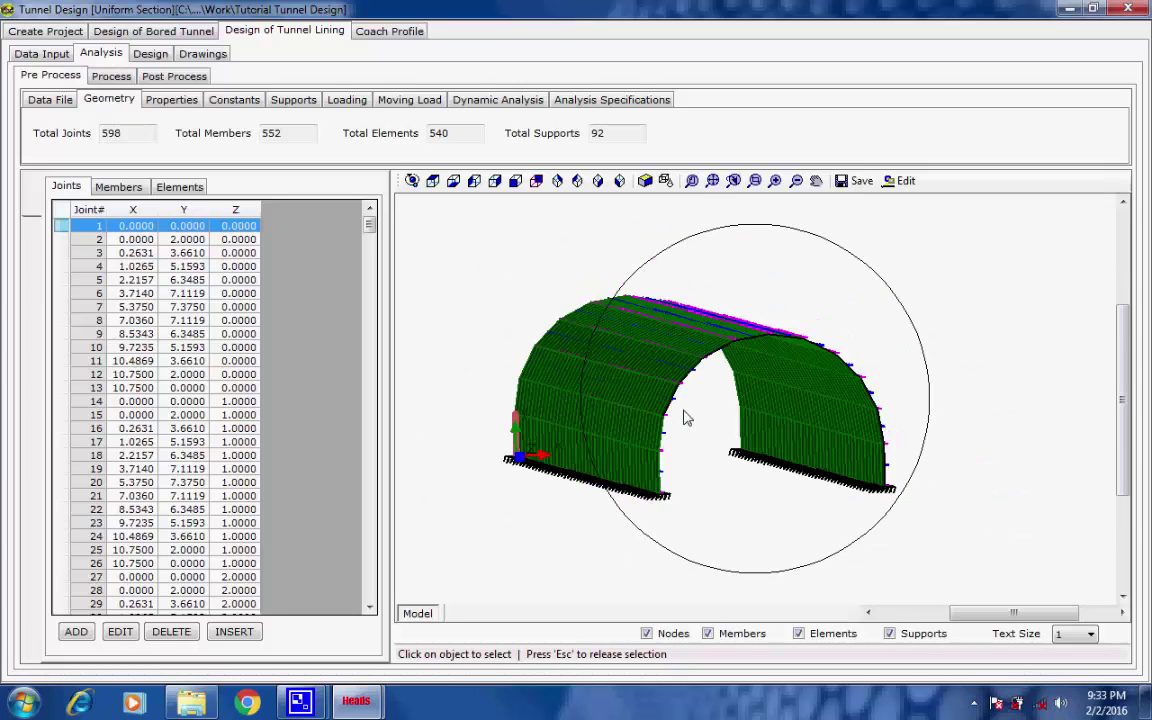
{"action": "left_click_drag", "start_coordinate": [596, 393], "coordinate": [664, 453]}
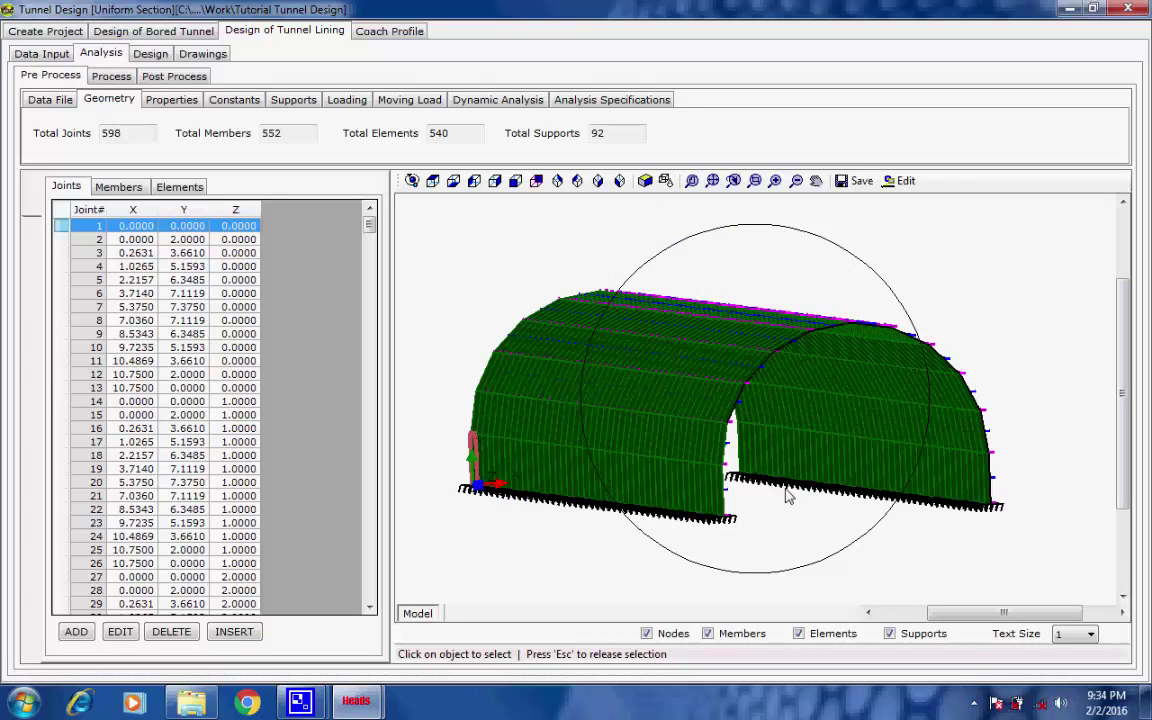
{"action": "left_click_drag", "start_coordinate": [787, 496], "coordinate": [775, 492]}
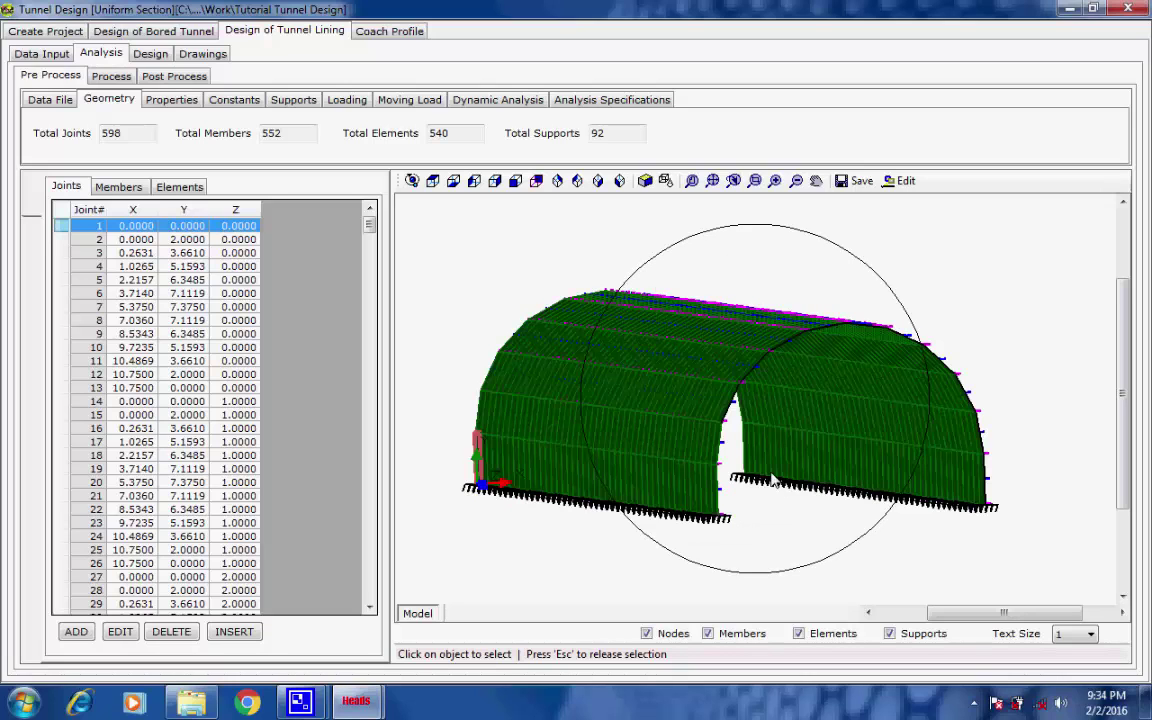
{"action": "scroll", "coordinate": [775, 482], "scroll_direction": "down", "scroll_amount": 2}
{"action": "scroll", "coordinate": [737, 482], "scroll_direction": "up", "scroll_amount": 5}
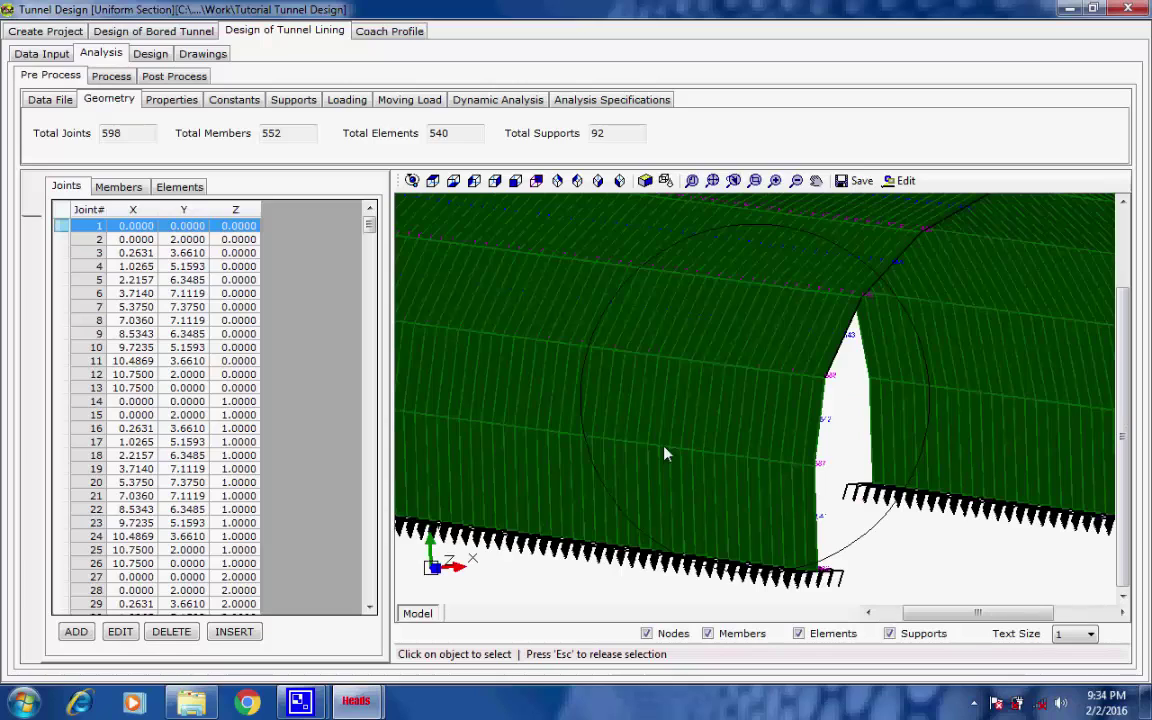
{"action": "scroll", "coordinate": [665, 455], "scroll_direction": "down", "scroll_amount": 3}
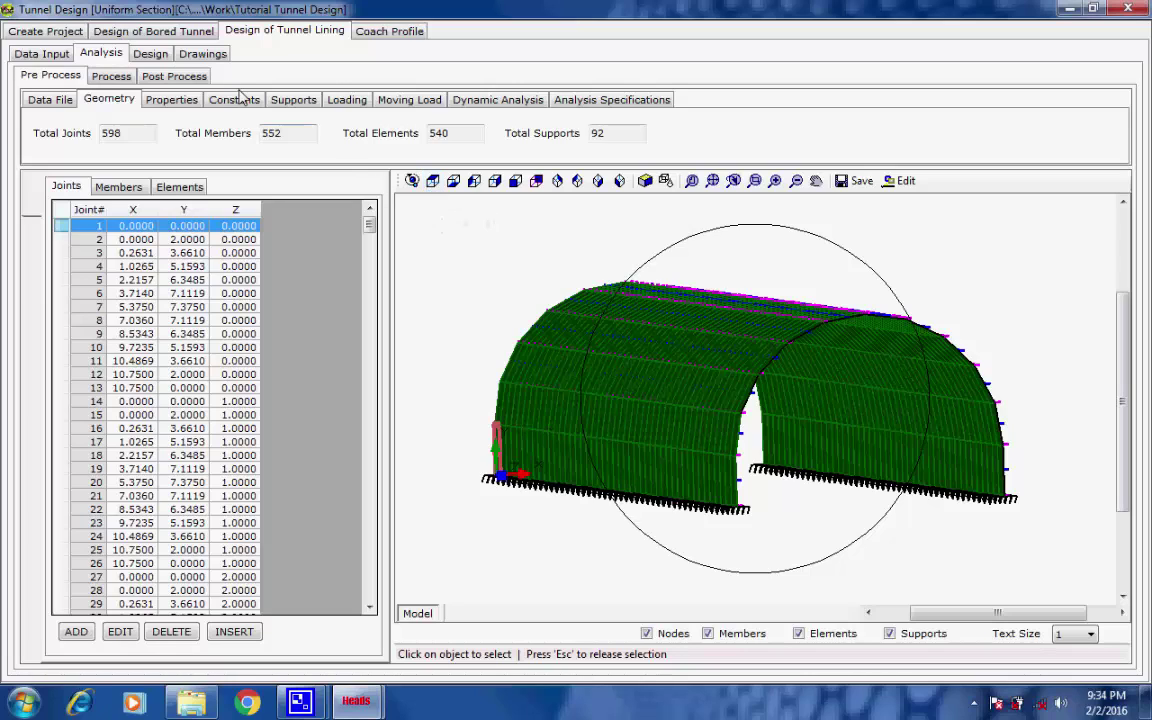
Step: Review the lining model's pre-process data from section properties, constants, supports and loading through to the analysis specifications
{"action": "left_click", "coordinate": [172, 99]}
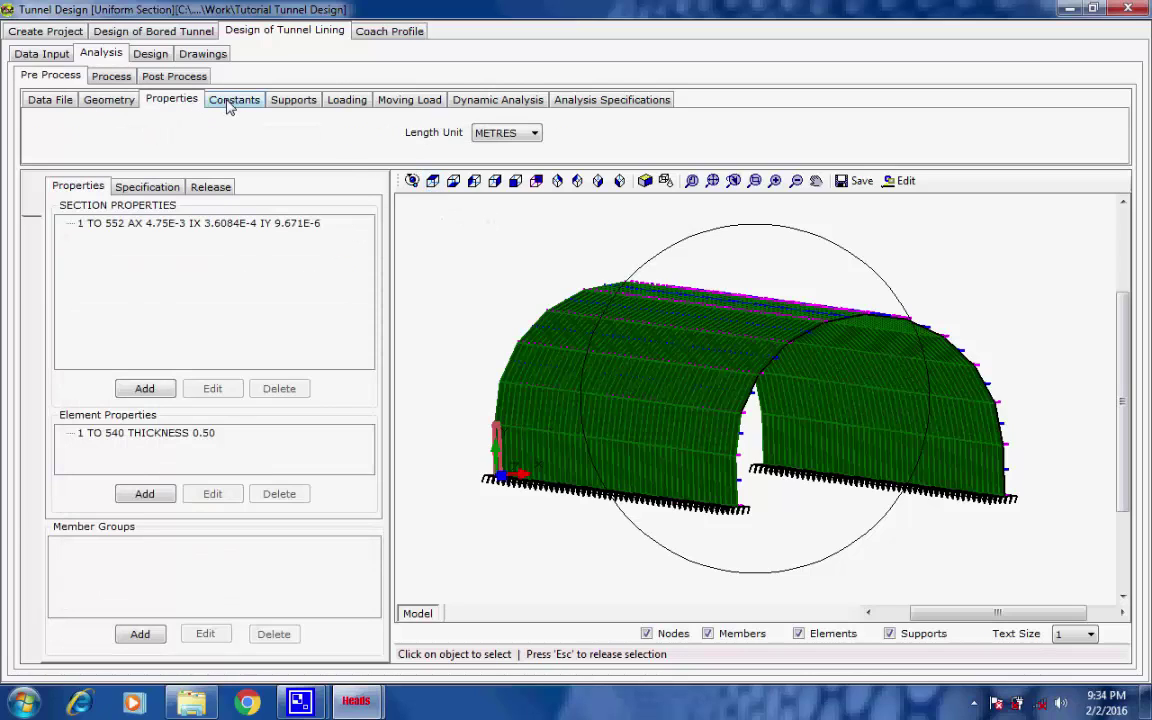
{"action": "left_click", "coordinate": [231, 103]}
{"action": "left_click", "coordinate": [294, 104]}
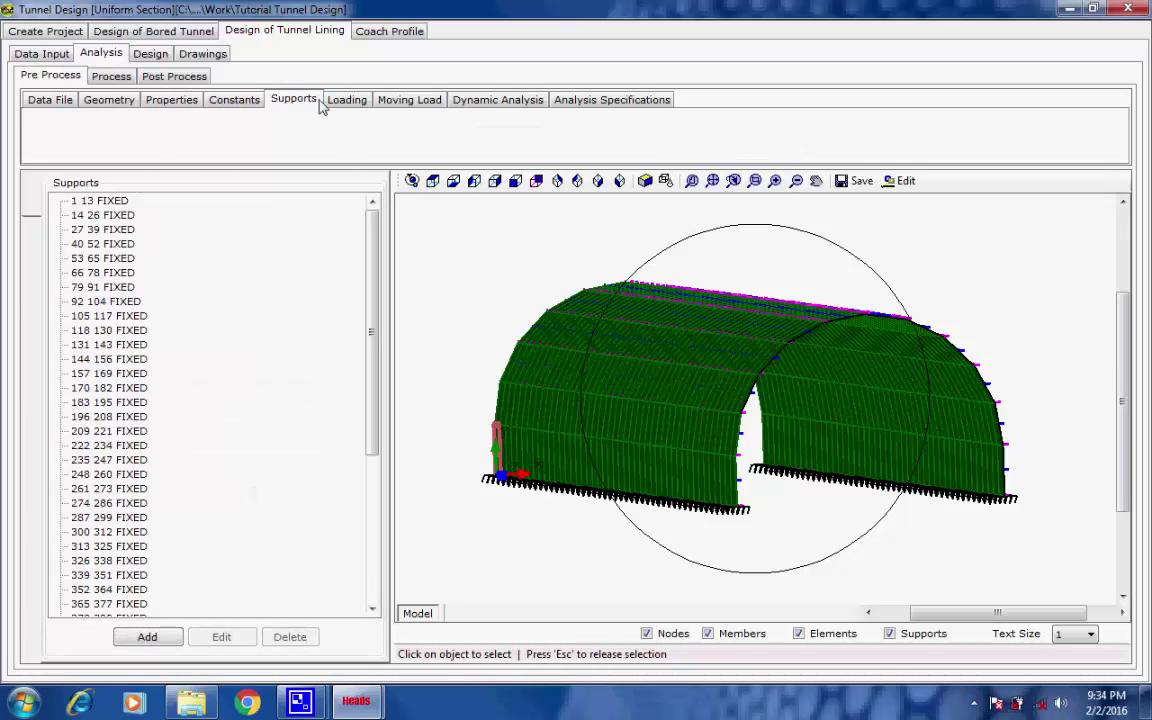
{"action": "left_click", "coordinate": [349, 104]}
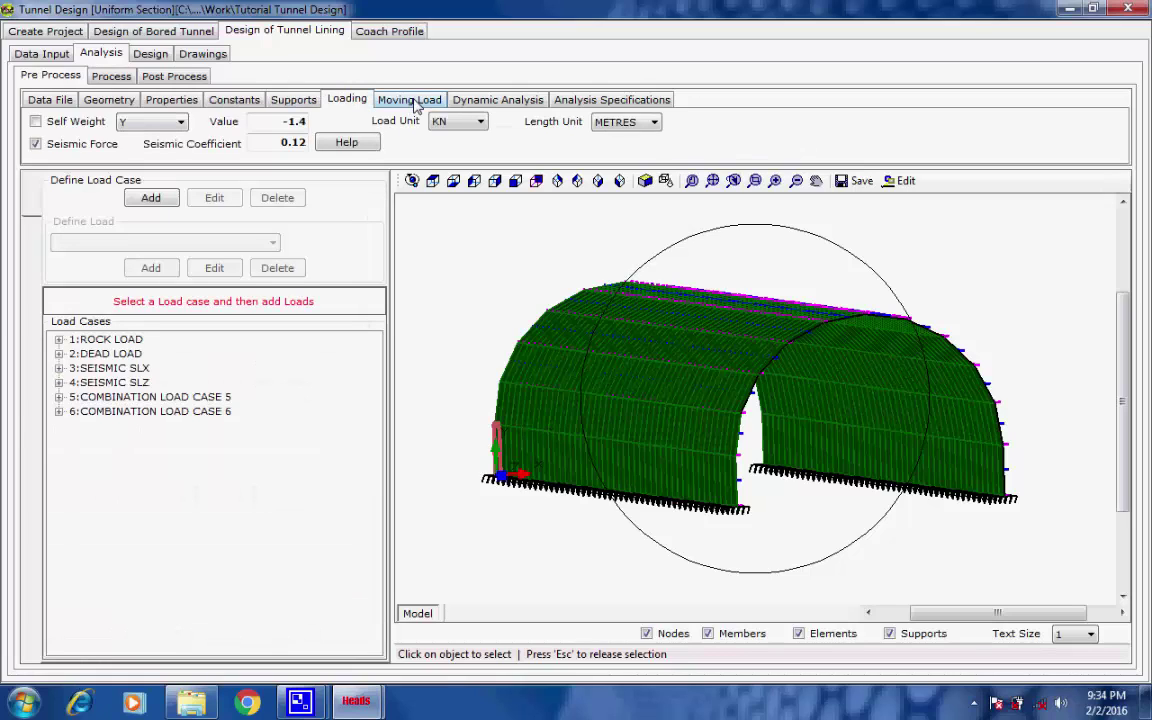
{"action": "left_click", "coordinate": [420, 104]}
{"action": "left_click", "coordinate": [468, 104]}
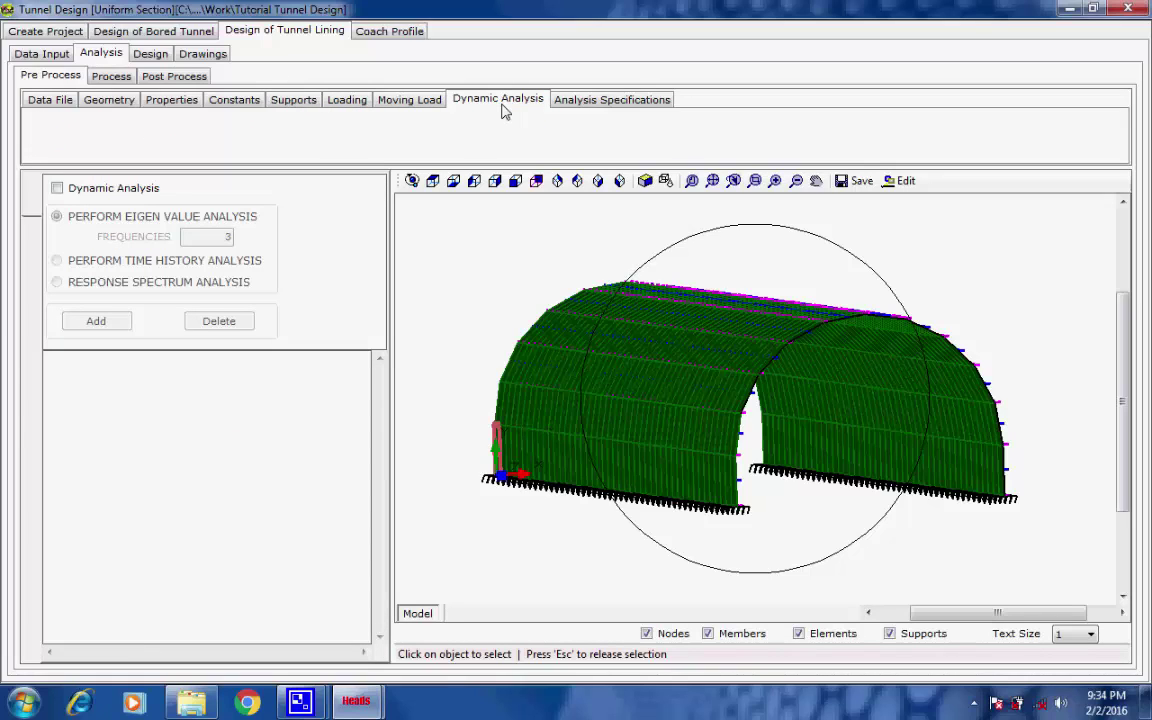
{"action": "left_click", "coordinate": [574, 103]}
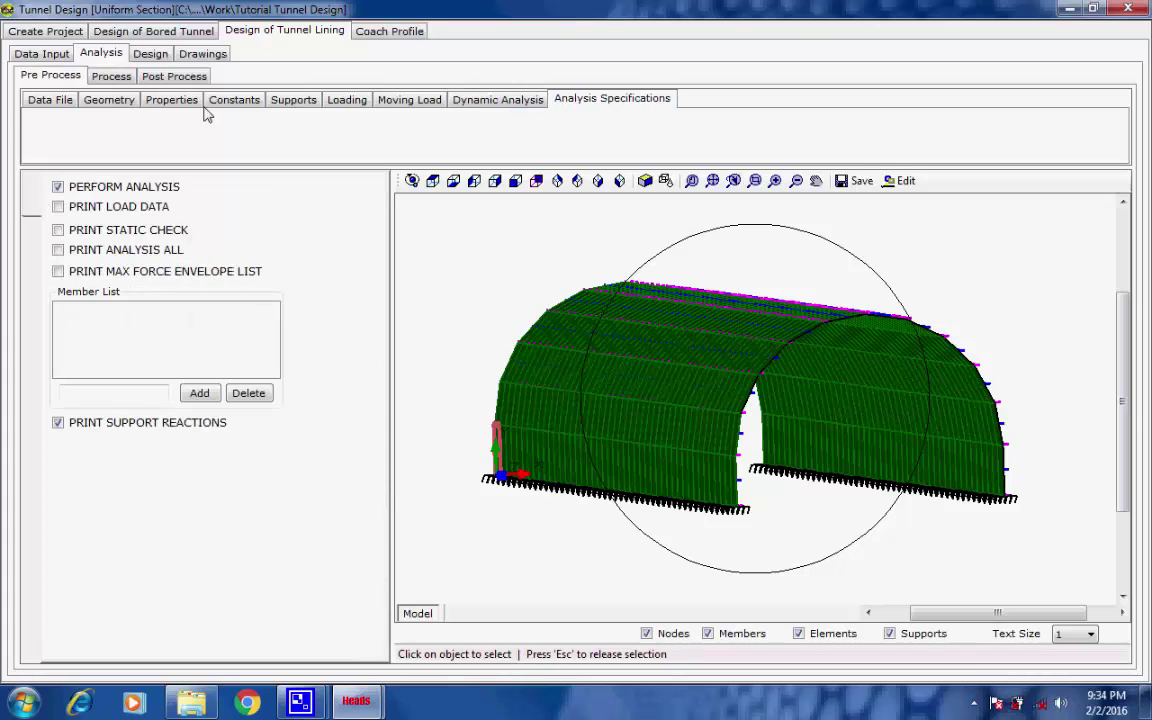
Step: Go to the analysis processing stage, open the analysis input data for checking, and close the file
{"action": "left_click", "coordinate": [110, 78]}
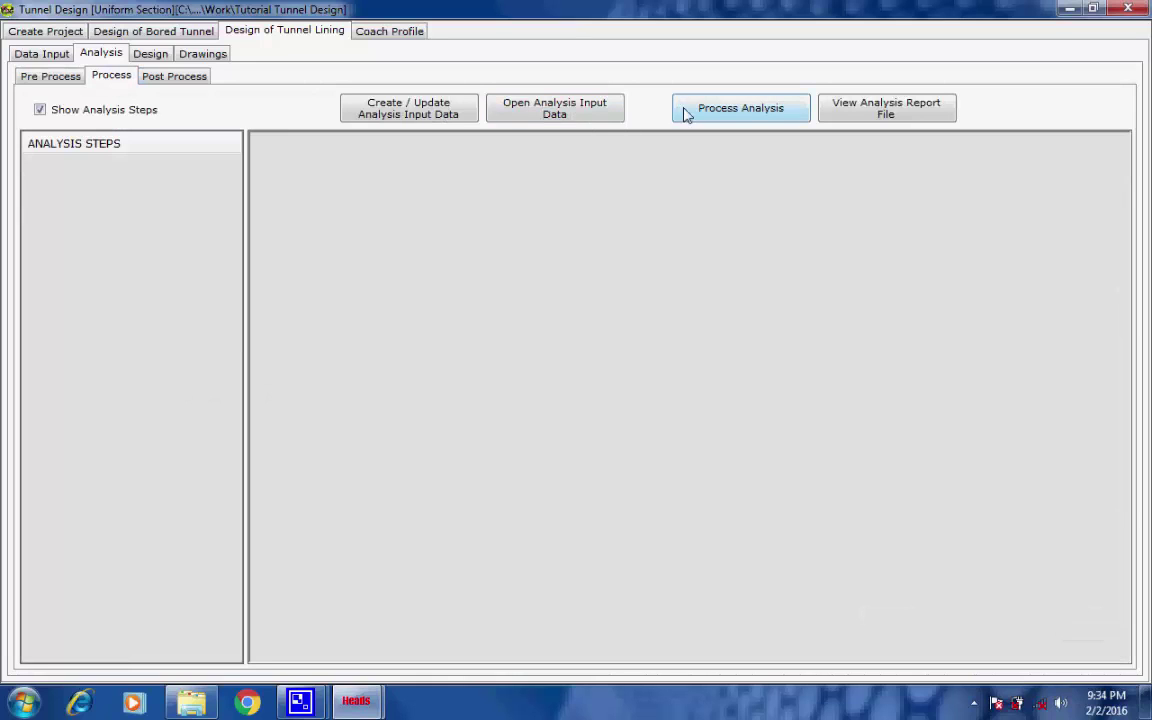
{"action": "left_click", "coordinate": [574, 114]}
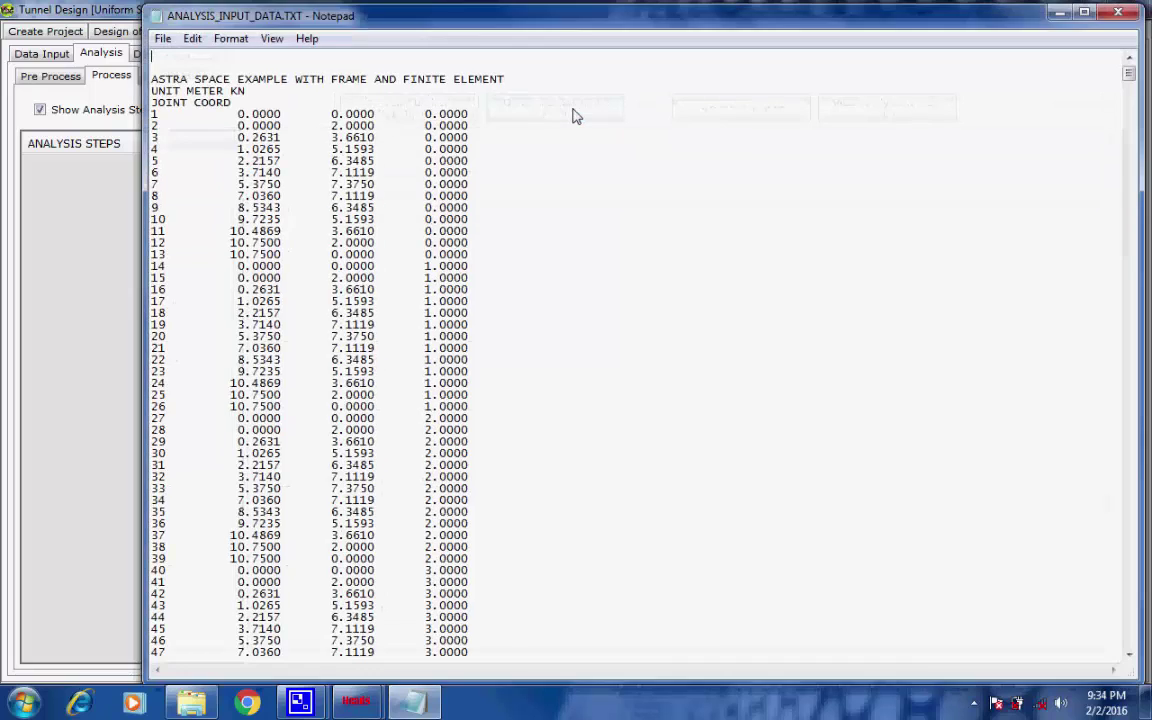
{"action": "left_click", "coordinate": [1117, 14]}
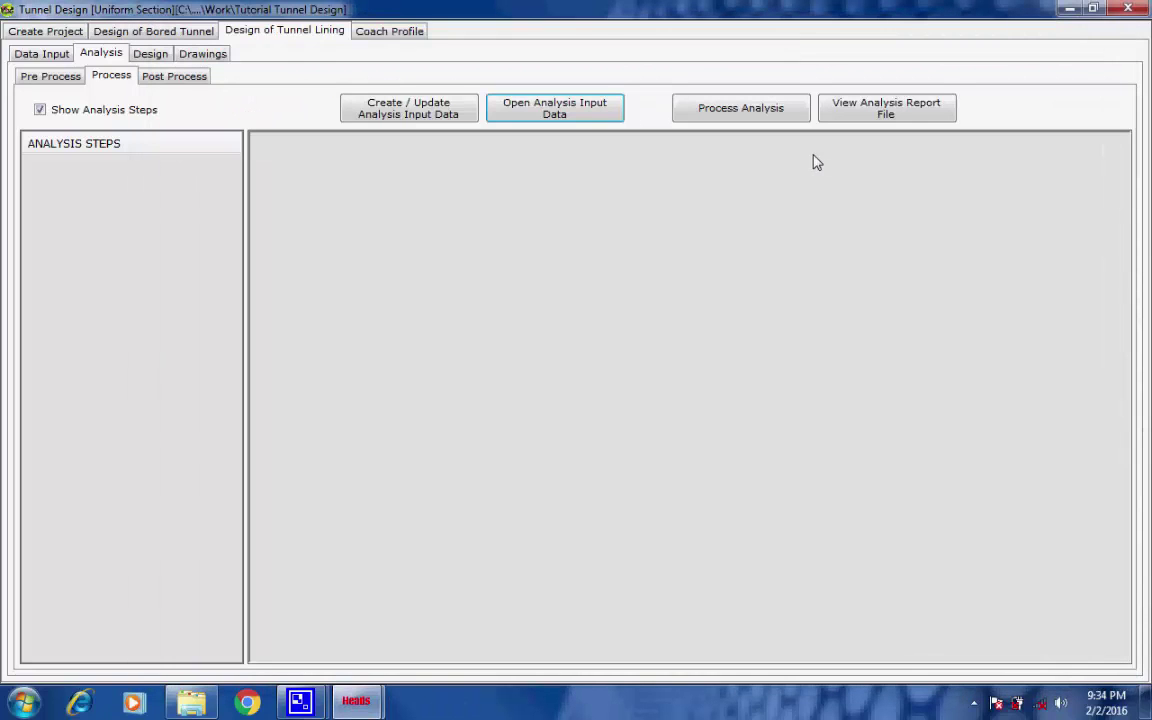
Step: Process the tunnel lining analysis for all load cases and generate its analysis report
{"action": "left_click", "coordinate": [743, 115]}
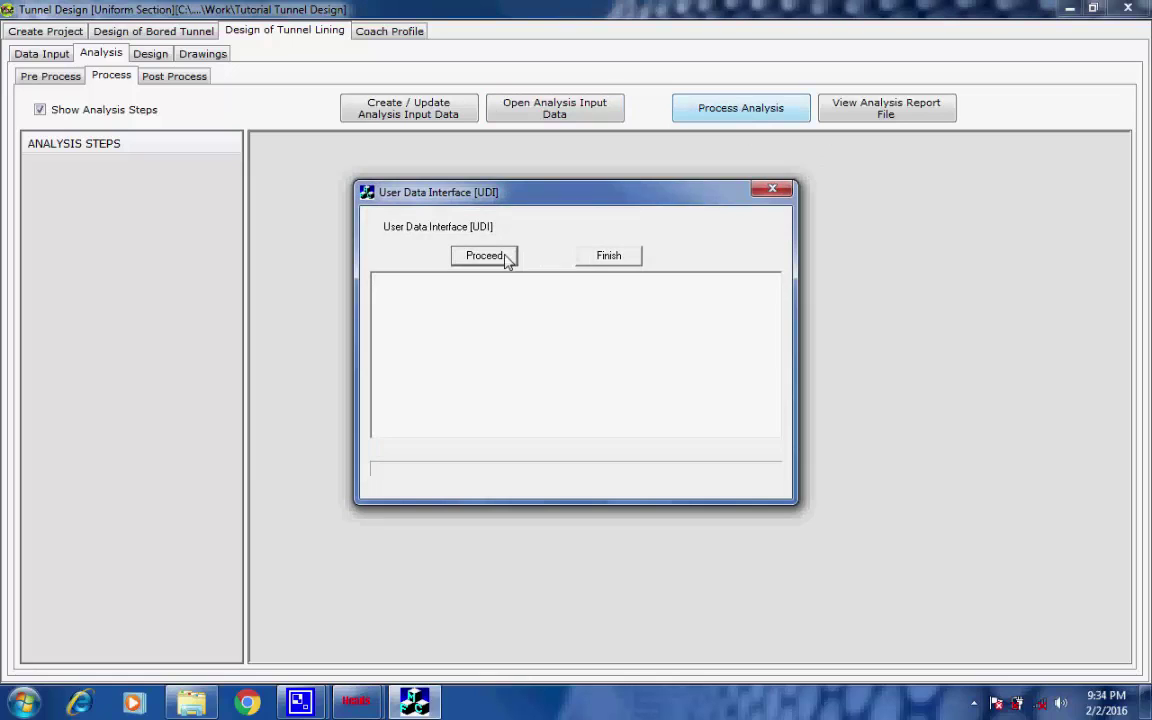
{"action": "left_click", "coordinate": [503, 258]}
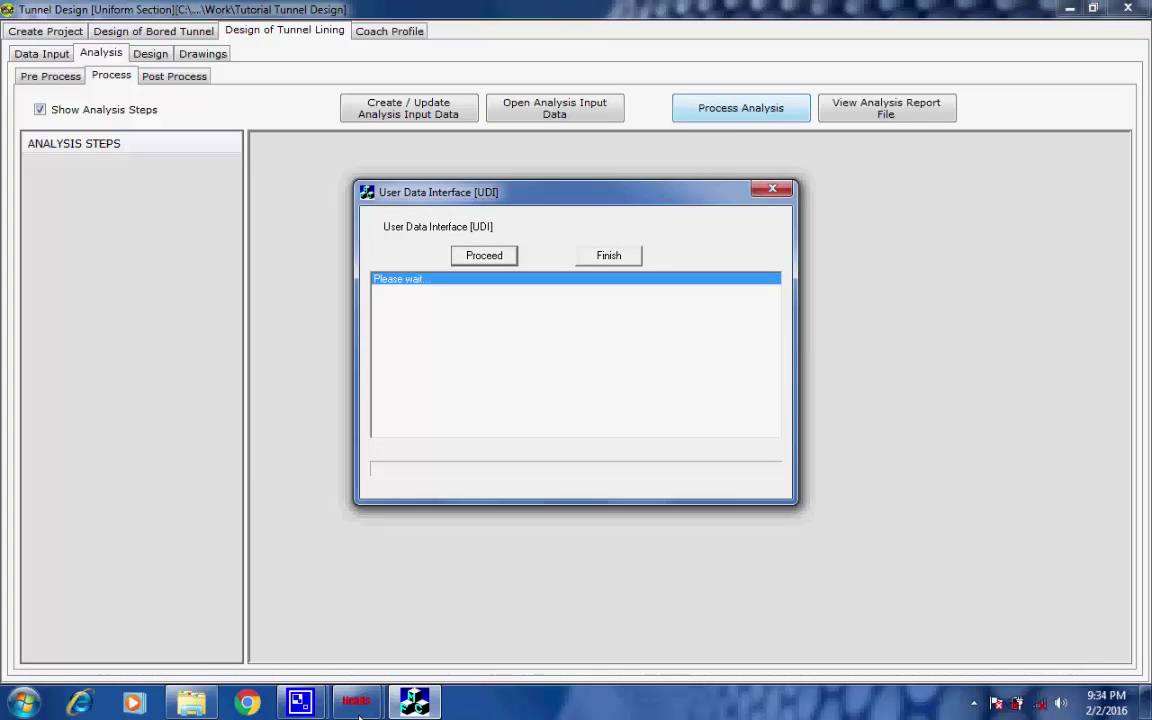
{"action": "mouse_move", "coordinate": [358, 712]}
{"action": "left_click", "coordinate": [244, 617]}
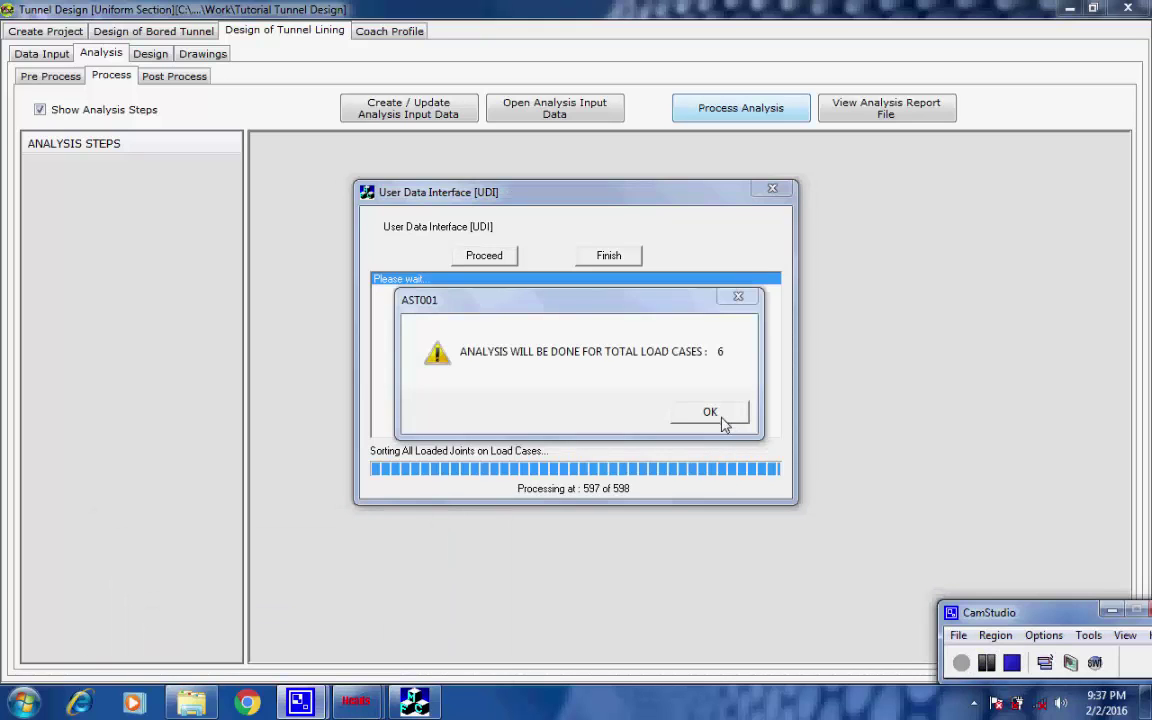
{"action": "left_click", "coordinate": [722, 418]}
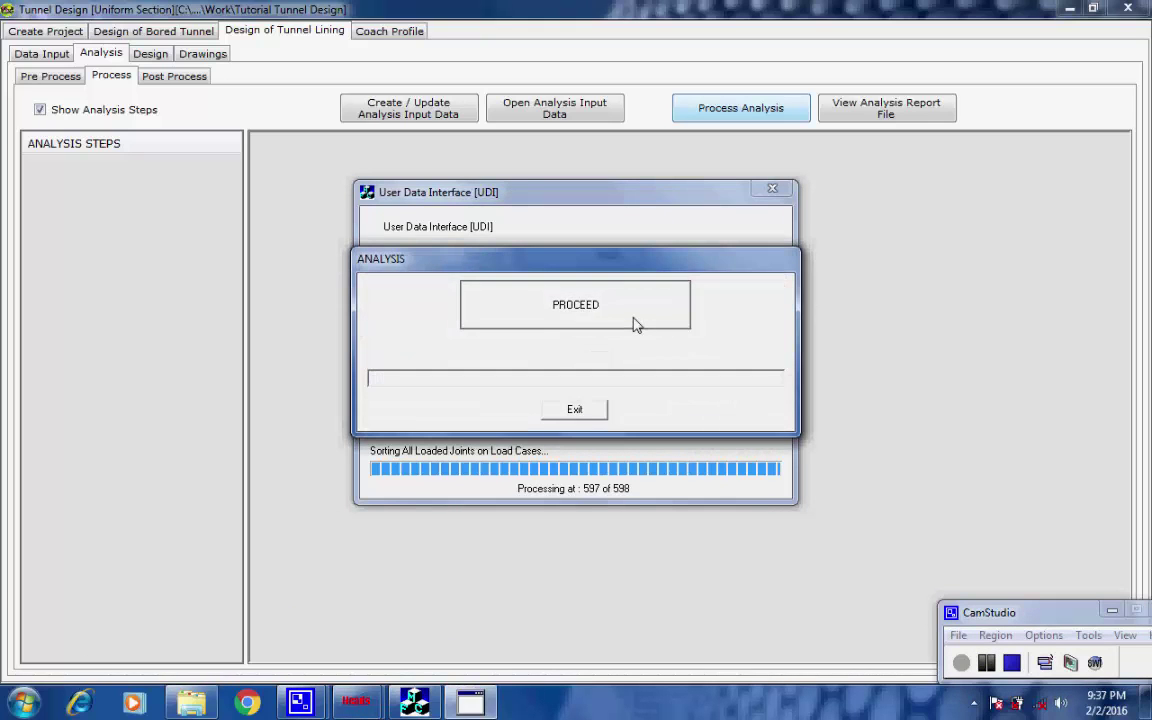
{"action": "left_click", "coordinate": [633, 323]}
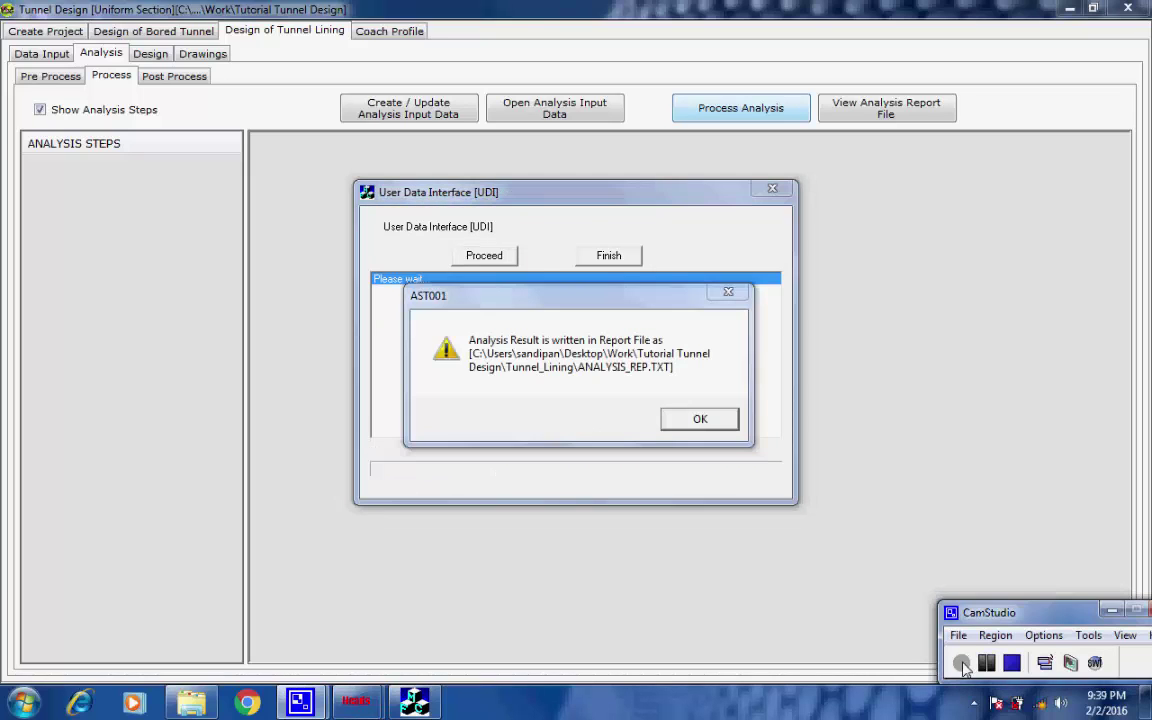
{"action": "left_click", "coordinate": [715, 426]}
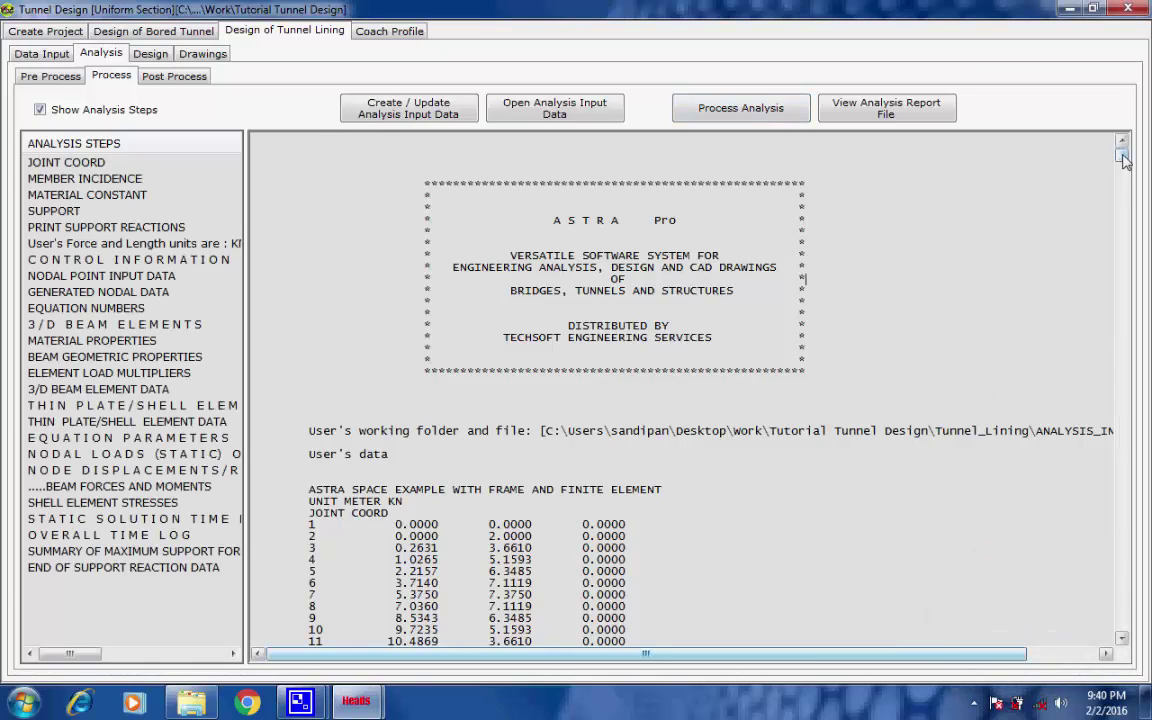
Step: Examine the nodal loads and the beam forces and moments by load case in the analysis report
{"action": "left_click_drag", "start_coordinate": [1121, 154], "coordinate": [1118, 252]}
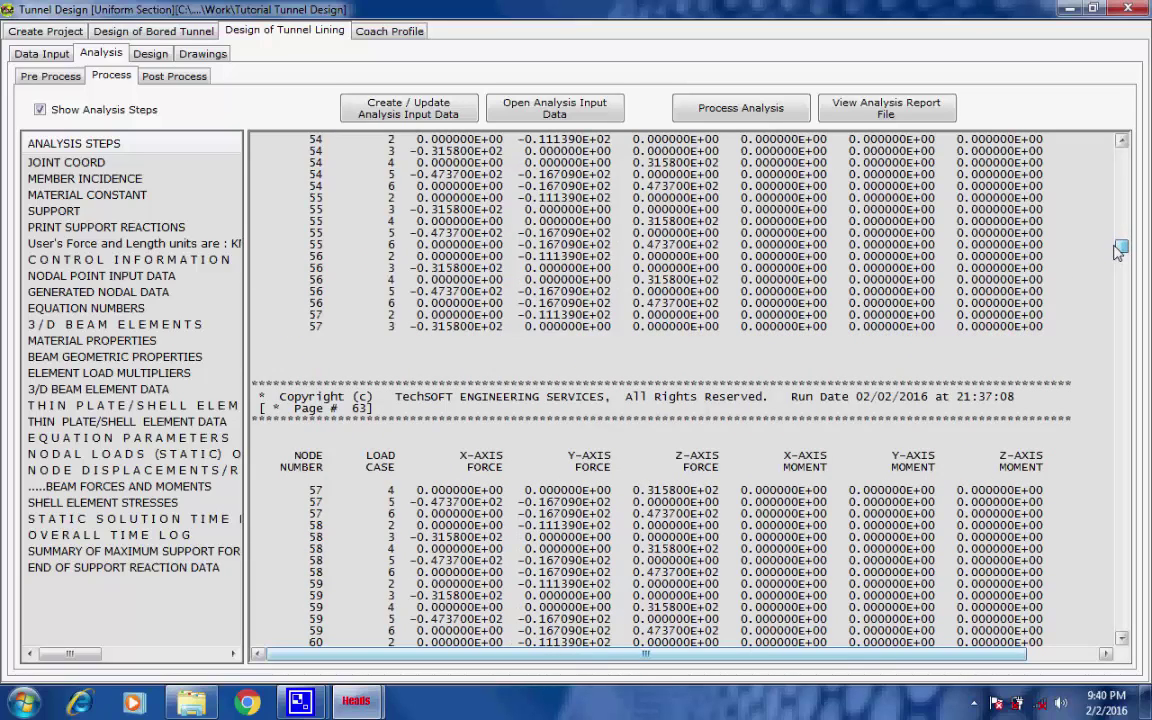
{"action": "left_click_drag", "start_coordinate": [1118, 252], "coordinate": [1125, 398]}
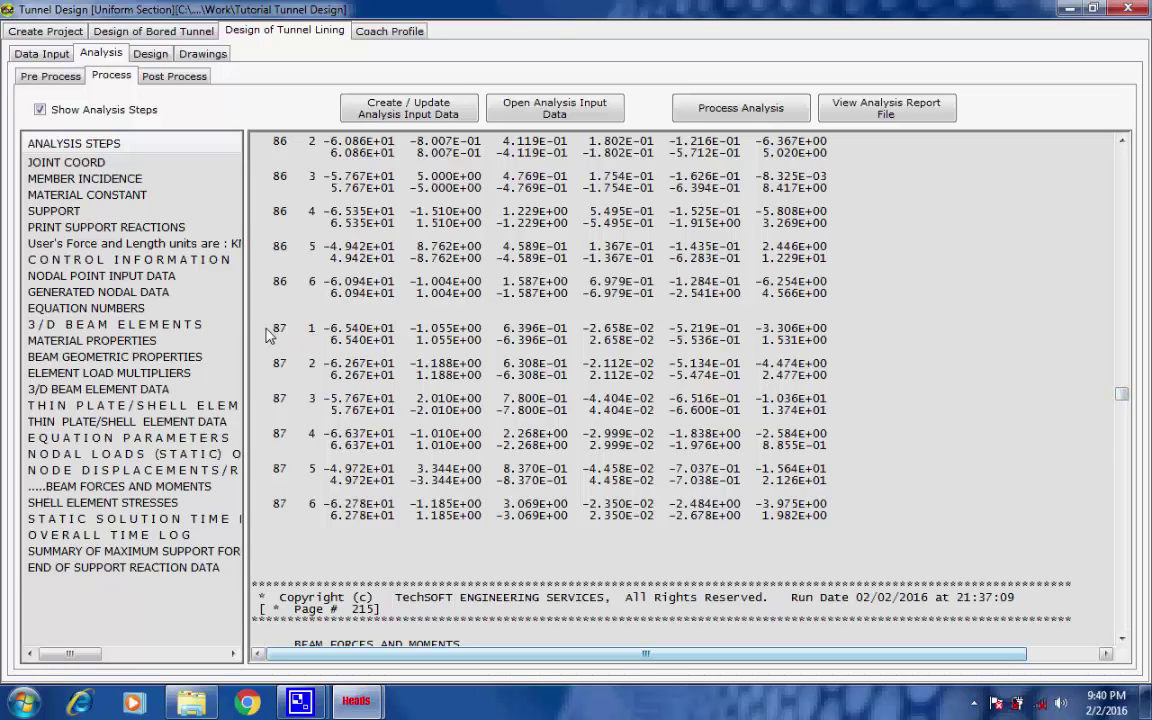
{"action": "left_click_drag", "start_coordinate": [260, 325], "coordinate": [847, 535]}
{"action": "scroll", "coordinate": [845, 530], "scroll_direction": "down", "scroll_amount": 10}
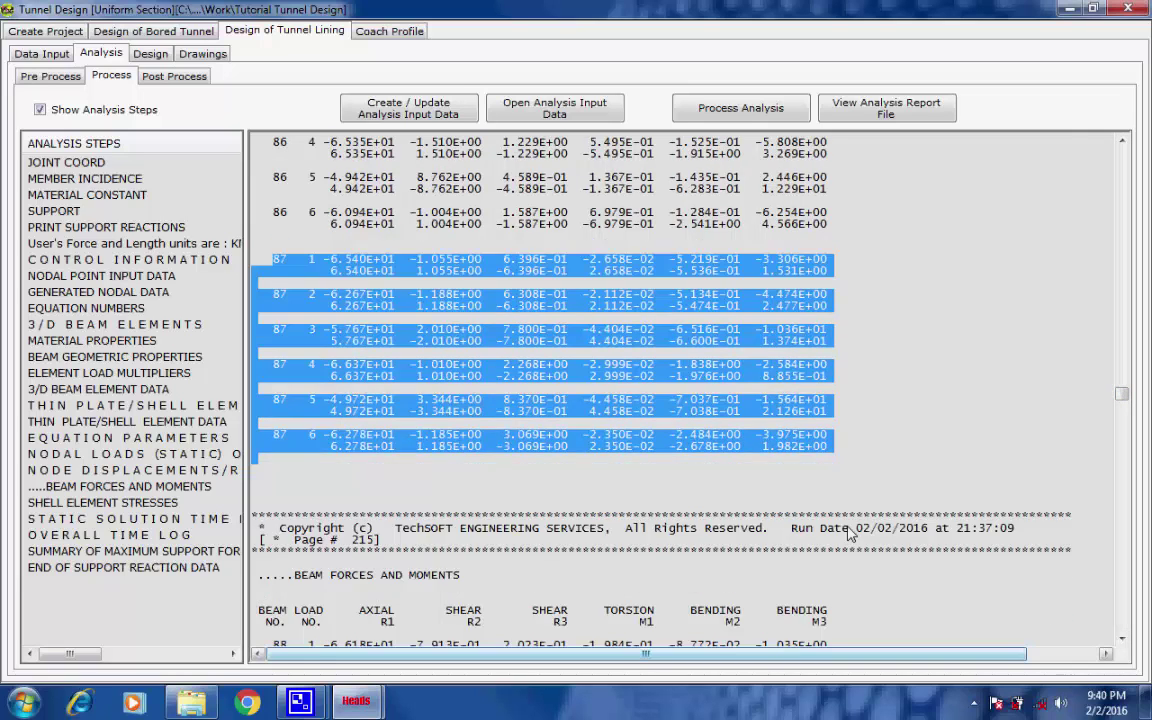
{"action": "scroll", "coordinate": [838, 518], "scroll_direction": "down", "scroll_amount": 8}
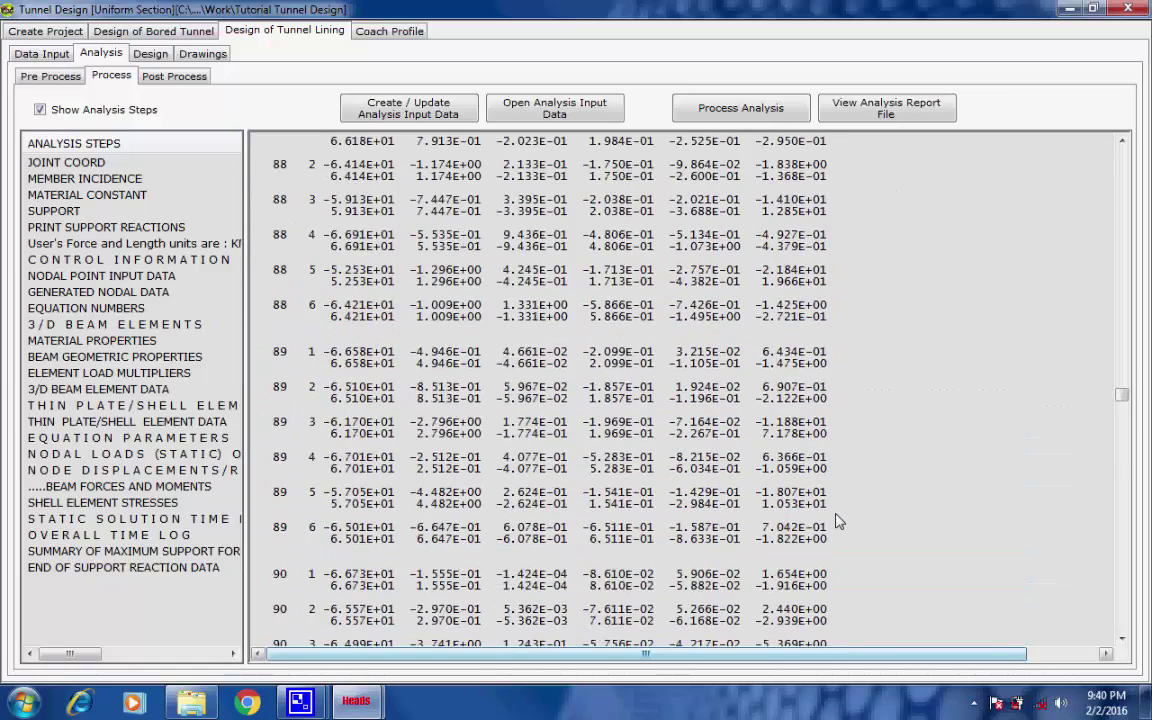
{"action": "left_click_drag", "start_coordinate": [260, 437], "coordinate": [840, 636]}
{"action": "scroll", "coordinate": [855, 608], "scroll_direction": "down", "scroll_amount": 3}
{"action": "scroll", "coordinate": [855, 608], "scroll_direction": "down", "scroll_amount": 10}
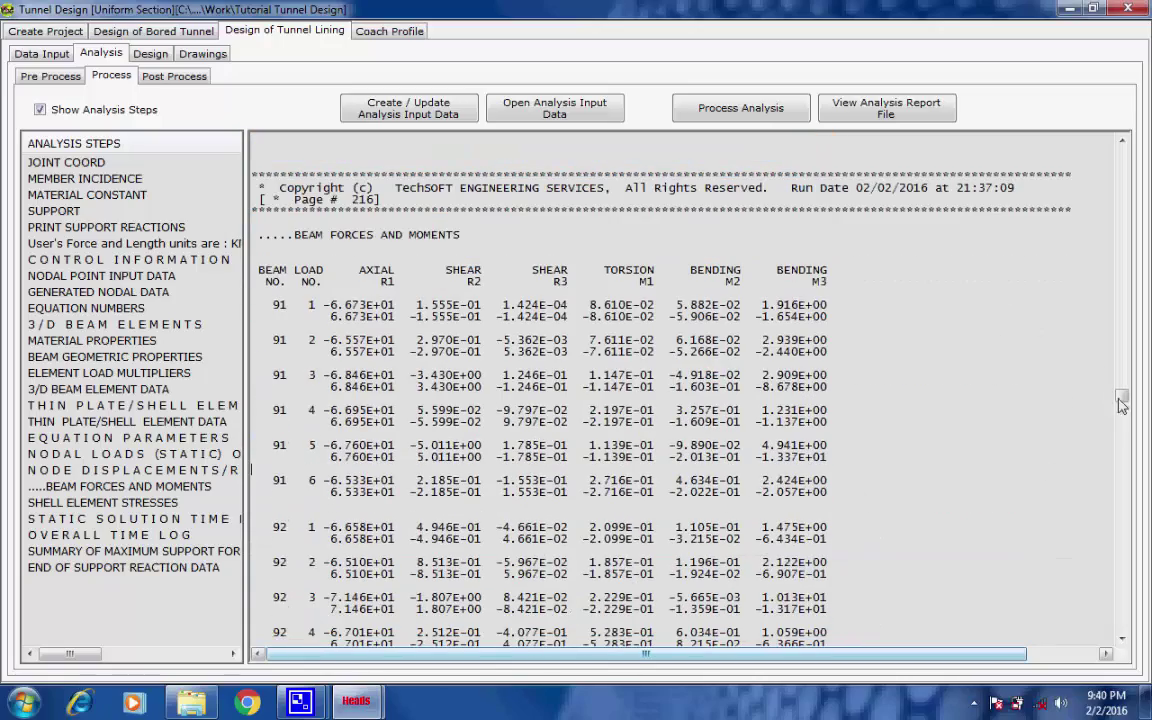
Step: Examine the shell element stresses, the solution time logs and the summary of maximum support forces in the analysis report
{"action": "left_click_drag", "start_coordinate": [1122, 396], "coordinate": [1093, 612]}
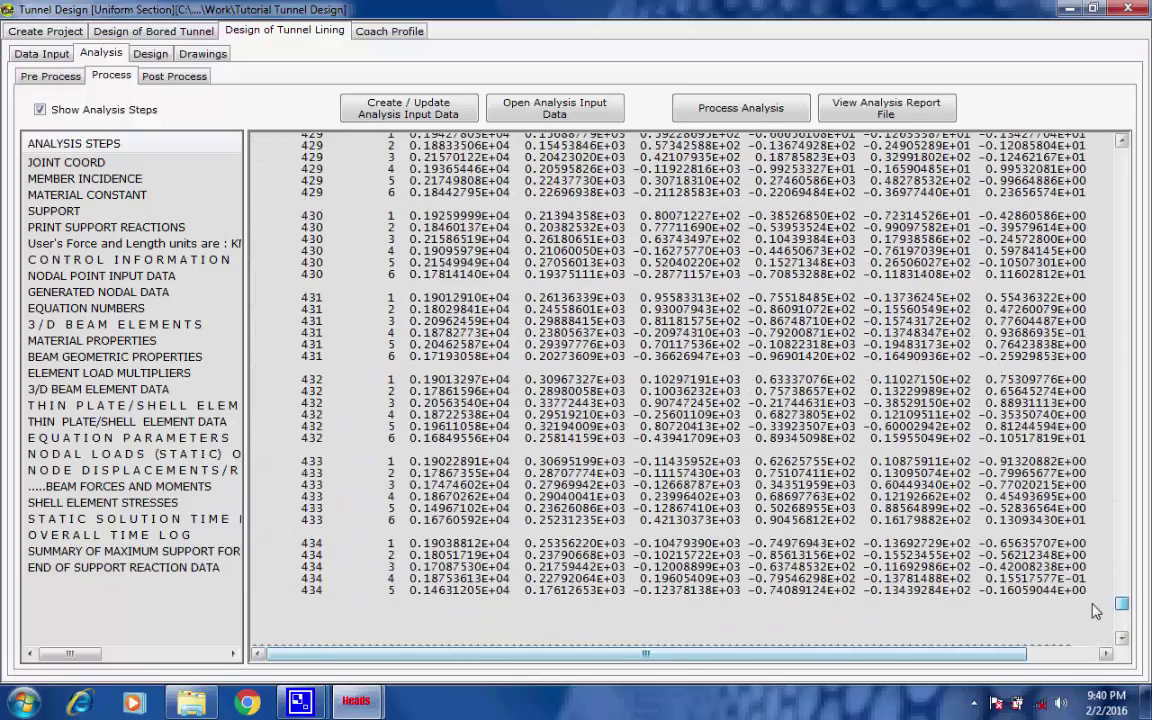
{"action": "scroll", "coordinate": [953, 565], "scroll_direction": "down", "scroll_amount": 5}
{"action": "scroll", "coordinate": [953, 565], "scroll_direction": "down", "scroll_amount": 10}
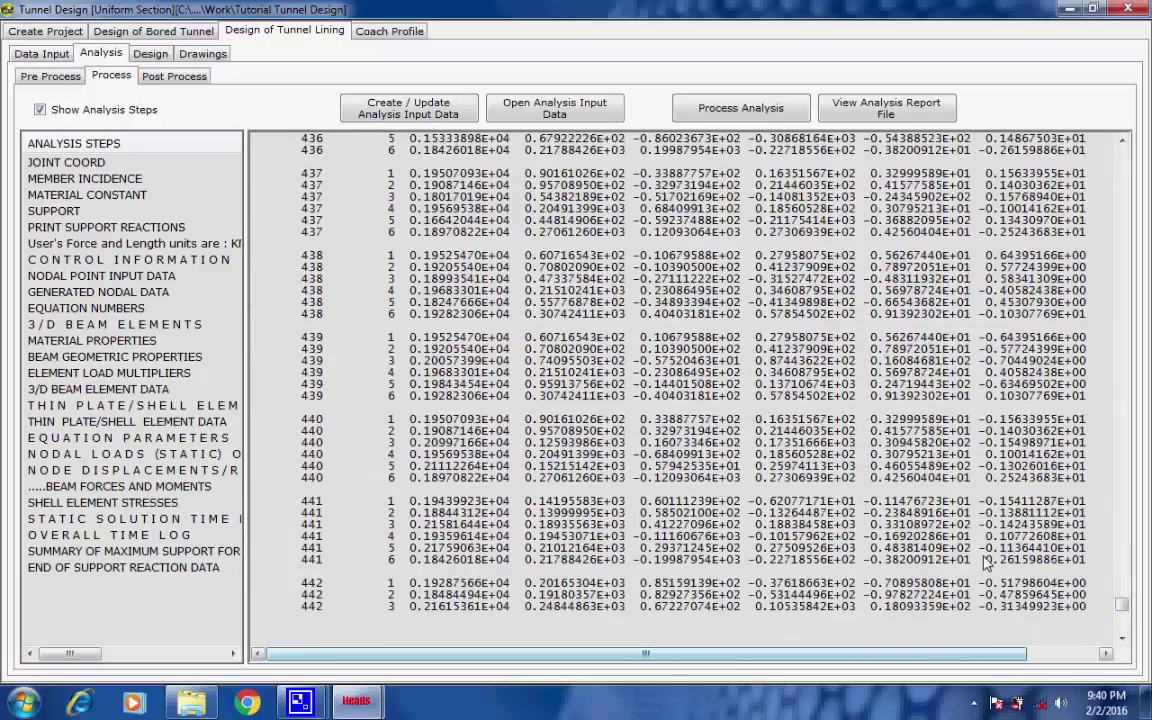
{"action": "left_click_drag", "start_coordinate": [1121, 606], "coordinate": [1124, 628]}
{"action": "scroll", "coordinate": [729, 561], "scroll_direction": "down", "scroll_amount": 11}
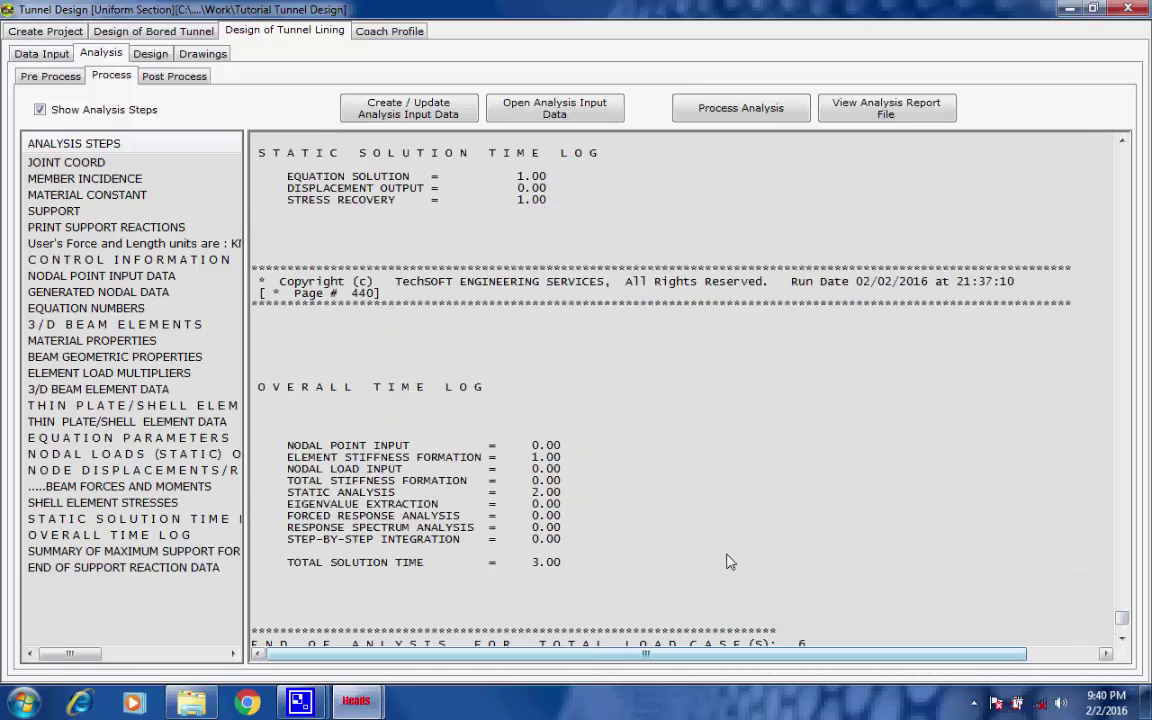
{"action": "scroll", "coordinate": [729, 561], "scroll_direction": "down", "scroll_amount": 20}
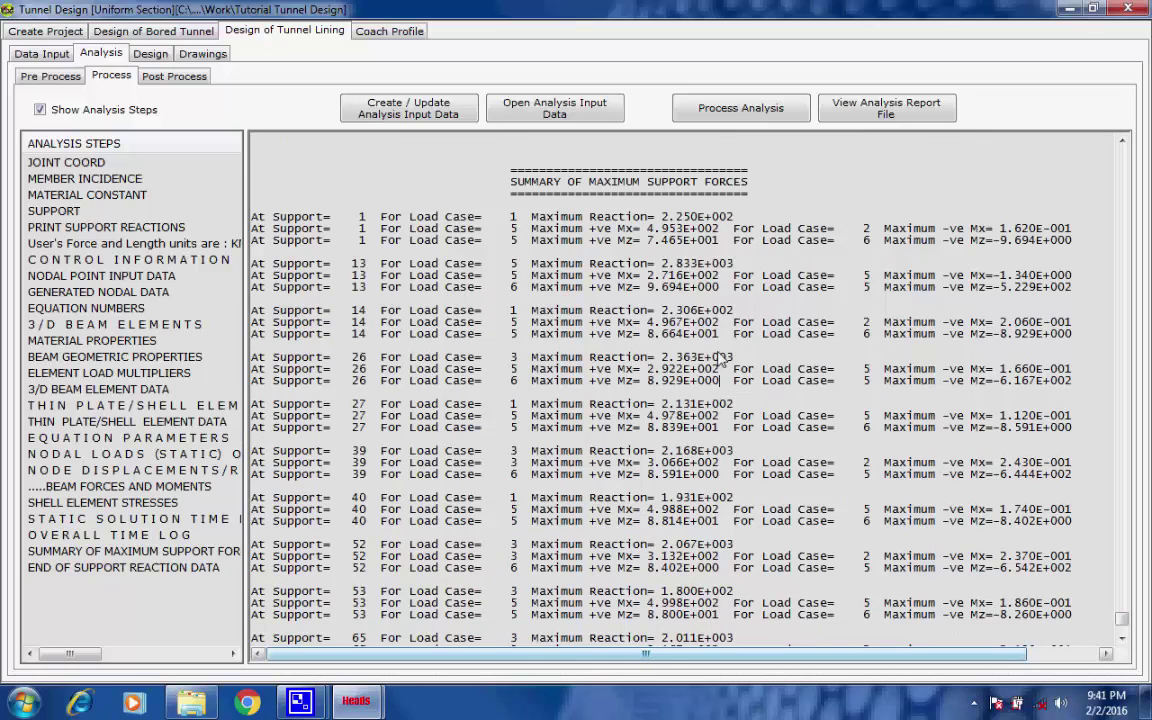
{"action": "scroll", "coordinate": [716, 285], "scroll_direction": "up", "scroll_amount": 2}
{"action": "scroll", "coordinate": [716, 285], "scroll_direction": "up", "scroll_amount": 1}
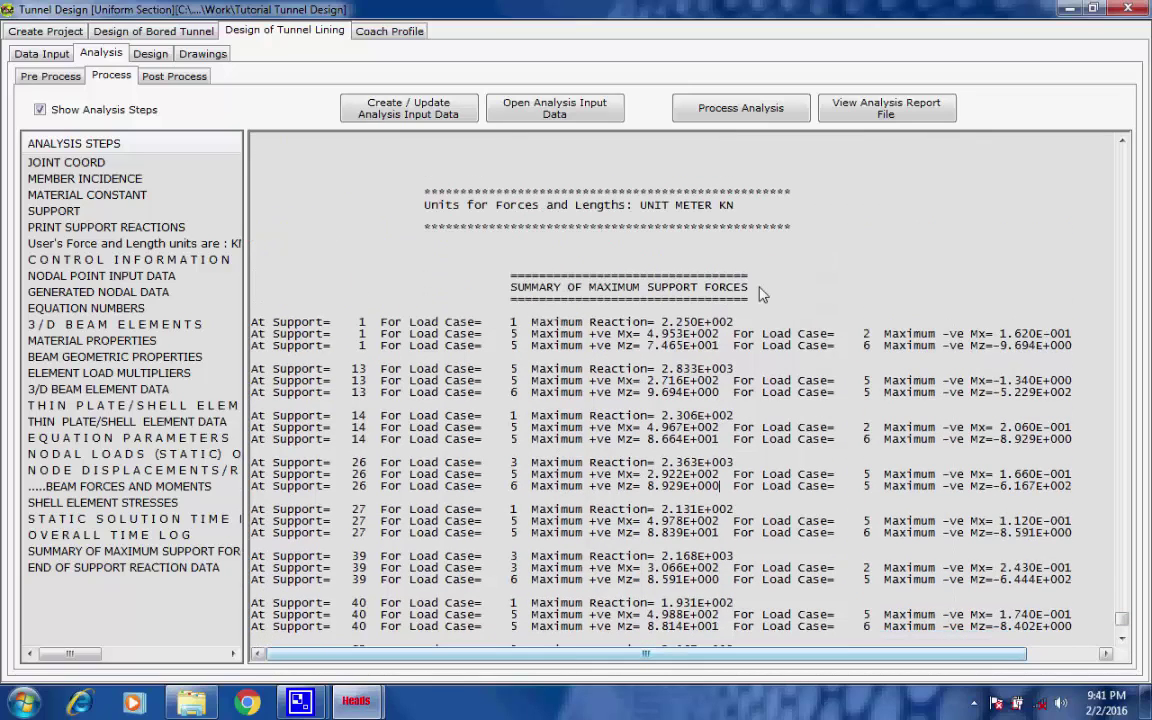
{"action": "triple_click", "coordinate": [759, 291]}
{"action": "left_click", "coordinate": [759, 289]}
{"action": "left_click_drag", "start_coordinate": [1122, 622], "coordinate": [1089, 242]}
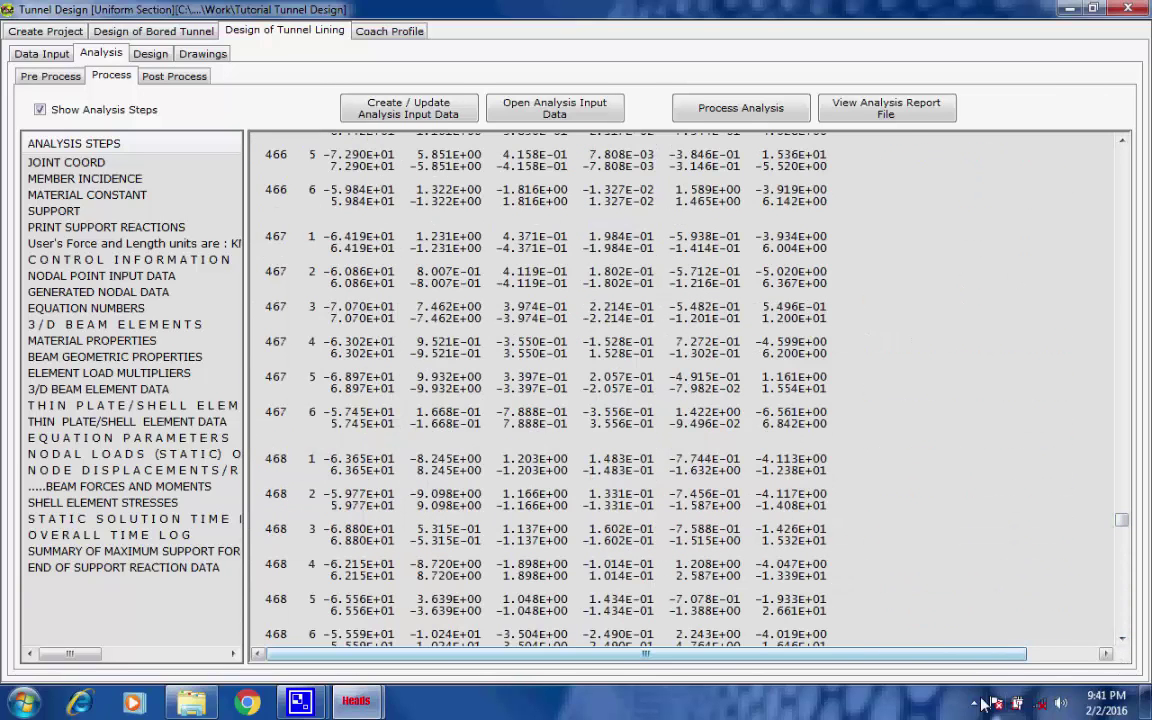
Step: Open the post-process force results and turn the lining model to an angled view with Rotate 3D
{"action": "left_click", "coordinate": [302, 702]}
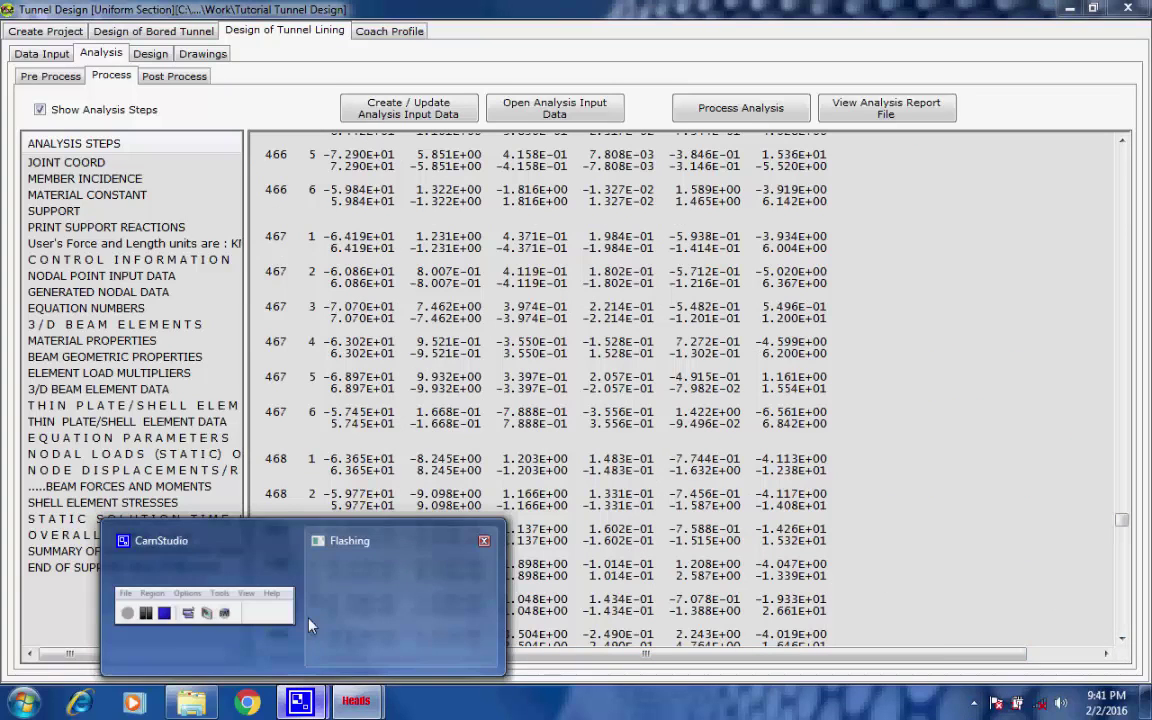
{"action": "left_click", "coordinate": [288, 610]}
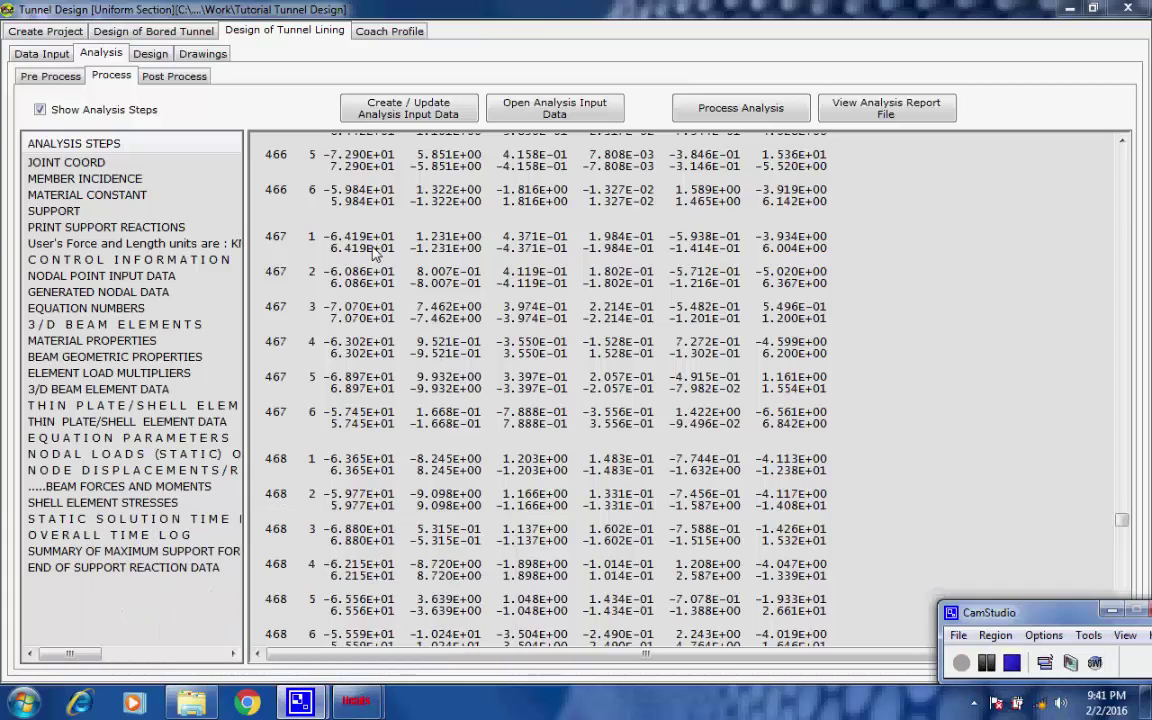
{"action": "left_click", "coordinate": [176, 77]}
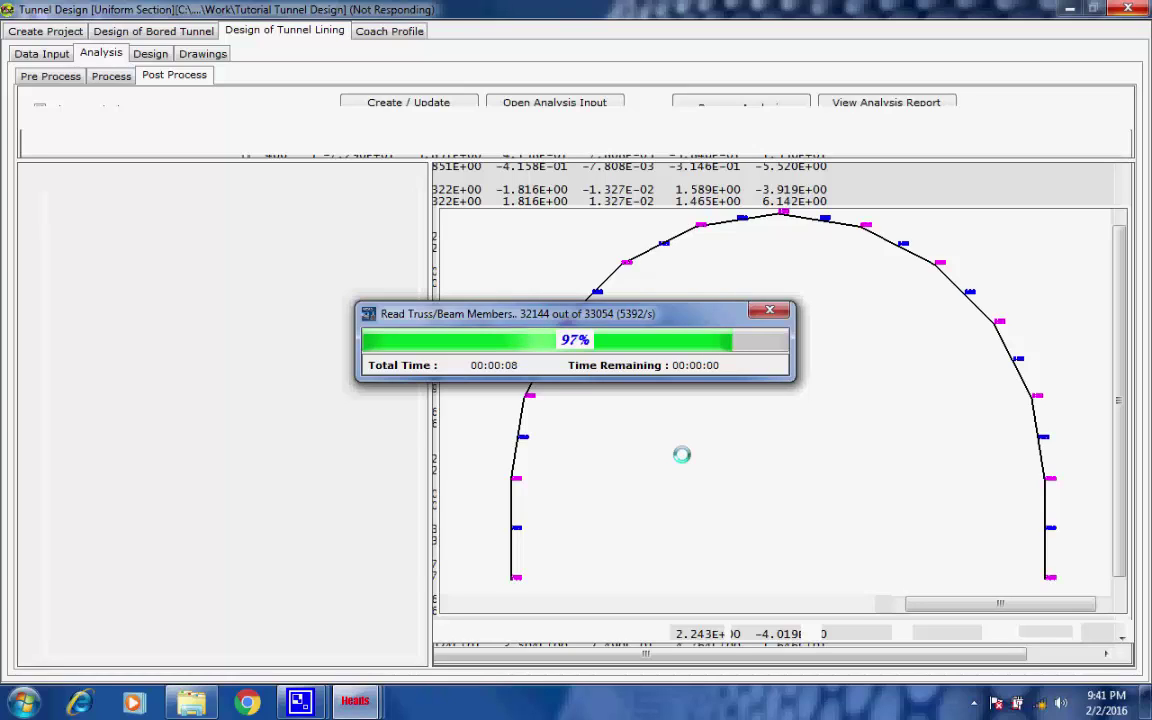
{"action": "left_click", "coordinate": [298, 705]}
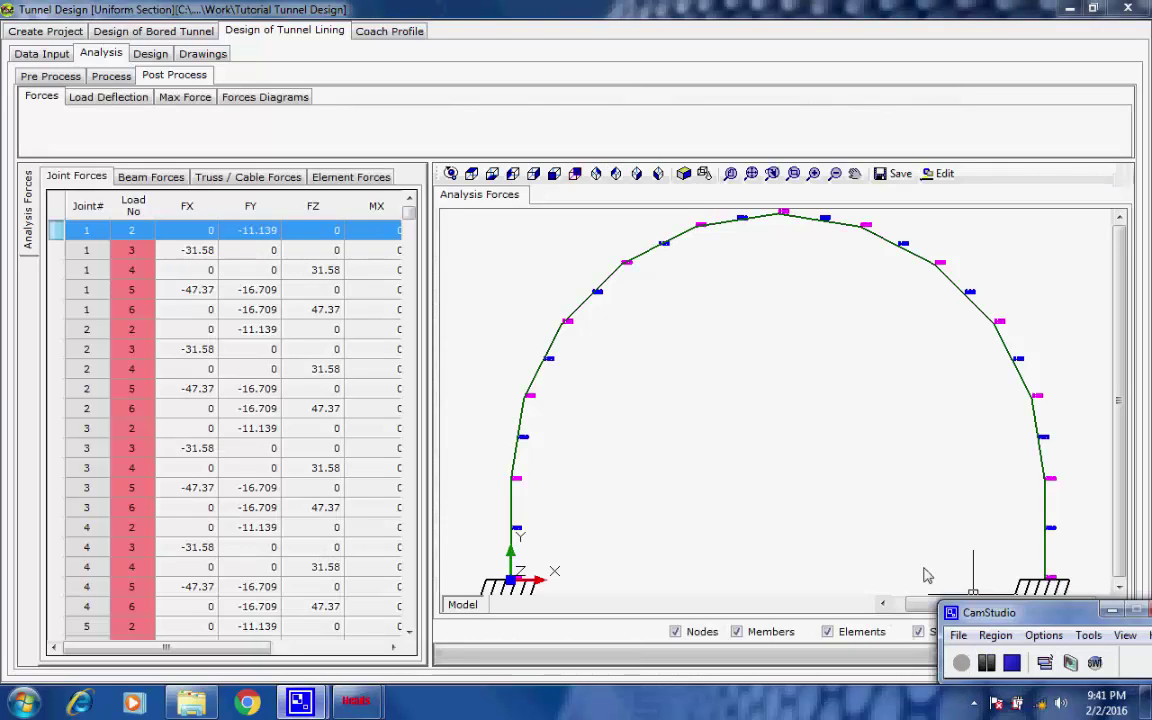
{"action": "left_click", "coordinate": [745, 375]}
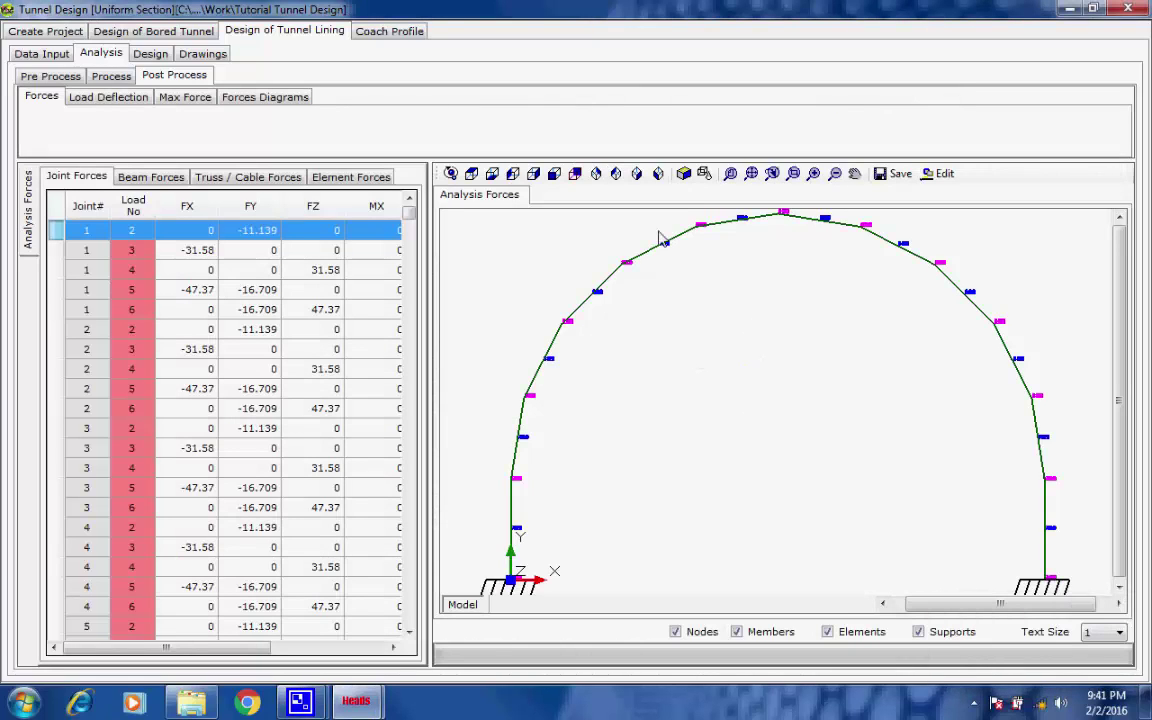
{"action": "left_click", "coordinate": [451, 175]}
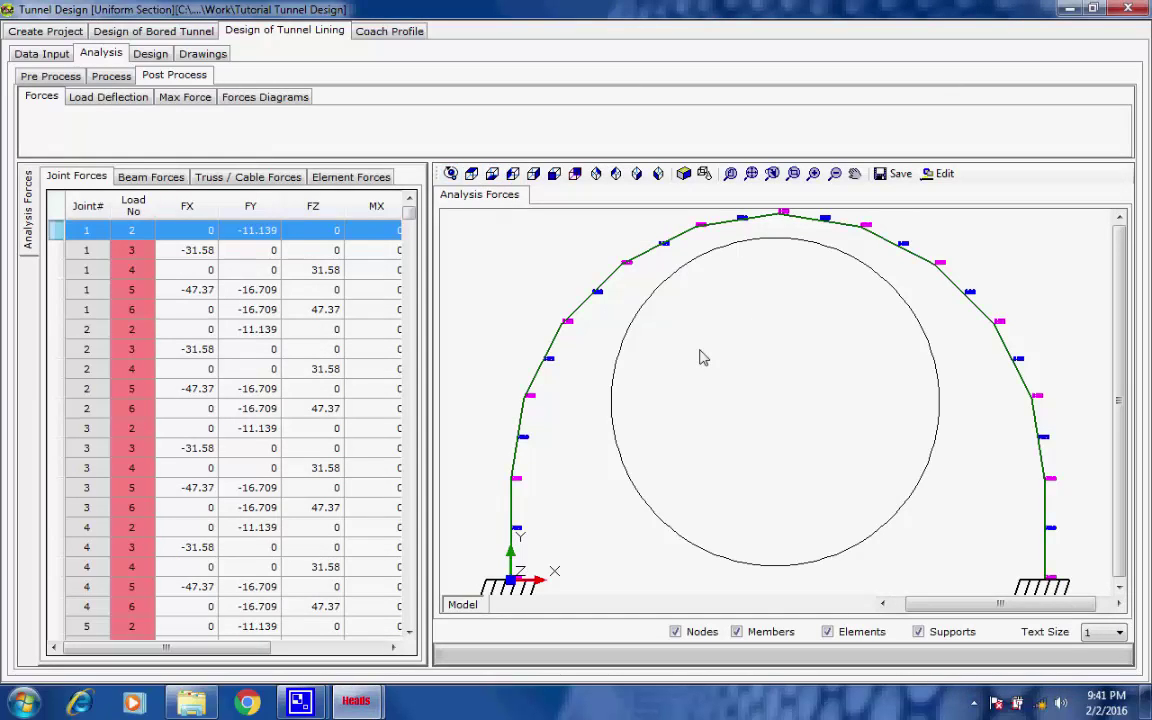
{"action": "left_click_drag", "start_coordinate": [699, 357], "coordinate": [753, 389]}
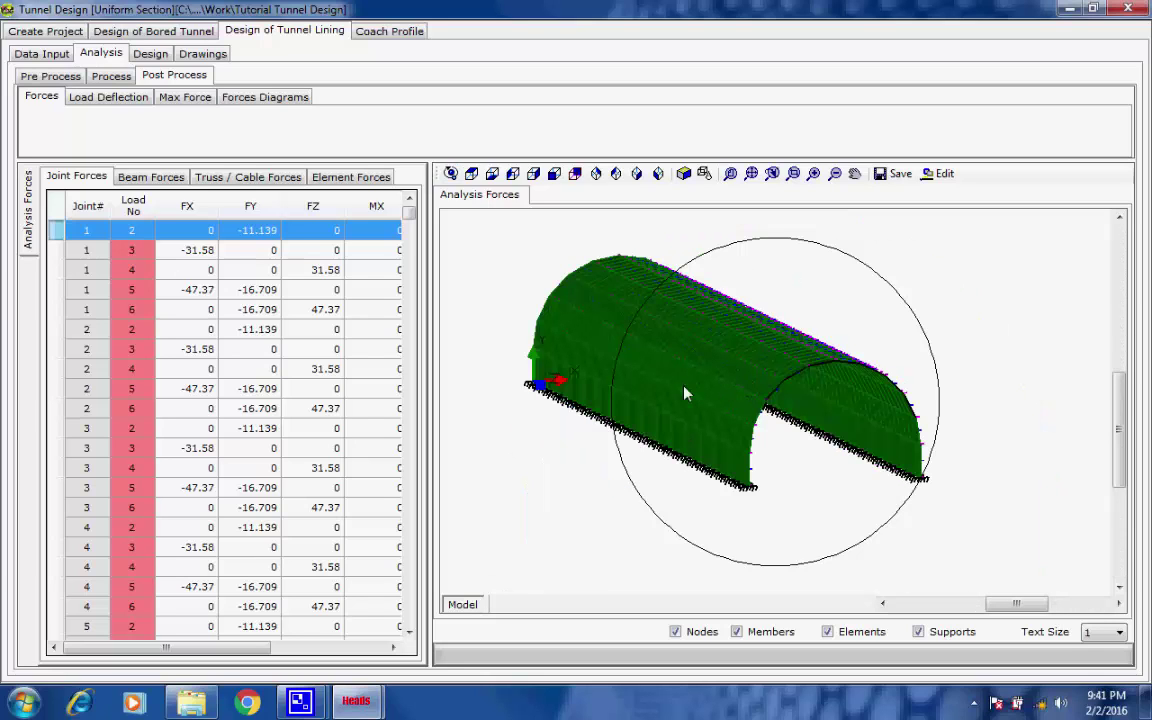
{"action": "scroll", "coordinate": [651, 365], "scroll_direction": "up", "scroll_amount": 2}
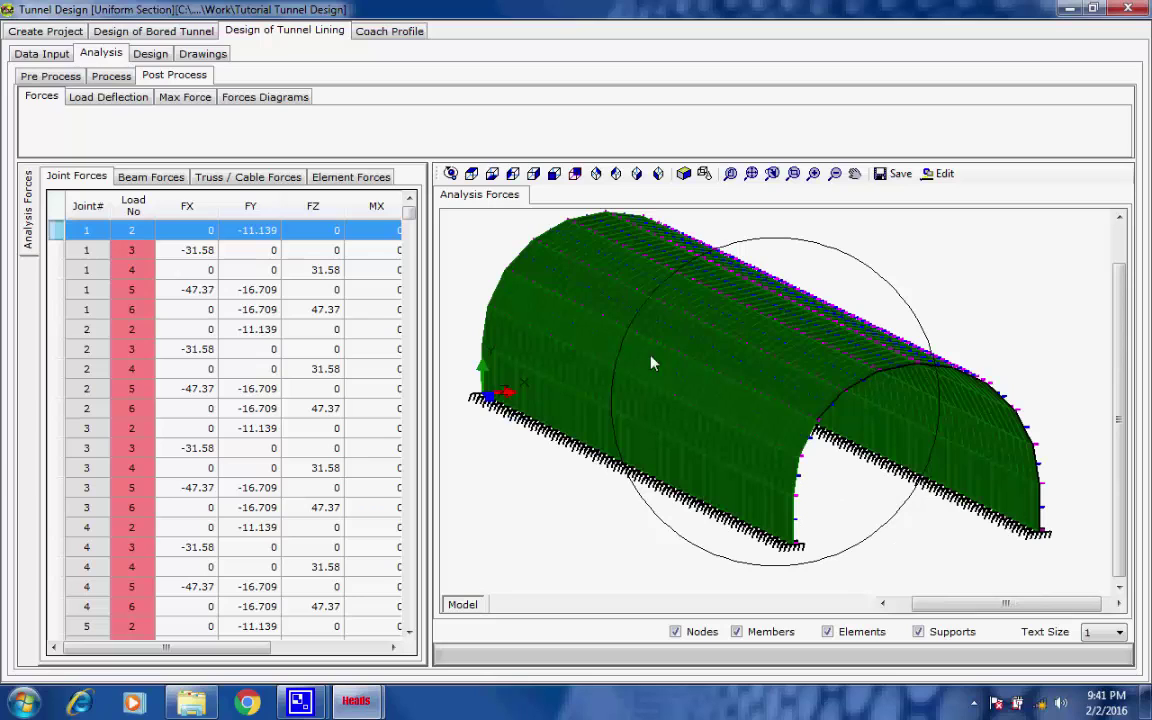
Step: Review the beam, truss/cable and element force tables of the lining analysis
{"action": "left_click", "coordinate": [152, 177]}
{"action": "left_click", "coordinate": [248, 177]}
{"action": "left_click", "coordinate": [350, 177]}
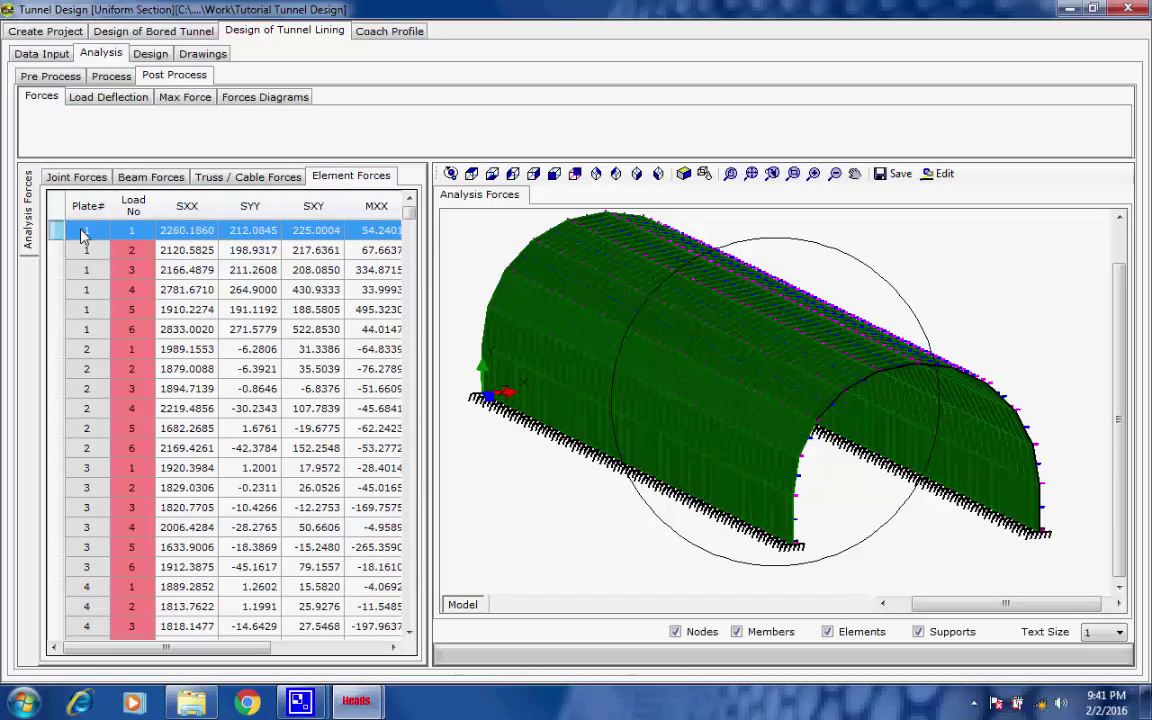
Step: Display the lining's load deflection results and play the deflected shapes forward through the load cases
{"action": "left_click", "coordinate": [130, 97]}
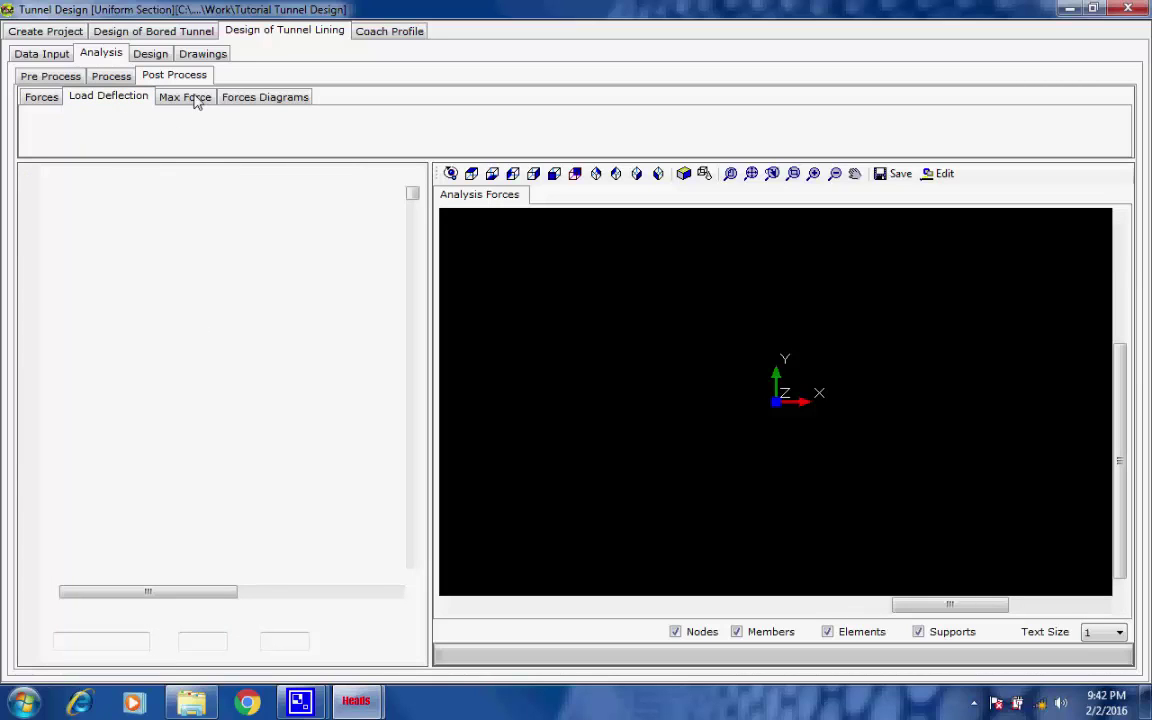
{"action": "left_click", "coordinate": [316, 702]}
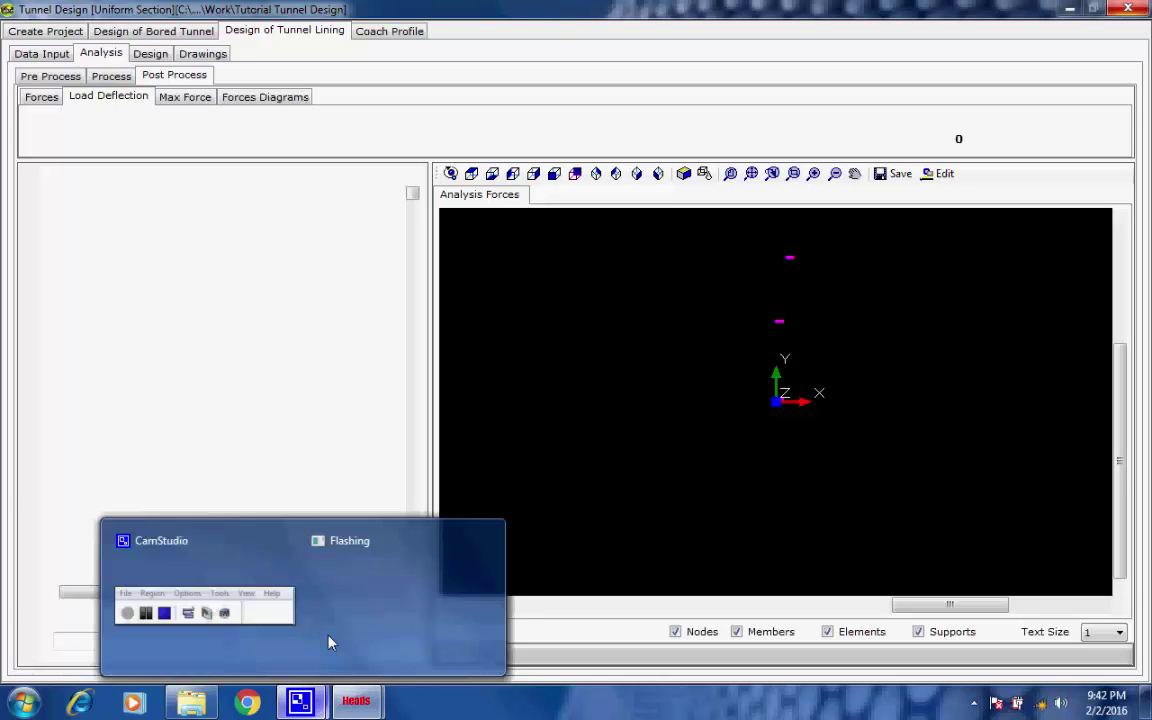
{"action": "left_click", "coordinate": [272, 618]}
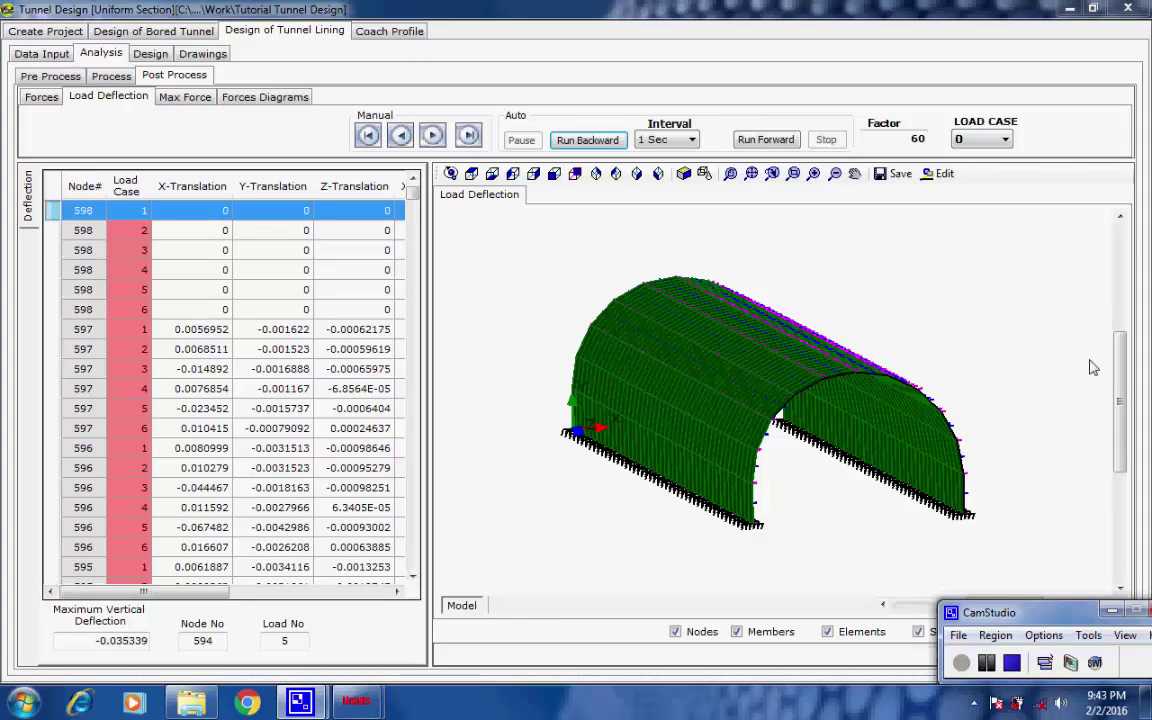
{"action": "left_click", "coordinate": [766, 140]}
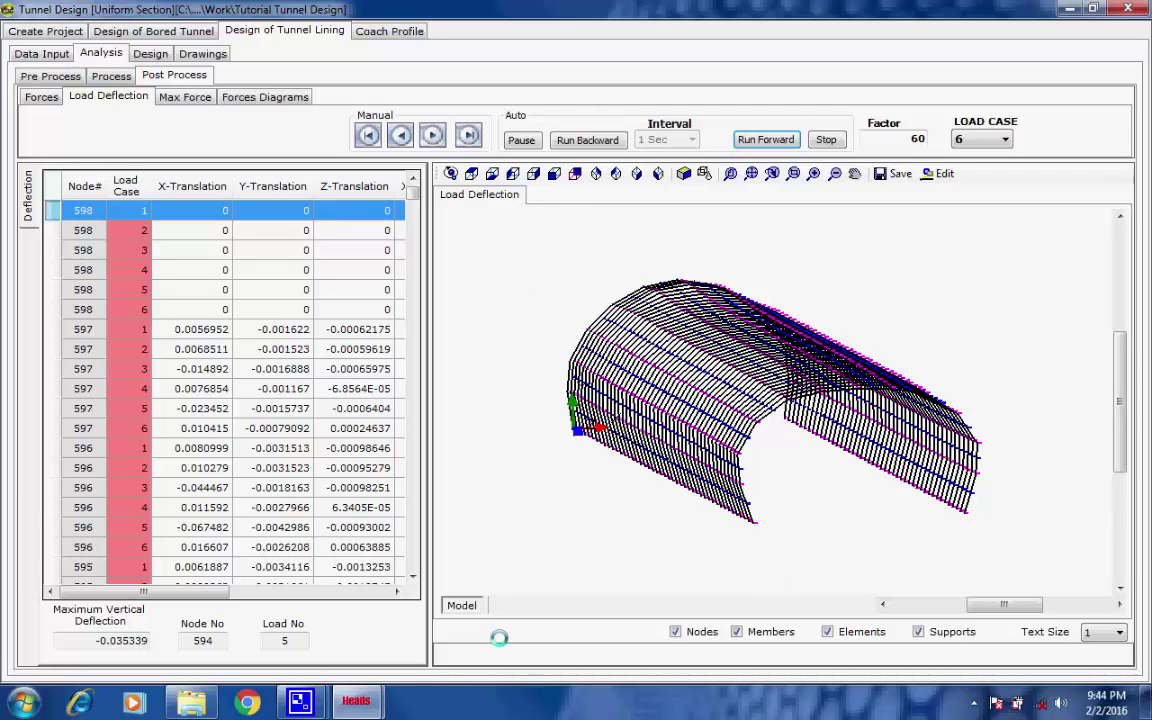
{"action": "mouse_move", "coordinate": [300, 700]}
{"action": "left_click", "coordinate": [269, 538]}
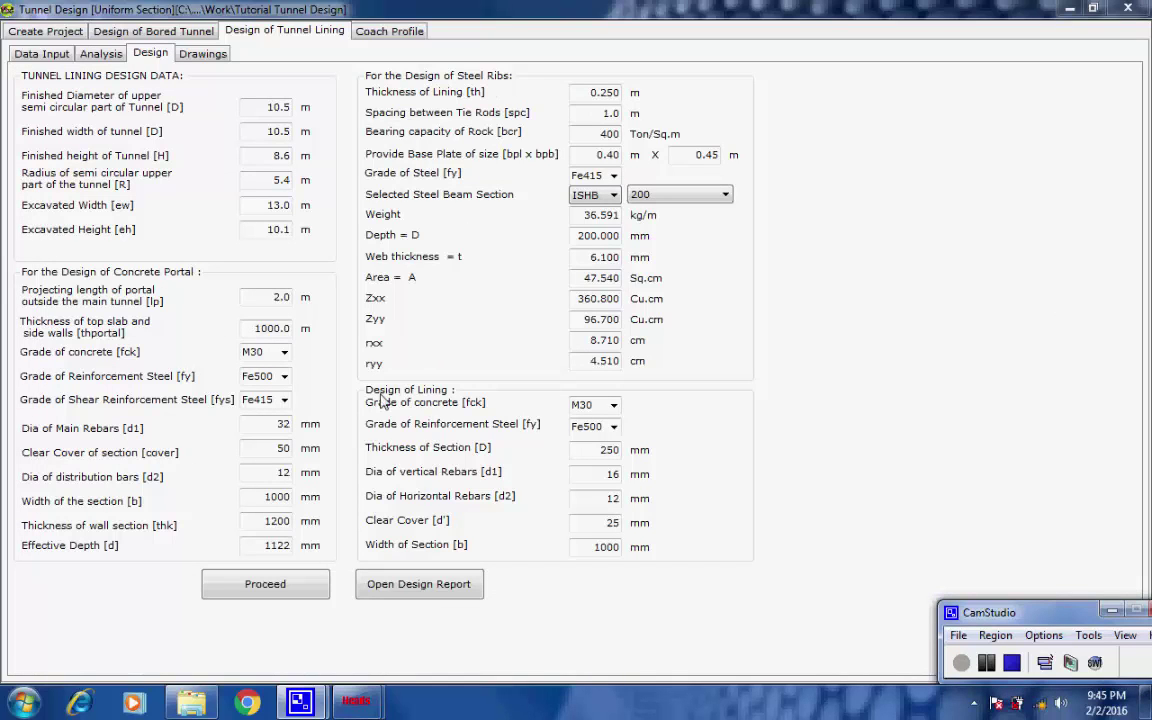
Step: Run the tunnel lining design and examine the top-face reinforcement check for the portal slab in the design report
{"action": "left_click", "coordinate": [257, 590]}
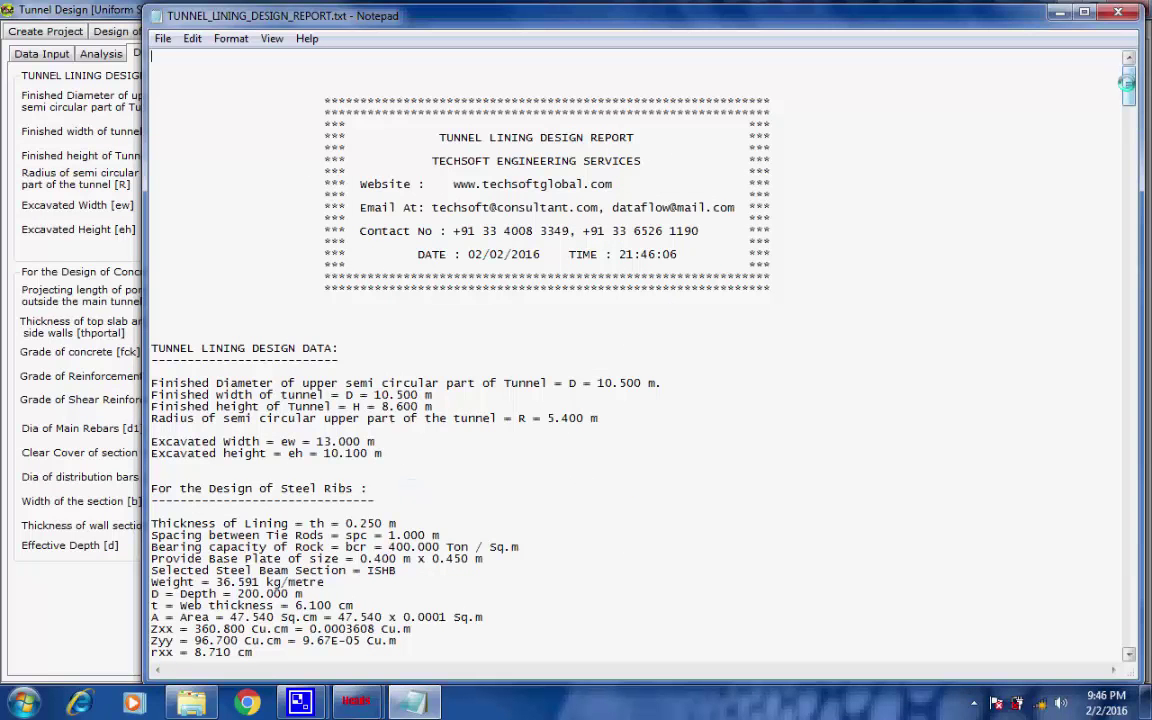
{"action": "left_click_drag", "start_coordinate": [1126, 85], "coordinate": [1117, 438]}
{"action": "left_click_drag", "start_coordinate": [1120, 448], "coordinate": [1122, 507]}
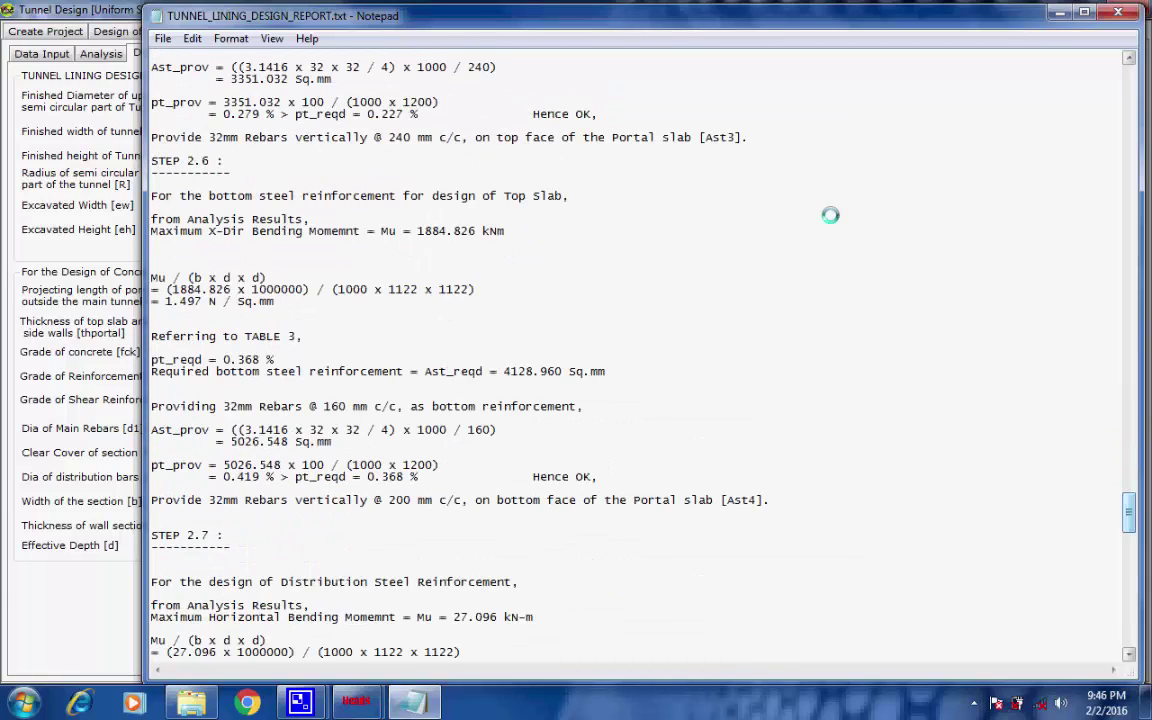
{"action": "left_click_drag", "start_coordinate": [597, 114], "coordinate": [117, 102]}
{"action": "left_click", "coordinate": [578, 195]}
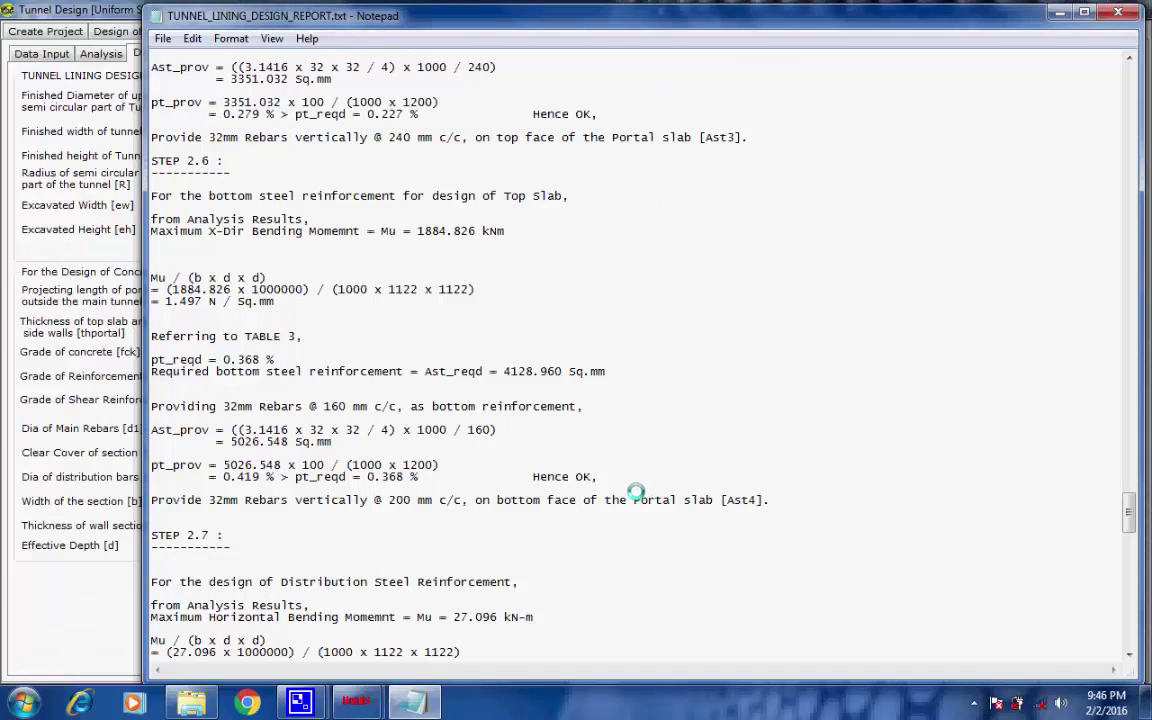
Step: Examine the bottom-face reinforcement check and the provided rebars [Ast4] for the portal slab in the design report
{"action": "left_click_drag", "start_coordinate": [597, 477], "coordinate": [188, 462]}
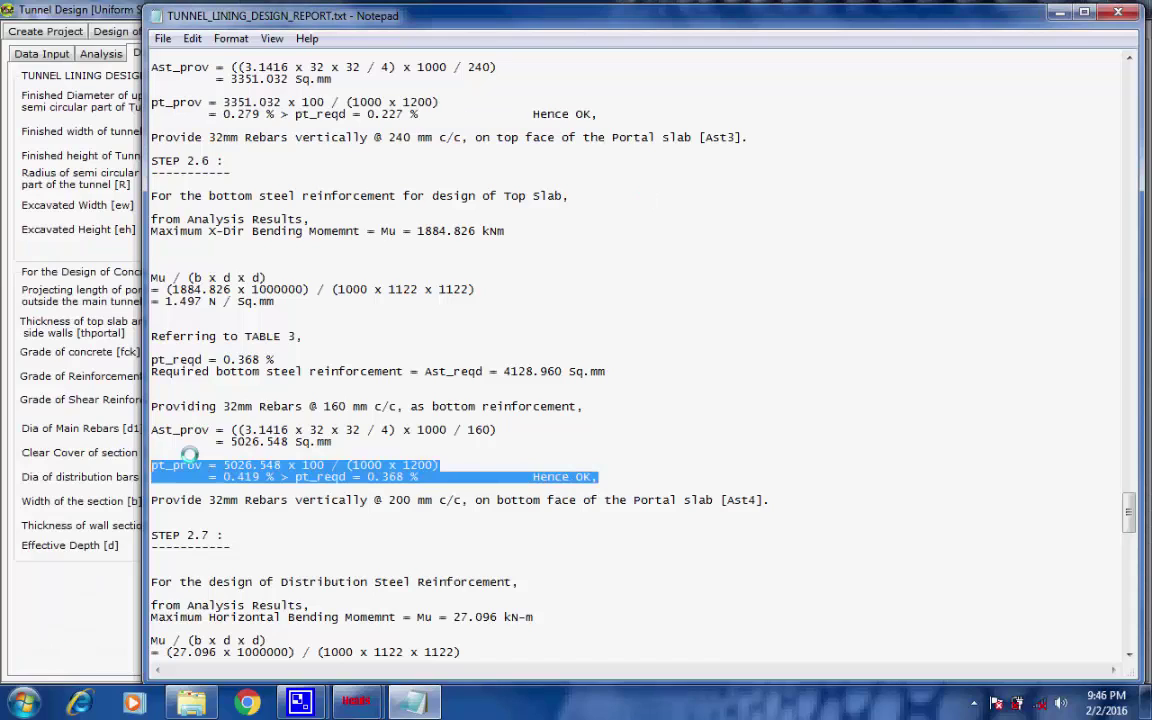
{"action": "left_click", "coordinate": [590, 406]}
{"action": "left_click_drag", "start_coordinate": [305, 405], "coordinate": [140, 408]}
{"action": "left_click", "coordinate": [470, 478]}
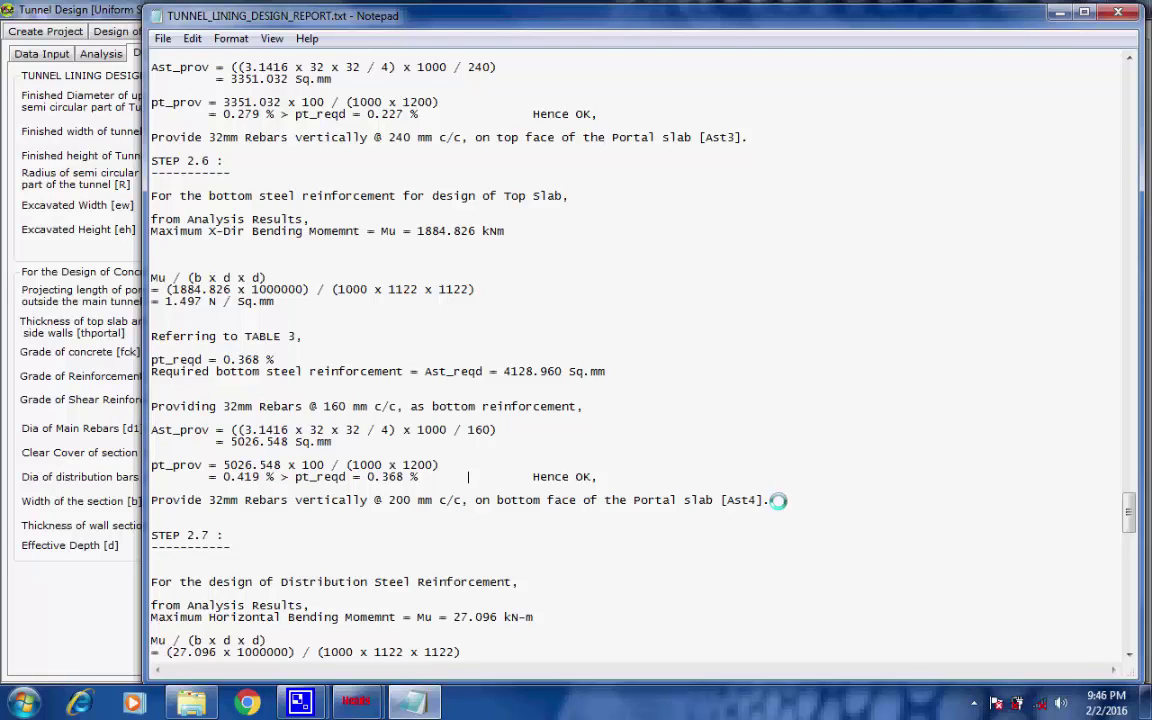
{"action": "left_click_drag", "start_coordinate": [770, 500], "coordinate": [143, 498]}
{"action": "double_click", "coordinate": [520, 500]}
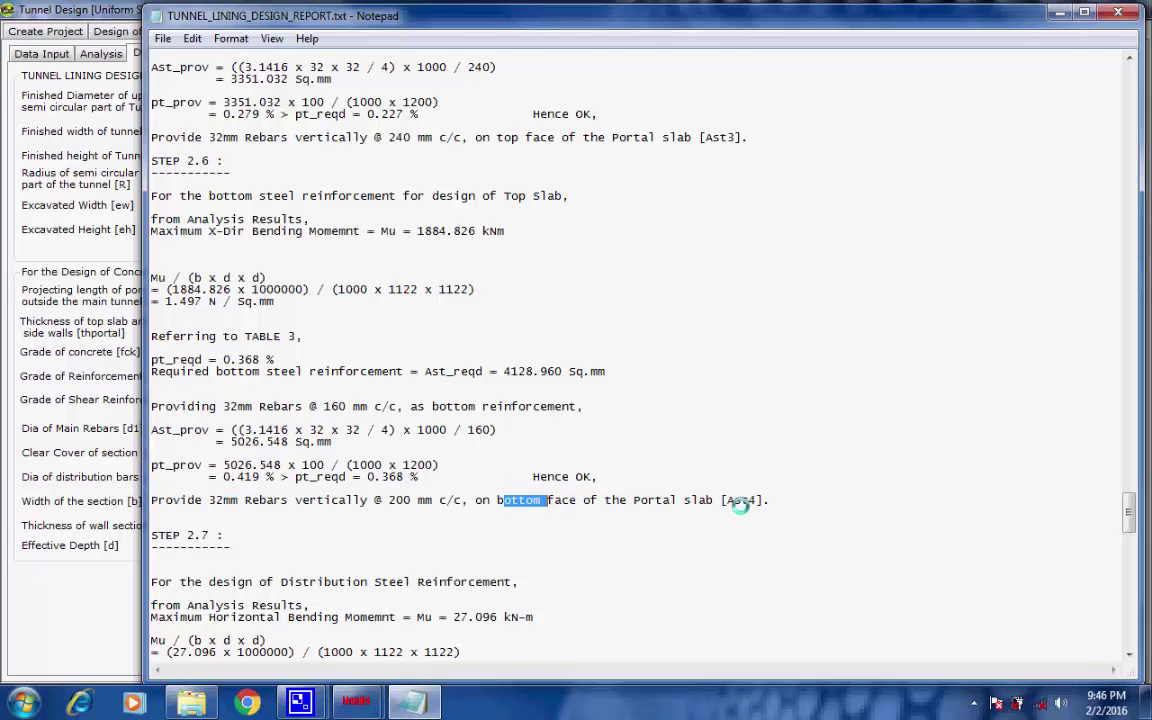
{"action": "left_click_drag", "start_coordinate": [765, 500], "coordinate": [728, 499]}
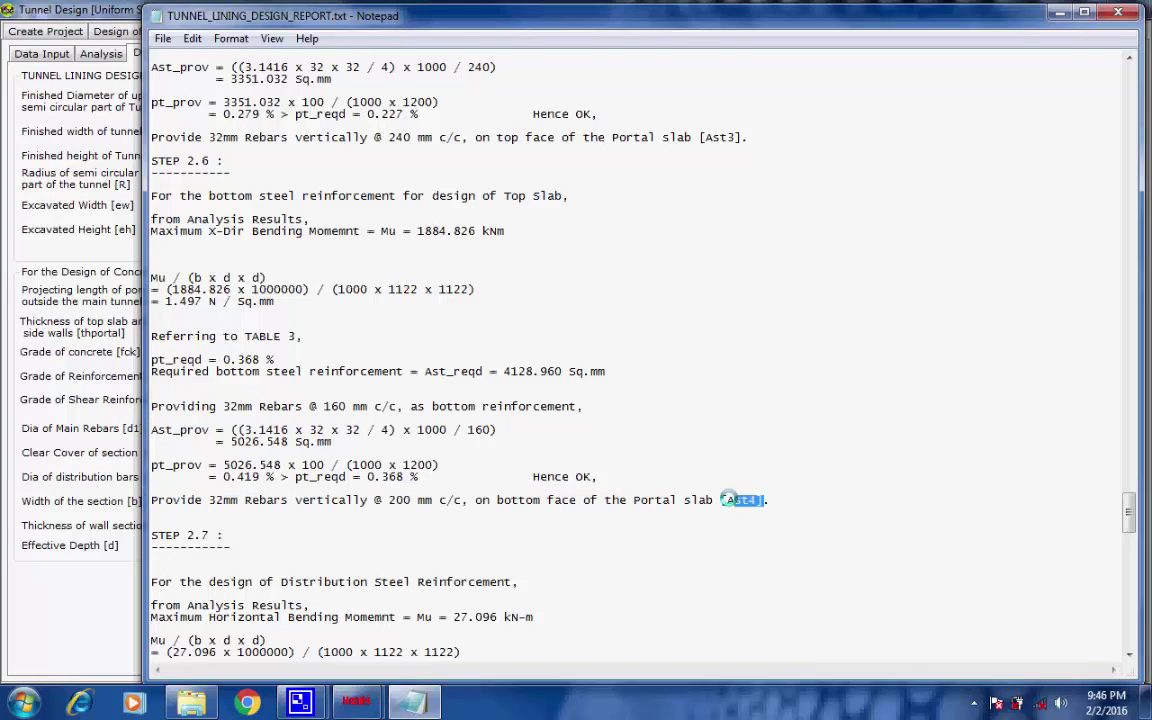
{"action": "left_click", "coordinate": [828, 495]}
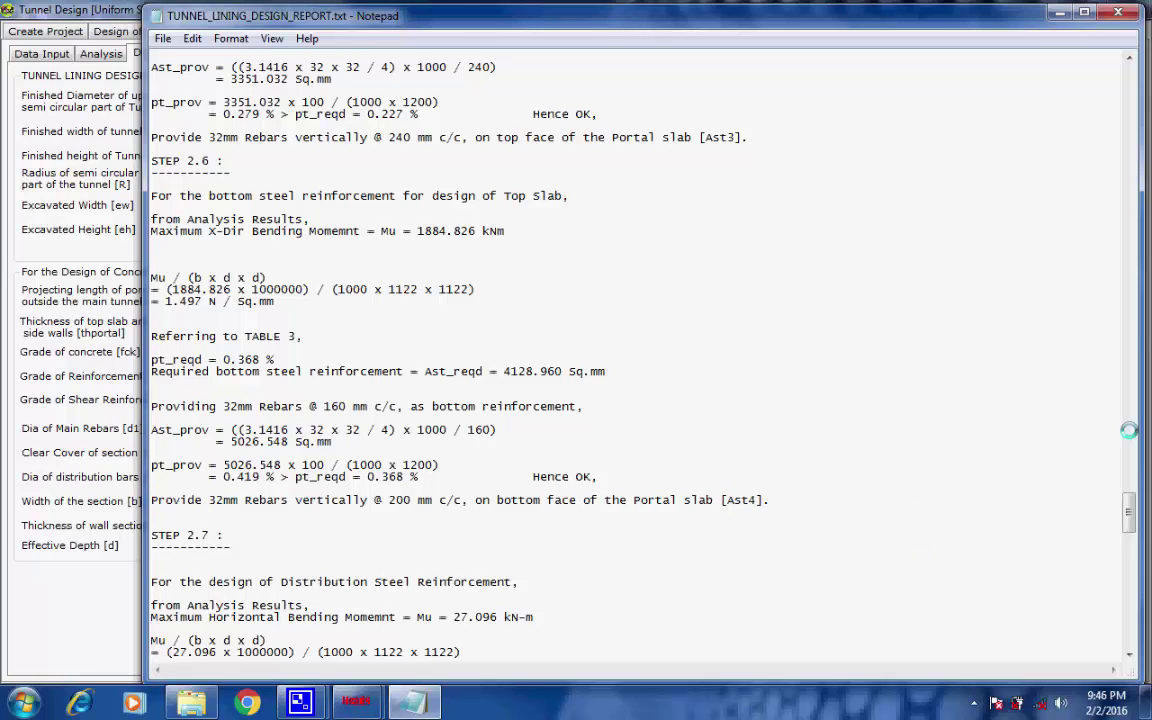
Step: Review the end of the tunnel lining design report, return to its beginning and close it
{"action": "left_click_drag", "start_coordinate": [1127, 510], "coordinate": [1126, 625]}
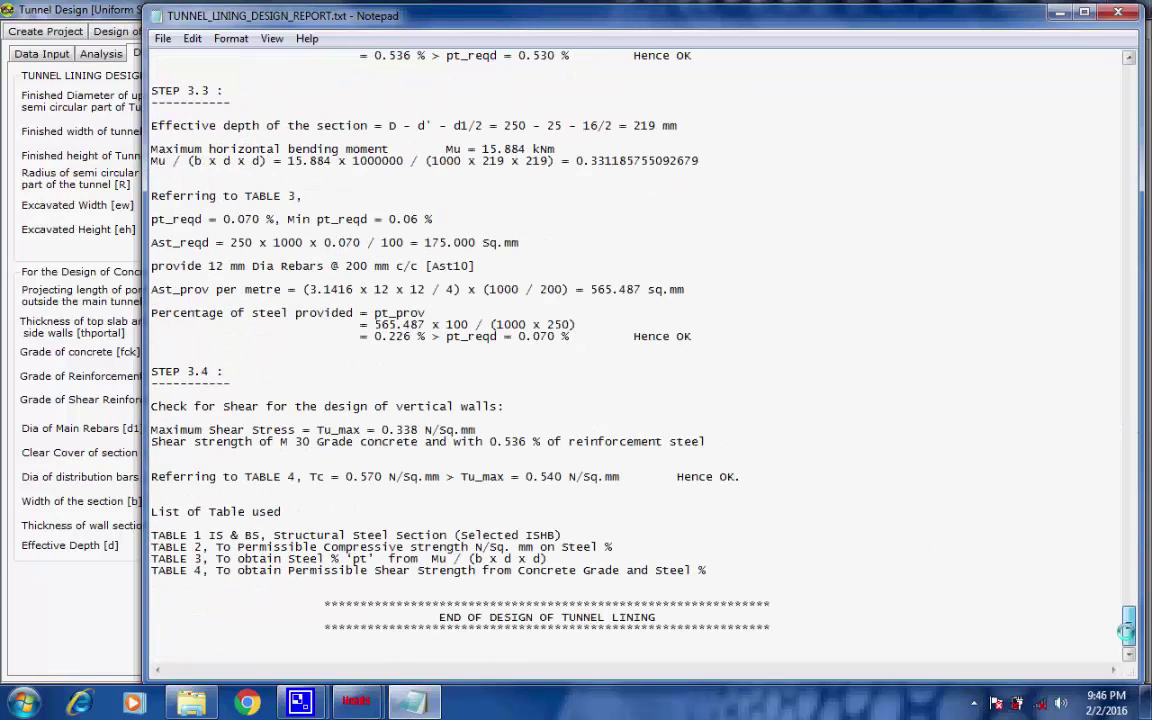
{"action": "left_click_drag", "start_coordinate": [662, 615], "coordinate": [448, 616]}
{"action": "left_click", "coordinate": [873, 595]}
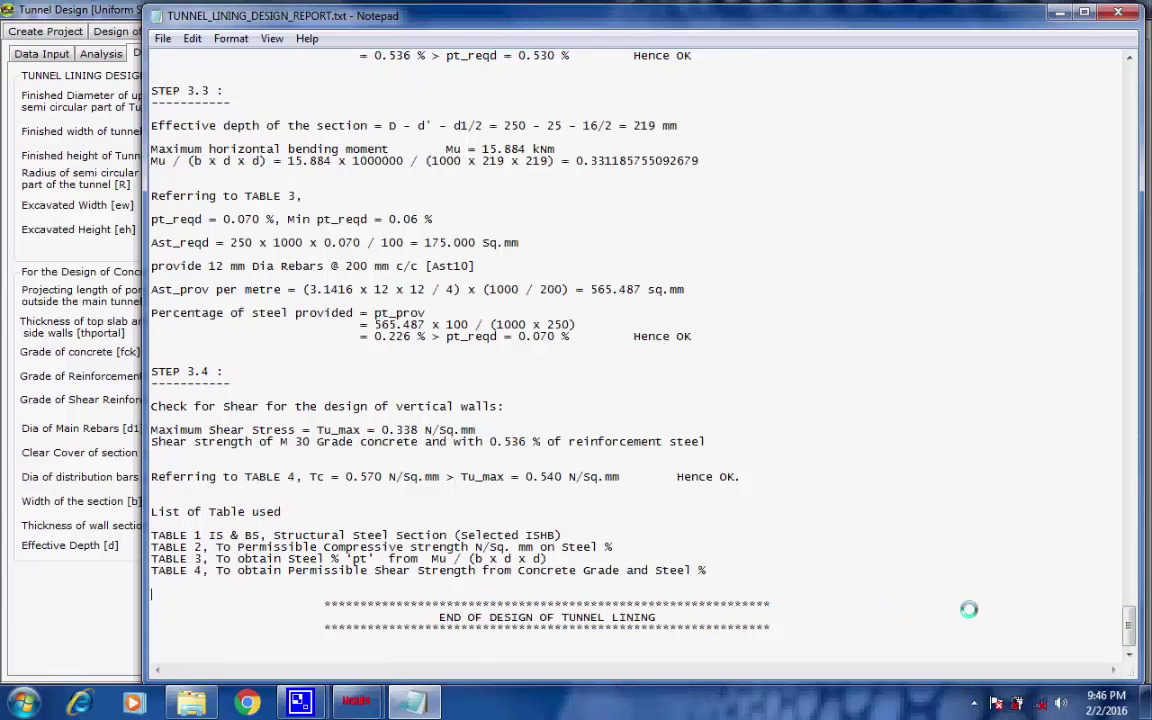
{"action": "left_click_drag", "start_coordinate": [1125, 630], "coordinate": [1127, 80]}
{"action": "left_click", "coordinate": [1113, 12]}
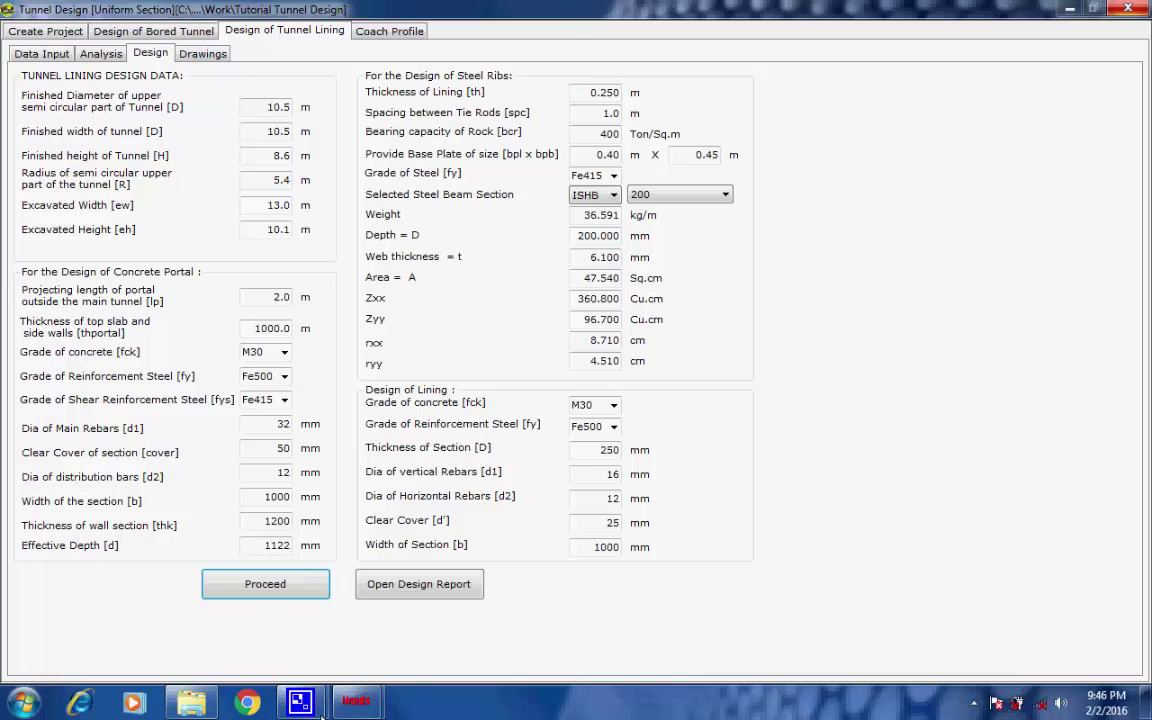
Step: Open the tunnel drawings for viewing and display 02 STEEL RIBS DETAILS OF TUNNEL ZONE.dwg
{"action": "mouse_move", "coordinate": [302, 704]}
{"action": "left_click", "coordinate": [180, 590]}
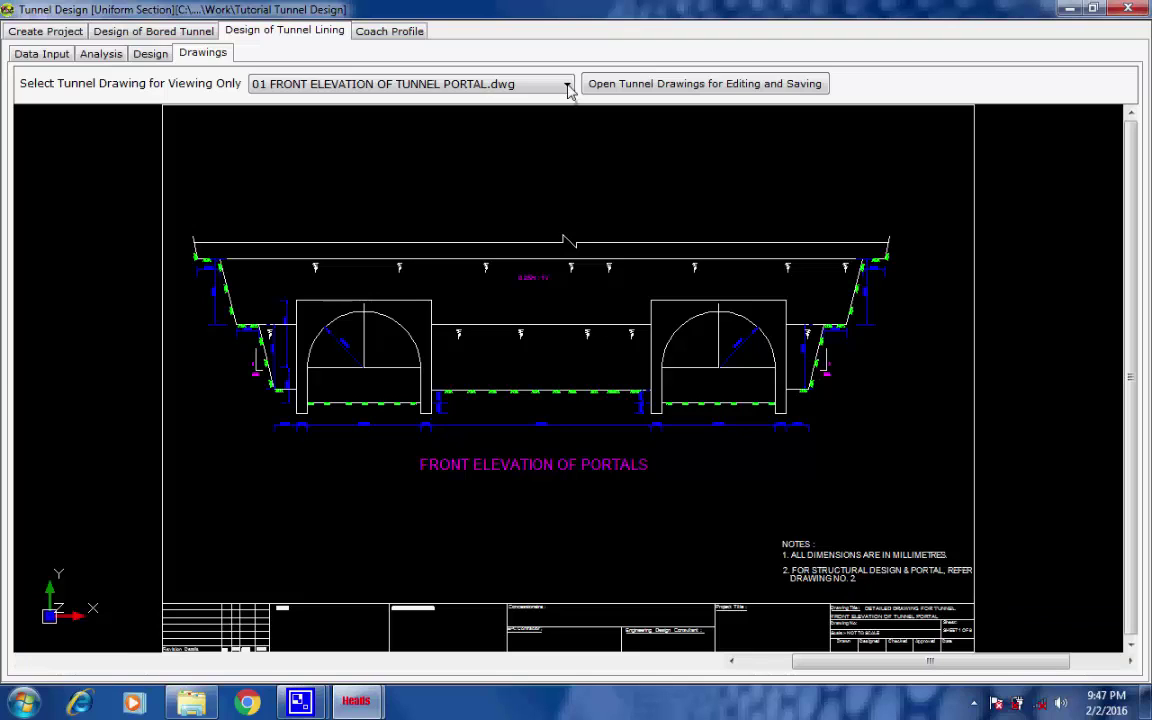
{"action": "left_click", "coordinate": [567, 86]}
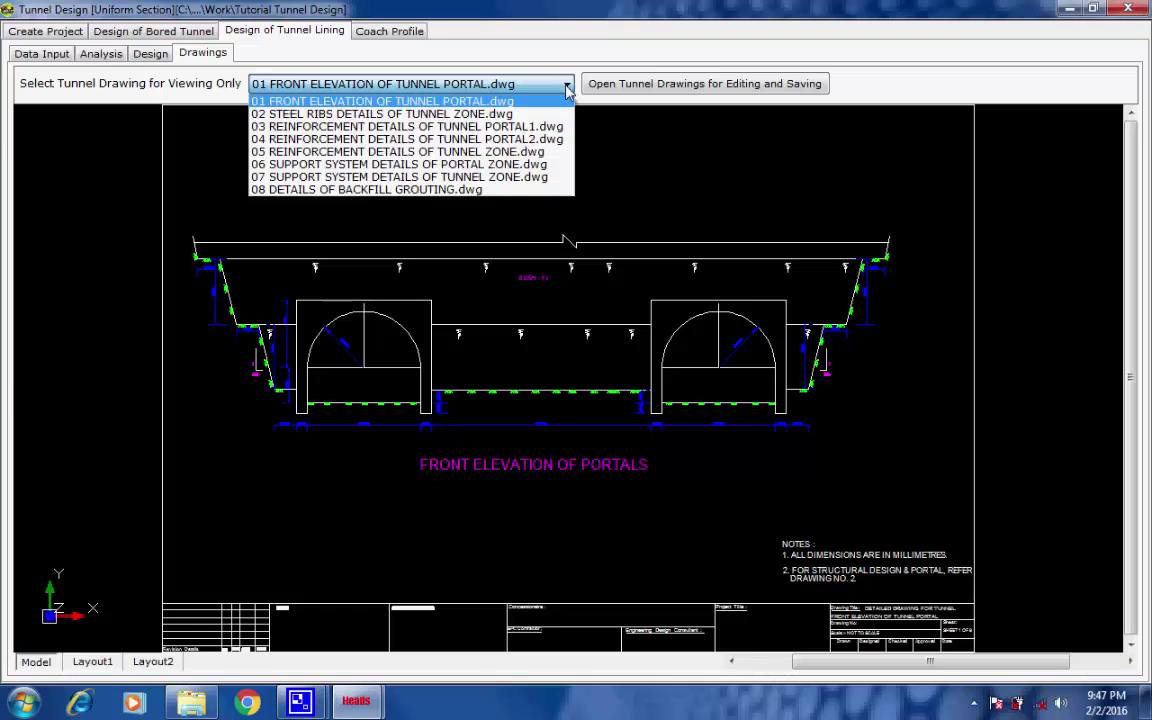
{"action": "left_click", "coordinate": [463, 114]}
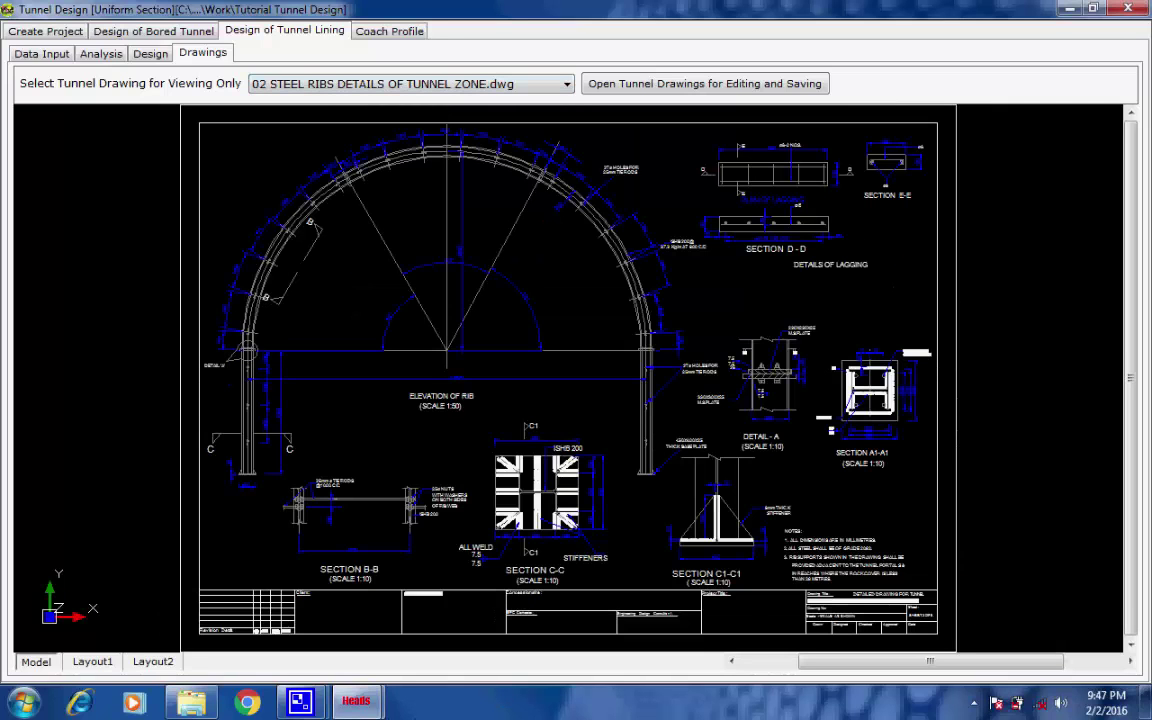
{"action": "mouse_move", "coordinate": [360, 702]}
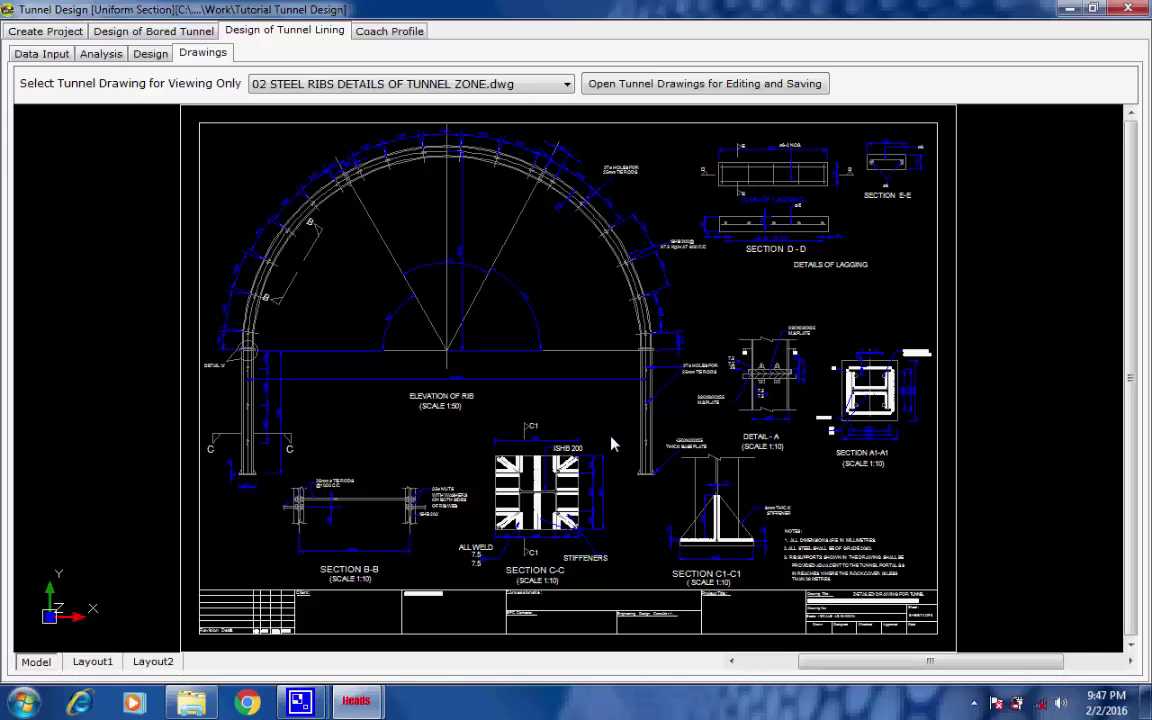
{"action": "scroll", "coordinate": [600, 418], "scroll_direction": "up", "scroll_amount": 1}
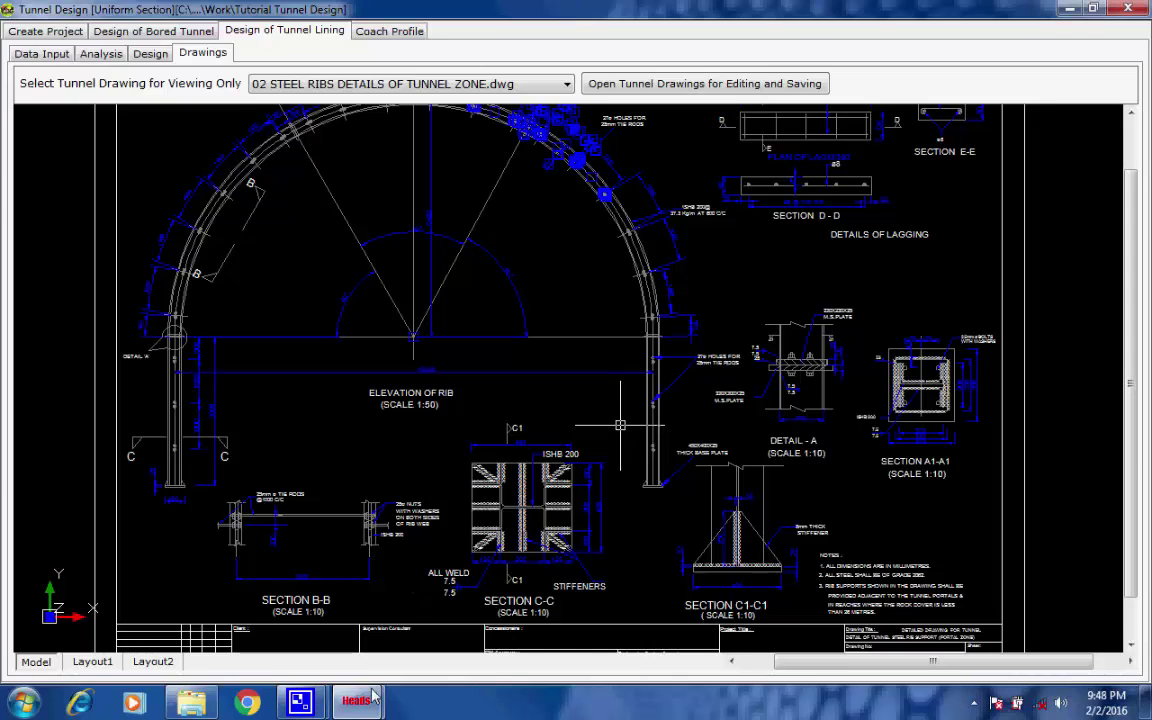
{"action": "mouse_move", "coordinate": [300, 700]}
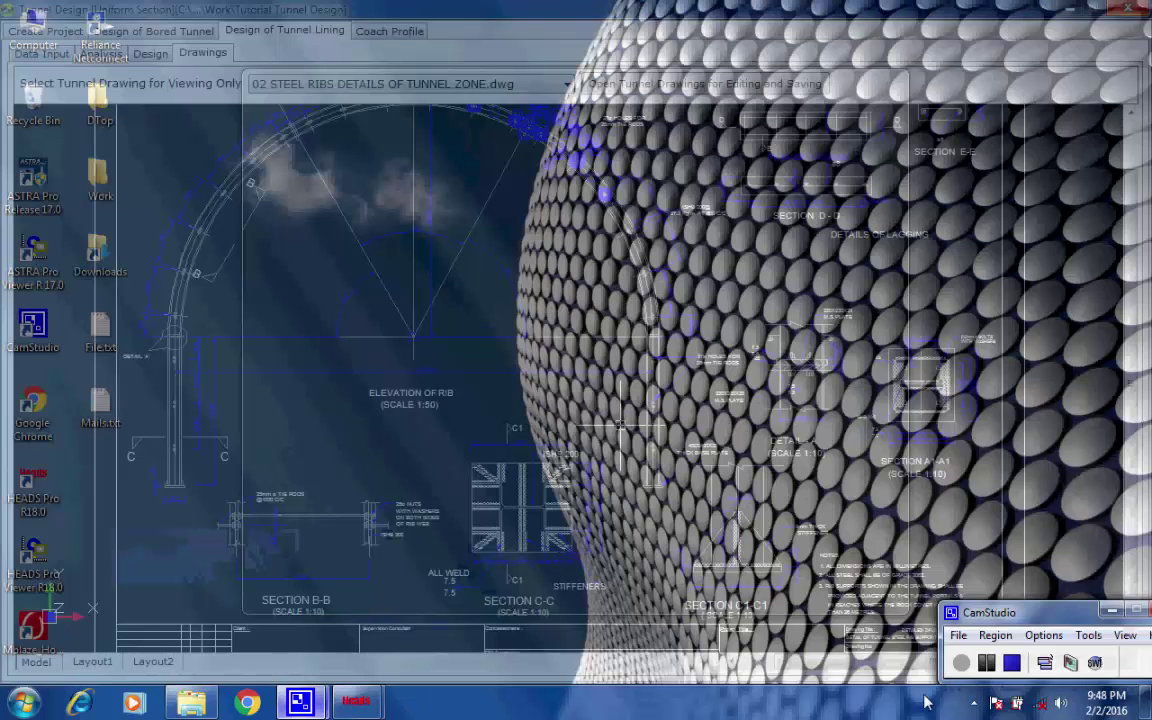
{"action": "left_click", "coordinate": [278, 620]}
{"action": "left_click", "coordinate": [987, 665]}
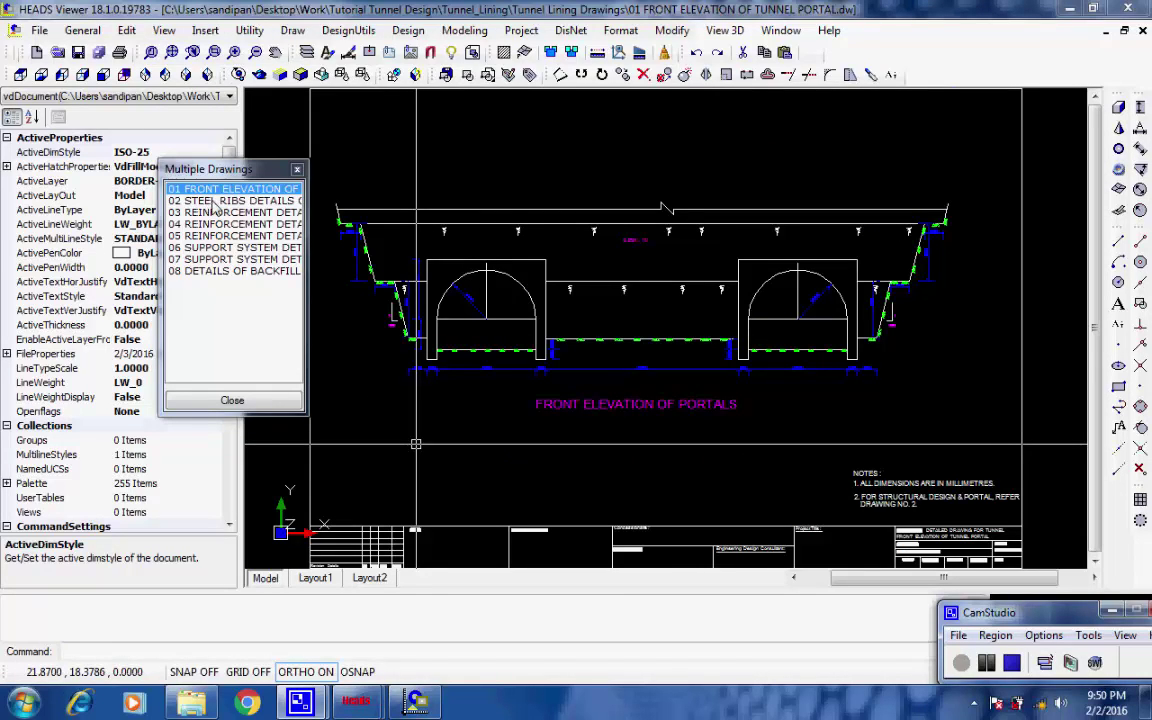
Step: In HEADS Viewer, open drawing 02 of the steel ribs and examine Section C-C, the base plate and Detail A
{"action": "left_click", "coordinate": [212, 201]}
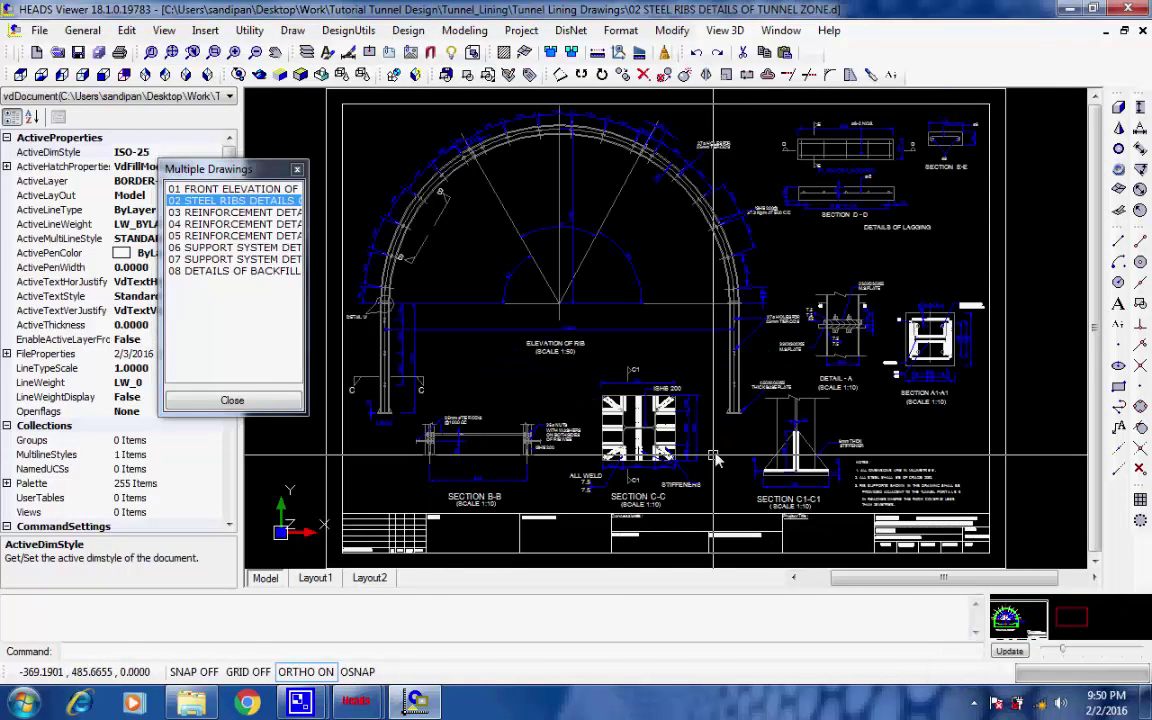
{"action": "scroll", "coordinate": [714, 456], "scroll_direction": "up", "scroll_amount": 2}
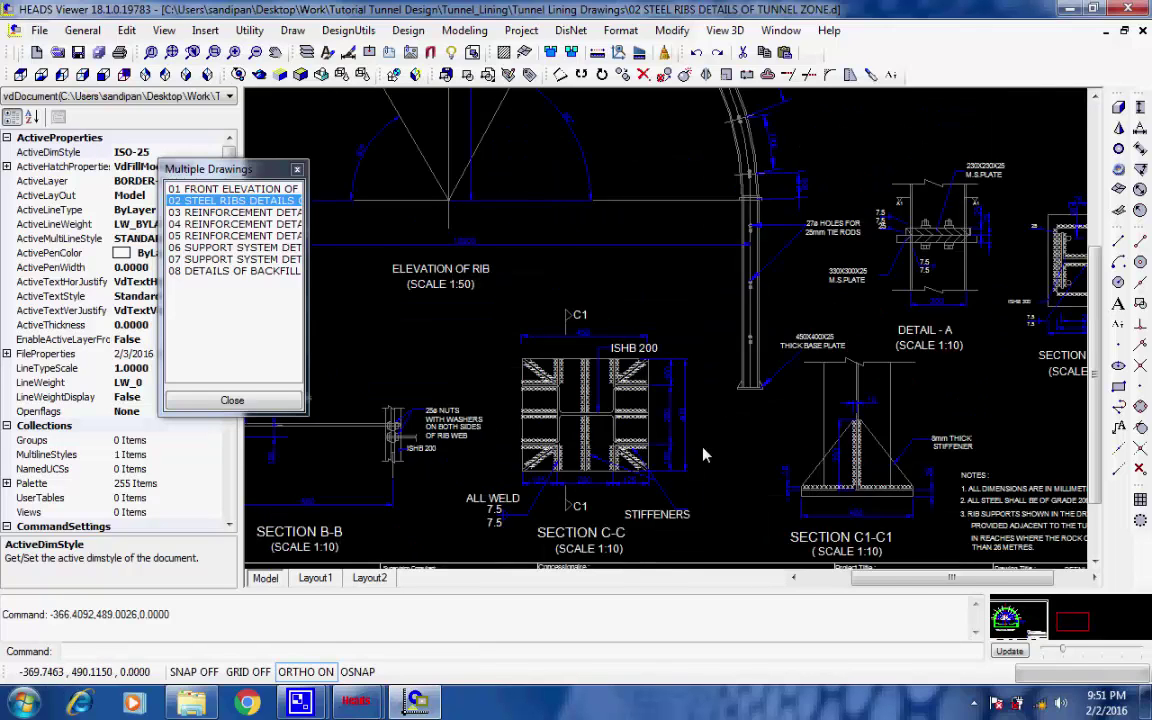
{"action": "scroll", "coordinate": [703, 452], "scroll_direction": "up", "scroll_amount": 1}
{"action": "scroll", "coordinate": [703, 452], "scroll_direction": "up", "scroll_amount": 1}
{"action": "scroll", "coordinate": [704, 430], "scroll_direction": "down", "scroll_amount": 1}
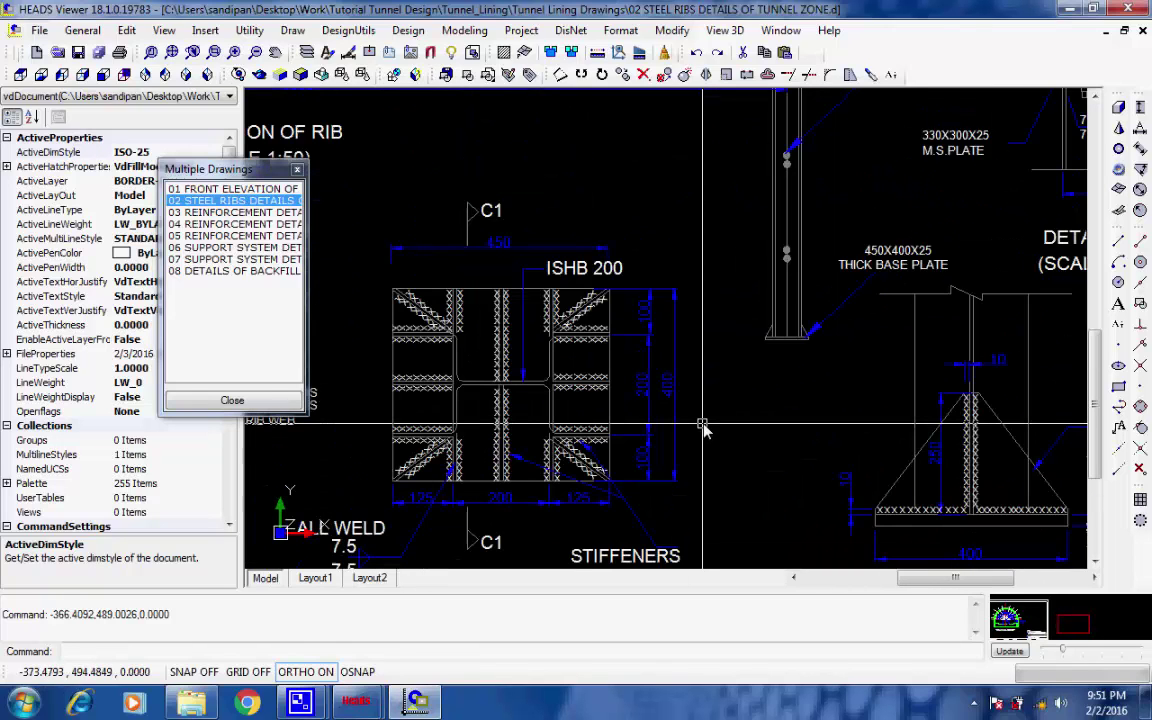
{"action": "scroll", "coordinate": [704, 430], "scroll_direction": "down", "scroll_amount": 1}
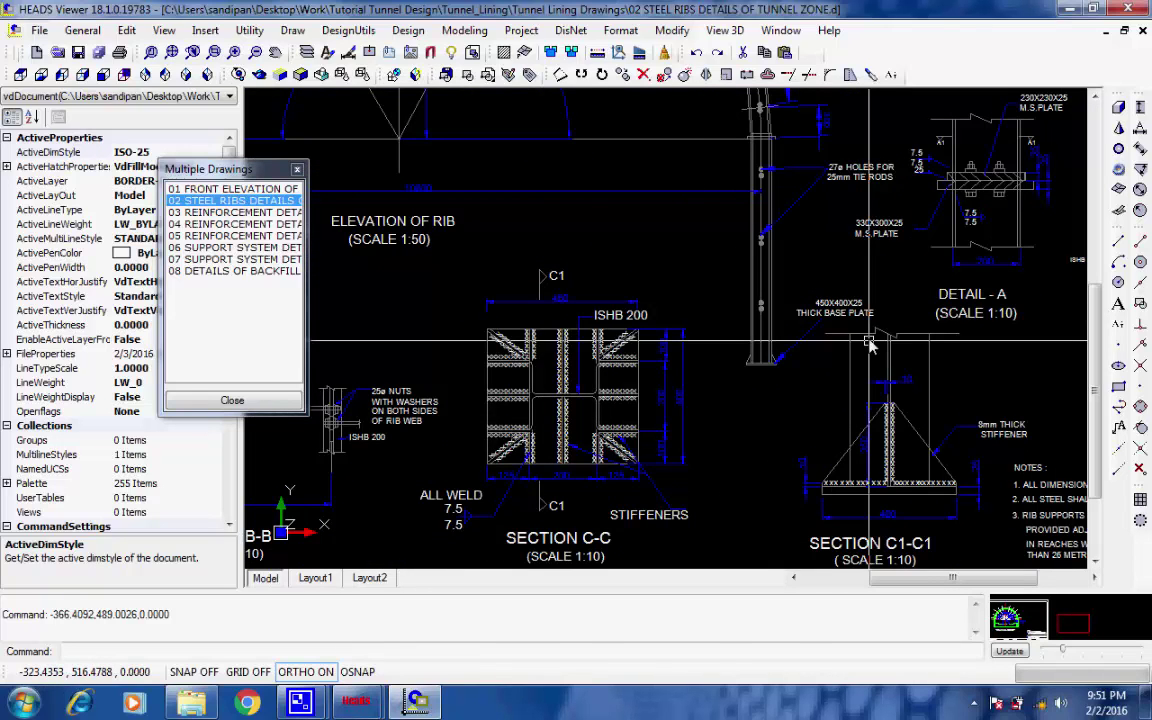
{"action": "scroll", "coordinate": [850, 310], "scroll_direction": "up", "scroll_amount": 1}
{"action": "scroll", "coordinate": [925, 245], "scroll_direction": "down", "scroll_amount": 1}
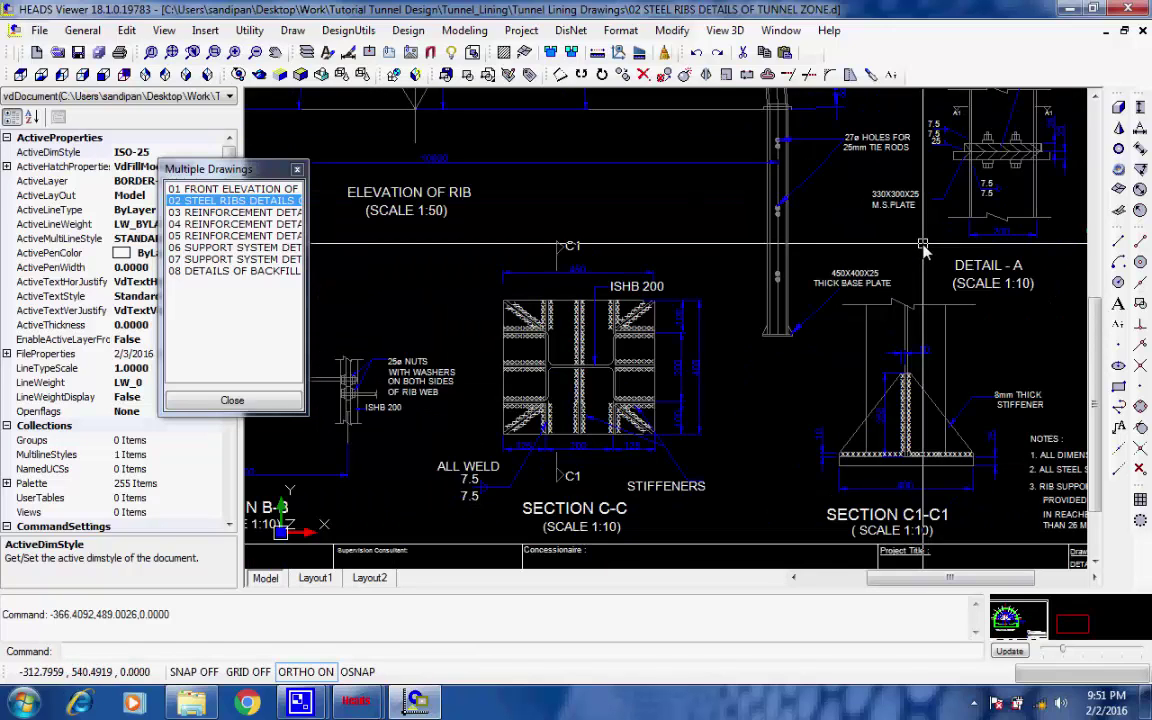
{"action": "scroll", "coordinate": [925, 250], "scroll_direction": "down", "scroll_amount": 2}
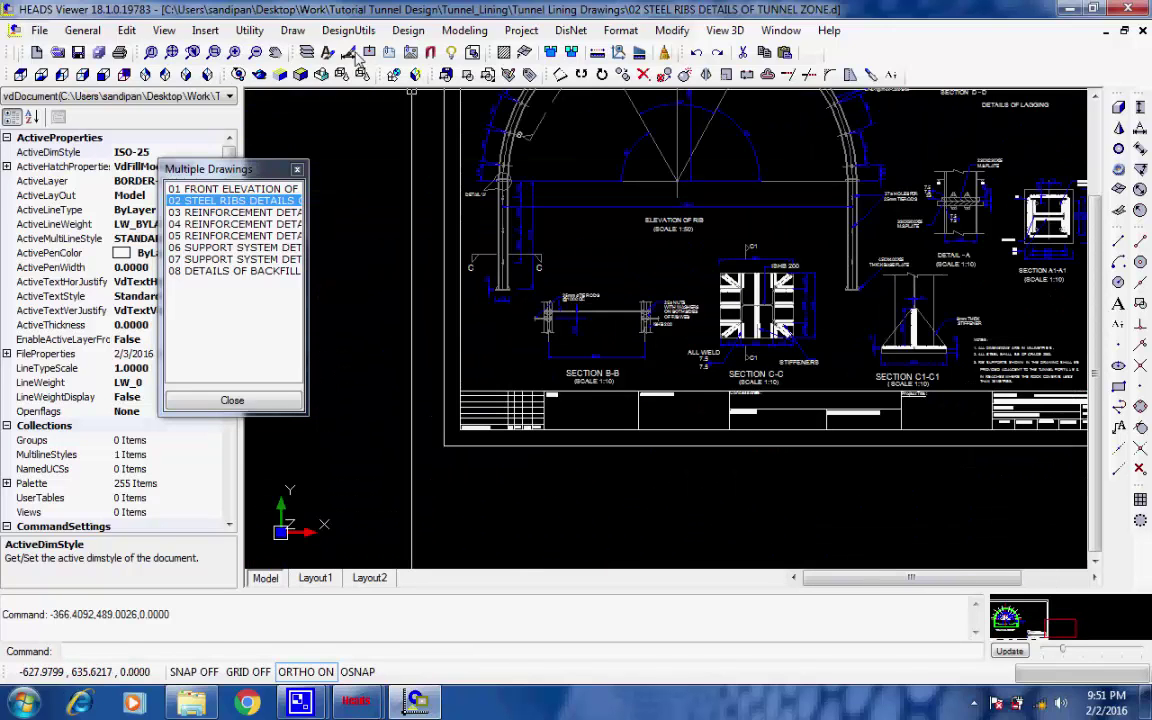
{"action": "left_click", "coordinate": [171, 52]}
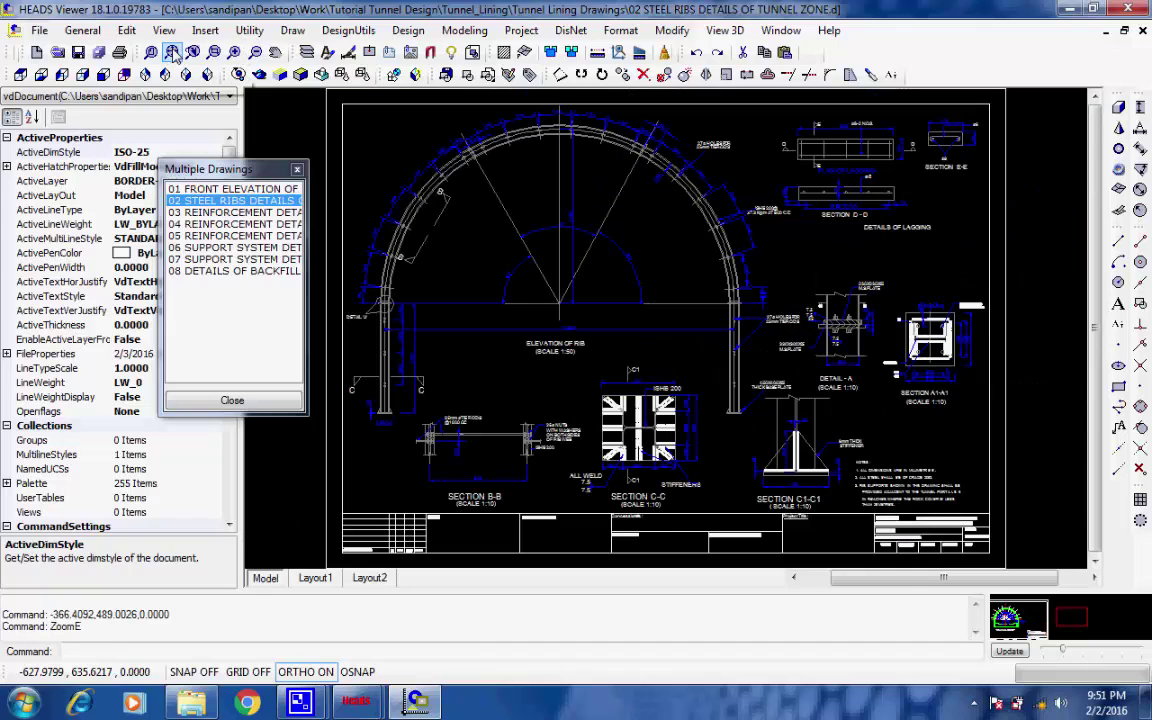
Step: Open drawing 03 and examine the reinforcement details in Section 1-1 through the tunnel portal
{"action": "left_click", "coordinate": [215, 212]}
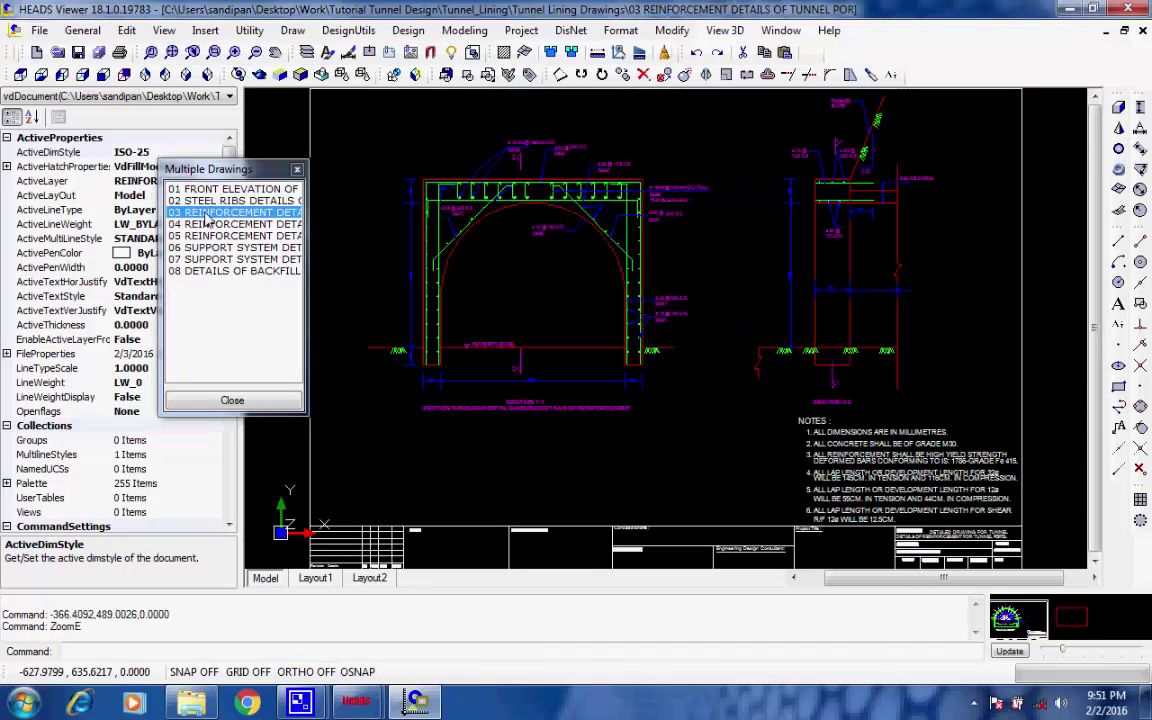
{"action": "left_click", "coordinate": [524, 433]}
{"action": "scroll", "coordinate": [524, 430], "scroll_direction": "up", "scroll_amount": 5}
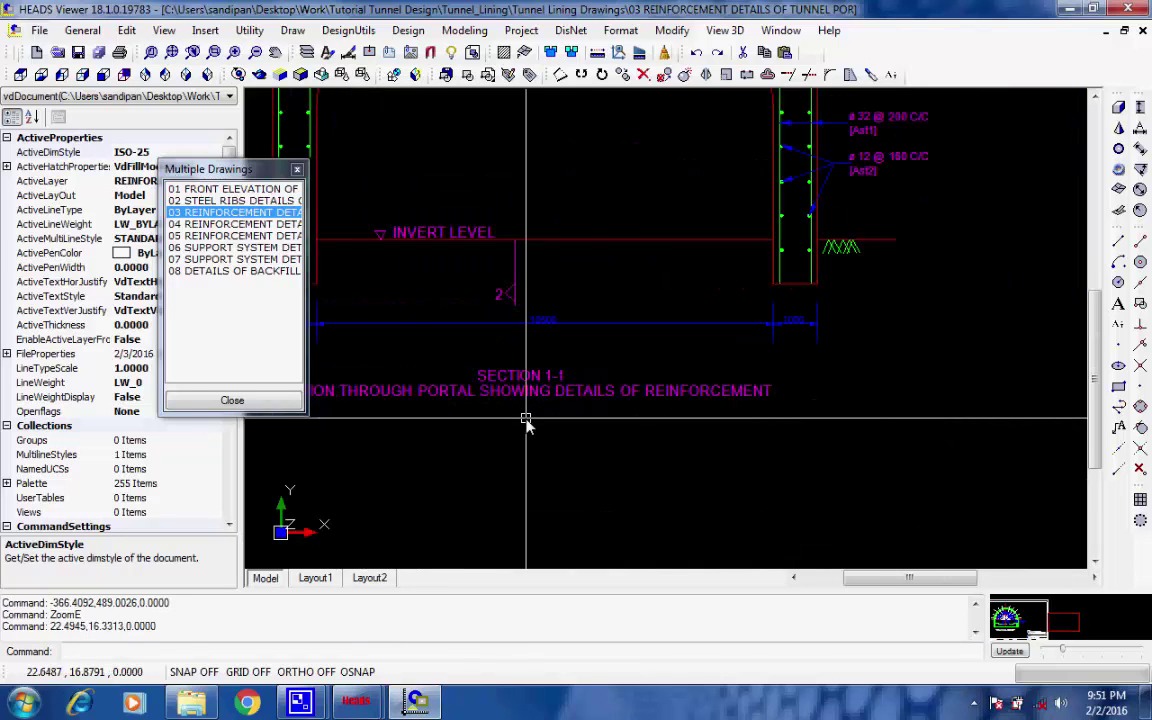
{"action": "middle_click_drag", "start_coordinate": [526, 424], "coordinate": [647, 424]}
{"action": "scroll", "coordinate": [684, 260], "scroll_direction": "down", "scroll_amount": 5}
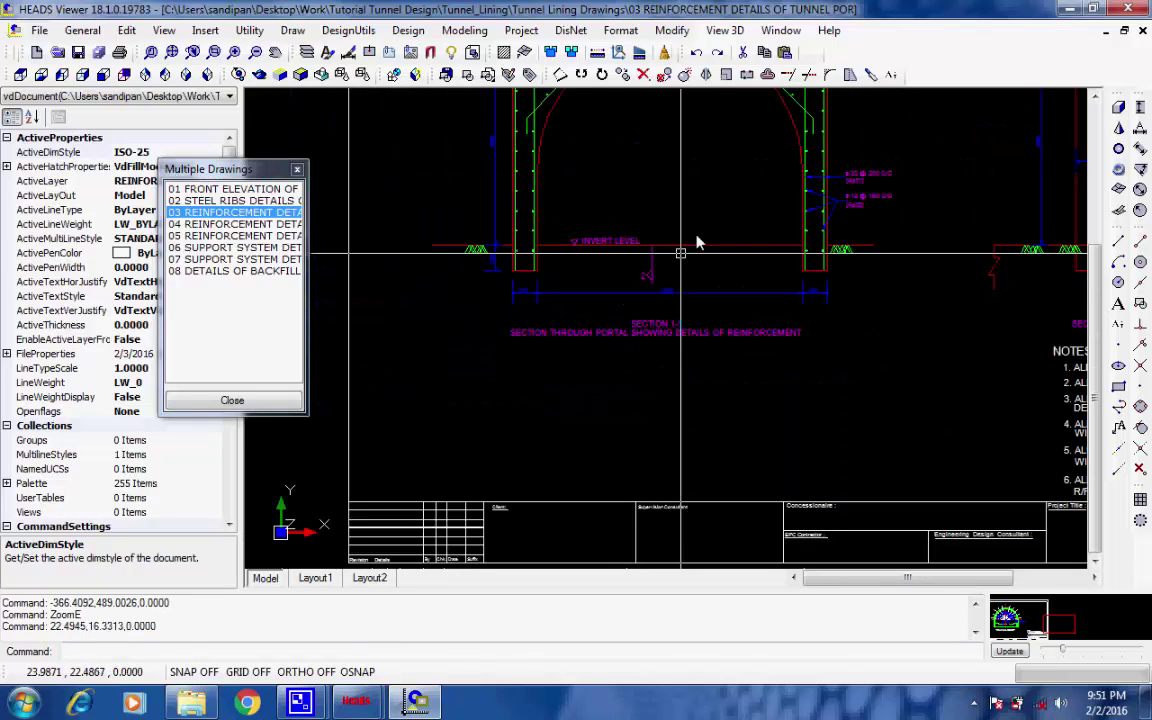
{"action": "scroll", "coordinate": [681, 367], "scroll_direction": "up", "scroll_amount": 2}
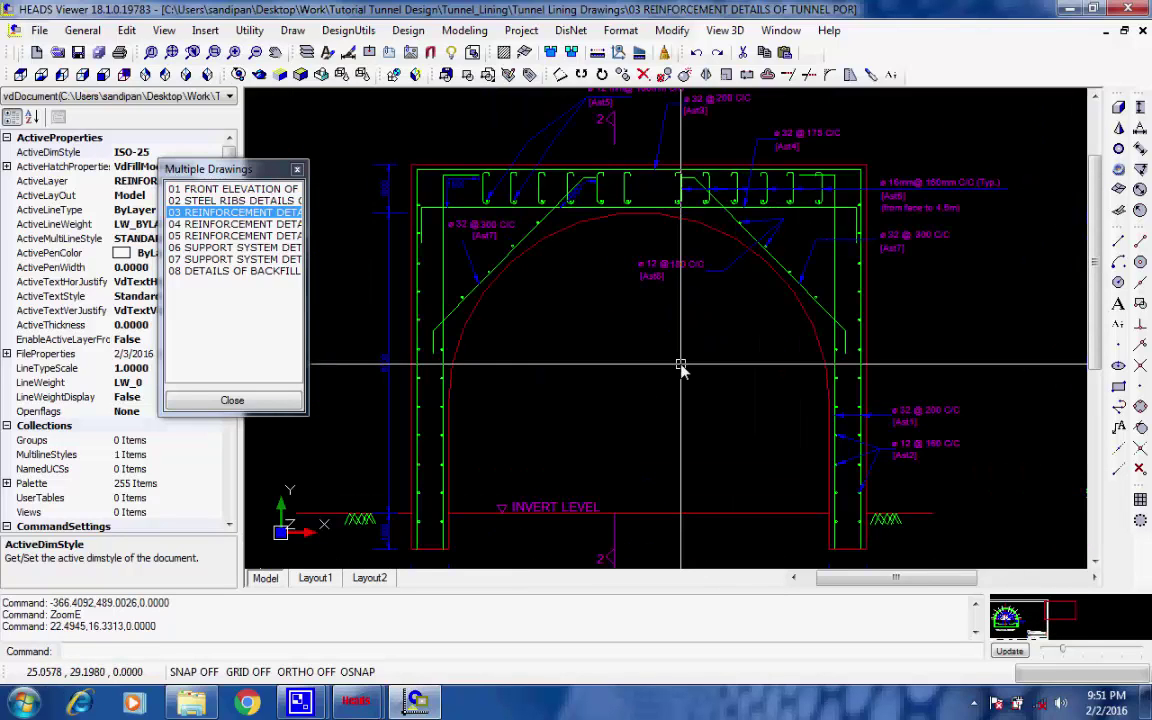
{"action": "middle_click_drag", "start_coordinate": [686, 327], "coordinate": [686, 372]}
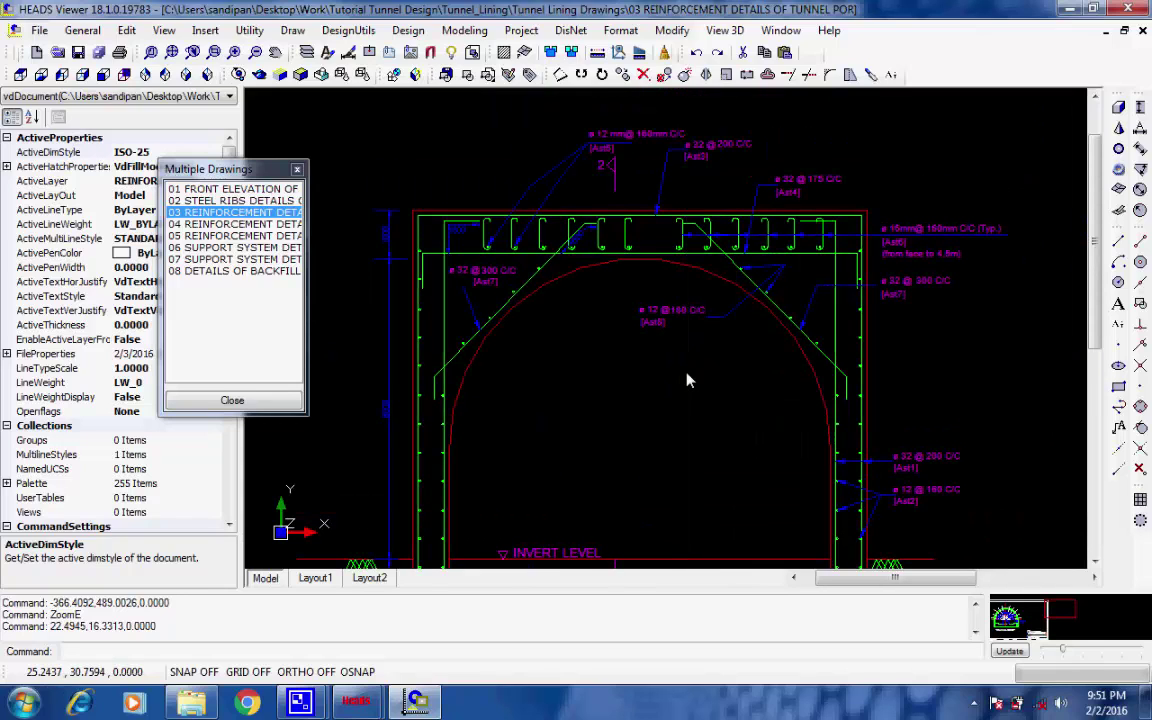
{"action": "left_click", "coordinate": [173, 54]}
Step: Open drawing 04 and inspect the portal reinforcement layout and its bar labels
{"action": "left_click", "coordinate": [224, 224]}
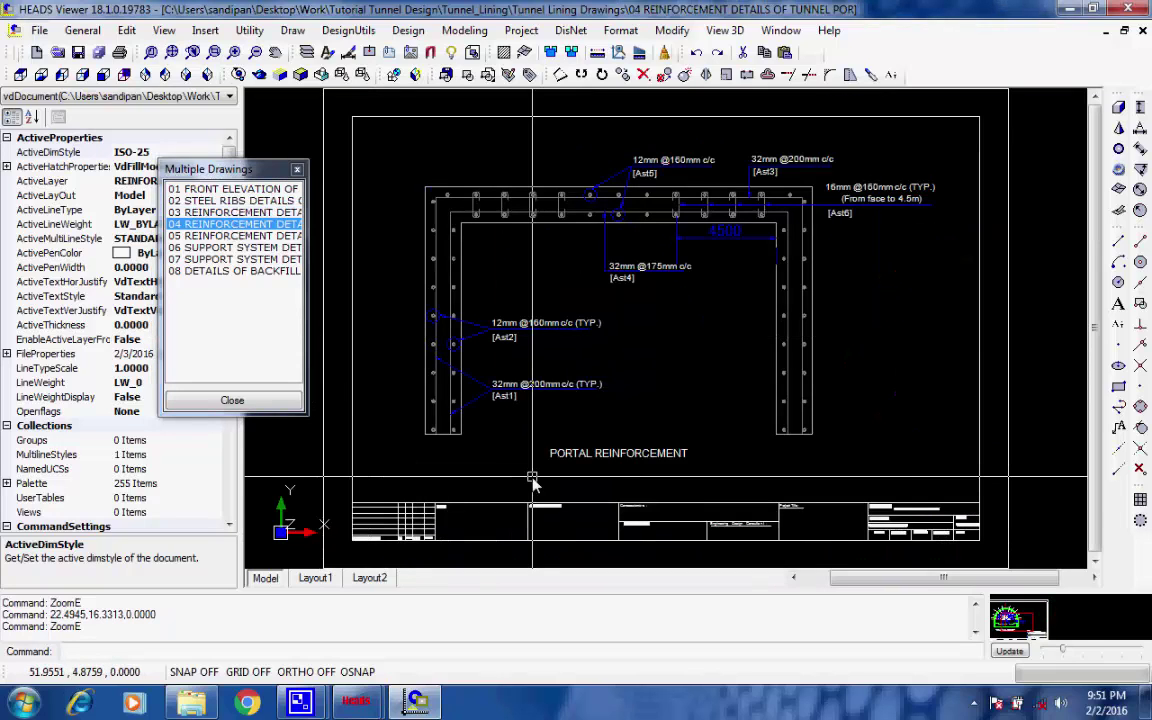
{"action": "scroll", "coordinate": [533, 480], "scroll_direction": "up", "scroll_amount": 5}
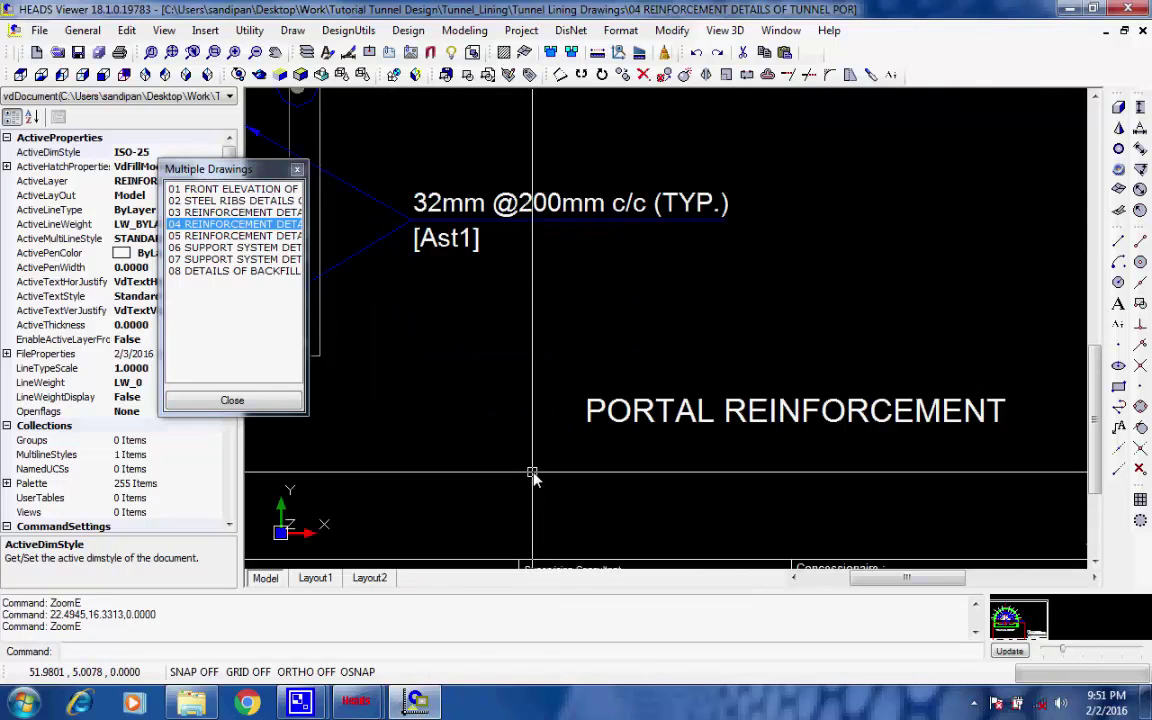
{"action": "scroll", "coordinate": [533, 477], "scroll_direction": "down", "scroll_amount": 5}
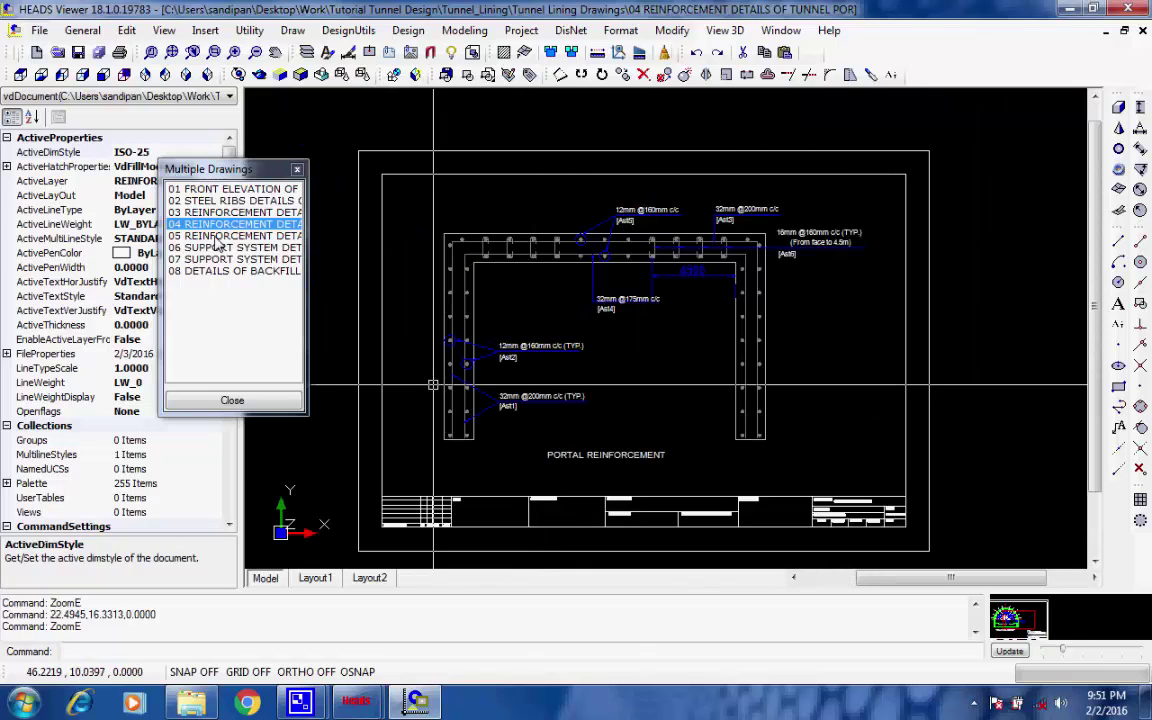
Step: Open drawing 05 and examine the liner reinforcement labels Ast10 and Ast9, the tunnel cross-section and the title block
{"action": "left_click", "coordinate": [214, 236]}
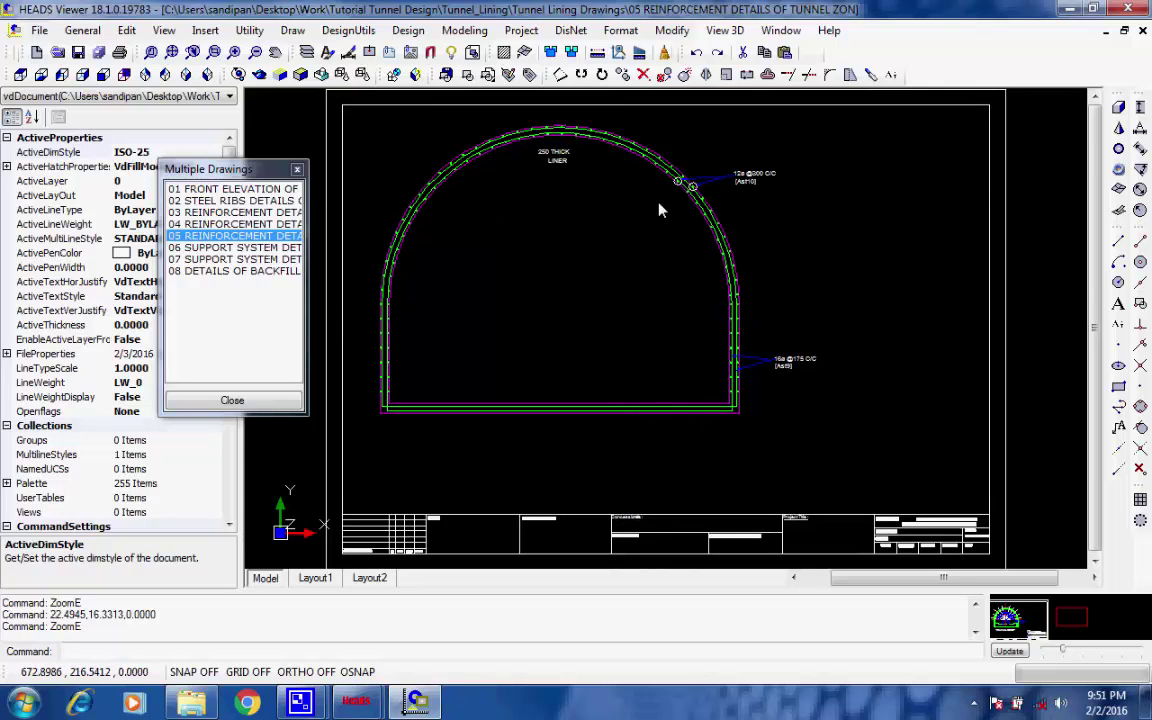
{"action": "scroll", "coordinate": [660, 205], "scroll_direction": "up", "scroll_amount": 6}
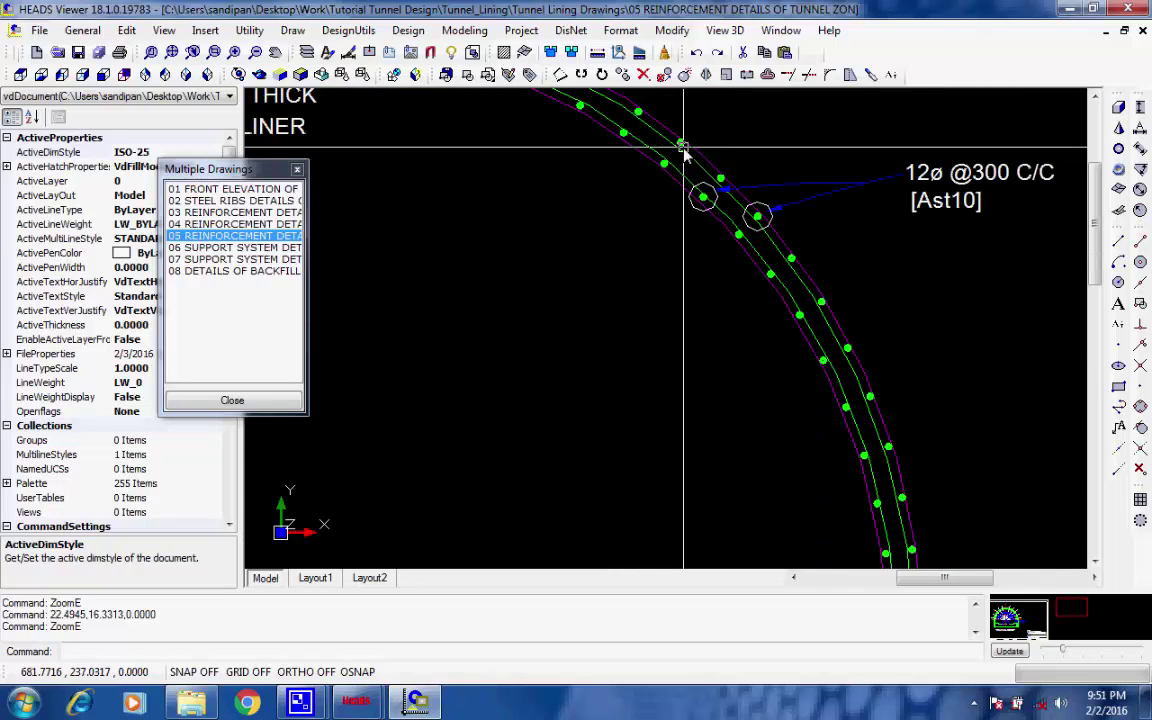
{"action": "scroll", "coordinate": [683, 148], "scroll_direction": "down", "scroll_amount": 4}
{"action": "scroll", "coordinate": [586, 411], "scroll_direction": "down", "scroll_amount": 4}
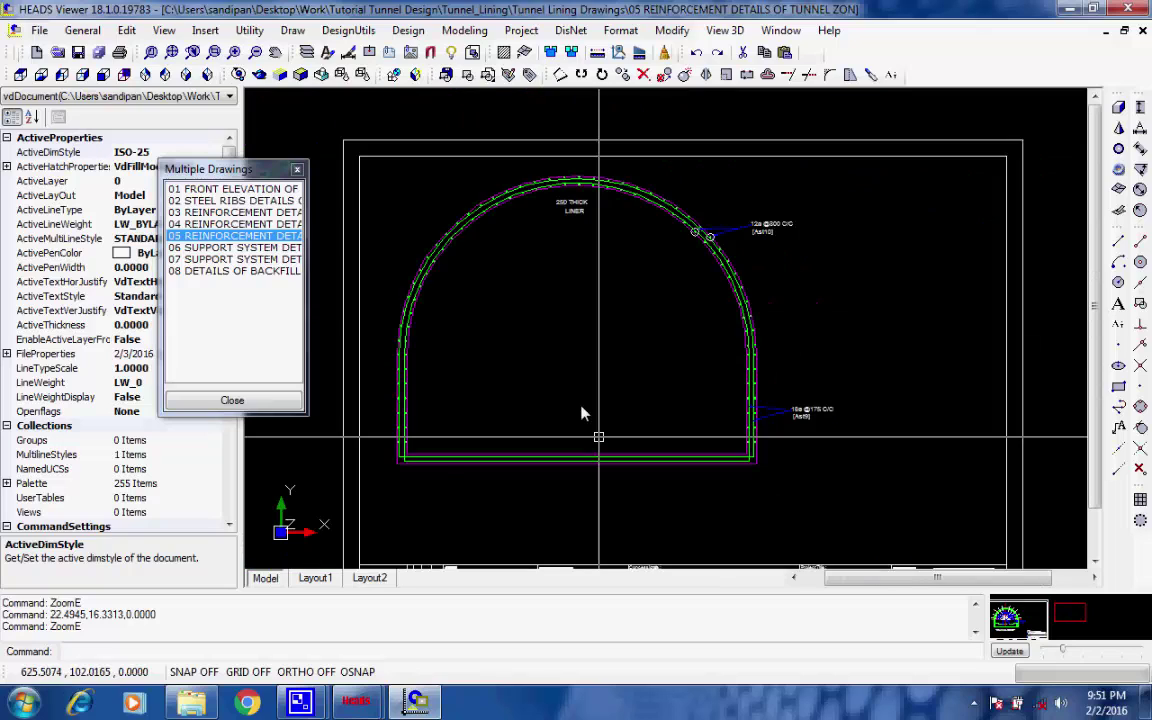
{"action": "scroll", "coordinate": [833, 540], "scroll_direction": "up", "scroll_amount": 5}
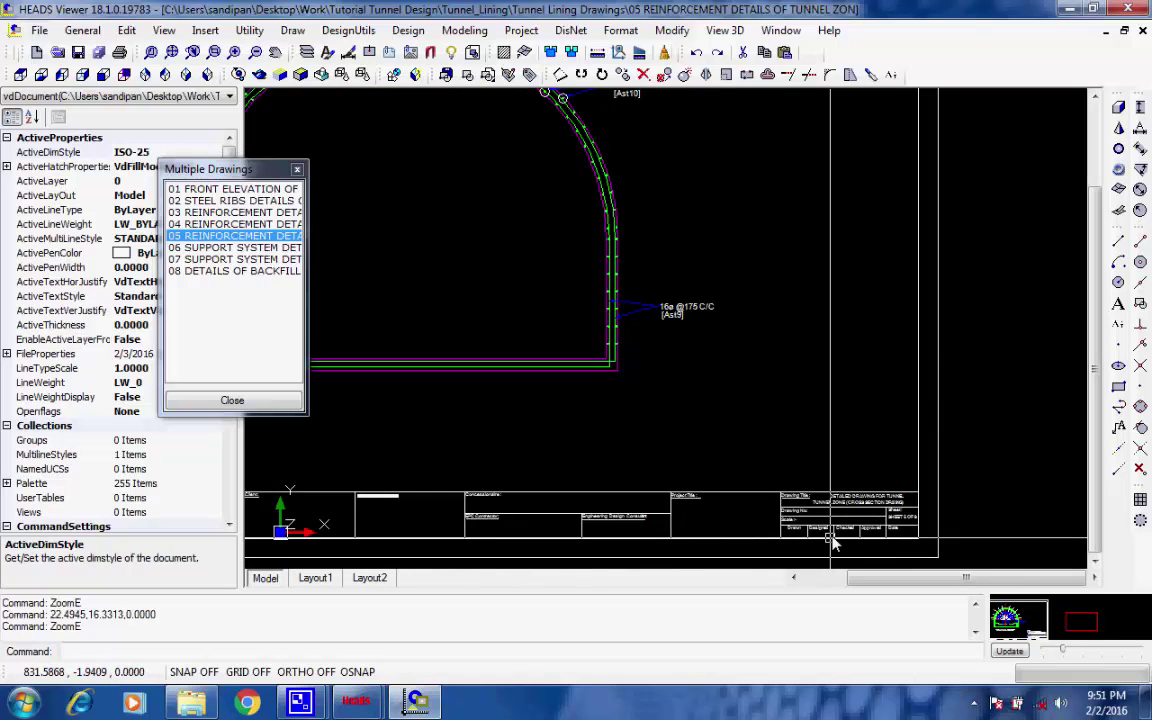
{"action": "scroll", "coordinate": [833, 541], "scroll_direction": "up", "scroll_amount": 2}
{"action": "scroll", "coordinate": [843, 517], "scroll_direction": "up", "scroll_amount": 2}
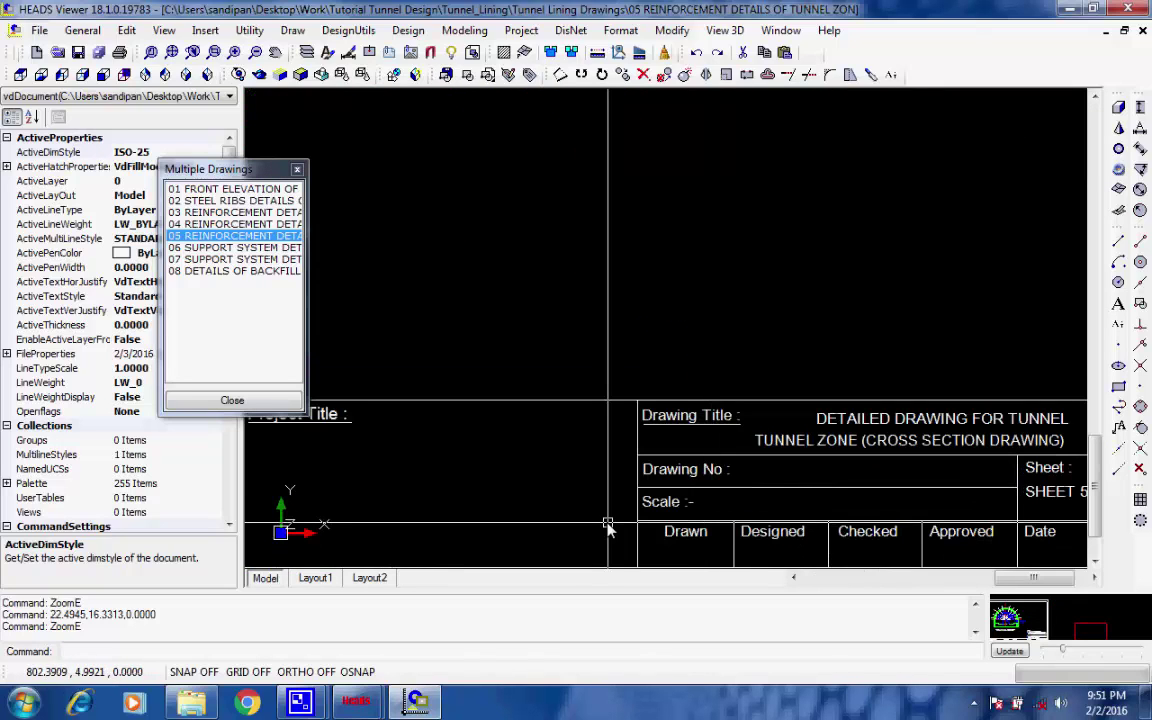
{"action": "scroll", "coordinate": [607, 530], "scroll_direction": "down", "scroll_amount": 3}
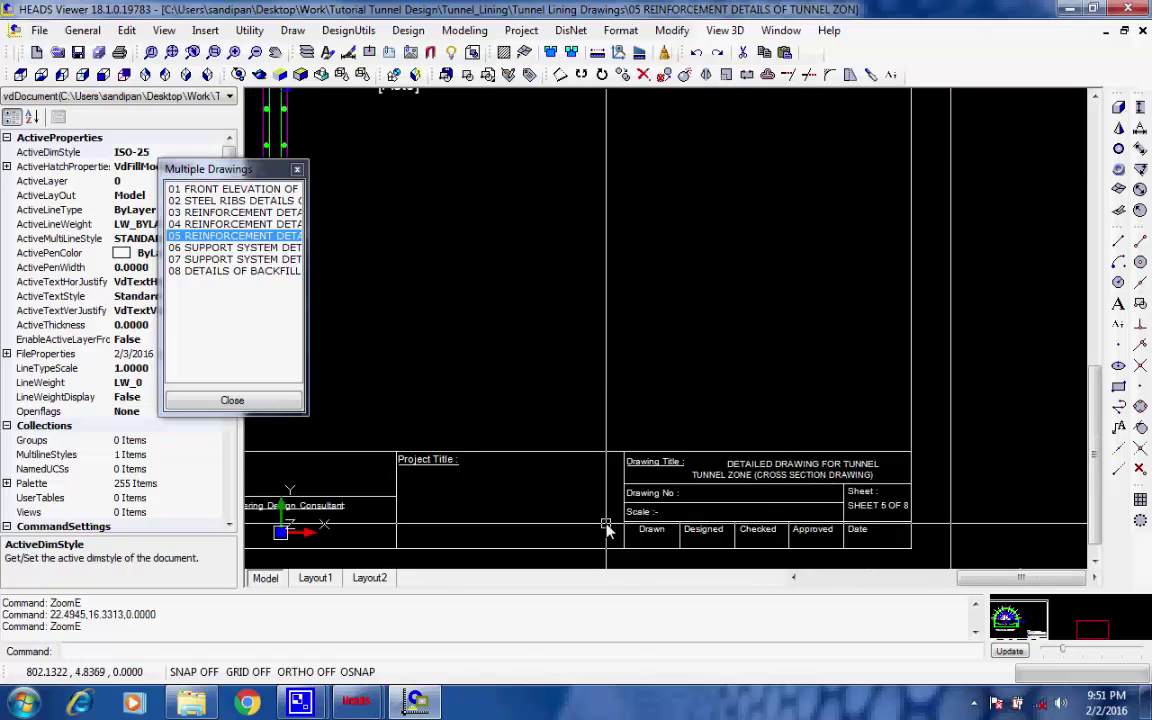
{"action": "middle_click_drag", "start_coordinate": [443, 454], "coordinate": [754, 453]}
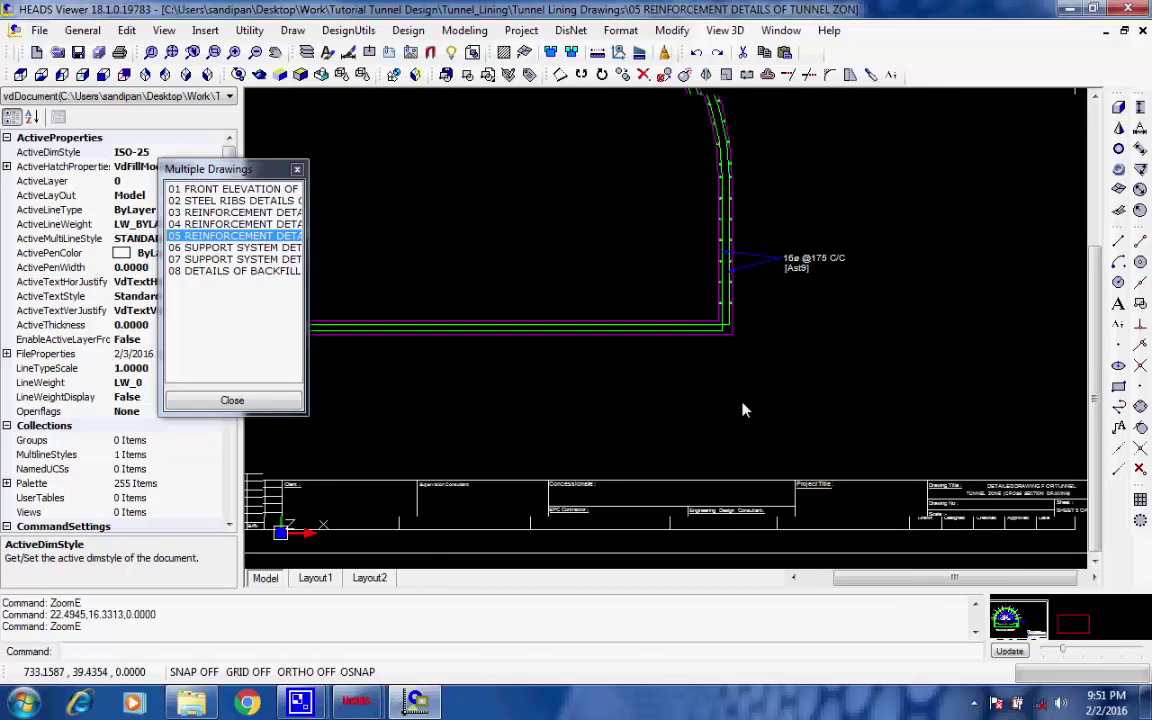
{"action": "left_click", "coordinate": [173, 54]}
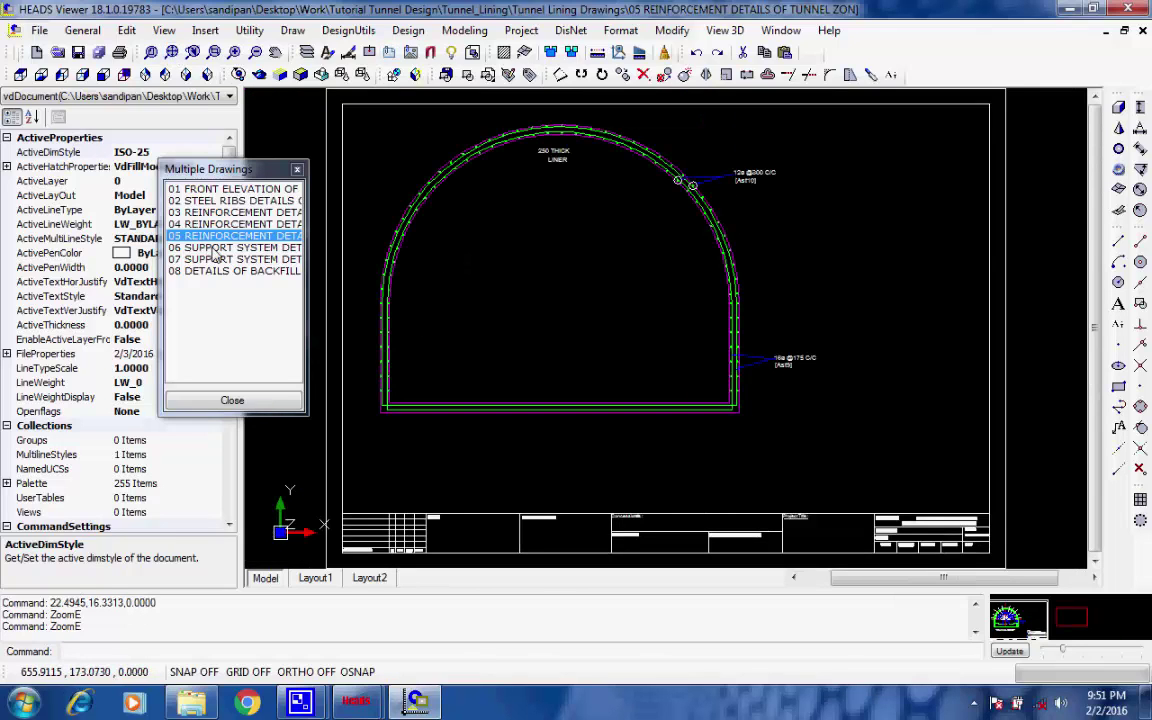
Step: Open drawing 06, examine the typical support system for RMR 20 in the portal zone, and regenerate the display
{"action": "left_click", "coordinate": [232, 247]}
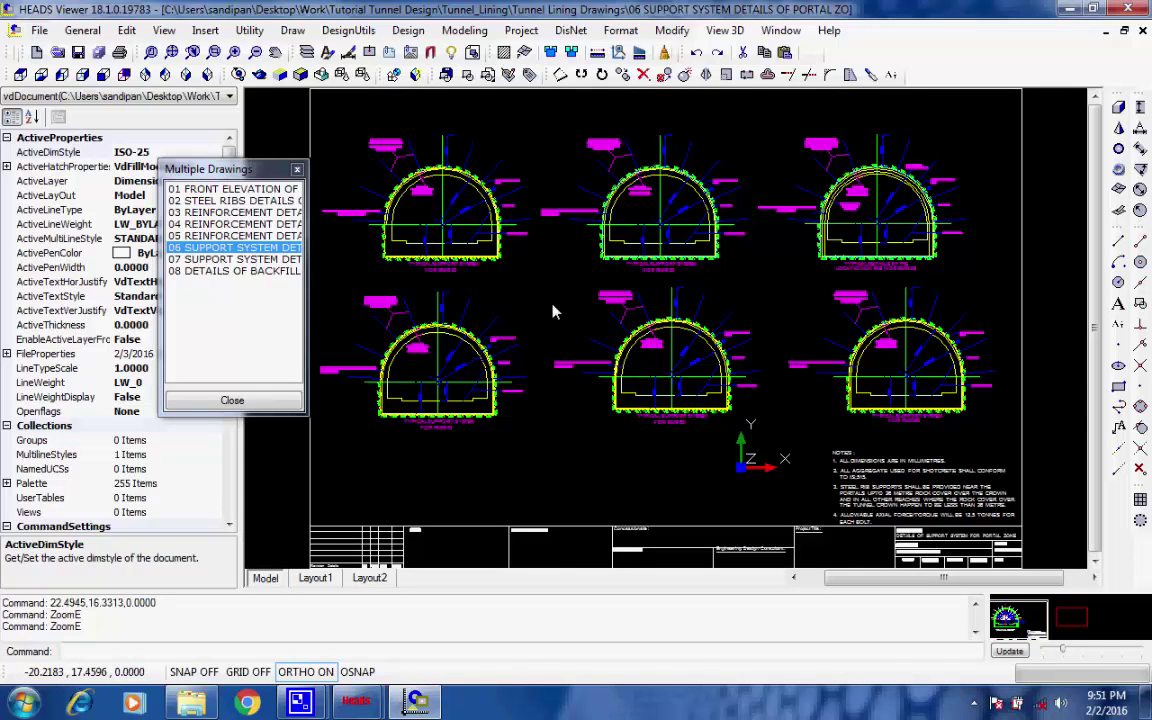
{"action": "scroll", "coordinate": [553, 271], "scroll_direction": "up", "scroll_amount": 2}
{"action": "scroll", "coordinate": [575, 247], "scroll_direction": "up", "scroll_amount": 2}
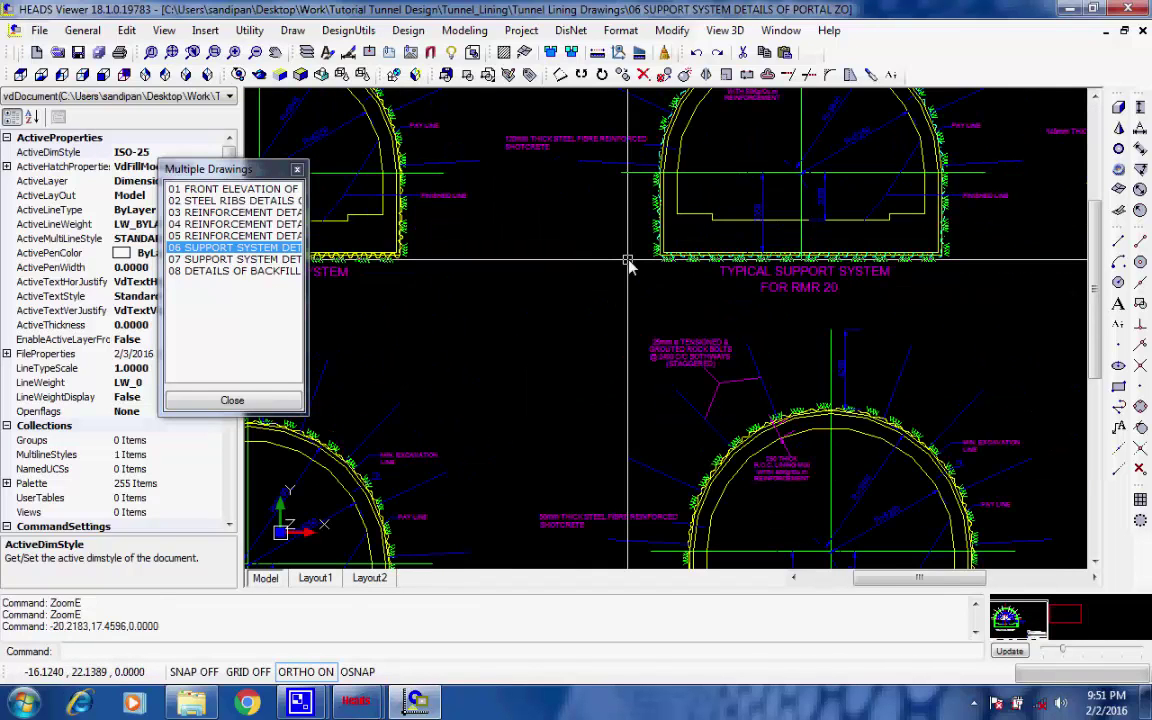
{"action": "scroll", "coordinate": [628, 265], "scroll_direction": "up", "scroll_amount": 2}
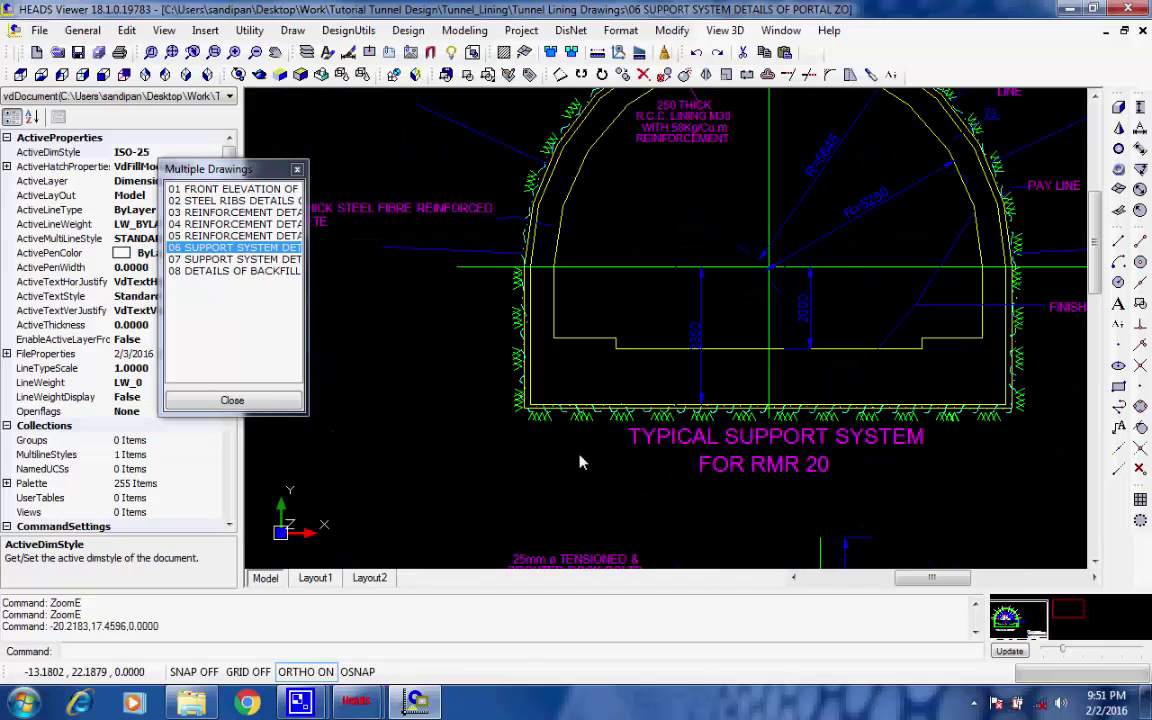
{"action": "middle_click_drag", "start_coordinate": [580, 457], "coordinate": [566, 494]}
{"action": "middle_click_drag", "start_coordinate": [625, 342], "coordinate": [610, 396]}
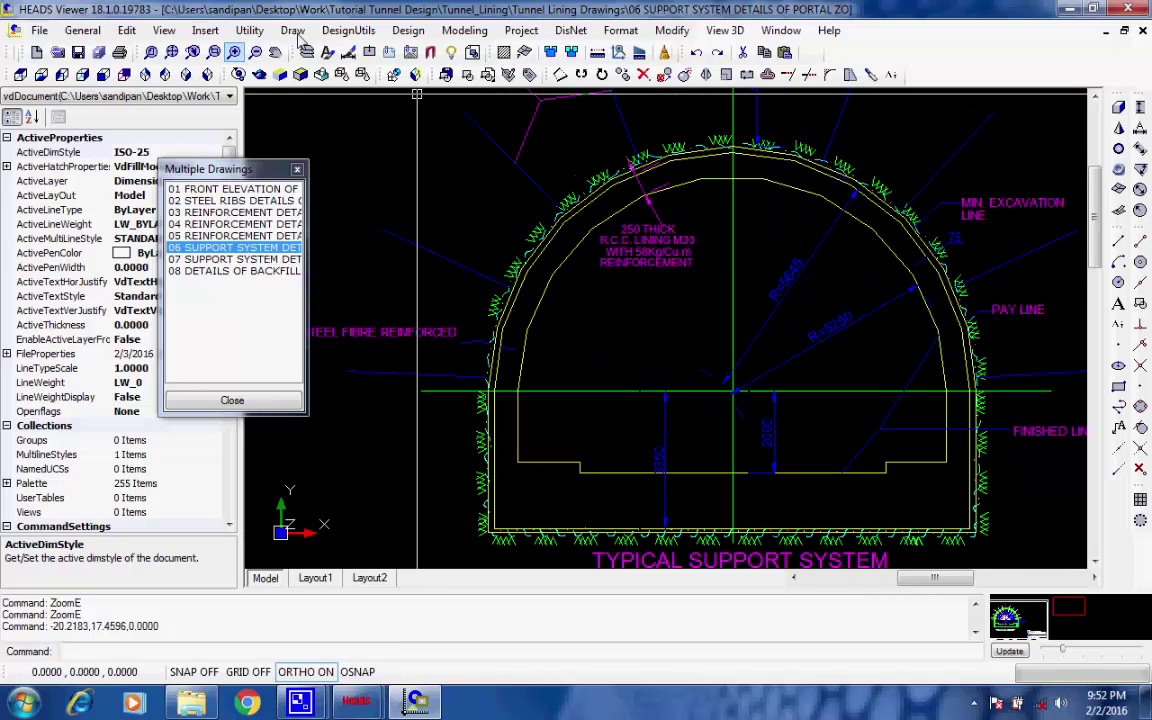
{"action": "left_click", "coordinate": [164, 30]}
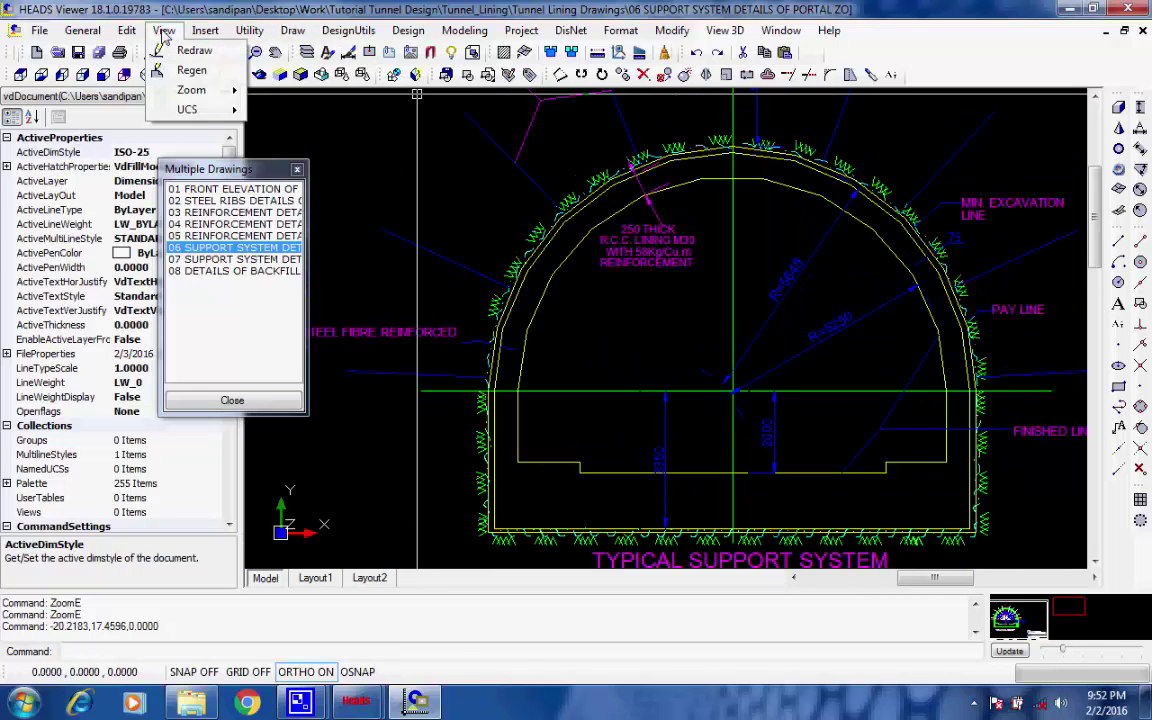
{"action": "left_click", "coordinate": [230, 72]}
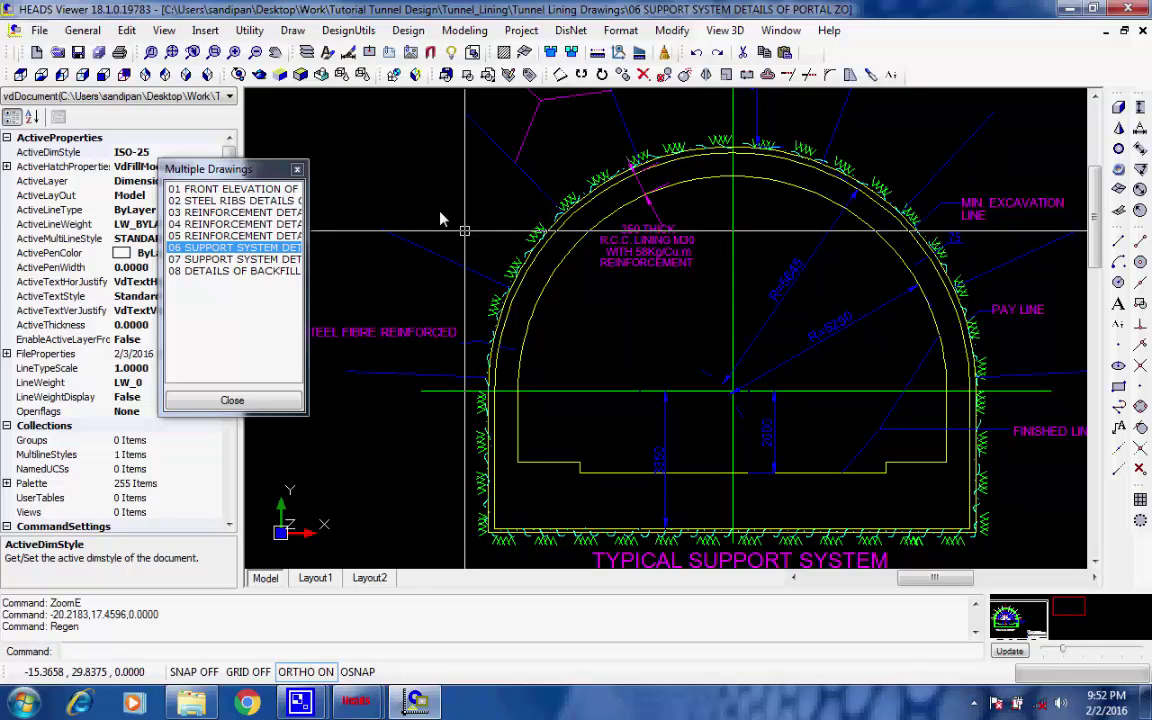
Step: Open drawing 07 of the tunnel zone support system and regenerate the enlarged view of the RMR 30 section
{"action": "left_click", "coordinate": [214, 260]}
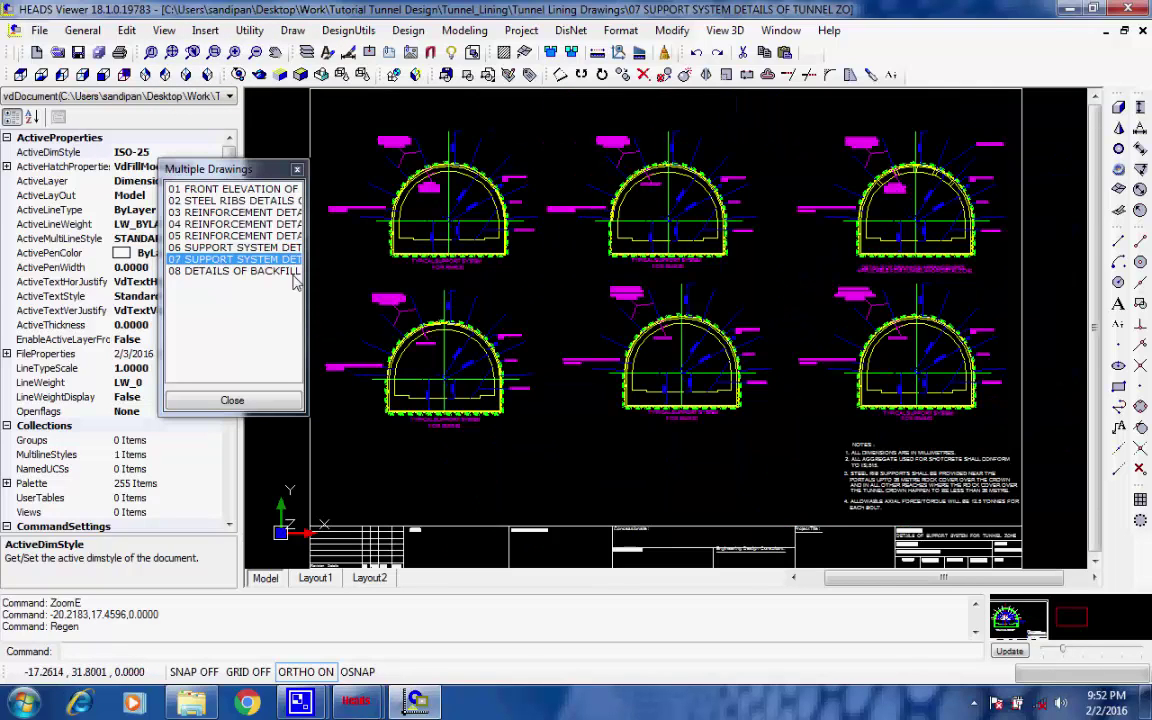
{"action": "left_click", "coordinate": [564, 162]}
{"action": "scroll", "coordinate": [566, 166], "scroll_direction": "up", "scroll_amount": 3}
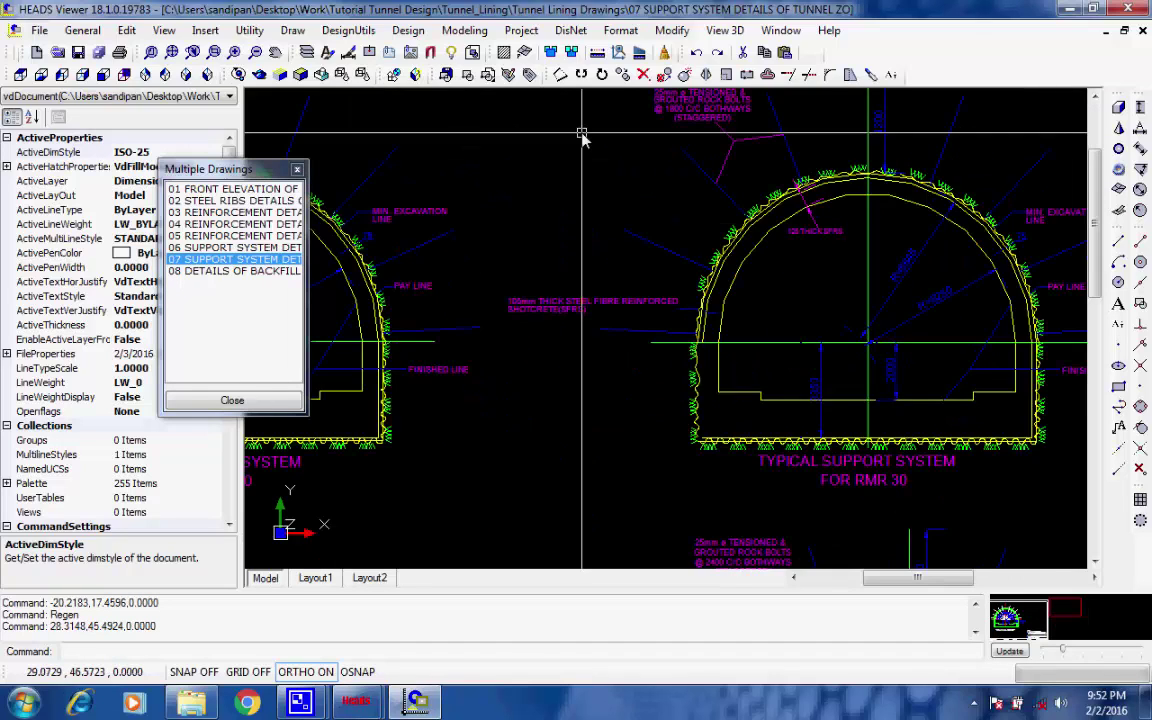
{"action": "scroll", "coordinate": [581, 137], "scroll_direction": "up", "scroll_amount": 1}
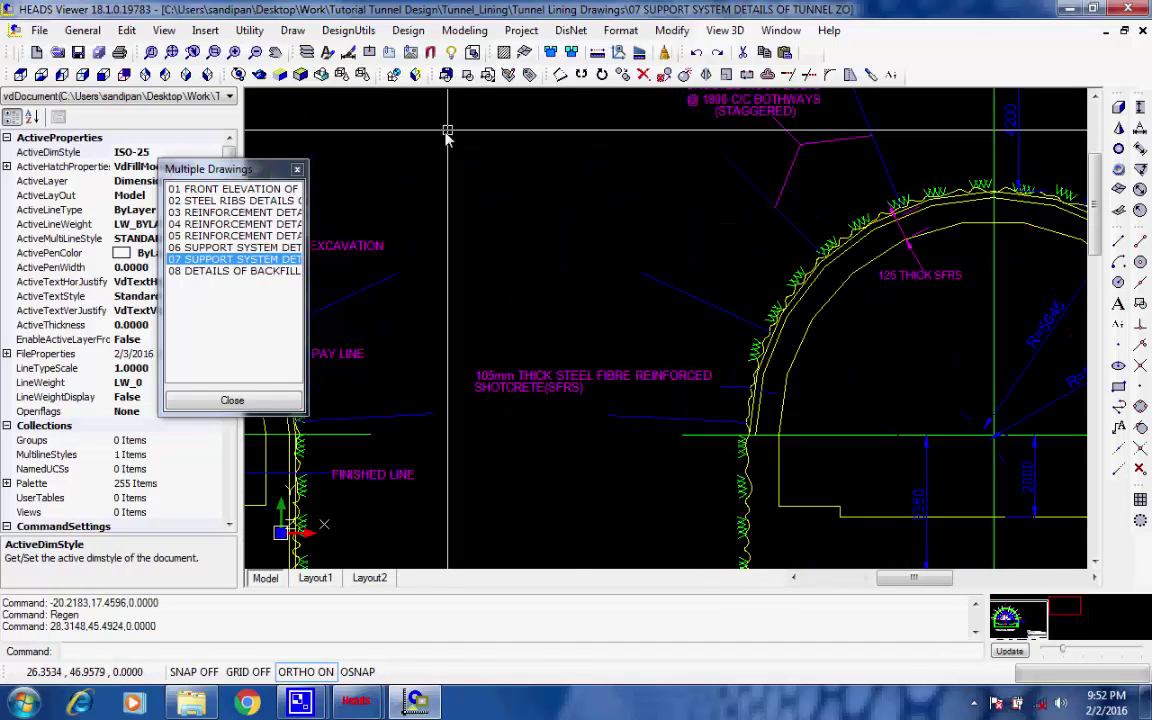
{"action": "left_click", "coordinate": [163, 31]}
{"action": "left_click", "coordinate": [192, 70]}
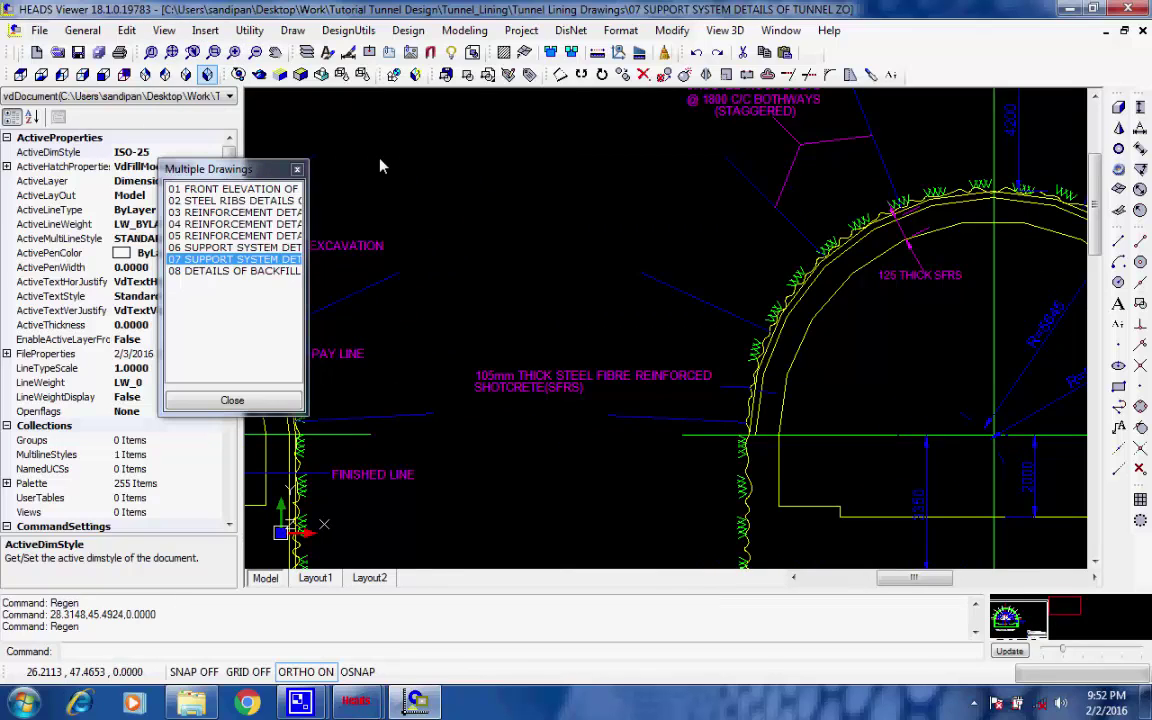
Step: Examine the typical support system for RMR 30, including its rock bolt note and SFRS thickness label
{"action": "scroll", "coordinate": [368, 211], "scroll_direction": "down", "scroll_amount": 2}
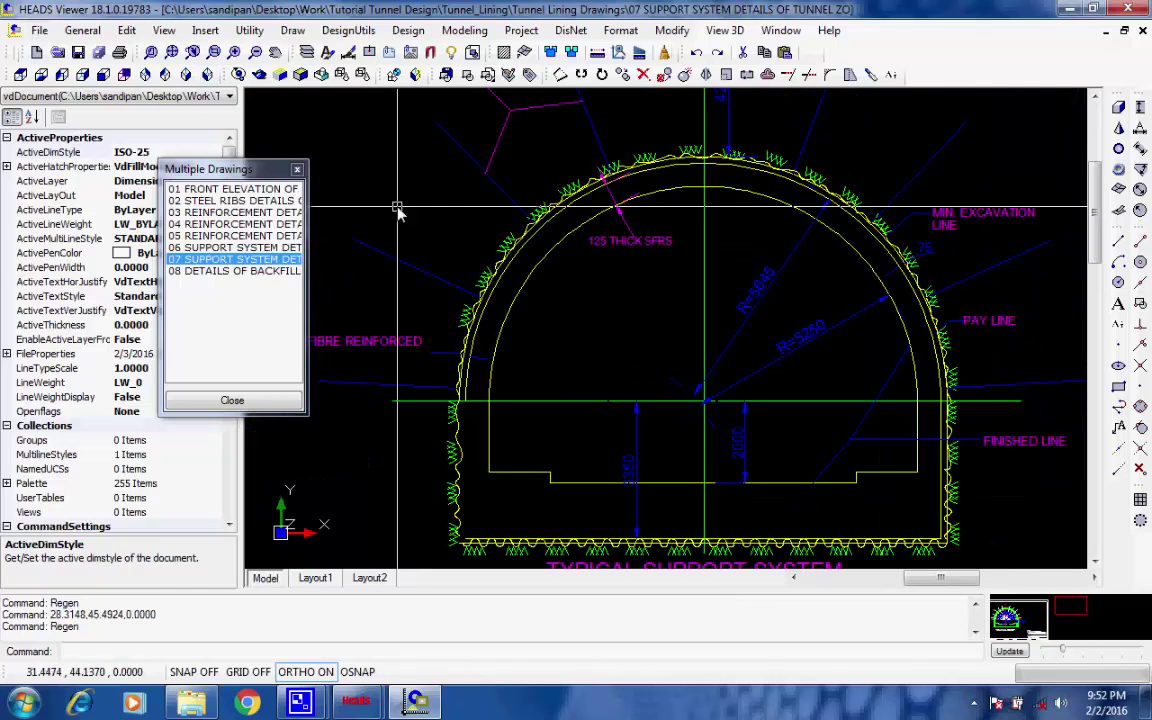
{"action": "scroll", "coordinate": [398, 208], "scroll_direction": "down", "scroll_amount": 1}
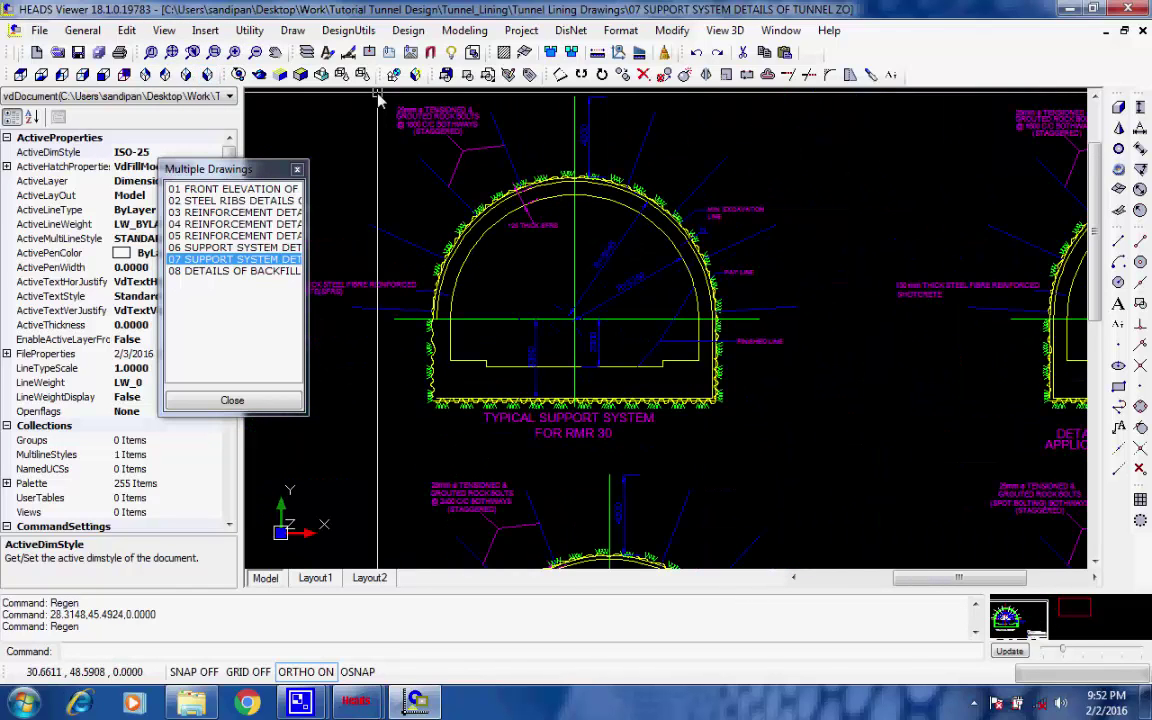
{"action": "scroll", "coordinate": [378, 97], "scroll_direction": "up", "scroll_amount": 1}
{"action": "scroll", "coordinate": [397, 100], "scroll_direction": "up", "scroll_amount": 4}
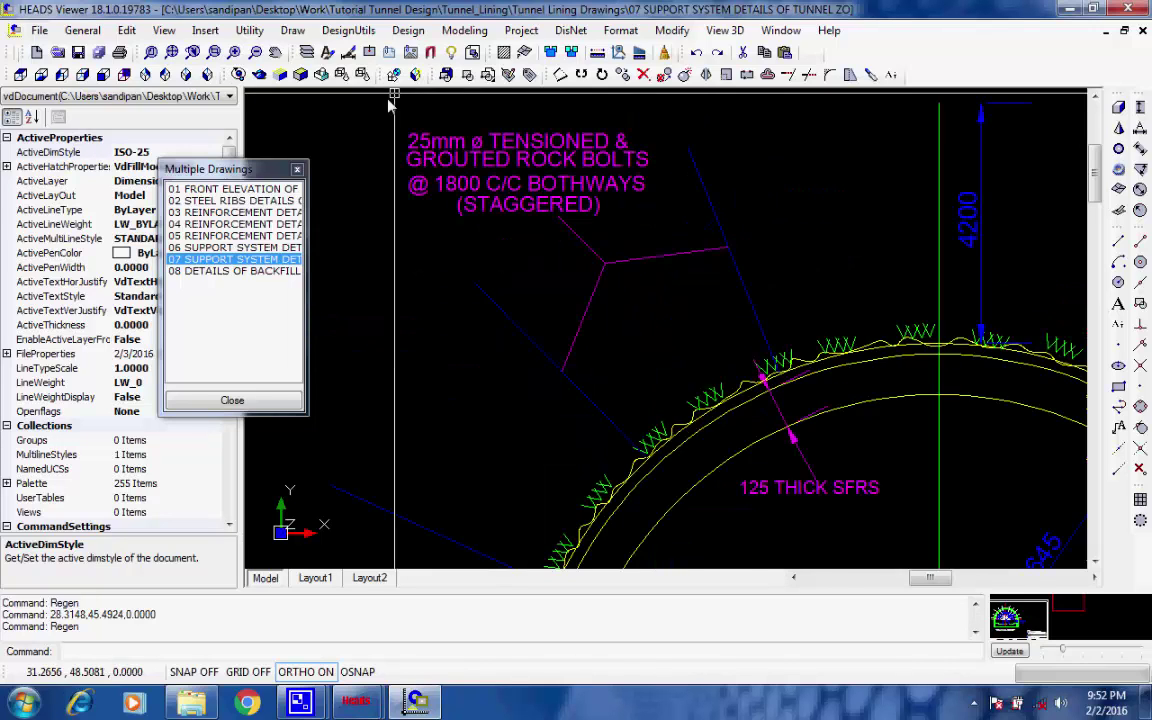
{"action": "scroll", "coordinate": [388, 103], "scroll_direction": "up", "scroll_amount": 1}
{"action": "scroll", "coordinate": [388, 103], "scroll_direction": "down", "scroll_amount": 5}
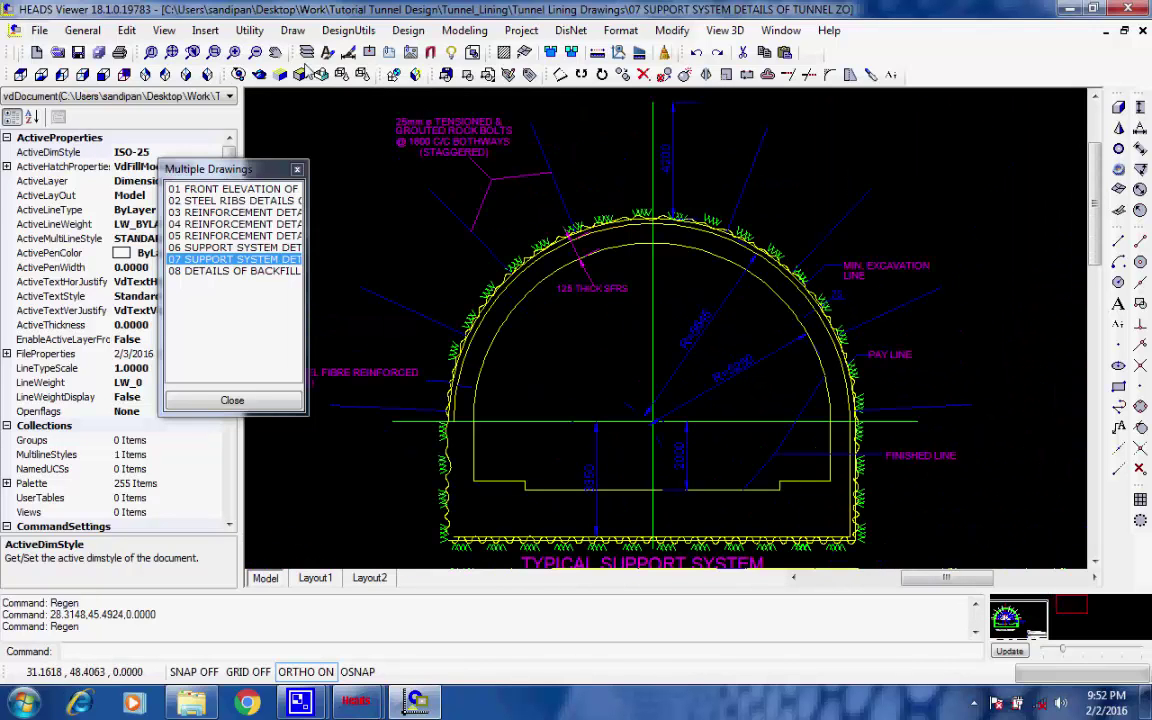
Step: Open drawing 08 of the backfill grouting and examine the tunnel section showing the grout hole locations
{"action": "left_click", "coordinate": [265, 273]}
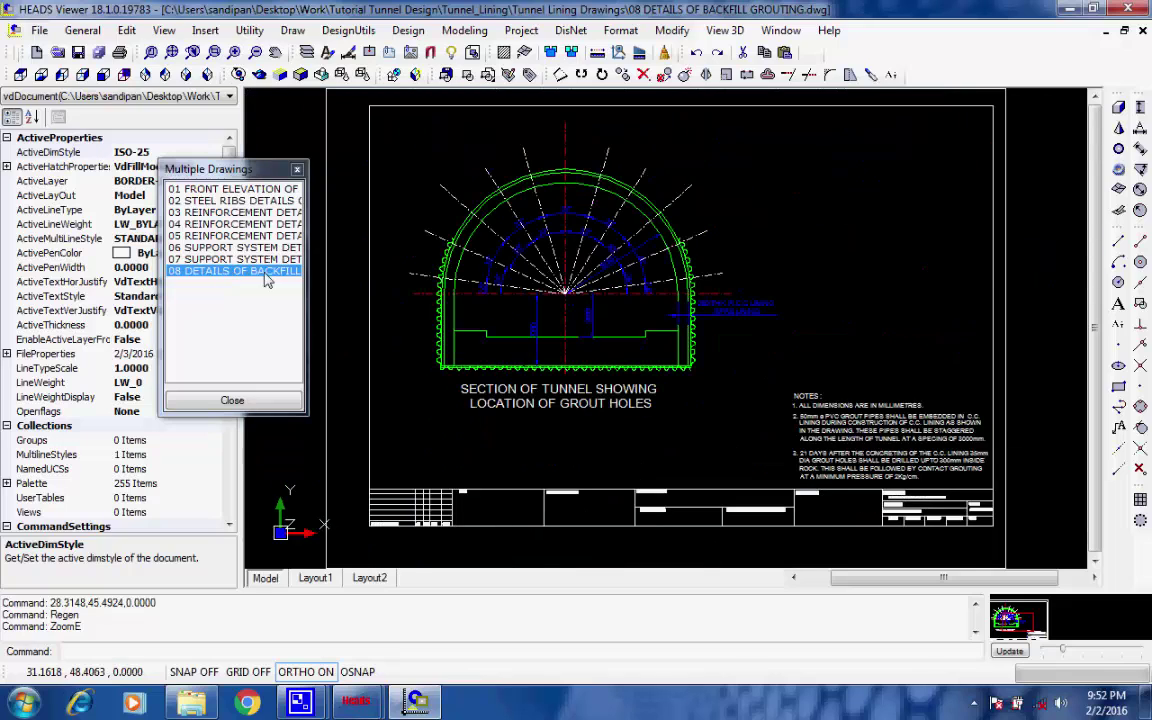
{"action": "left_click", "coordinate": [510, 172]}
{"action": "scroll", "coordinate": [510, 172], "scroll_direction": "up", "scroll_amount": 3}
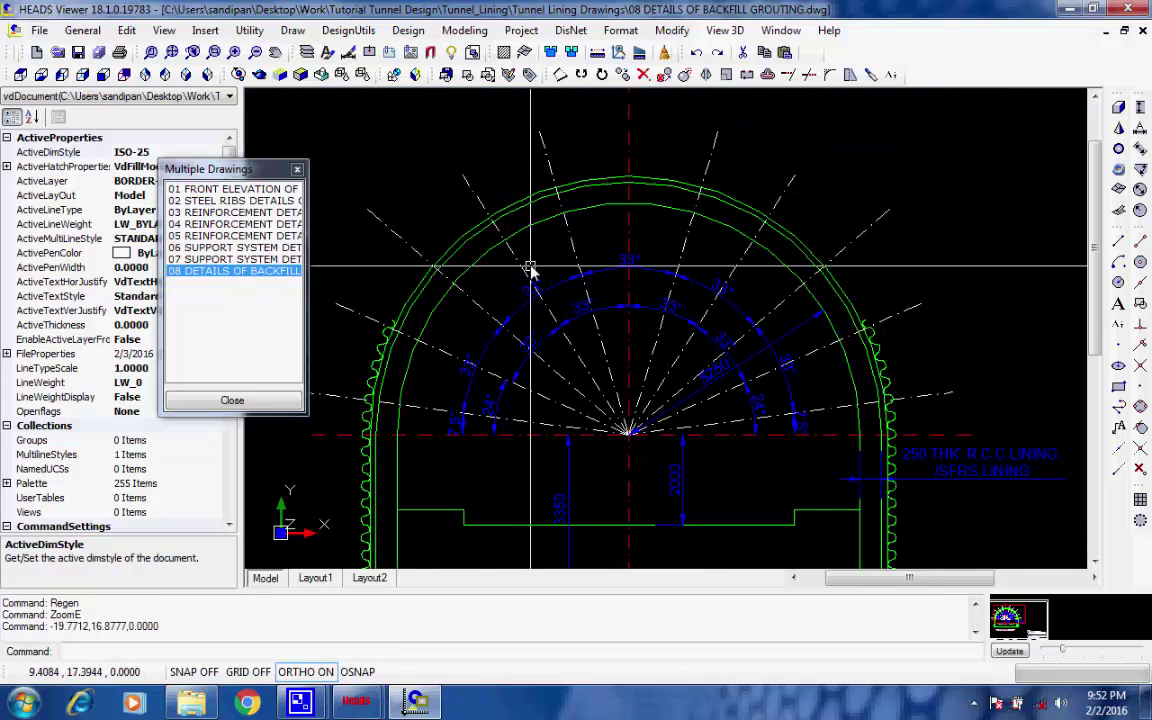
{"action": "scroll", "coordinate": [530, 270], "scroll_direction": "up", "scroll_amount": 1}
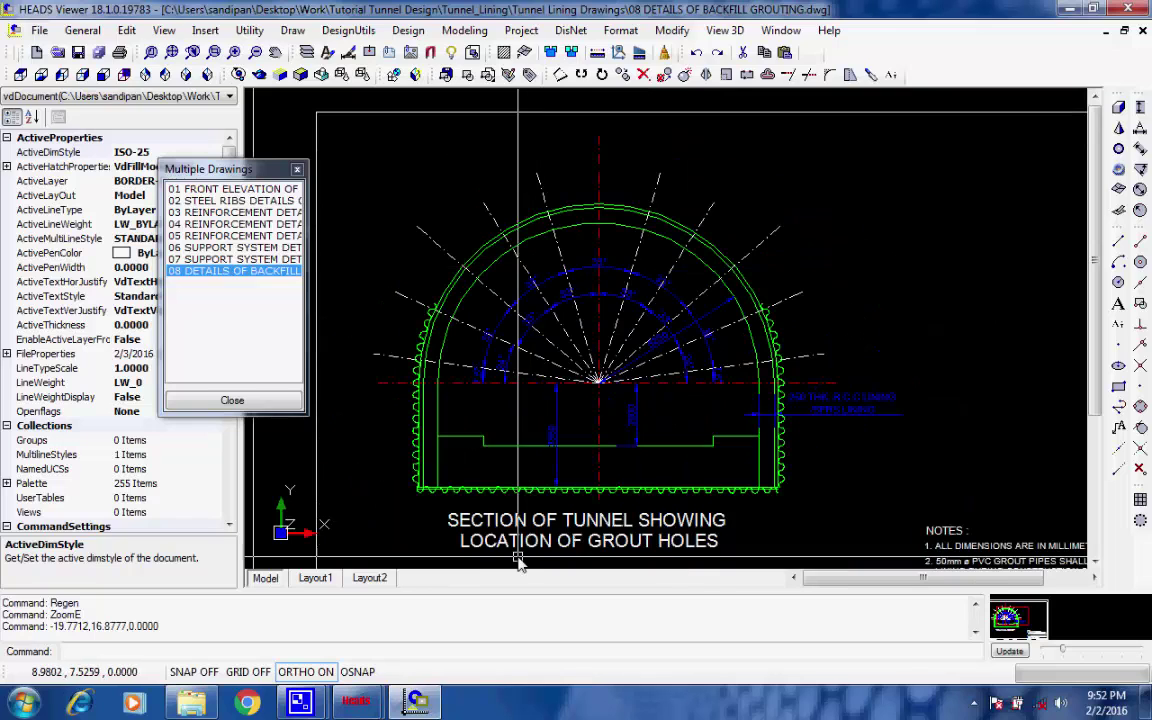
{"action": "scroll", "coordinate": [518, 562], "scroll_direction": "up", "scroll_amount": 1}
{"action": "scroll", "coordinate": [518, 562], "scroll_direction": "up", "scroll_amount": 3}
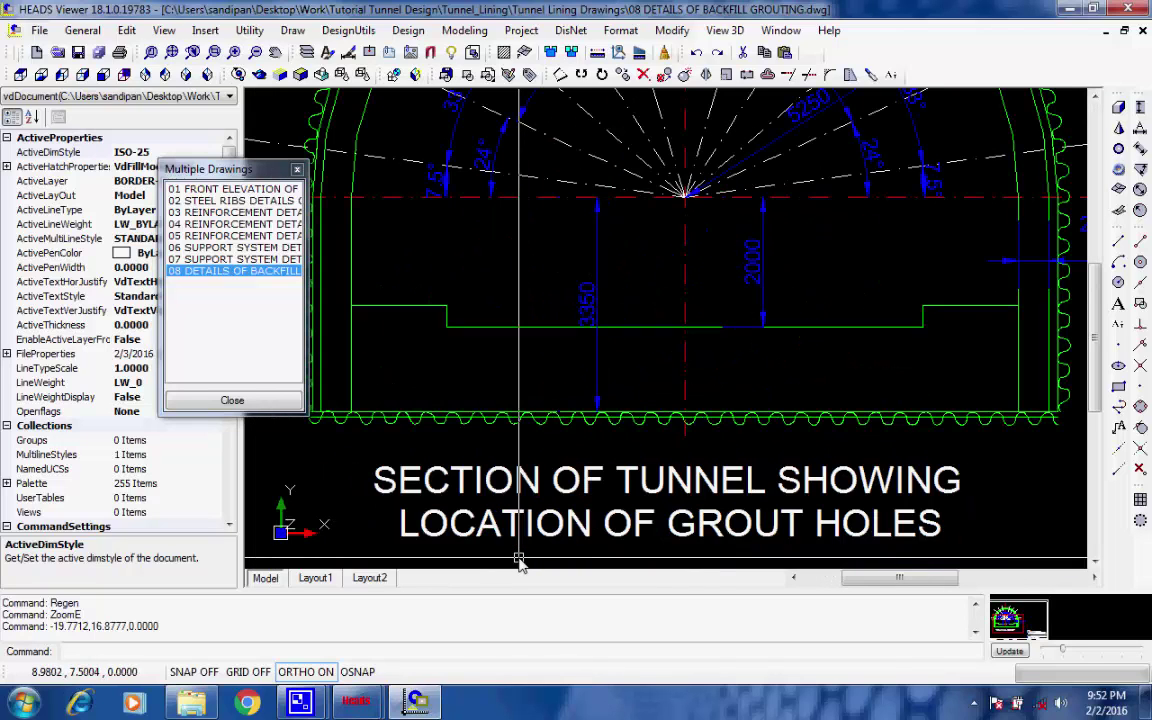
{"action": "scroll", "coordinate": [425, 497], "scroll_direction": "down", "scroll_amount": 5}
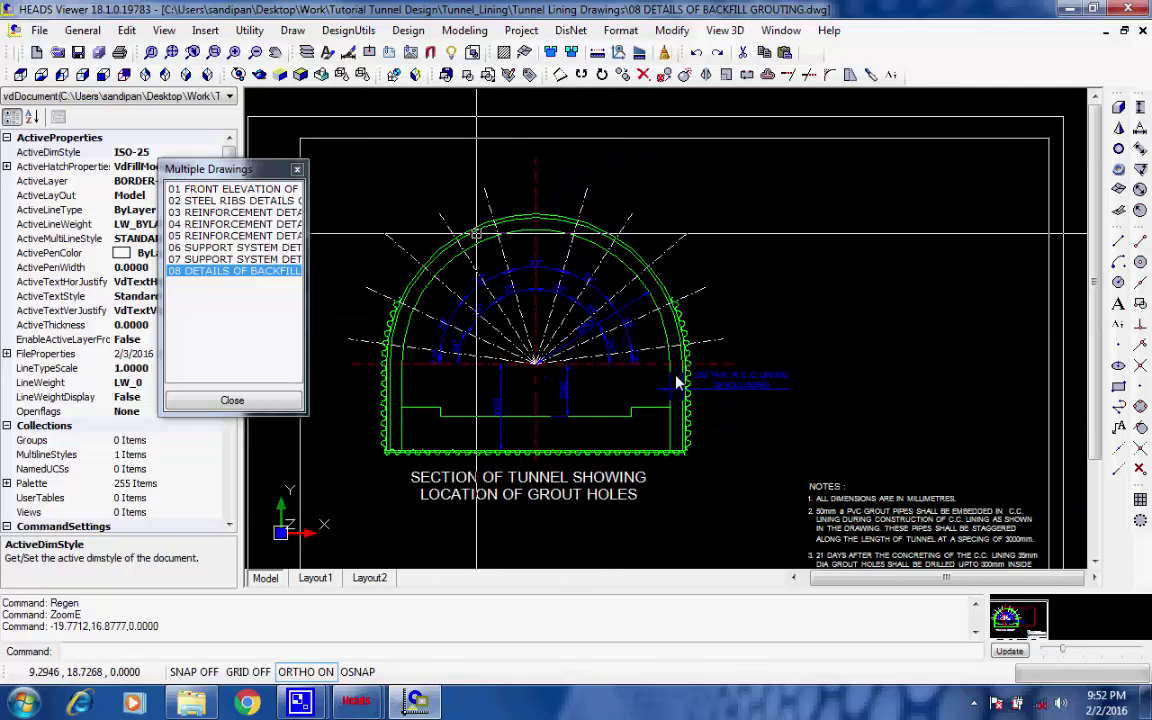
Step: Read the grouting notes and the title block of the backfill grouting drawing
{"action": "middle_click_drag", "start_coordinate": [842, 496], "coordinate": [781, 396]}
{"action": "scroll", "coordinate": [800, 430], "scroll_direction": "up", "scroll_amount": 3}
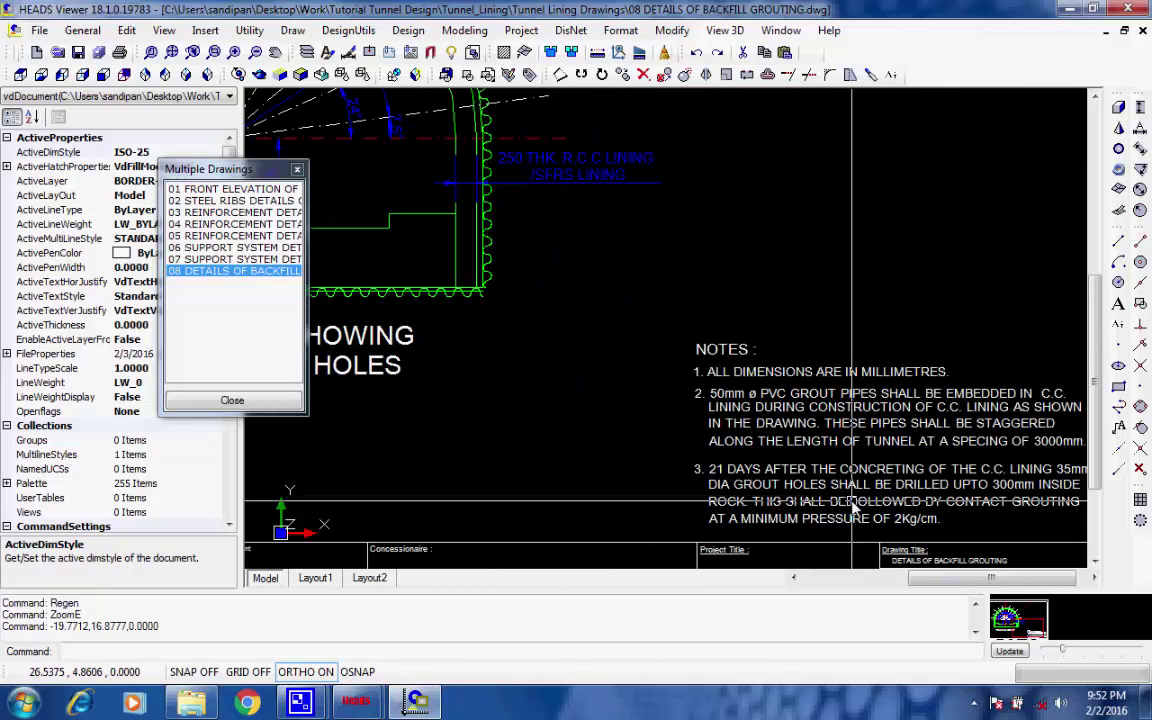
{"action": "middle_click_drag", "start_coordinate": [852, 507], "coordinate": [785, 447]}
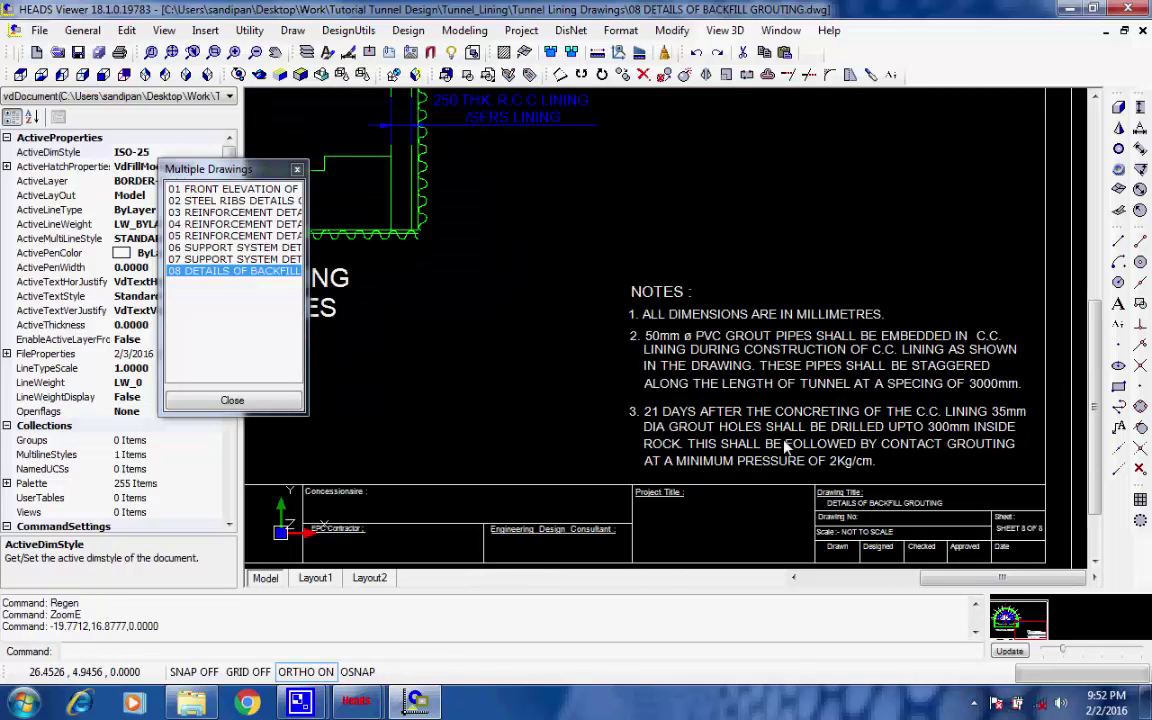
{"action": "scroll", "coordinate": [826, 490], "scroll_direction": "up", "scroll_amount": 3}
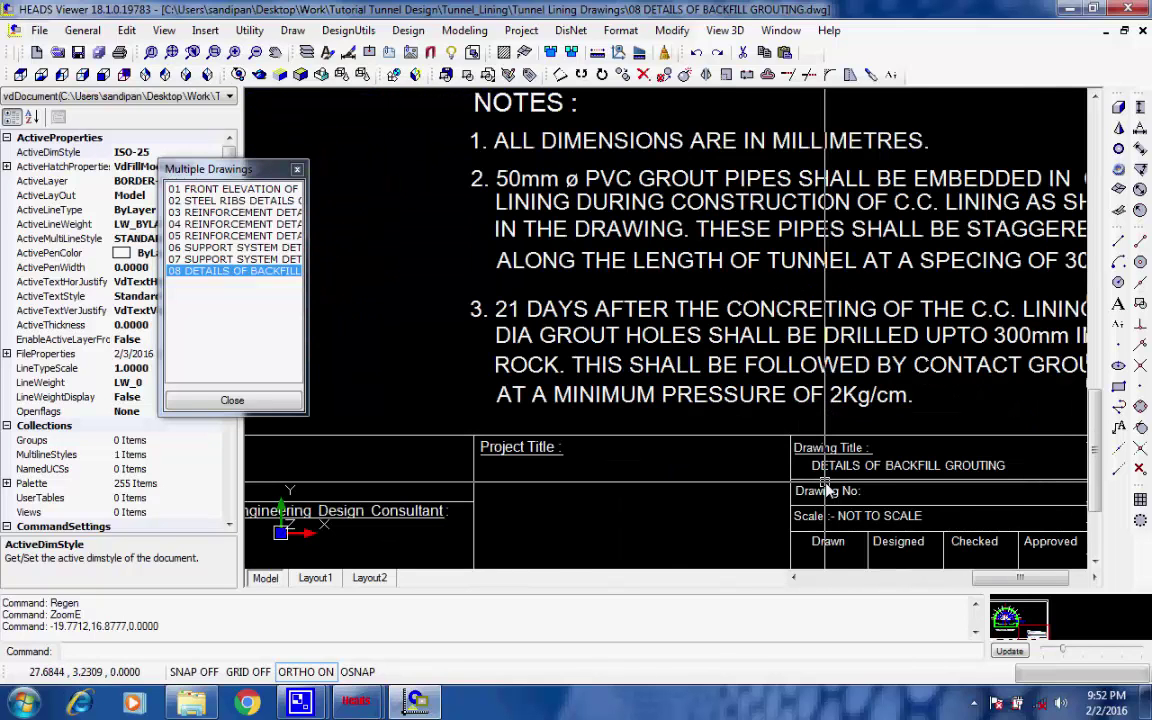
{"action": "middle_click_drag", "start_coordinate": [936, 537], "coordinate": [902, 522]}
{"action": "scroll", "coordinate": [902, 522], "scroll_direction": "up", "scroll_amount": 1}
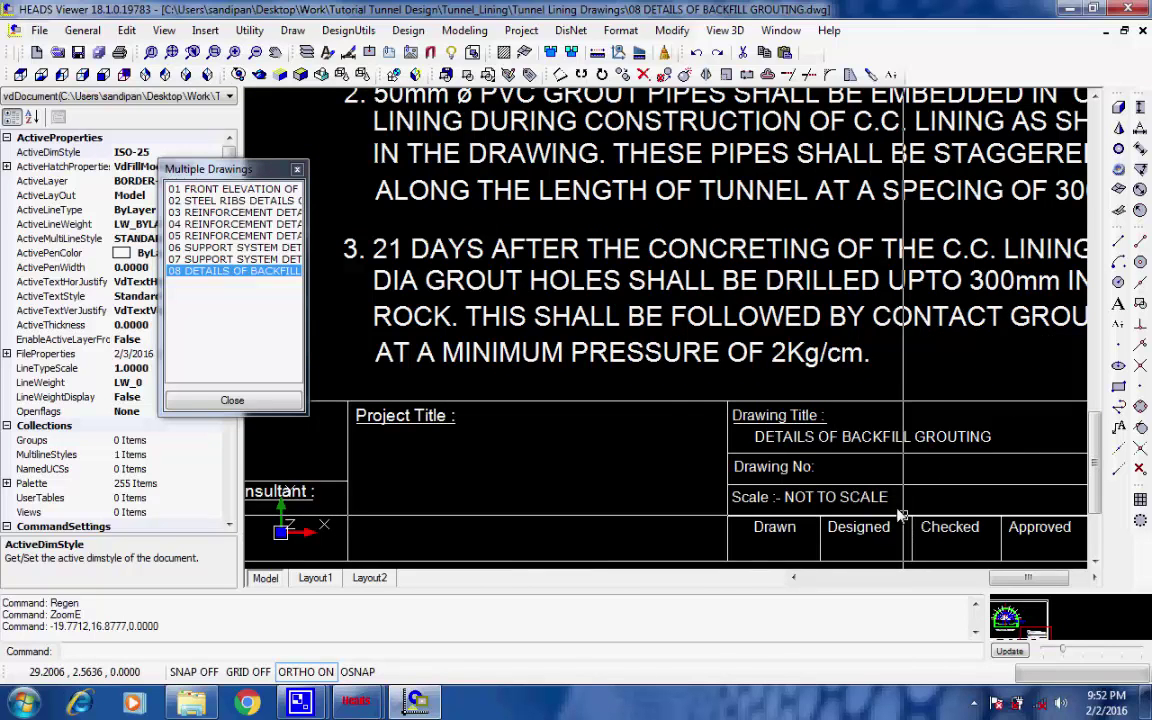
{"action": "scroll", "coordinate": [899, 514], "scroll_direction": "down", "scroll_amount": 7}
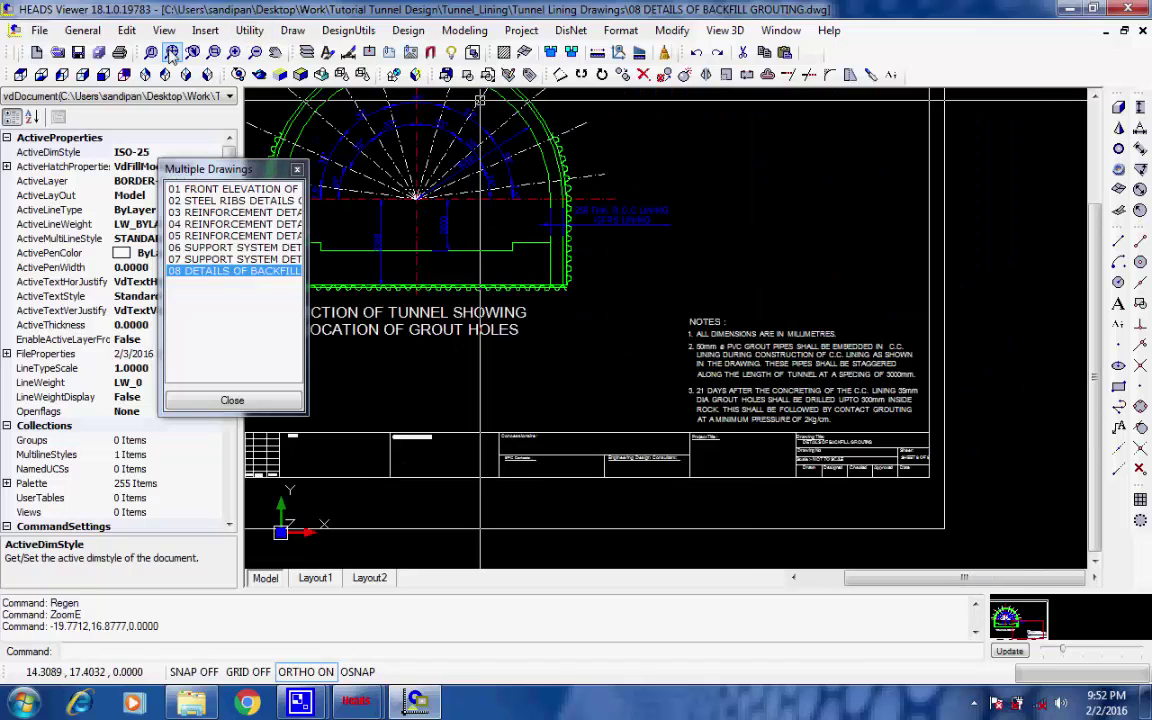
Step: Return to the grout hole section and regenerate the display to inspect its hole angles and dimensions
{"action": "scroll", "coordinate": [787, 345], "scroll_direction": "up", "scroll_amount": 2}
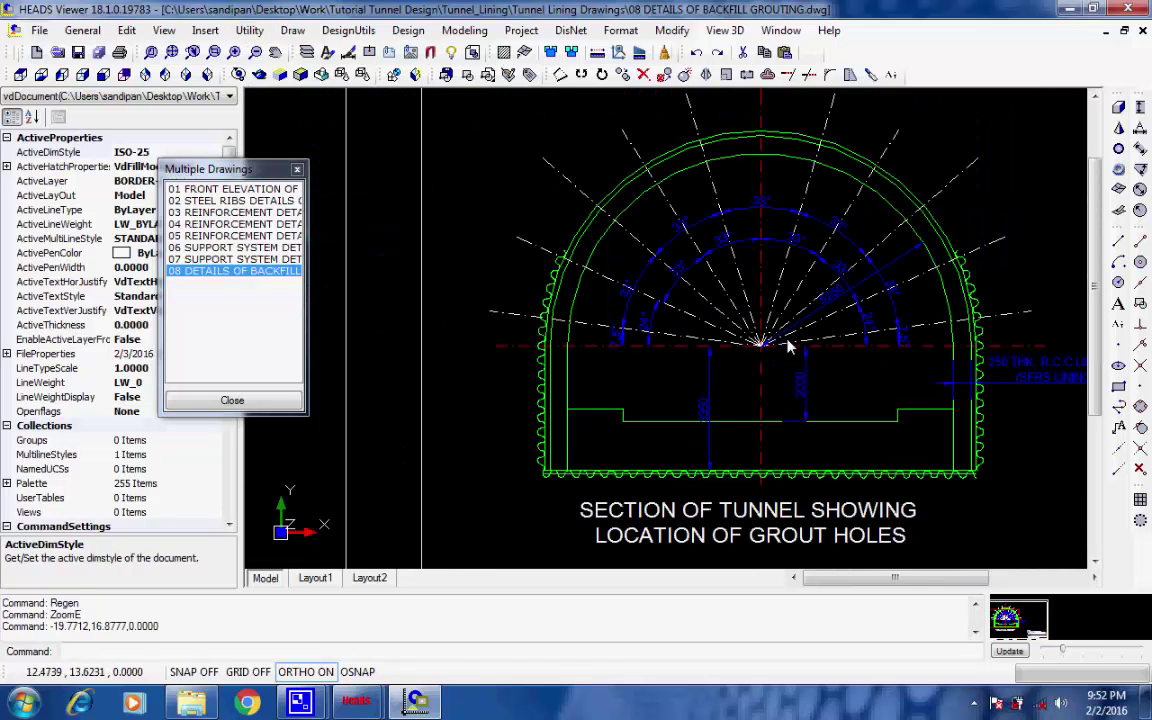
{"action": "middle_click_drag", "start_coordinate": [787, 345], "coordinate": [697, 347]}
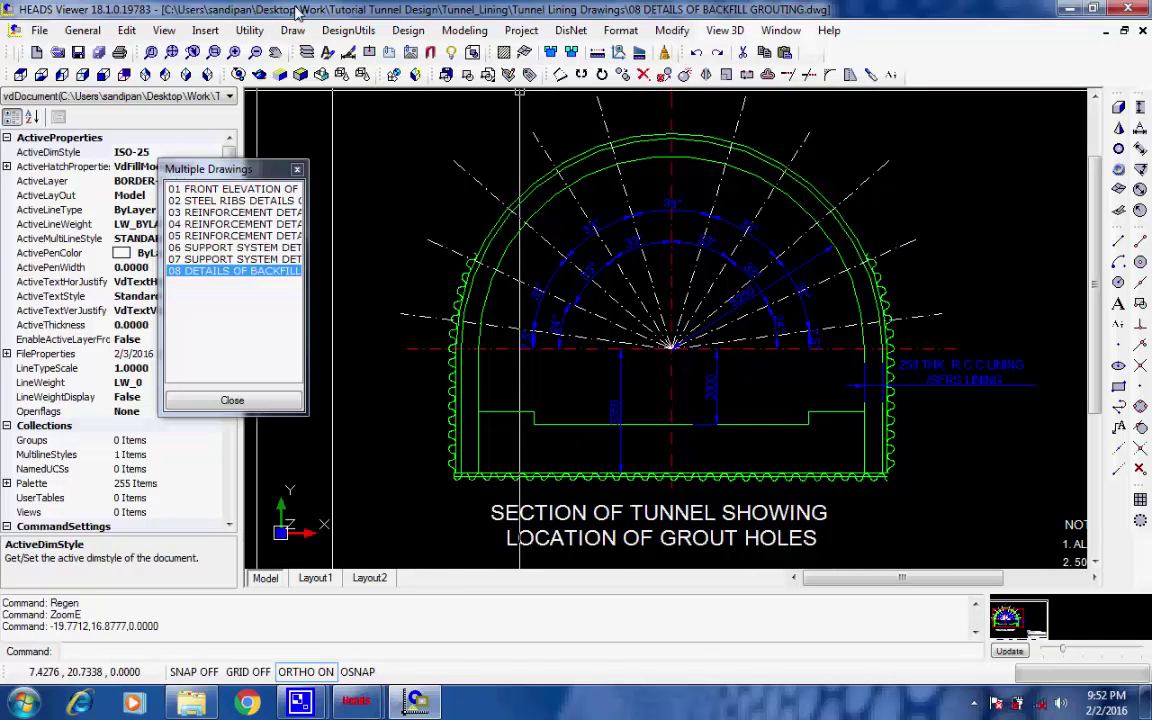
{"action": "left_click", "coordinate": [164, 30]}
{"action": "left_click", "coordinate": [160, 69]}
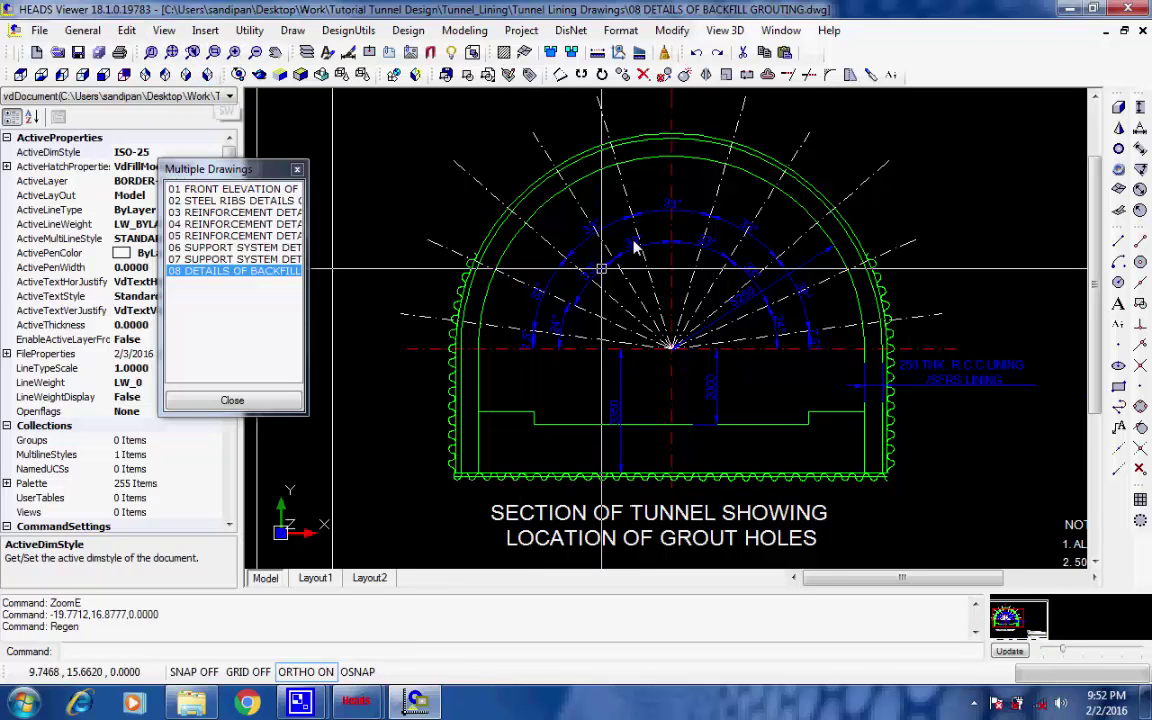
Step: Inspect the grout hole angles in the tunnel section and return to the full backfill grouting drawing
{"action": "scroll", "coordinate": [661, 198], "scroll_direction": "up", "scroll_amount": 1}
{"action": "scroll", "coordinate": [675, 232], "scroll_direction": "up", "scroll_amount": 1}
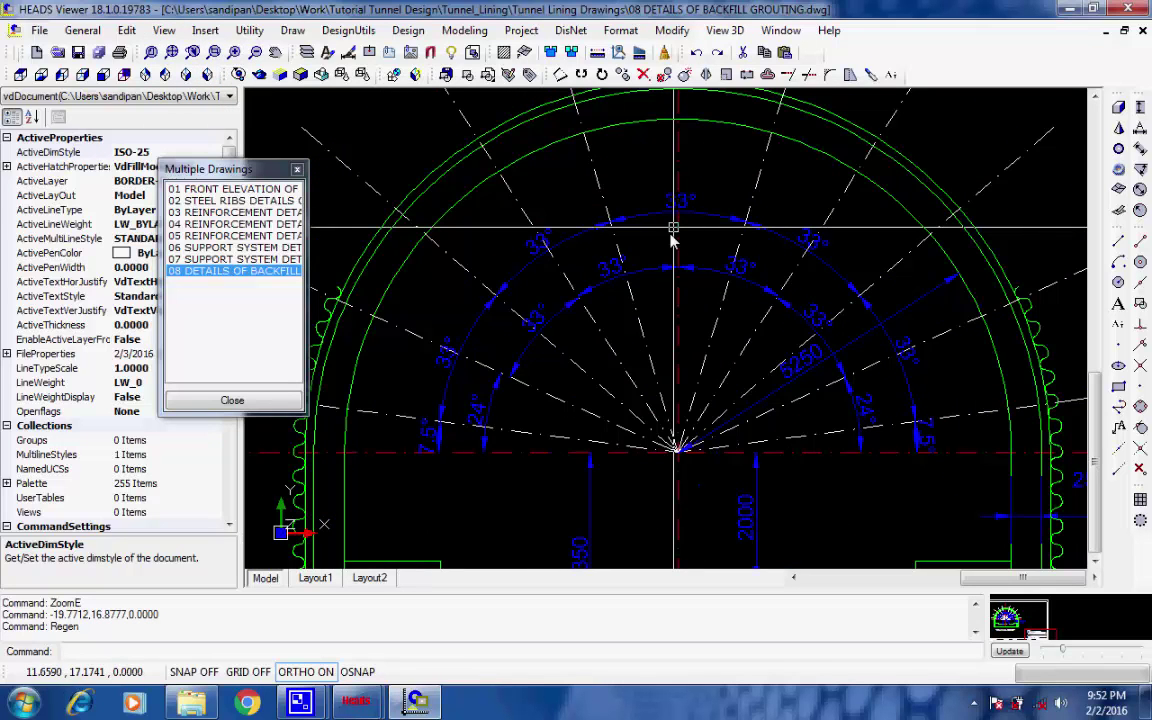
{"action": "scroll", "coordinate": [677, 438], "scroll_direction": "down", "scroll_amount": 2}
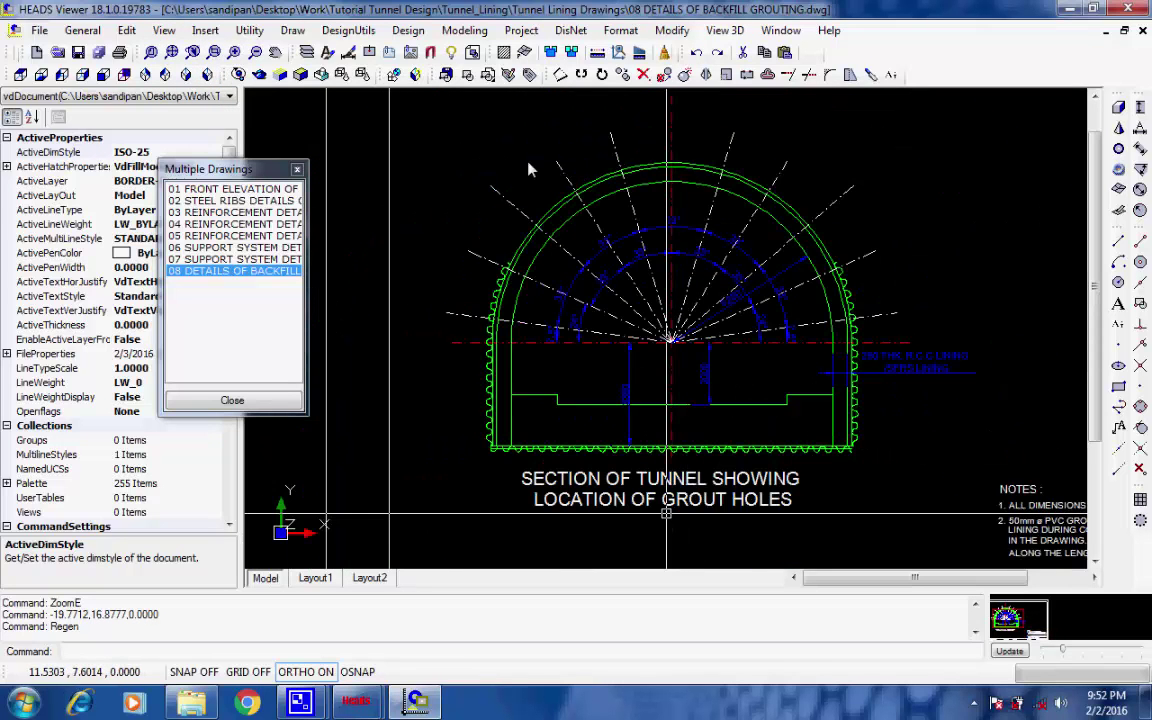
{"action": "left_click", "coordinate": [174, 53]}
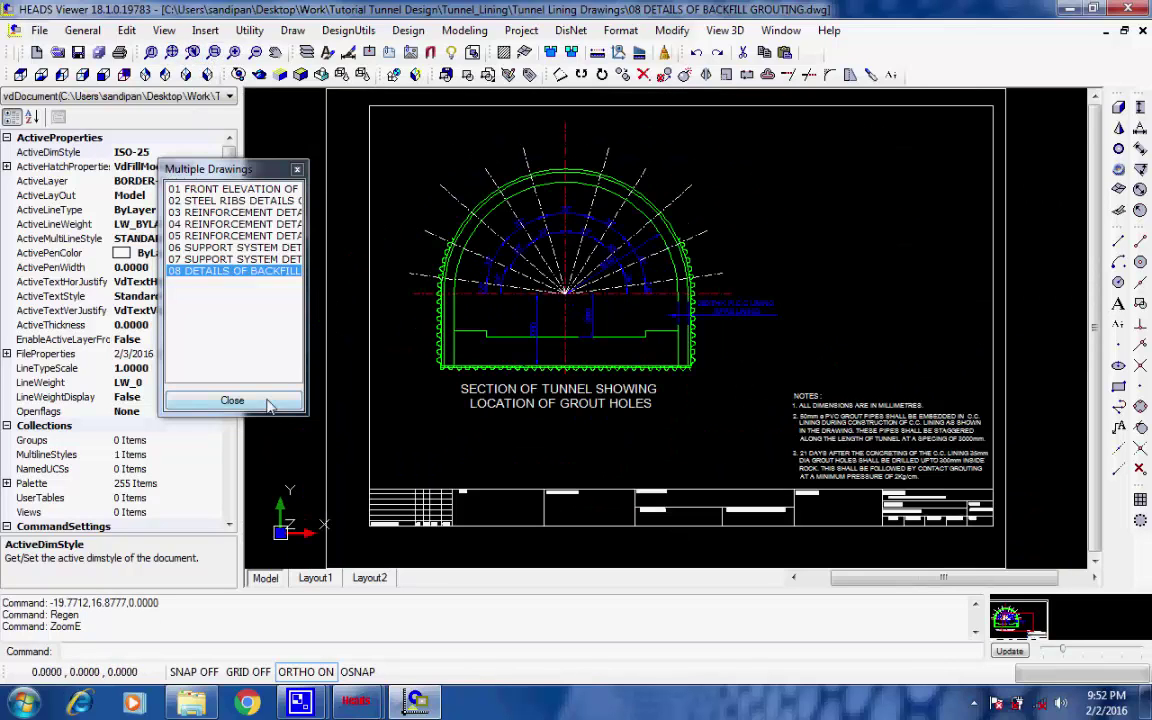
Step: Review the file formats available for saving the backfill grouting drawing, without saving a copy
{"action": "left_click", "coordinate": [38, 31]}
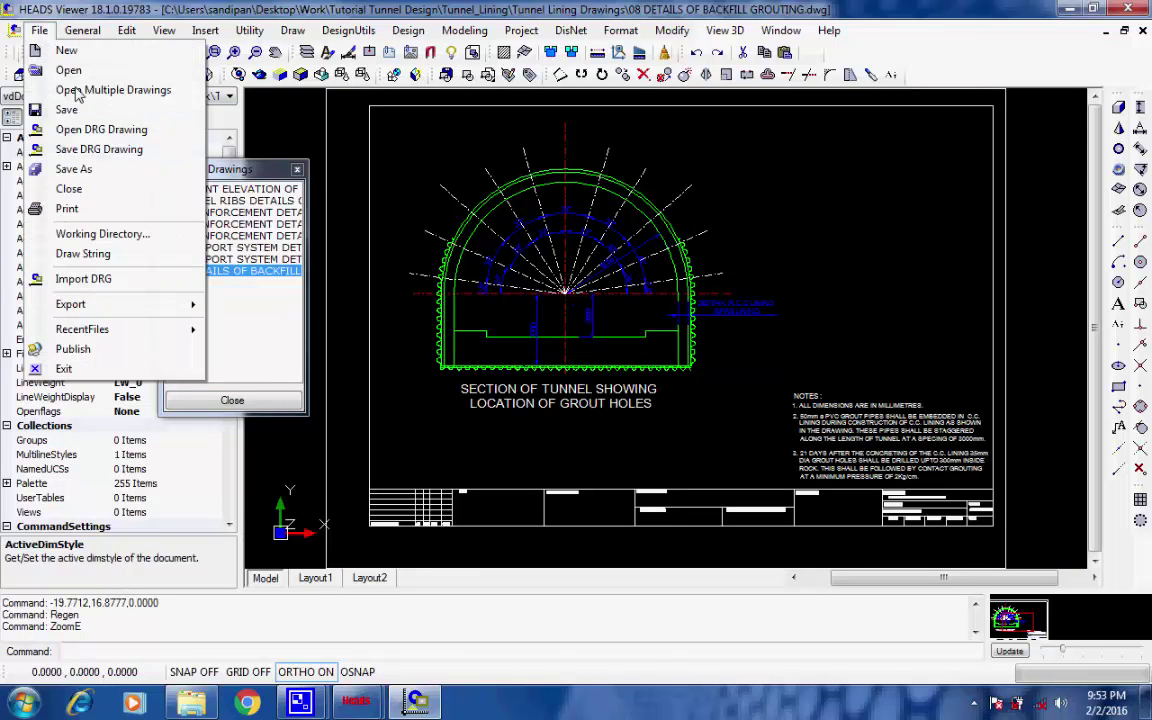
{"action": "left_click", "coordinate": [126, 170]}
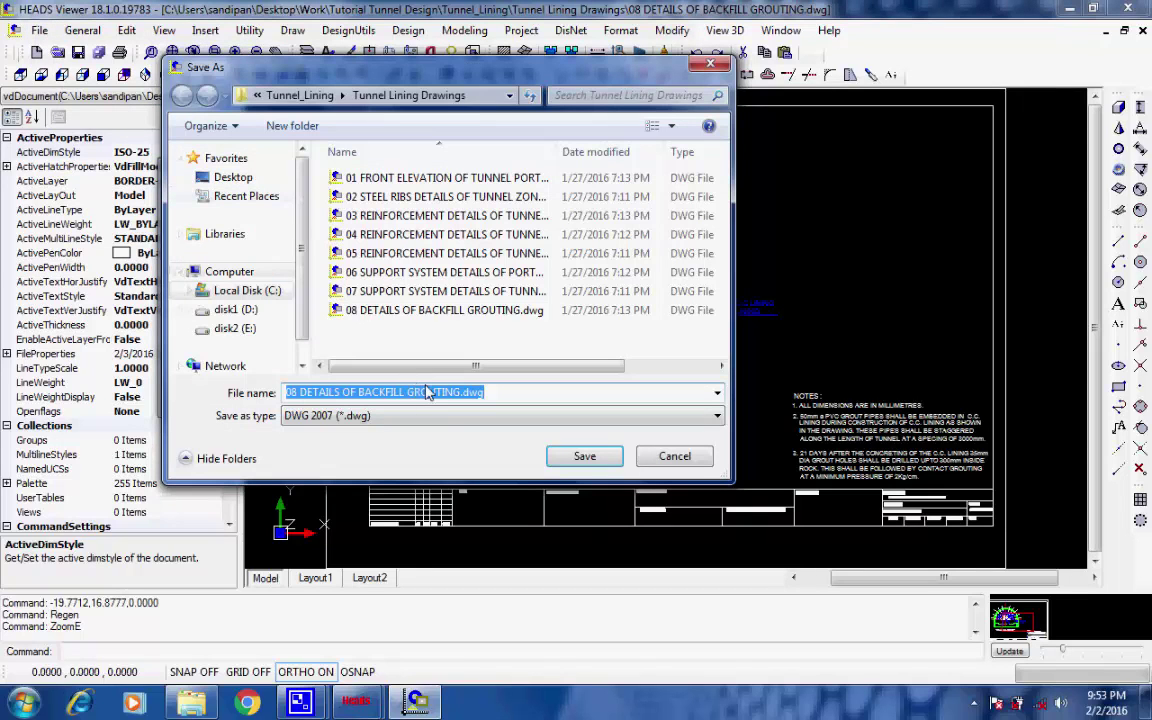
{"action": "left_click", "coordinate": [716, 416]}
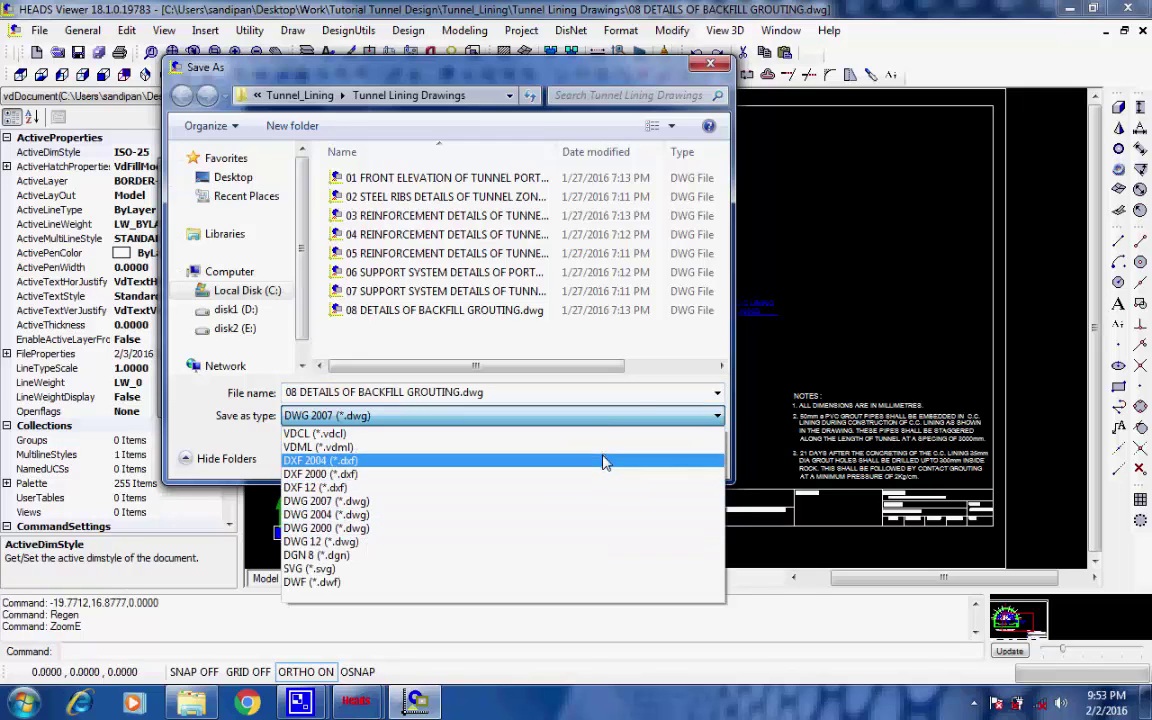
{"action": "left_click", "coordinate": [680, 415]}
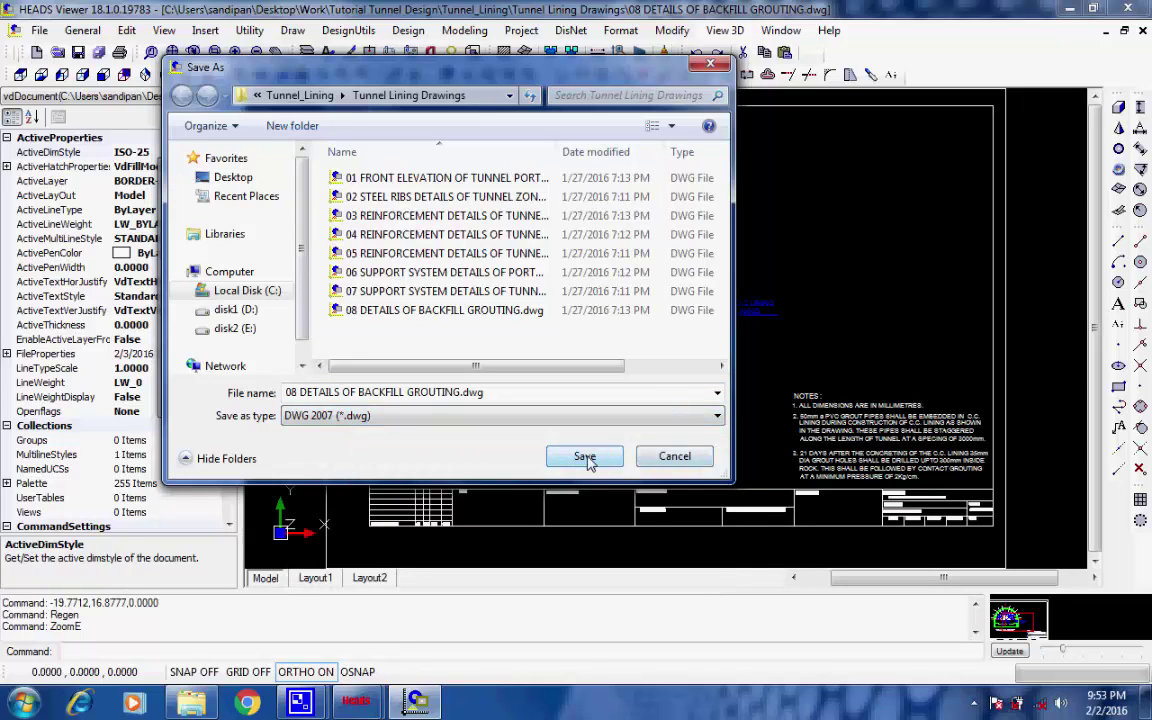
{"action": "left_click", "coordinate": [674, 457]}
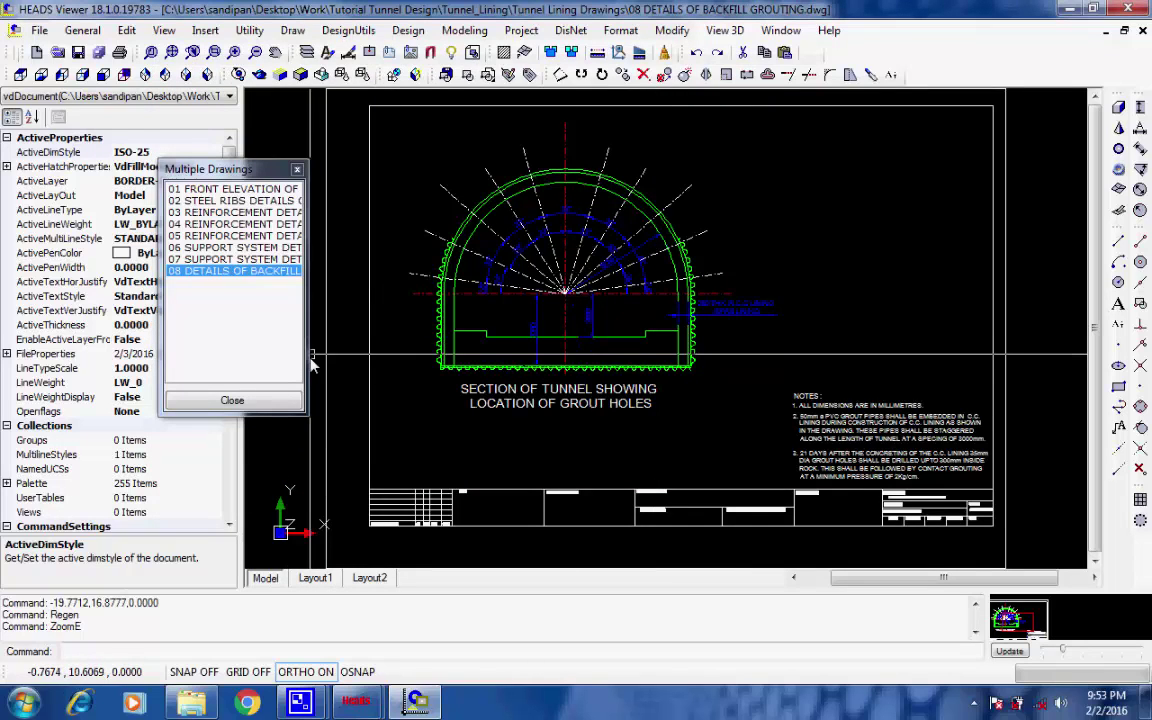
Step: Close the set of tunnel drawings without saving them and open the coach profile design
{"action": "left_click", "coordinate": [255, 402]}
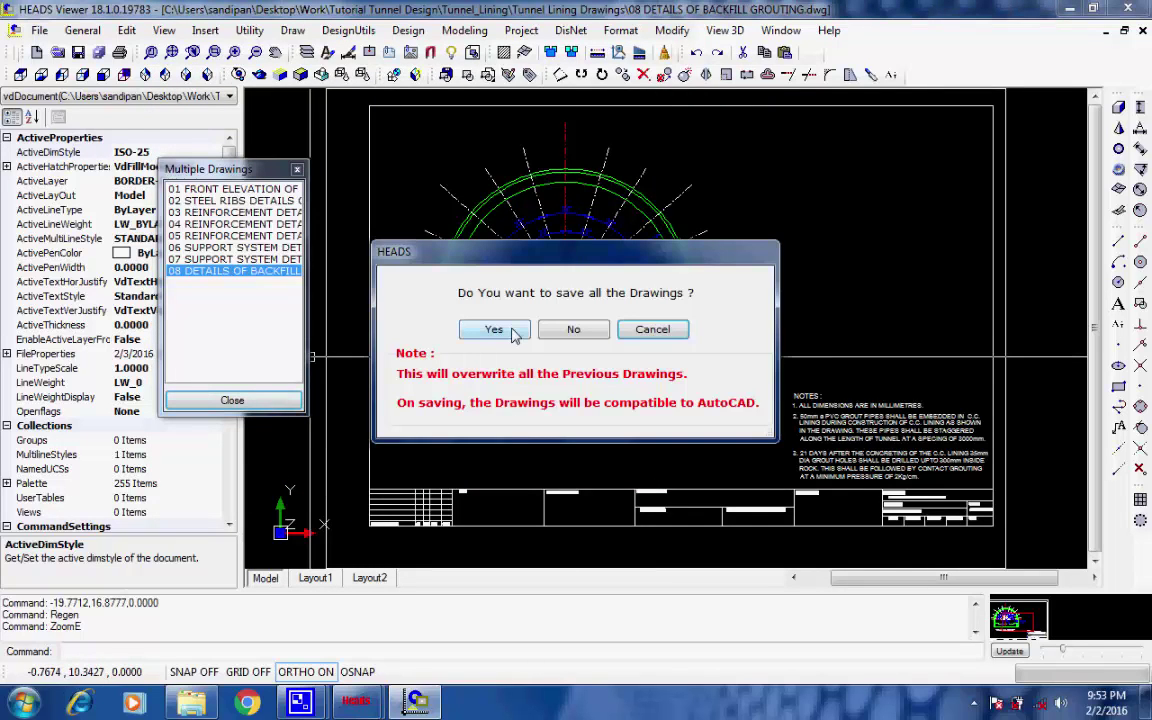
{"action": "left_click", "coordinate": [578, 331]}
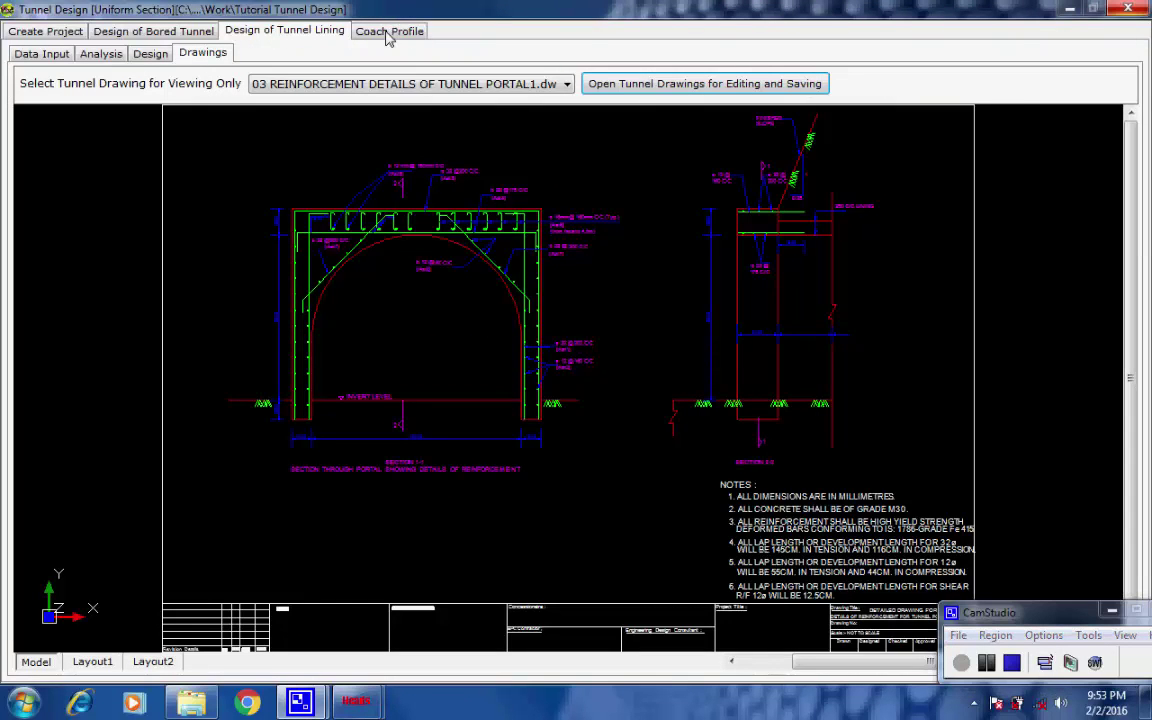
{"action": "left_click", "coordinate": [387, 33]}
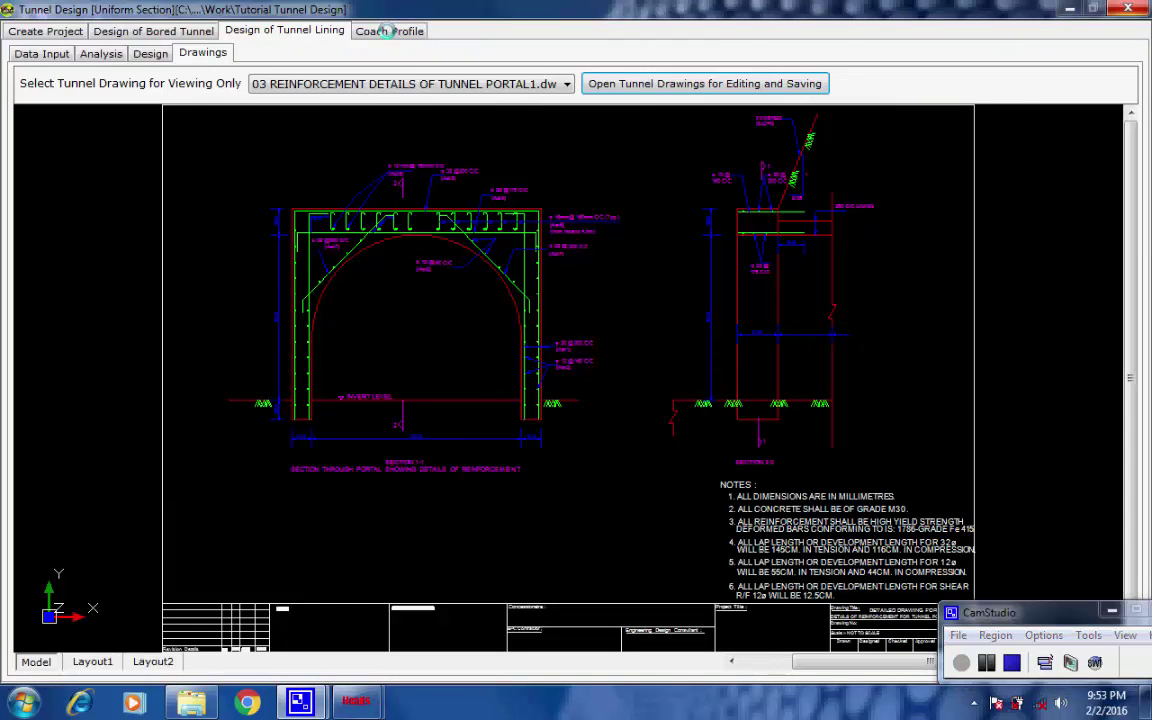
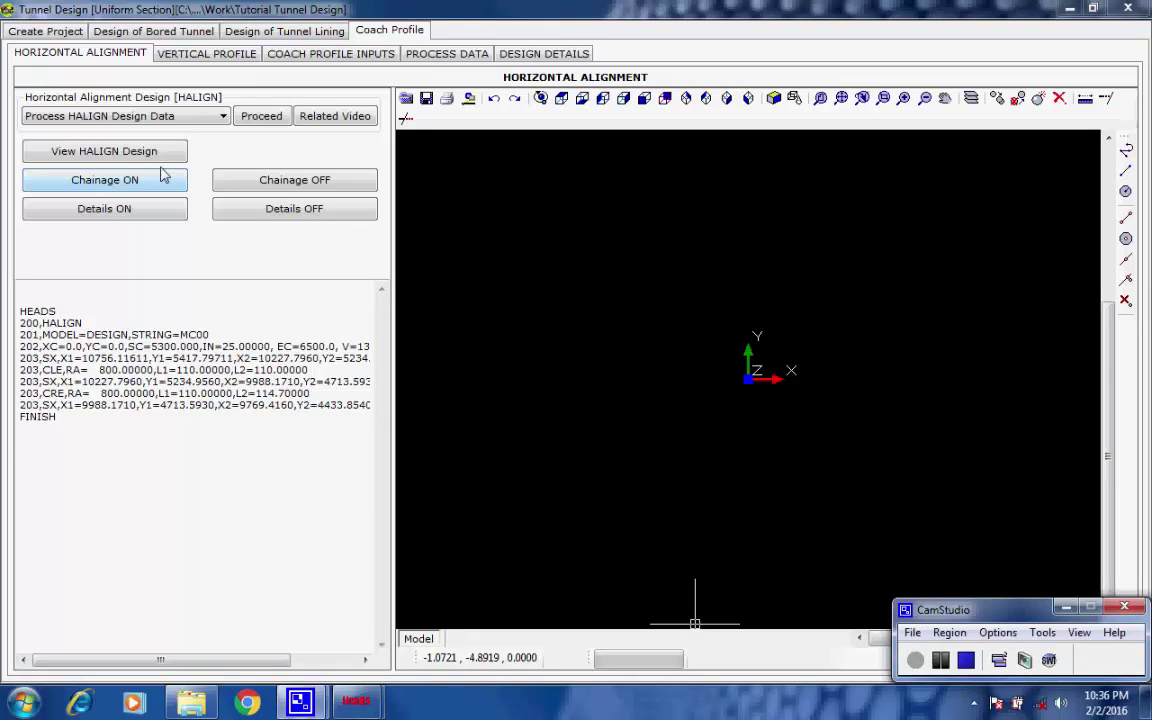
Step: Process the HALIGN design data of the horizontal alignment through to the finish
{"action": "left_click", "coordinate": [258, 118]}
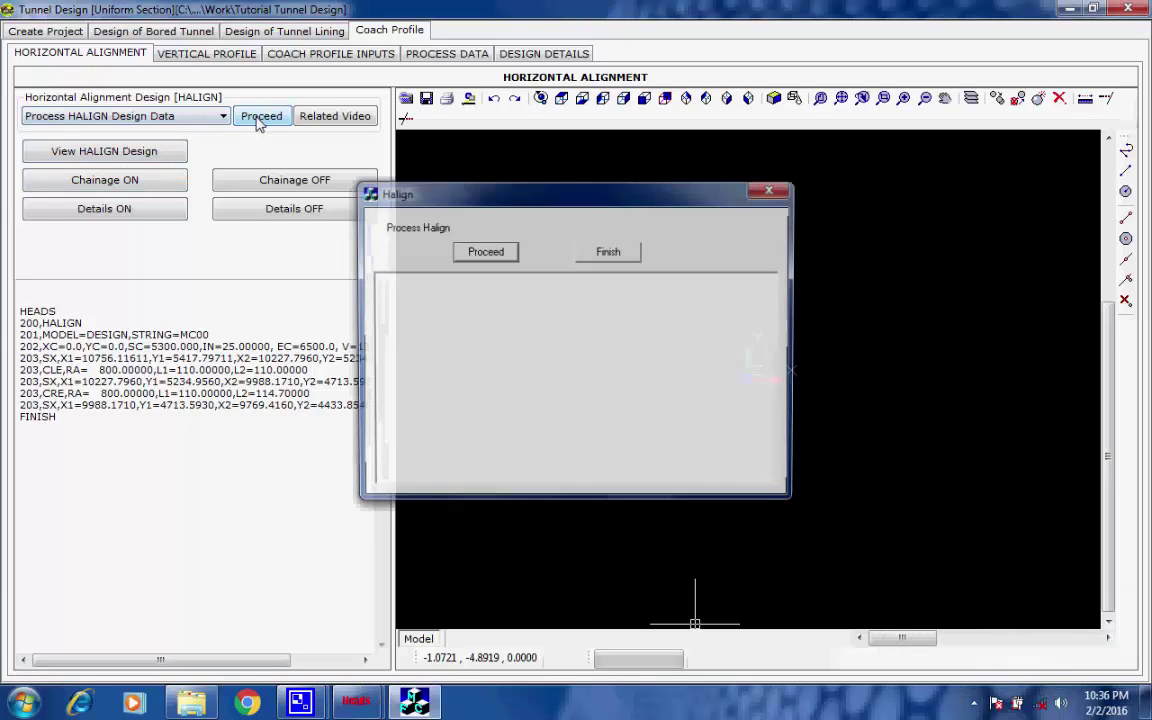
{"action": "left_click", "coordinate": [477, 256]}
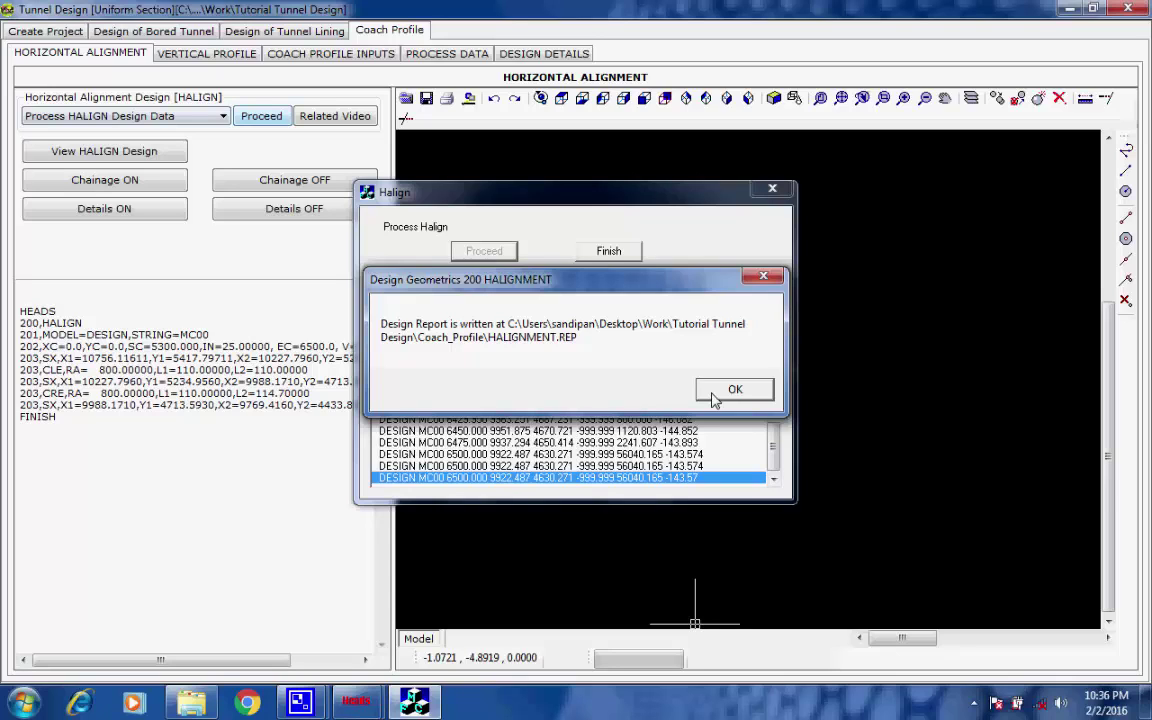
{"action": "left_click", "coordinate": [714, 398]}
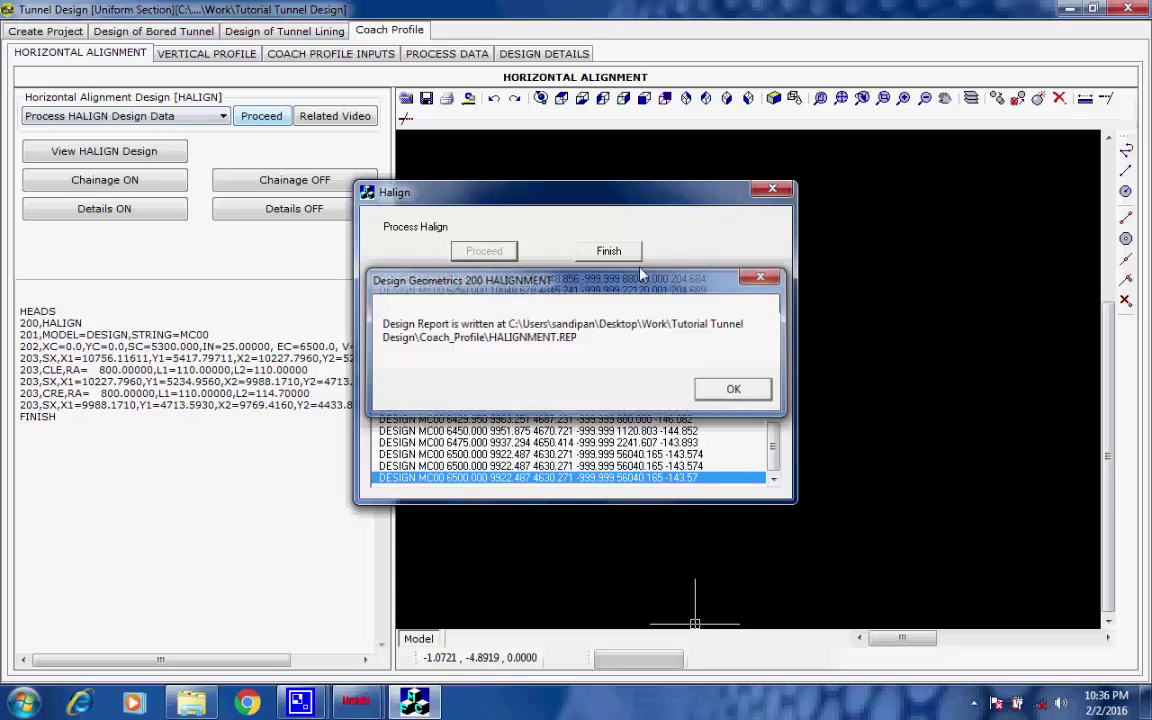
{"action": "left_click", "coordinate": [632, 251]}
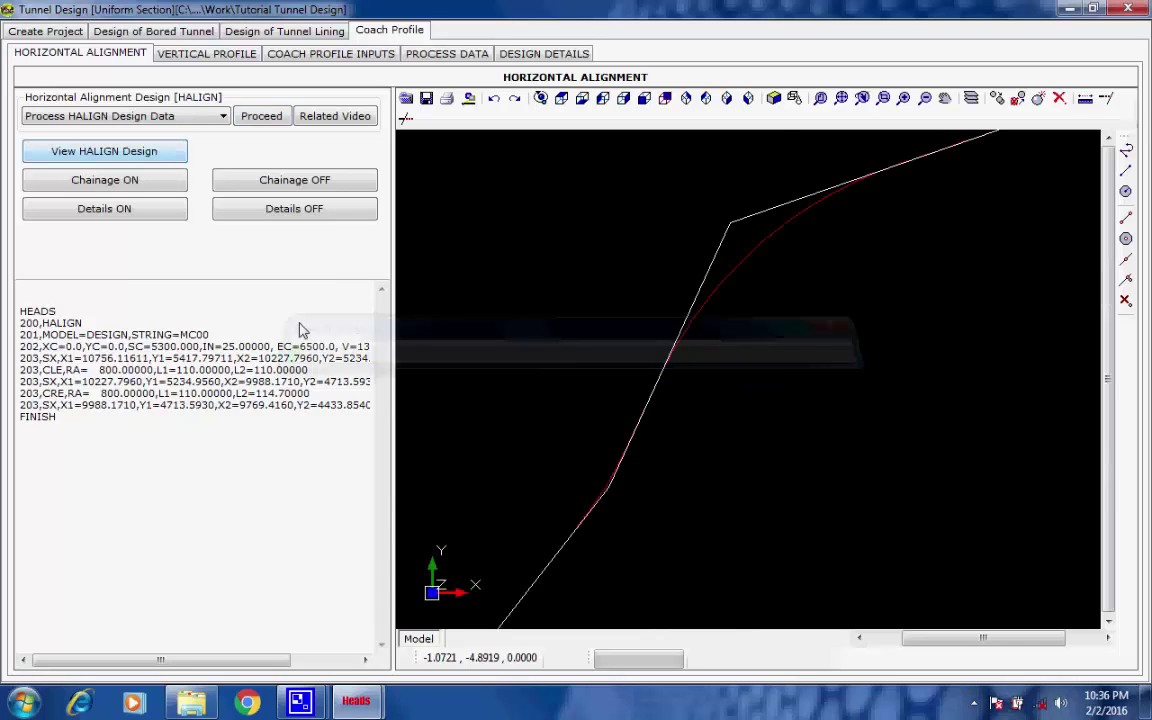
Step: Display the chainages along the horizontal alignment with a text size of 5 mm
{"action": "left_click", "coordinate": [140, 185]}
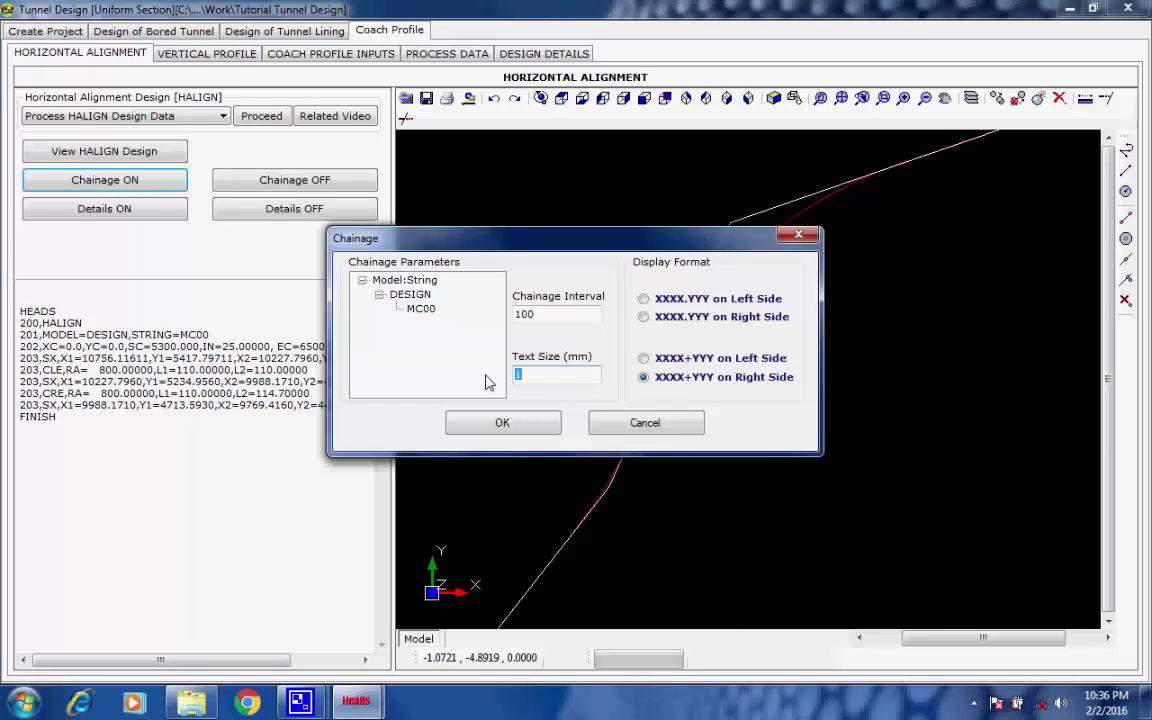
{"action": "type", "text": "5"}
{"action": "left_click", "coordinate": [512, 425]}
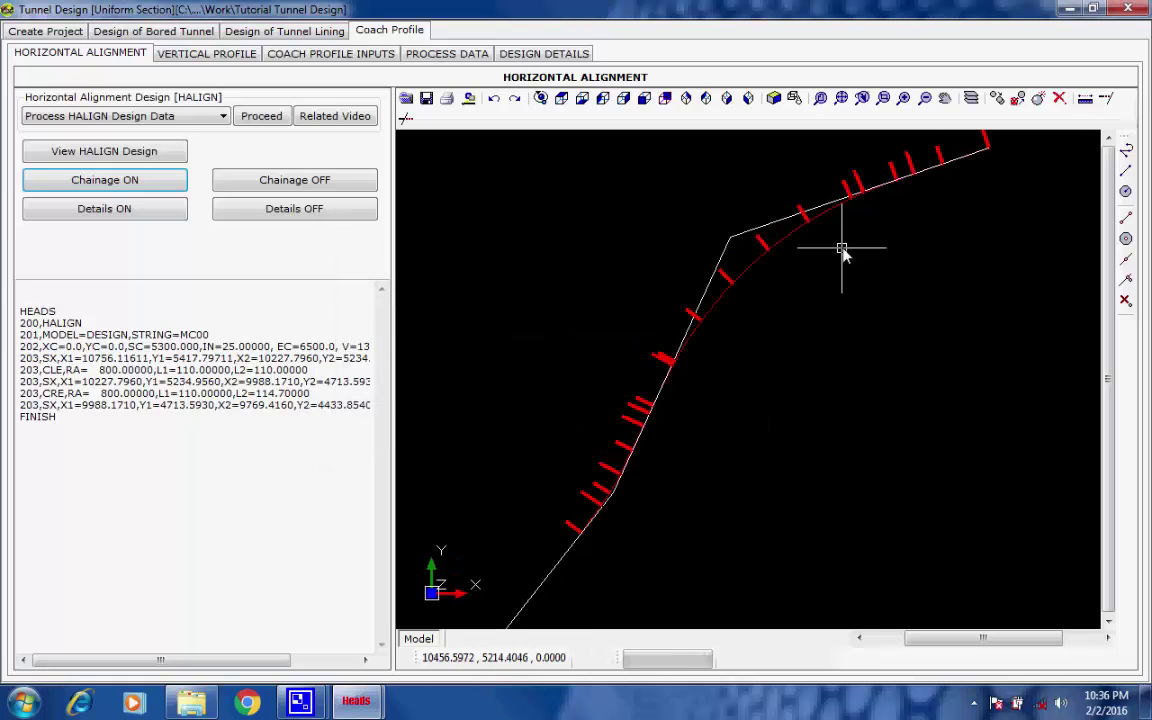
Step: Display the alignment details for string MC00 of the DESIGN model with a text size of 3 mm
{"action": "left_click", "coordinate": [160, 210]}
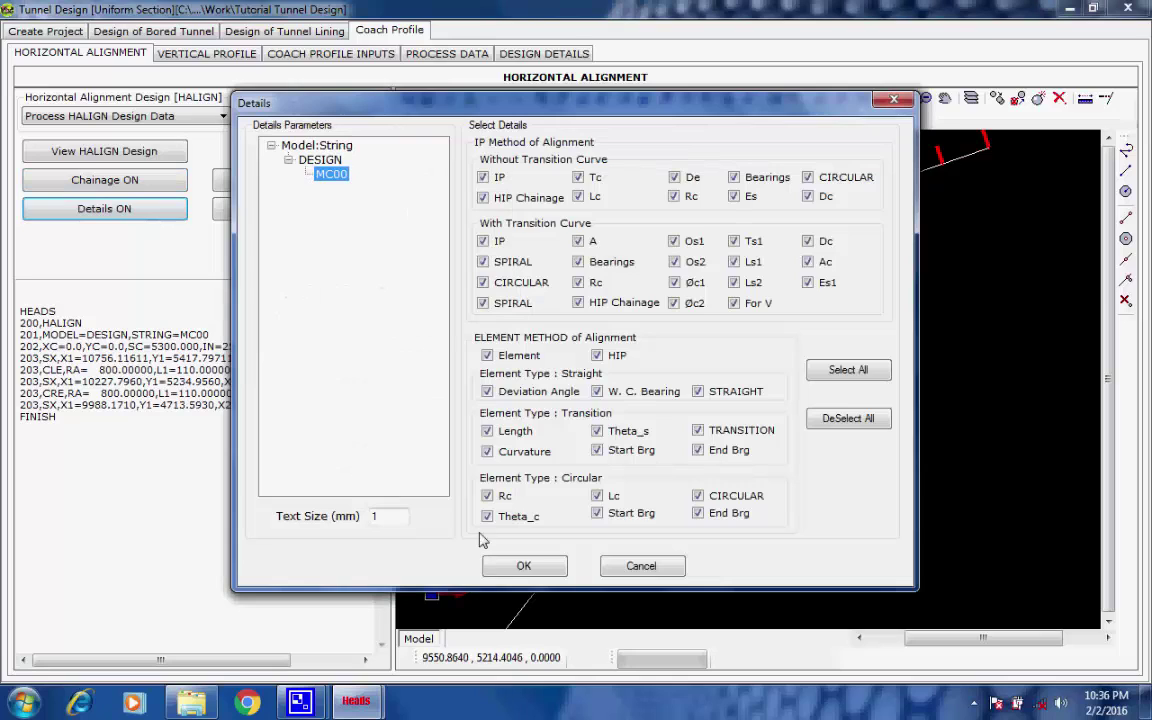
{"action": "left_click", "coordinate": [378, 517]}
{"action": "type", "text": "3"}
{"action": "left_click", "coordinate": [331, 174]}
{"action": "left_click", "coordinate": [524, 567]}
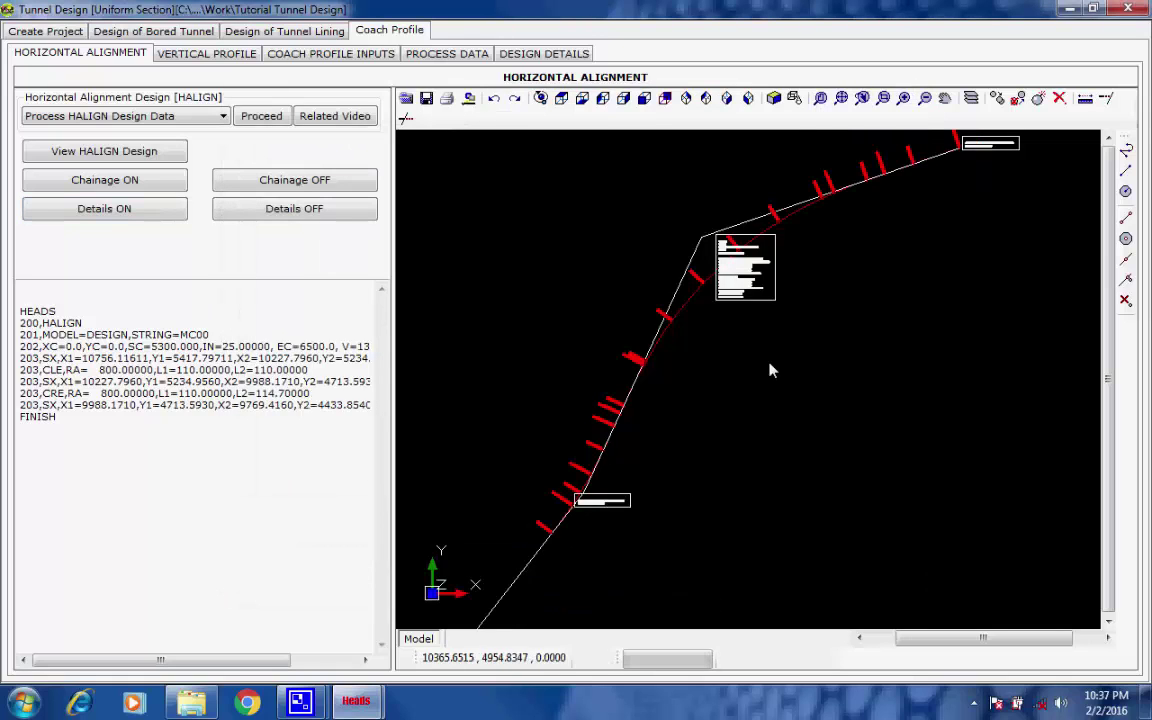
Step: Examine the curve details at the first intersection point, the chainage labels and the start coordinates of the horizontal alignment
{"action": "scroll", "coordinate": [708, 215], "scroll_direction": "up", "scroll_amount": 1}
{"action": "scroll", "coordinate": [708, 215], "scroll_direction": "up", "scroll_amount": 3}
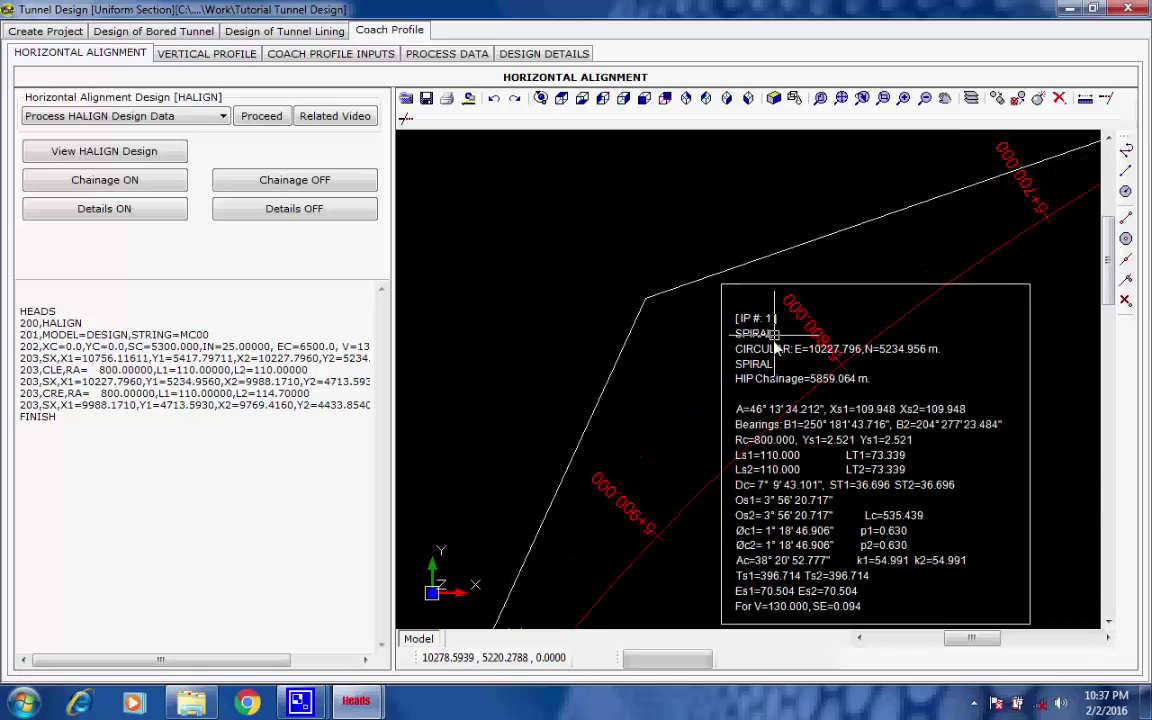
{"action": "scroll", "coordinate": [760, 360], "scroll_direction": "down", "scroll_amount": 3}
{"action": "scroll", "coordinate": [784, 320], "scroll_direction": "up", "scroll_amount": 3}
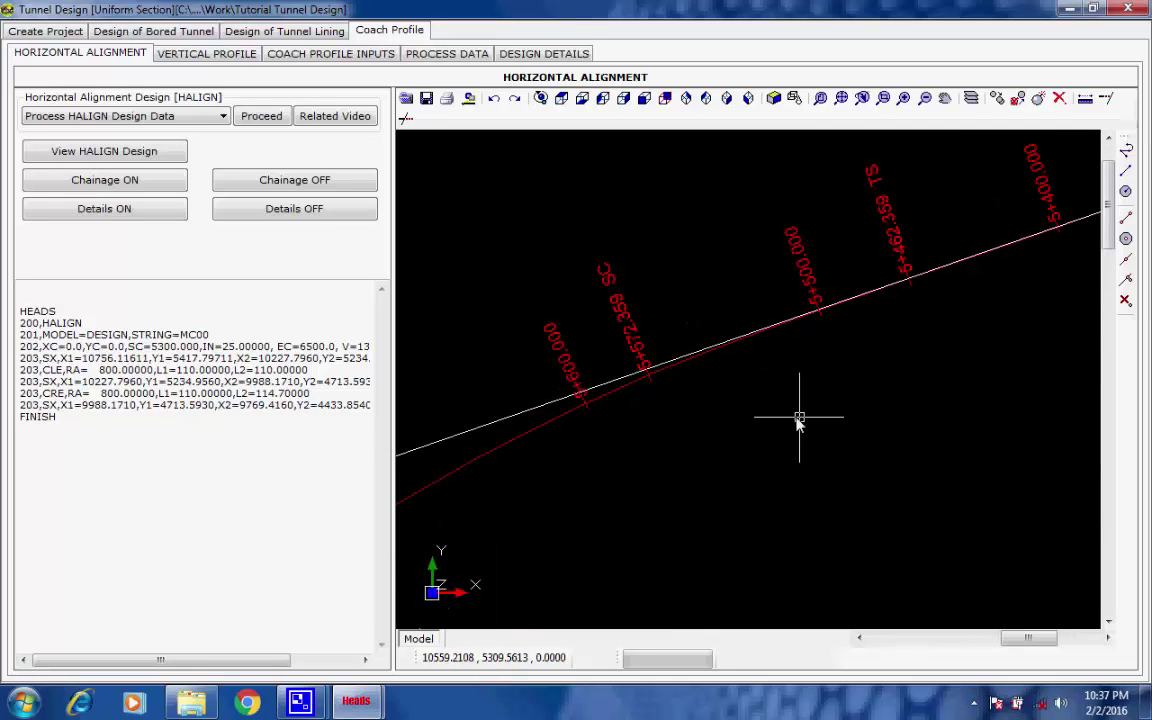
{"action": "scroll", "coordinate": [795, 420], "scroll_direction": "down", "scroll_amount": 3}
{"action": "scroll", "coordinate": [1020, 310], "scroll_direction": "up", "scroll_amount": 5}
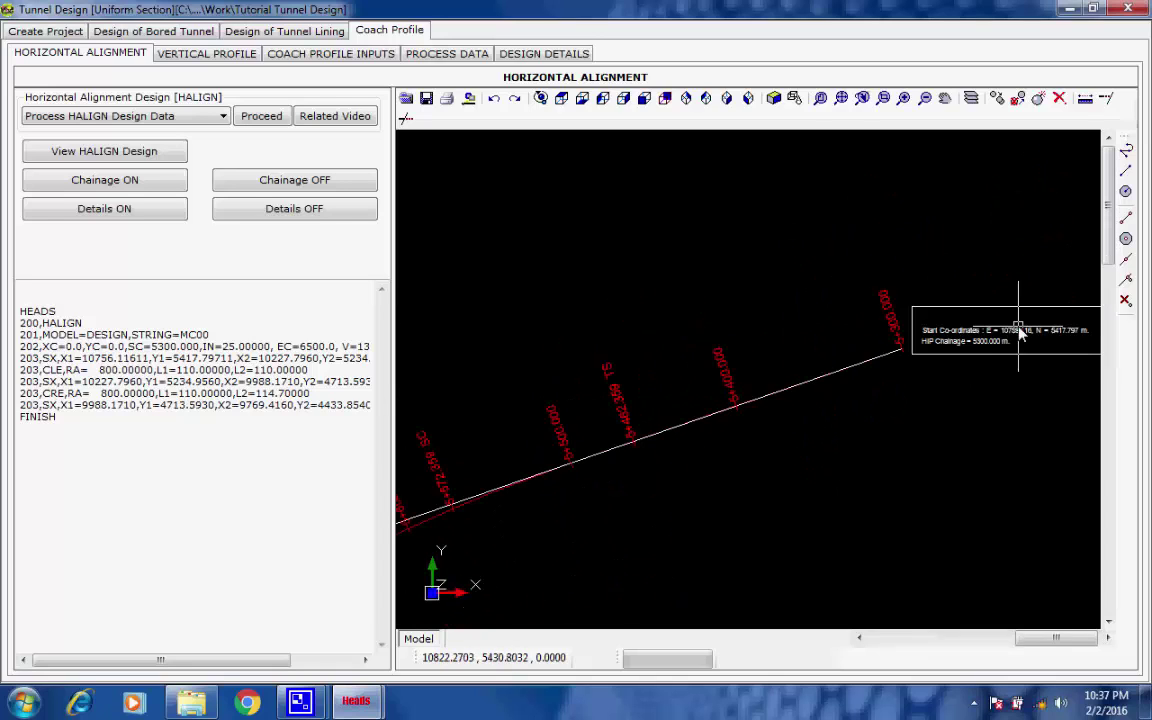
{"action": "scroll", "coordinate": [806, 445], "scroll_direction": "down", "scroll_amount": 5}
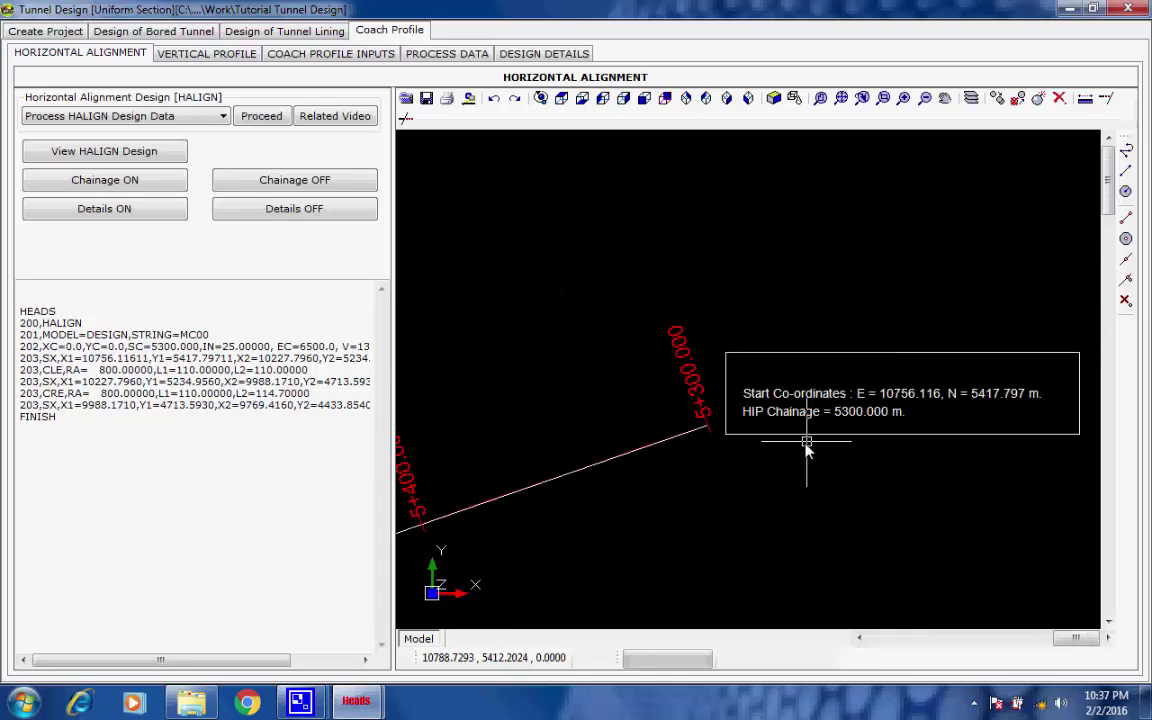
{"action": "scroll", "coordinate": [762, 486], "scroll_direction": "up", "scroll_amount": 5}
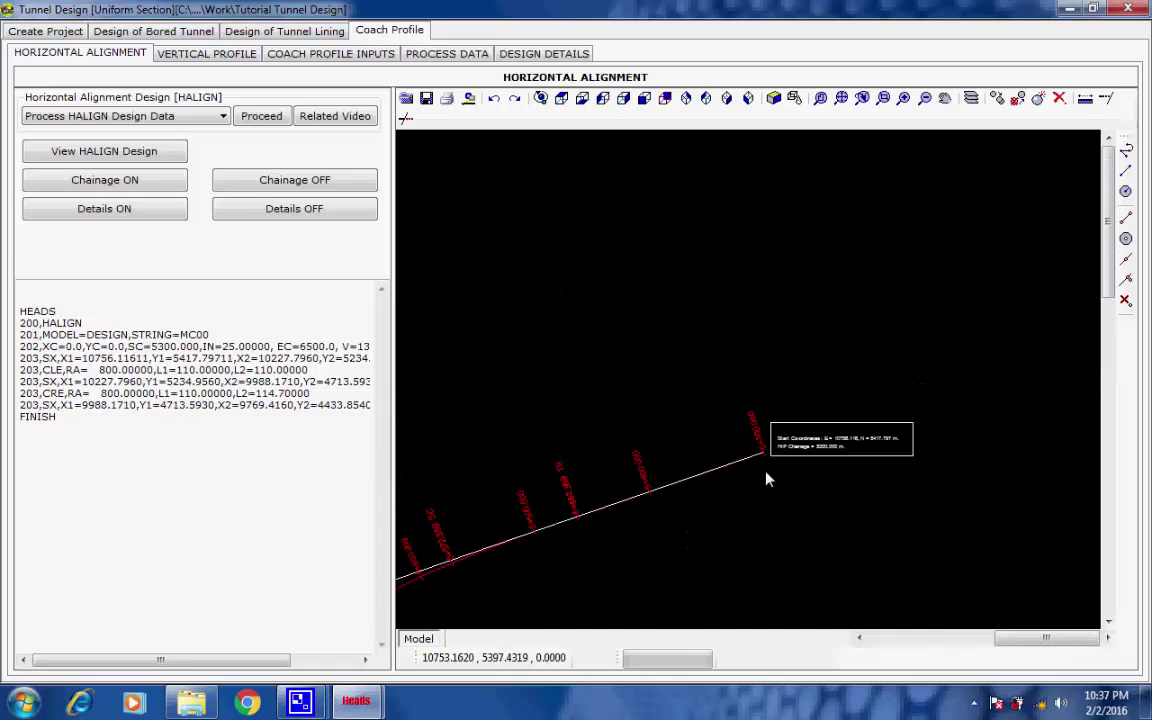
{"action": "scroll", "coordinate": [607, 478], "scroll_direction": "down", "scroll_amount": 6}
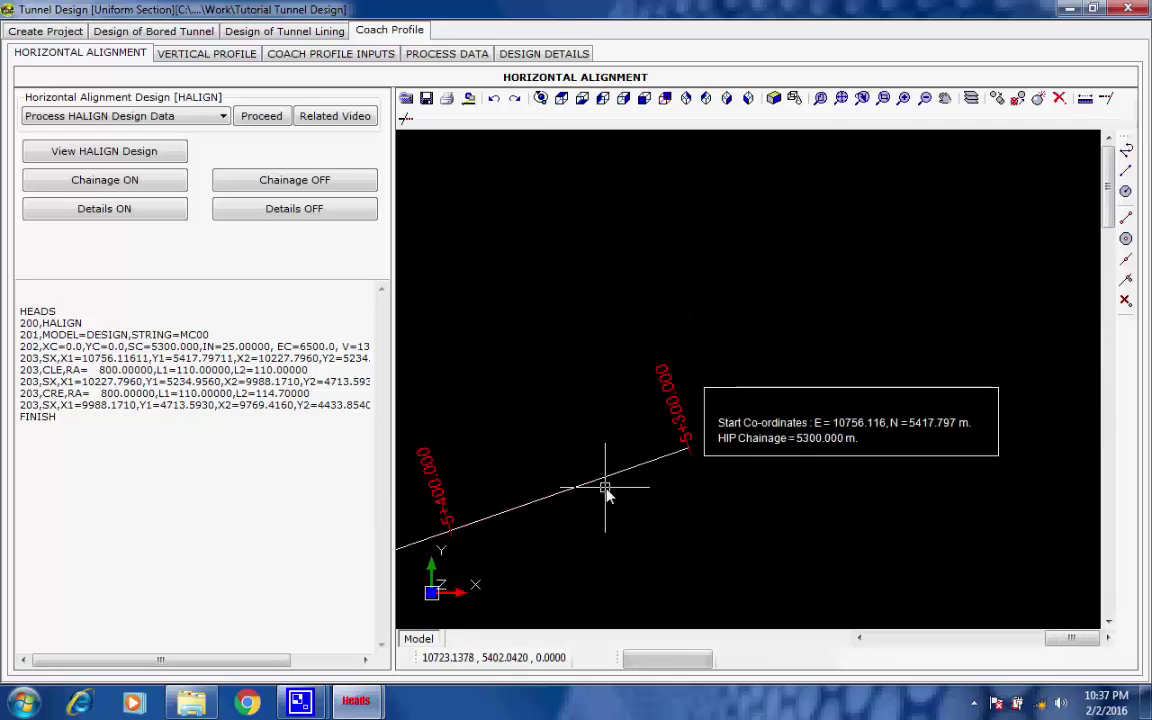
{"action": "scroll", "coordinate": [640, 468], "scroll_direction": "up", "scroll_amount": 2}
{"action": "scroll", "coordinate": [636, 468], "scroll_direction": "down", "scroll_amount": 3}
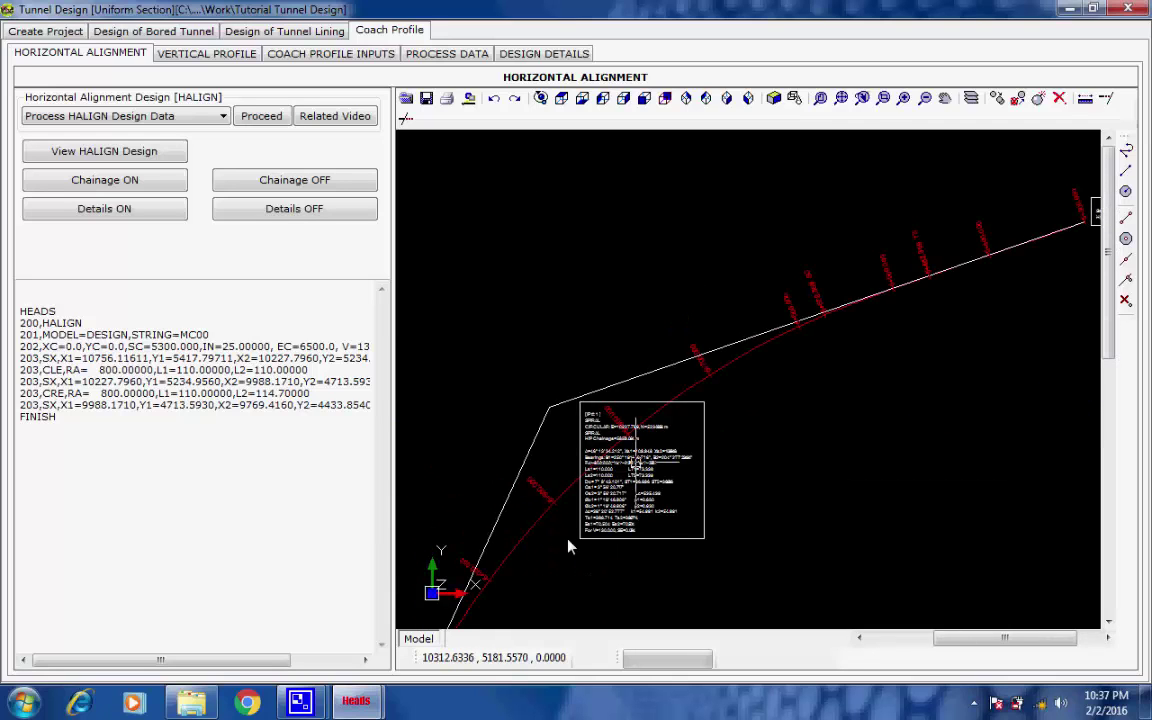
Step: Examine the end coordinates and the last chainage labels, and return to an overview of the horizontal alignment
{"action": "middle_click_drag", "start_coordinate": [567, 541], "coordinate": [849, 238]}
{"action": "scroll", "coordinate": [722, 485], "scroll_direction": "up", "scroll_amount": 5}
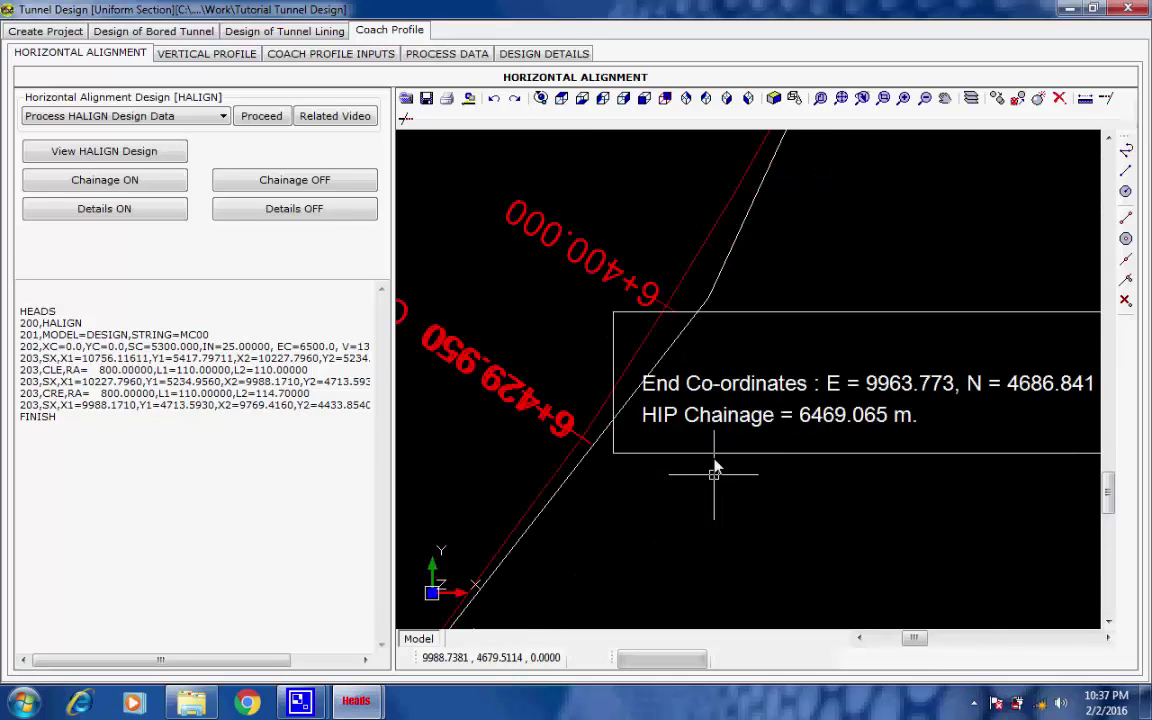
{"action": "scroll", "coordinate": [720, 460], "scroll_direction": "up", "scroll_amount": 1}
{"action": "scroll", "coordinate": [752, 425], "scroll_direction": "down", "scroll_amount": 1}
{"action": "scroll", "coordinate": [755, 422], "scroll_direction": "down", "scroll_amount": 5}
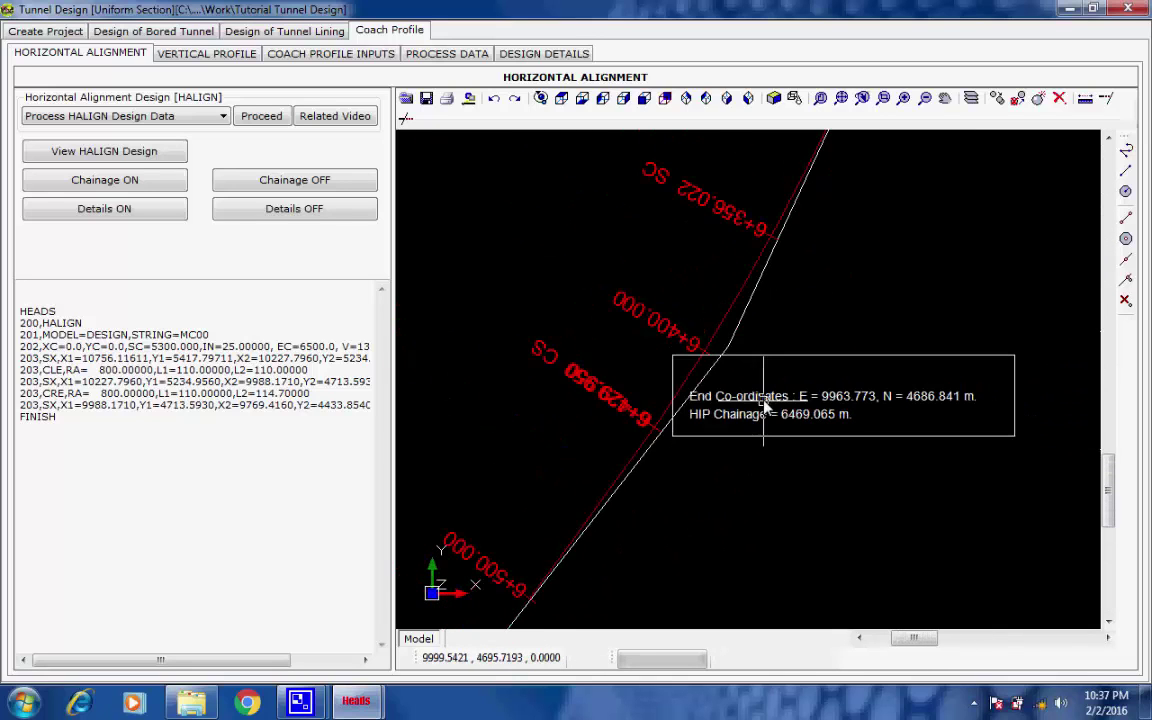
{"action": "scroll", "coordinate": [828, 345], "scroll_direction": "down", "scroll_amount": 3}
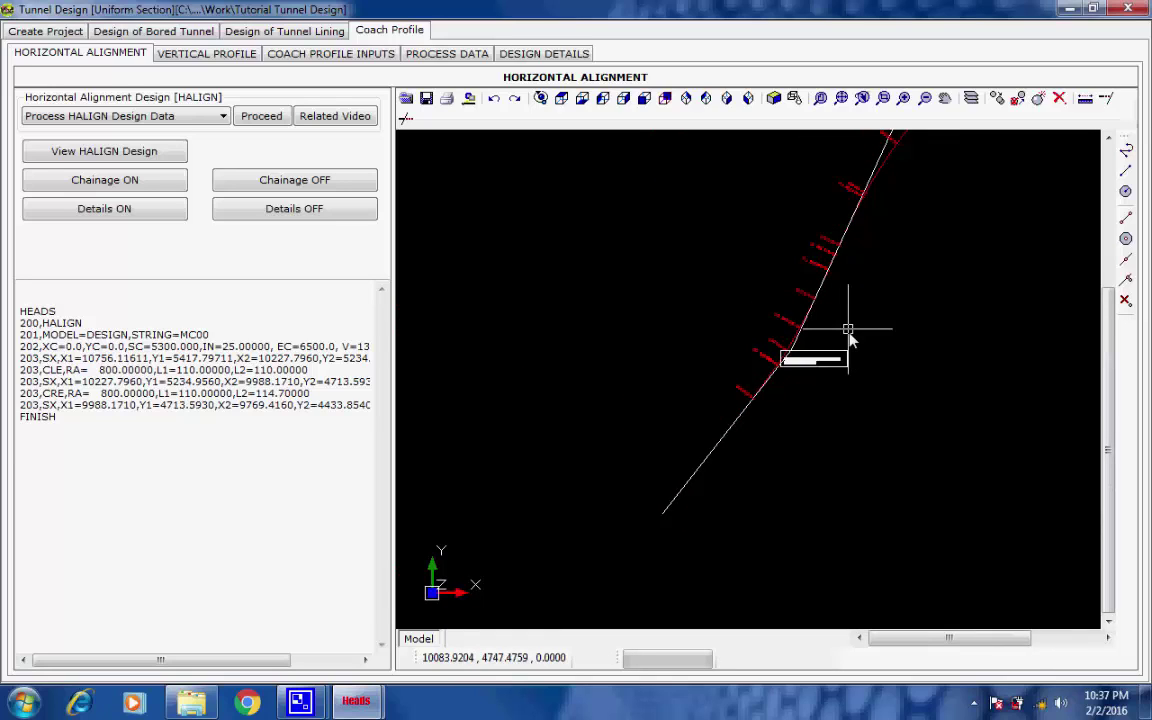
{"action": "scroll", "coordinate": [770, 390], "scroll_direction": "up", "scroll_amount": 2}
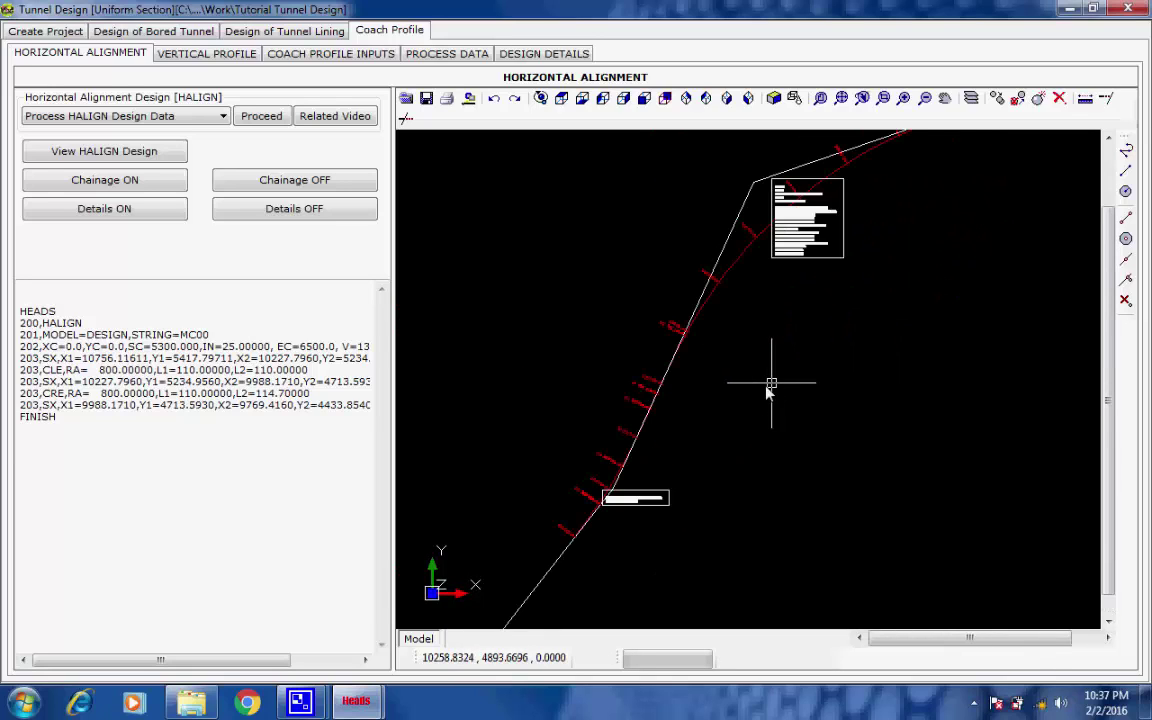
{"action": "scroll", "coordinate": [766, 386], "scroll_direction": "down", "scroll_amount": 1}
Step: Process the VALIGN design data for the coach profile's vertical alignment and close the finished run
{"action": "left_click", "coordinate": [234, 58]}
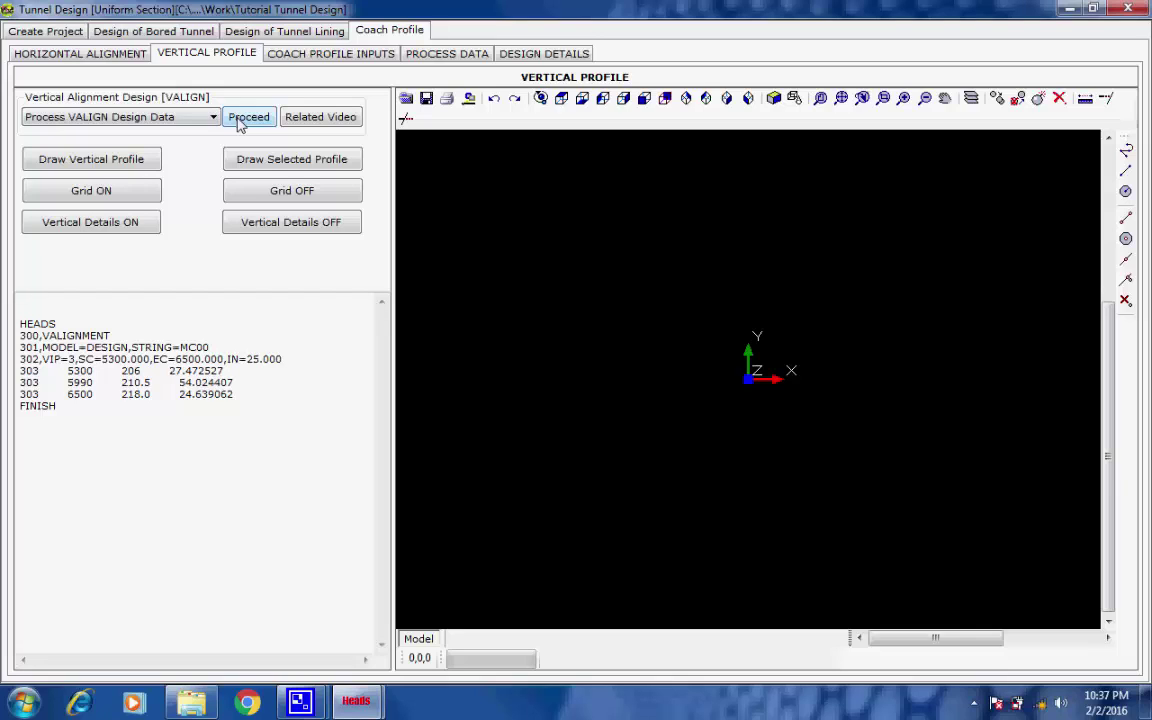
{"action": "left_click", "coordinate": [240, 120]}
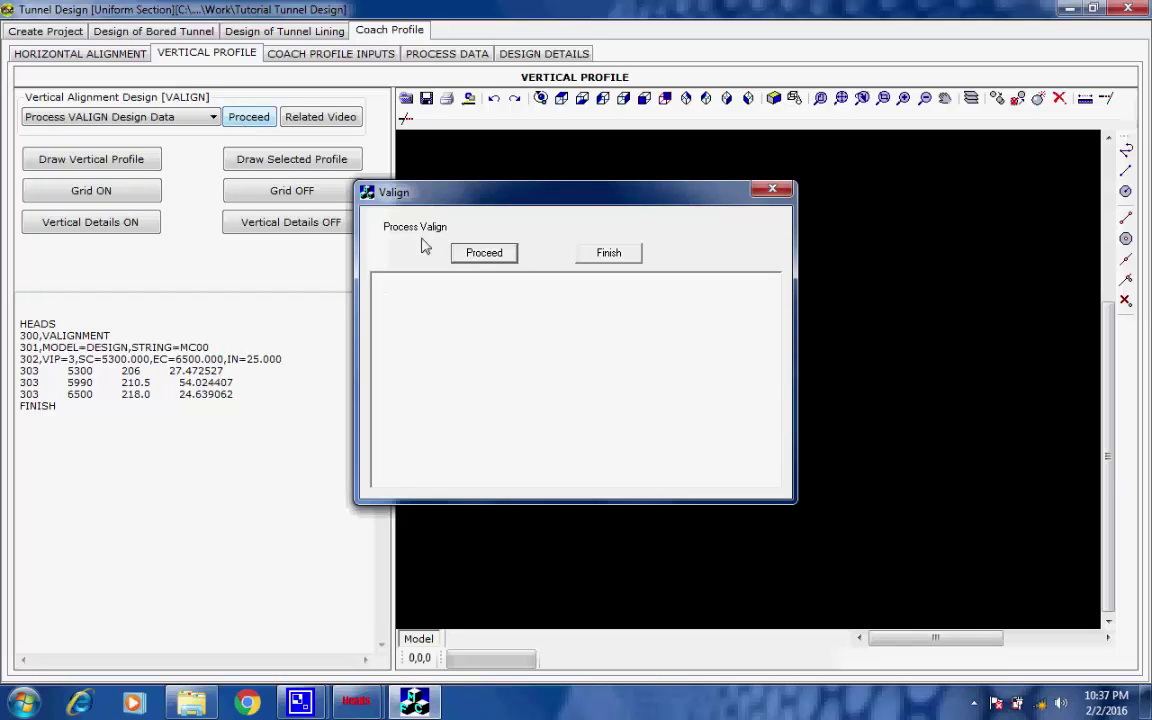
{"action": "left_click", "coordinate": [484, 254]}
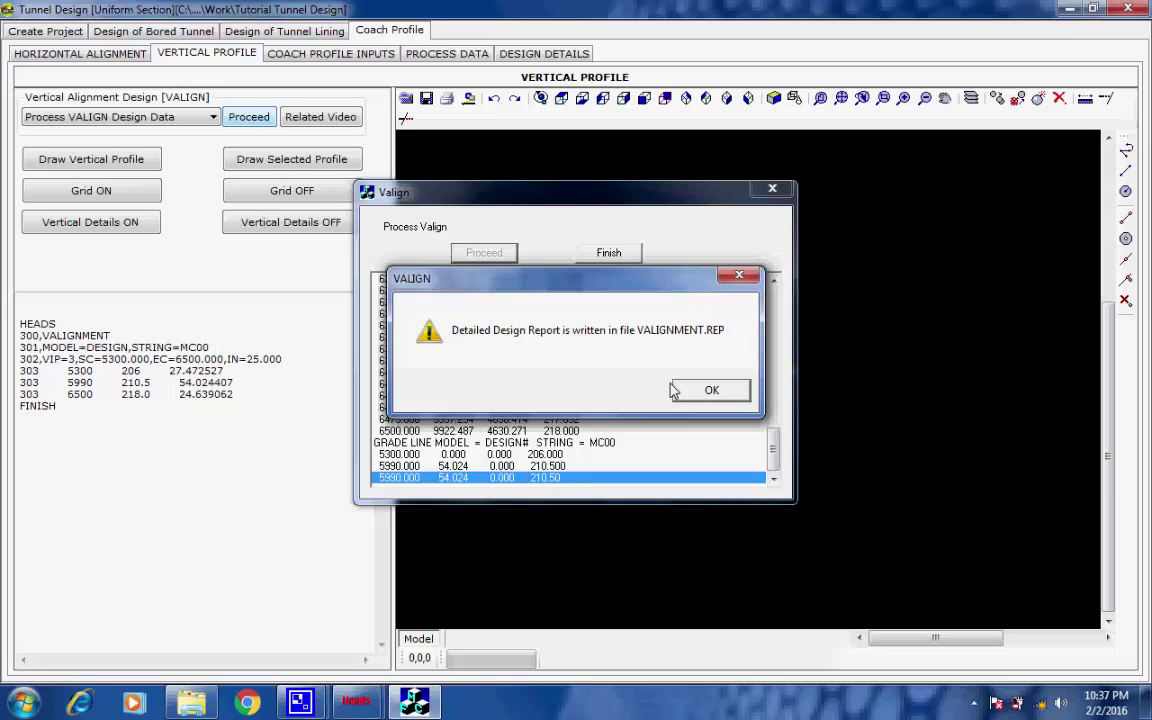
{"action": "left_click", "coordinate": [718, 394]}
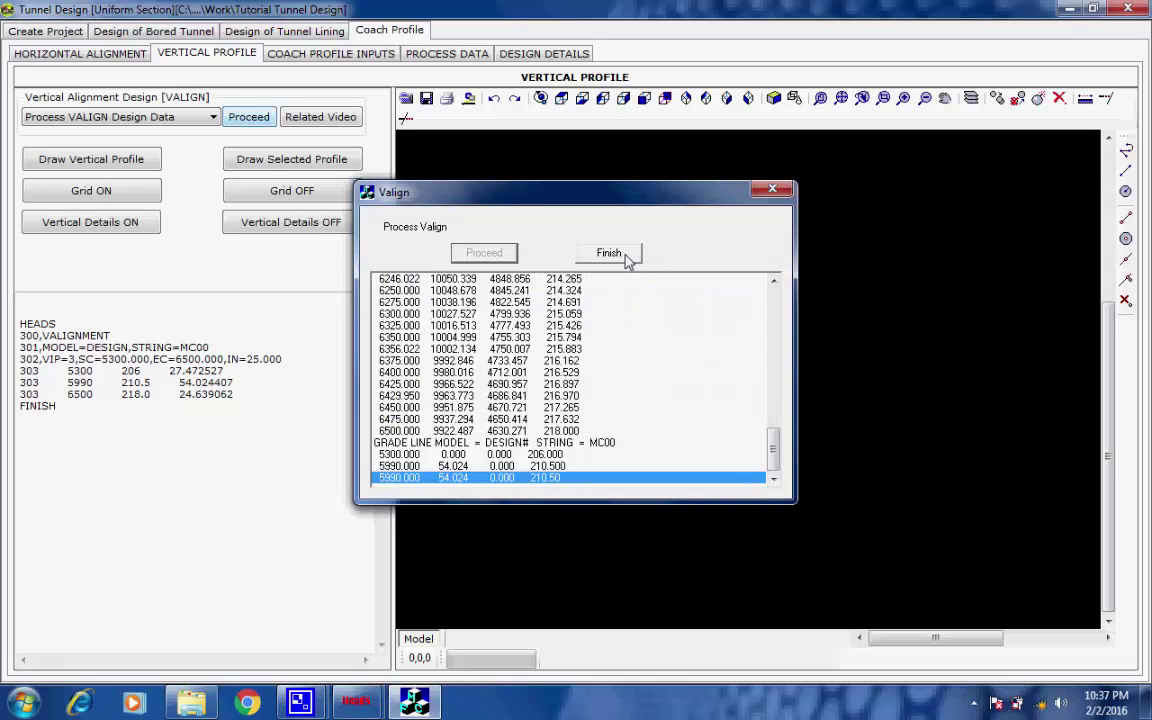
{"action": "left_click", "coordinate": [611, 253]}
Step: Draw the vertical profile at scales X 1 and Y 10, with a grid at chainage interval 50, level interval 5 and 10 mm dark gray text
{"action": "left_click", "coordinate": [140, 160]}
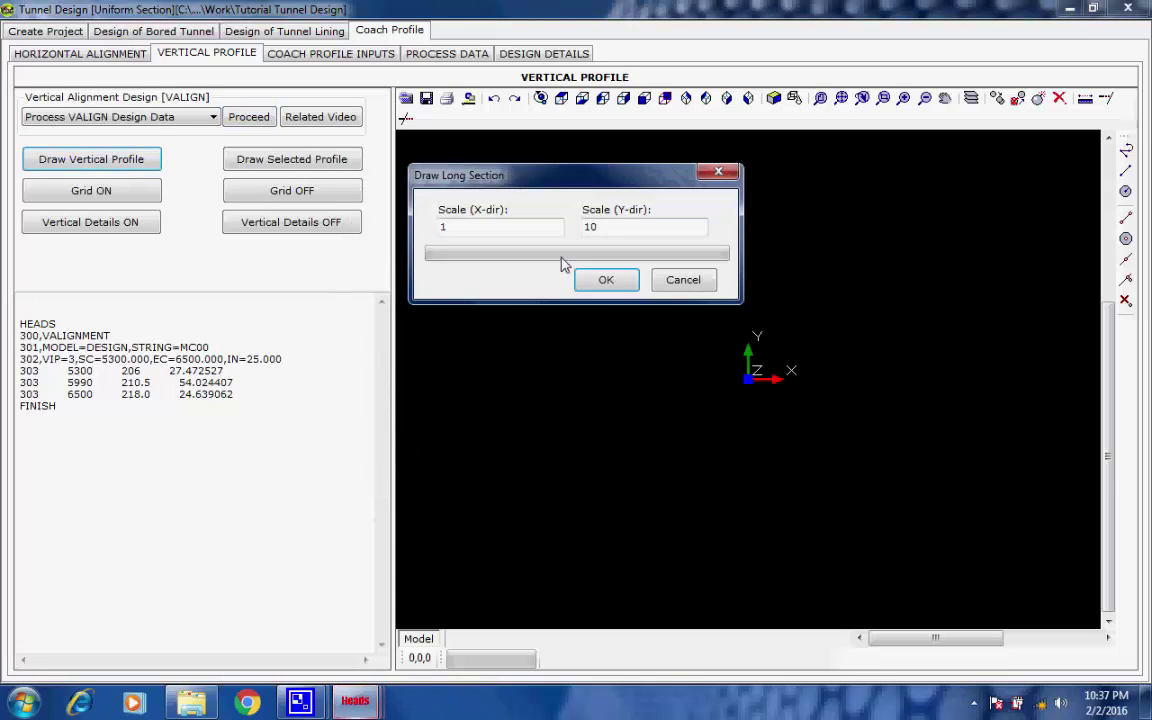
{"action": "left_click", "coordinate": [604, 279]}
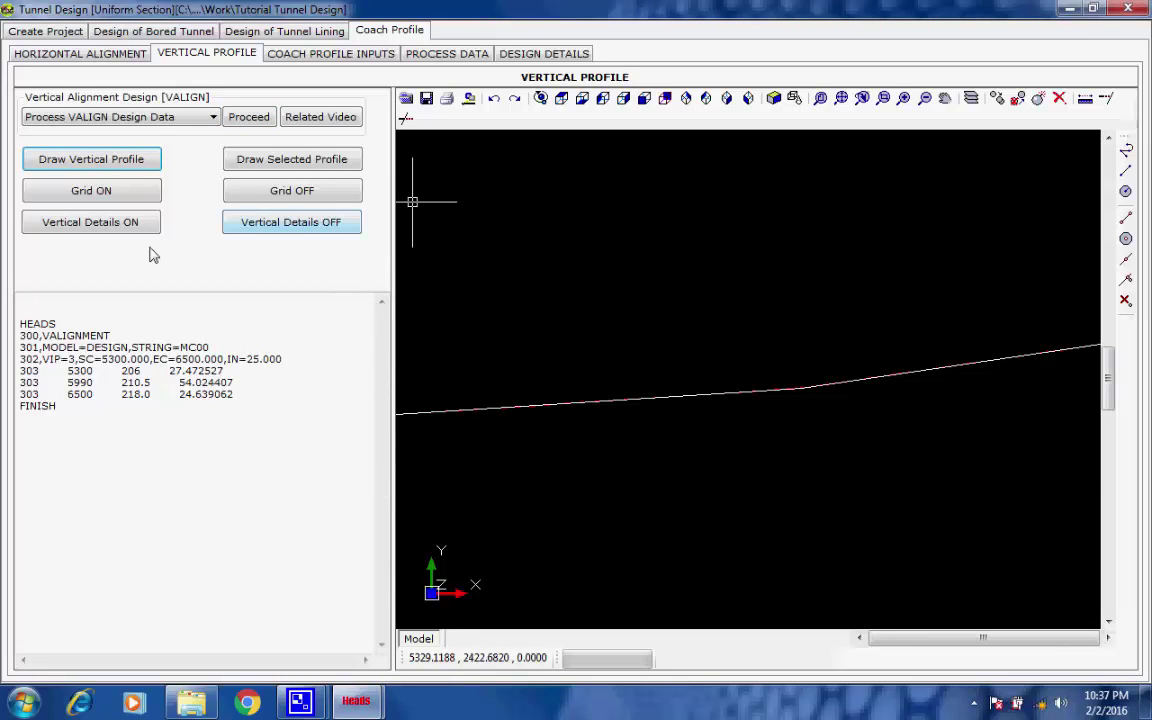
{"action": "left_click", "coordinate": [108, 182]}
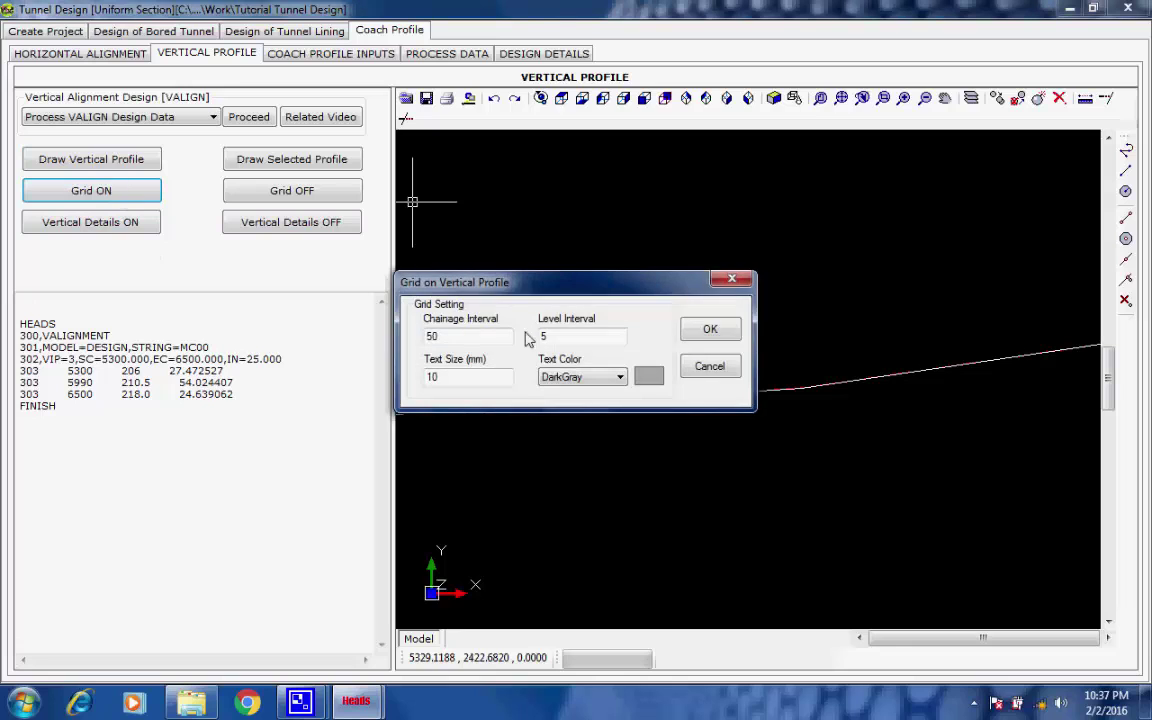
{"action": "left_click", "coordinate": [706, 330]}
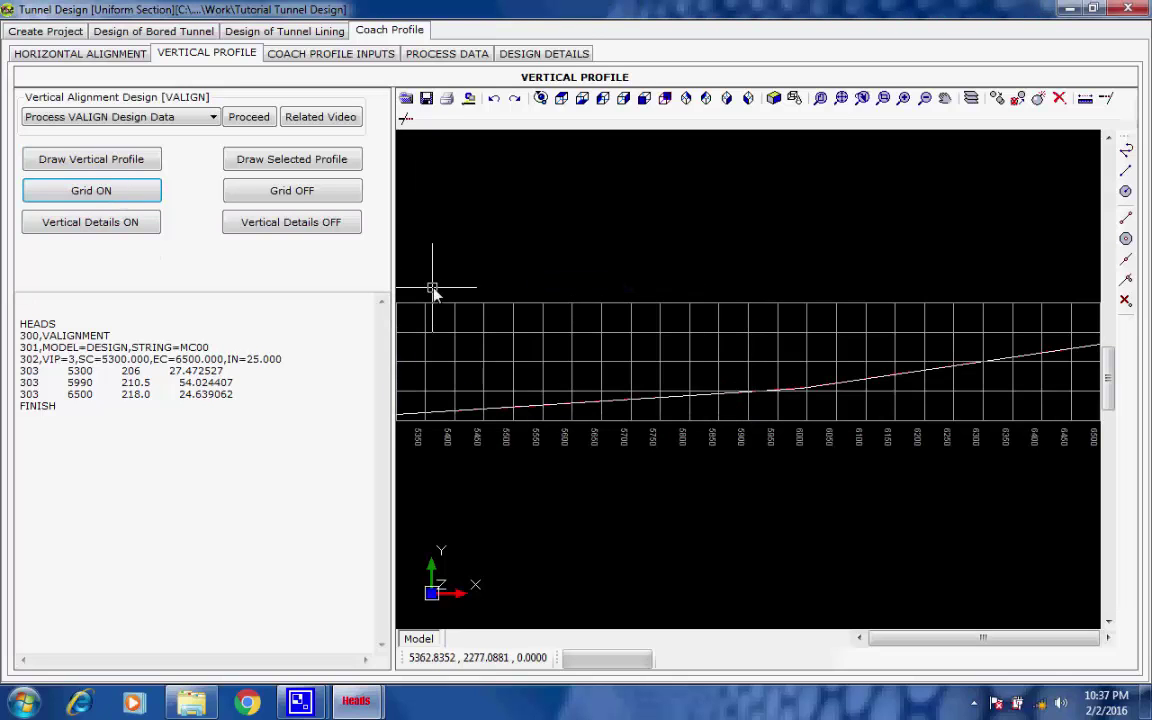
Step: Display the vertical details for string MC00 of the DESIGN model with a text size of 3 mm
{"action": "left_click", "coordinate": [132, 222]}
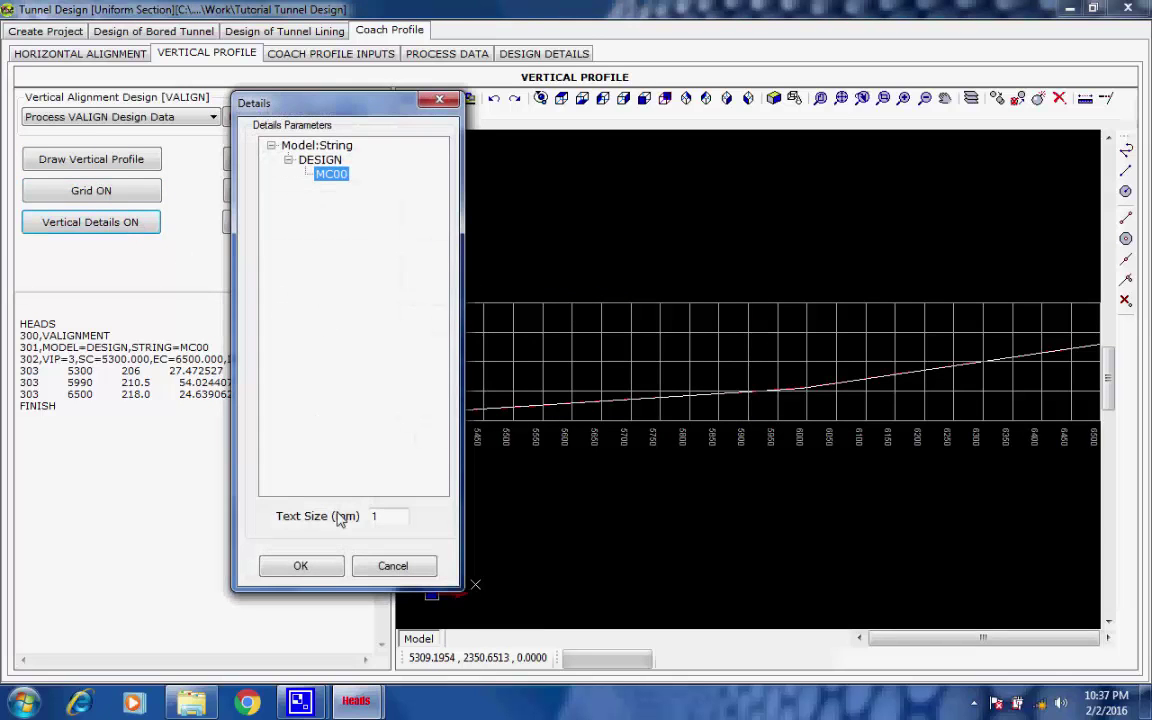
{"action": "left_click", "coordinate": [372, 518]}
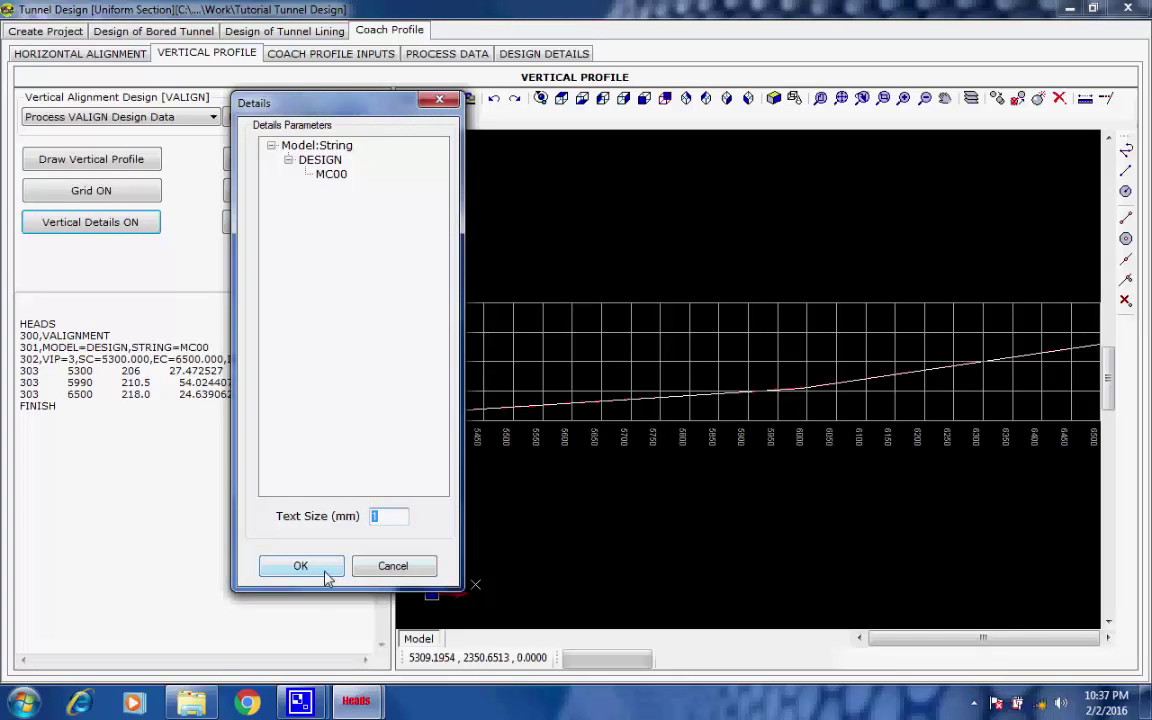
{"action": "type", "text": "4"}
{"action": "left_click_drag", "start_coordinate": [388, 518], "coordinate": [356, 516]}
{"action": "type", "text": "3"}
{"action": "left_click", "coordinate": [300, 567]}
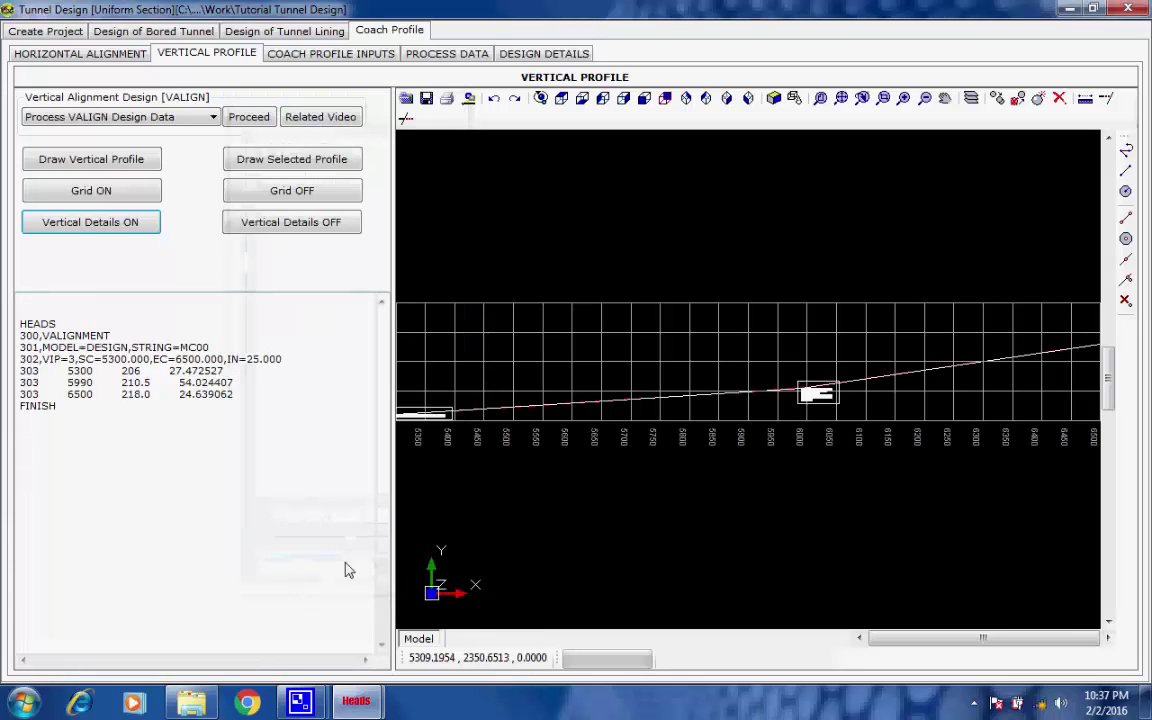
Step: Examine the start chainage and level label and the first grid chainages of the vertical profile
{"action": "scroll", "coordinate": [410, 410], "scroll_direction": "up", "scroll_amount": 3}
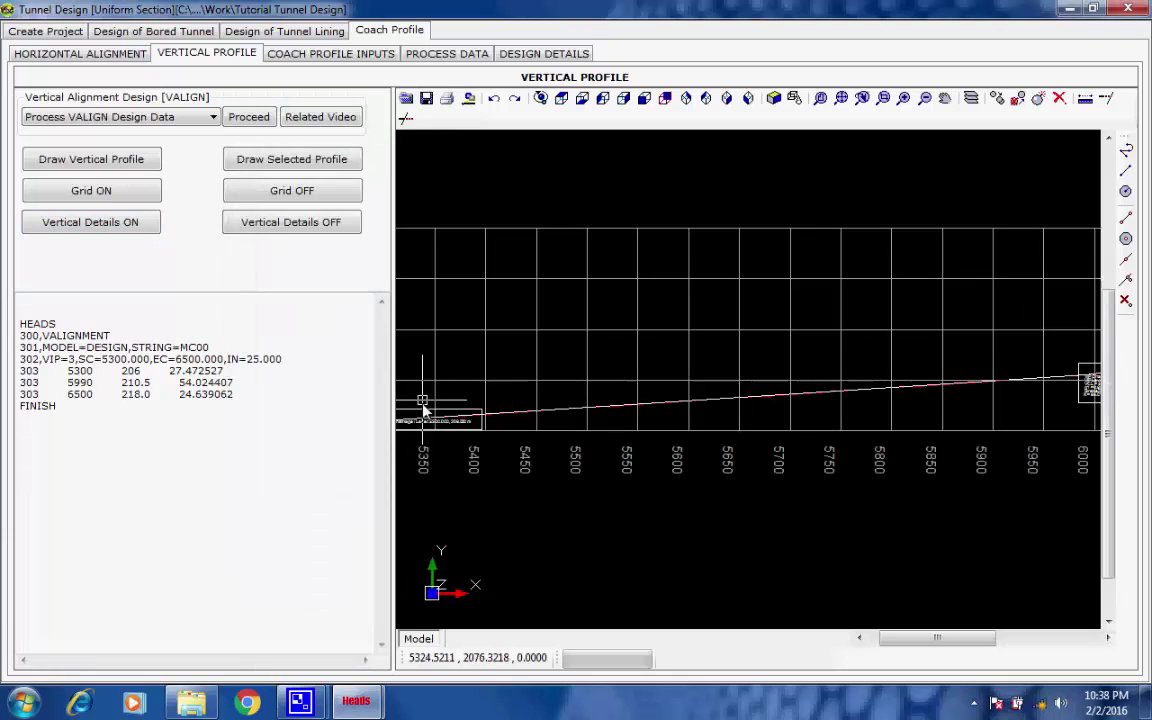
{"action": "middle_click_drag", "start_coordinate": [440, 415], "coordinate": [632, 358]}
{"action": "scroll", "coordinate": [632, 358], "scroll_direction": "up", "scroll_amount": 1}
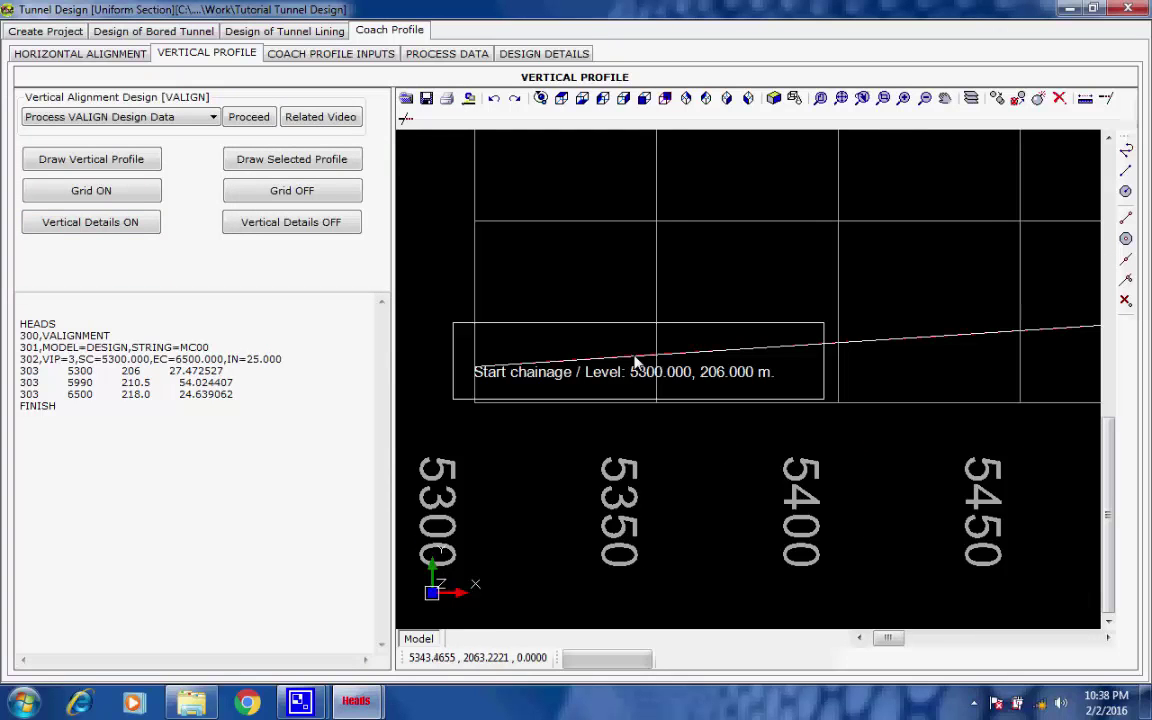
{"action": "scroll", "coordinate": [550, 411], "scroll_direction": "up", "scroll_amount": 4}
{"action": "scroll", "coordinate": [550, 411], "scroll_direction": "down", "scroll_amount": 3}
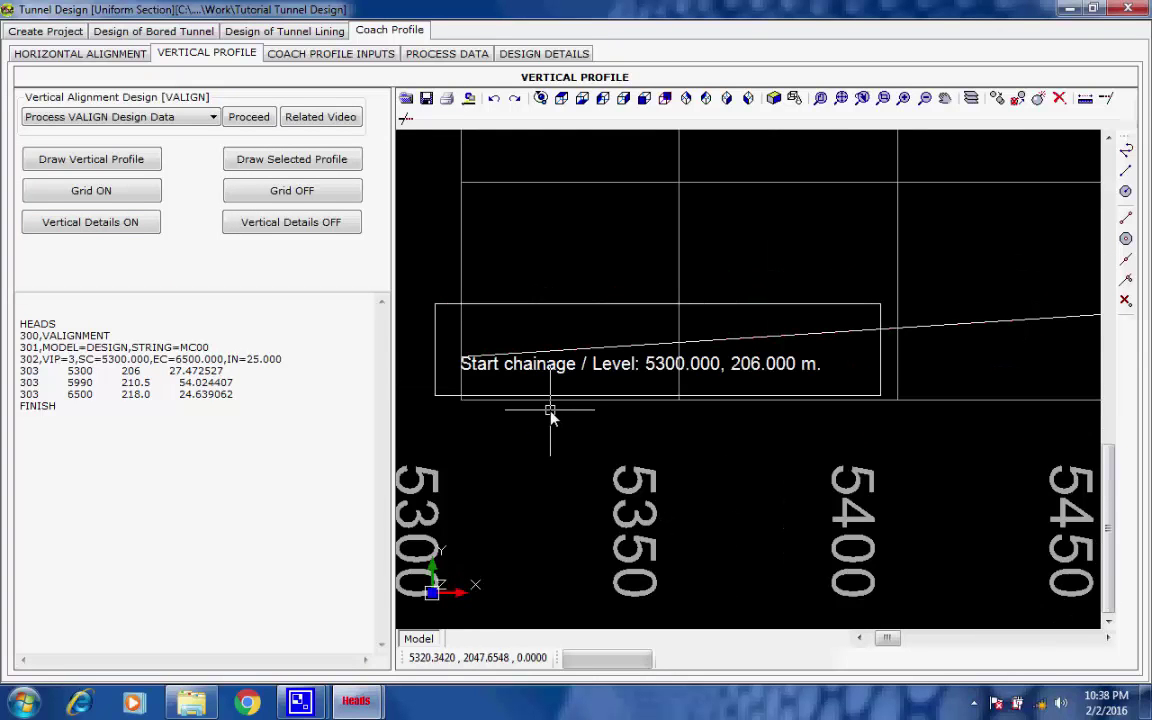
{"action": "scroll", "coordinate": [593, 455], "scroll_direction": "up", "scroll_amount": 1}
{"action": "scroll", "coordinate": [595, 455], "scroll_direction": "down", "scroll_amount": 5}
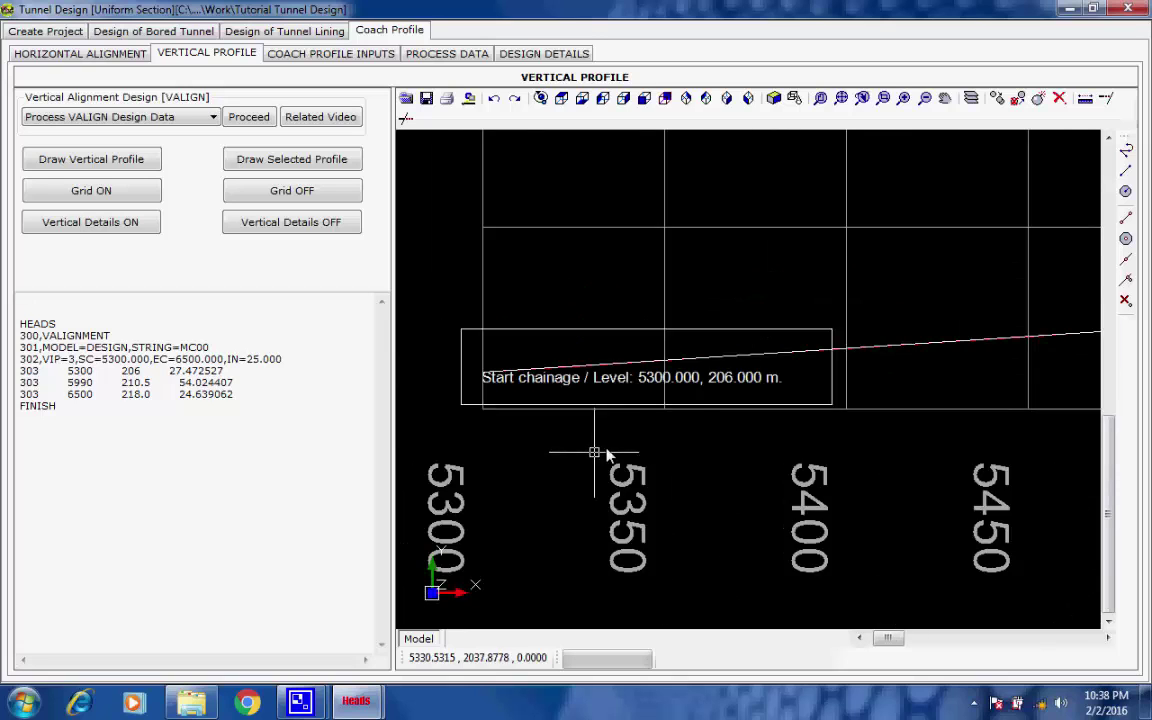
{"action": "scroll", "coordinate": [822, 407], "scroll_direction": "down", "scroll_amount": 2}
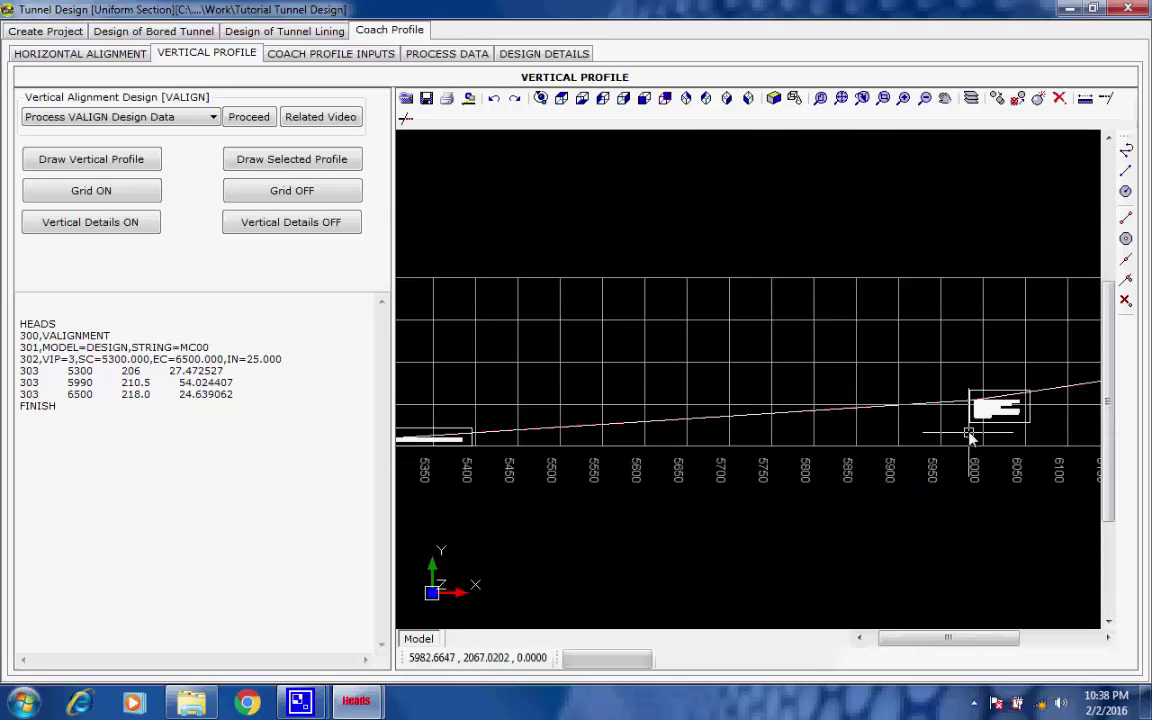
Step: Examine the vertical intersection point details and the end chainage and level label, and return to an overview of the vertical profile
{"action": "middle_click_drag", "start_coordinate": [970, 433], "coordinate": [636, 437]}
{"action": "scroll", "coordinate": [650, 423], "scroll_direction": "up", "scroll_amount": 4}
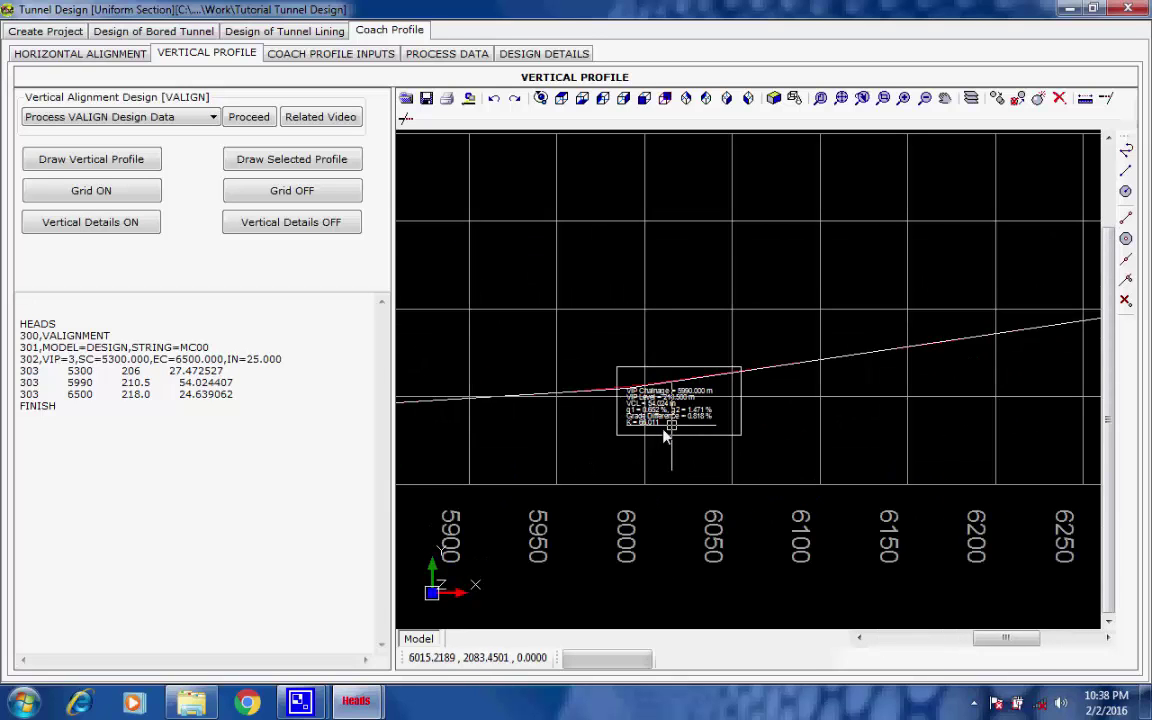
{"action": "scroll", "coordinate": [666, 437], "scroll_direction": "up", "scroll_amount": 5}
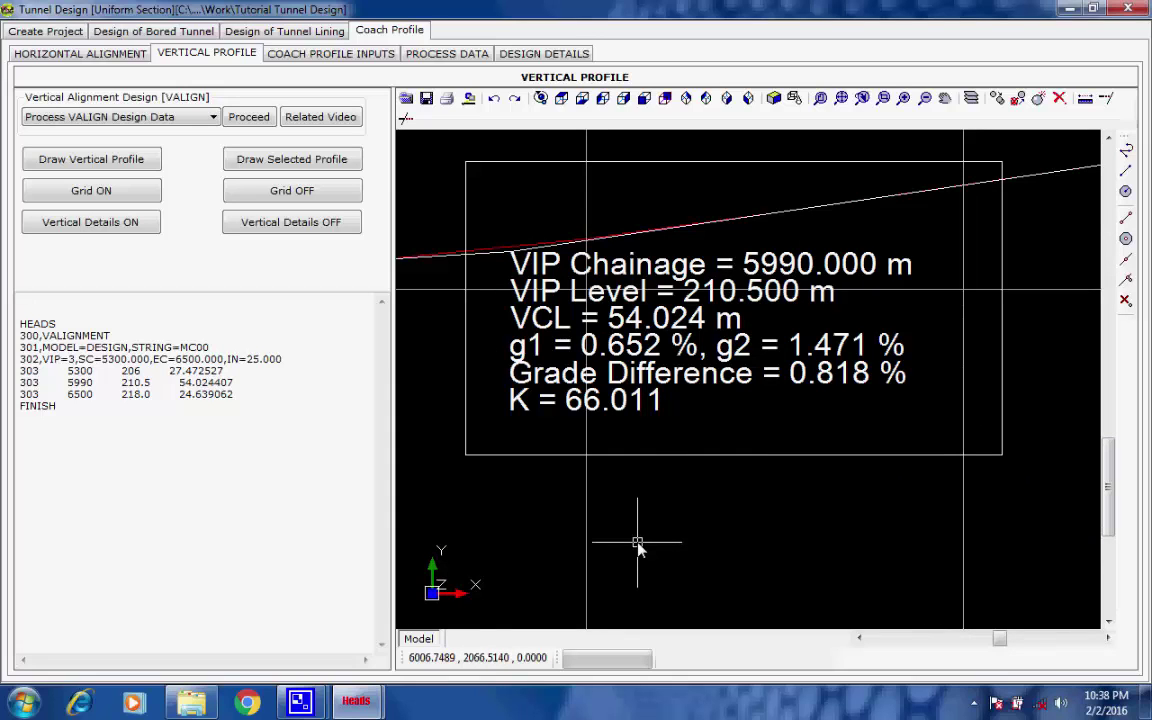
{"action": "scroll", "coordinate": [645, 540], "scroll_direction": "down", "scroll_amount": 6}
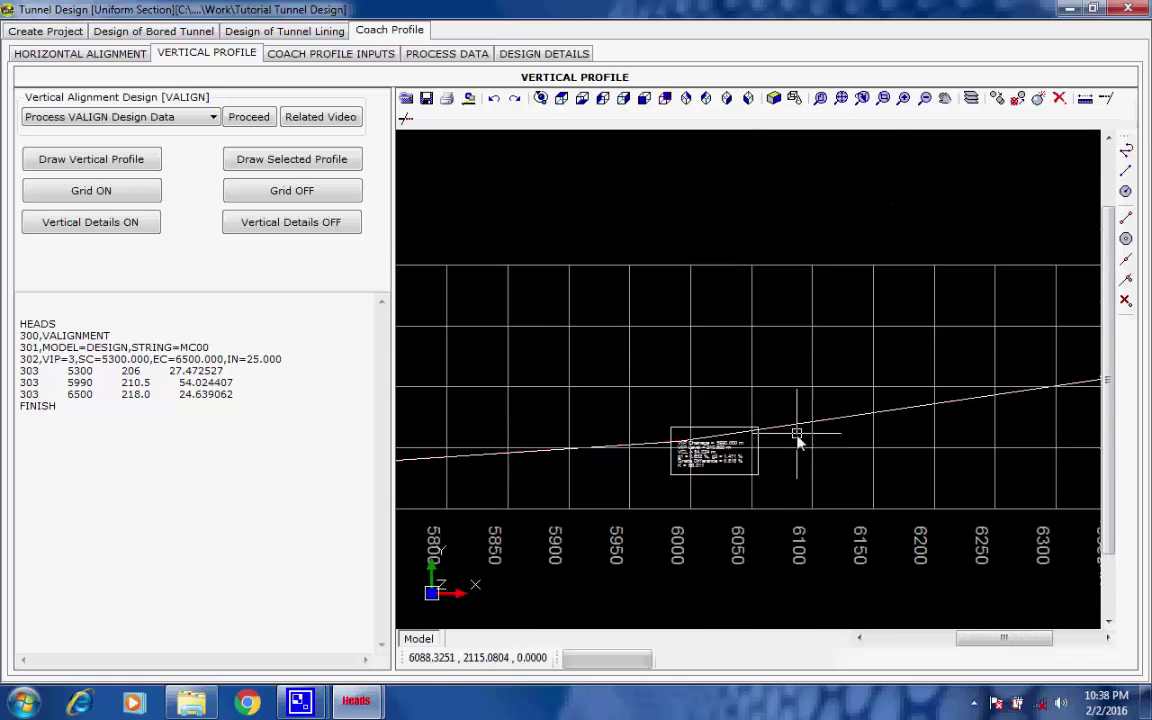
{"action": "scroll", "coordinate": [887, 386], "scroll_direction": "down", "scroll_amount": 3}
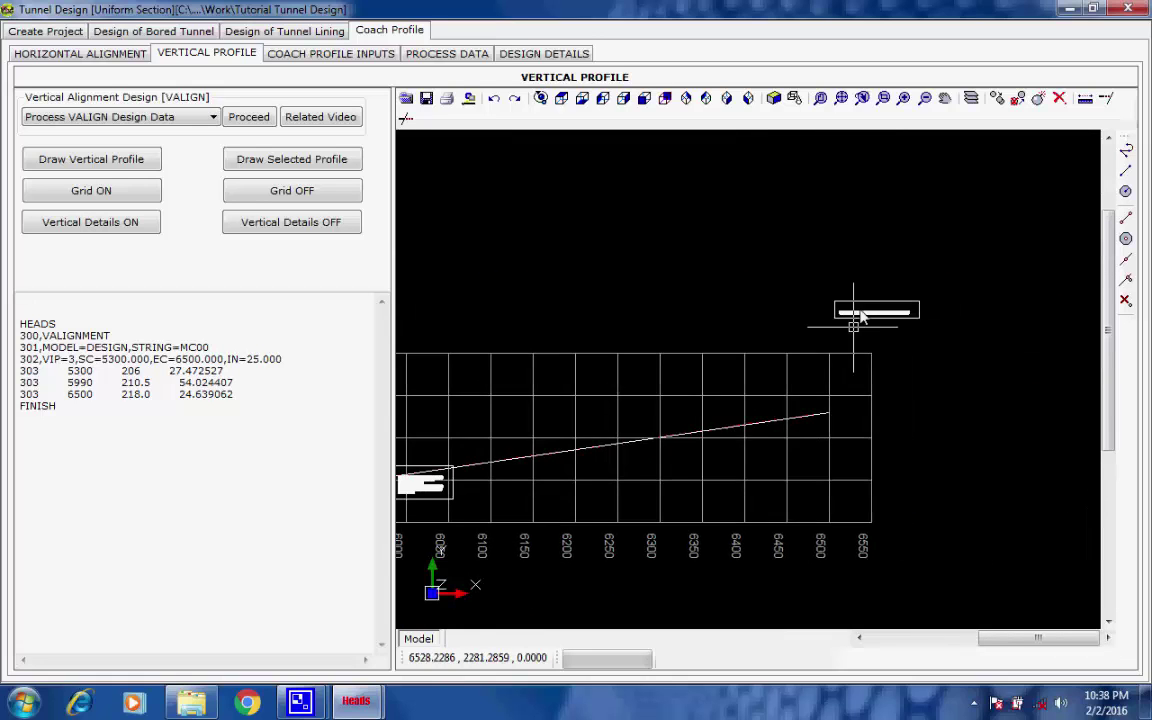
{"action": "scroll", "coordinate": [860, 316], "scroll_direction": "up", "scroll_amount": 5}
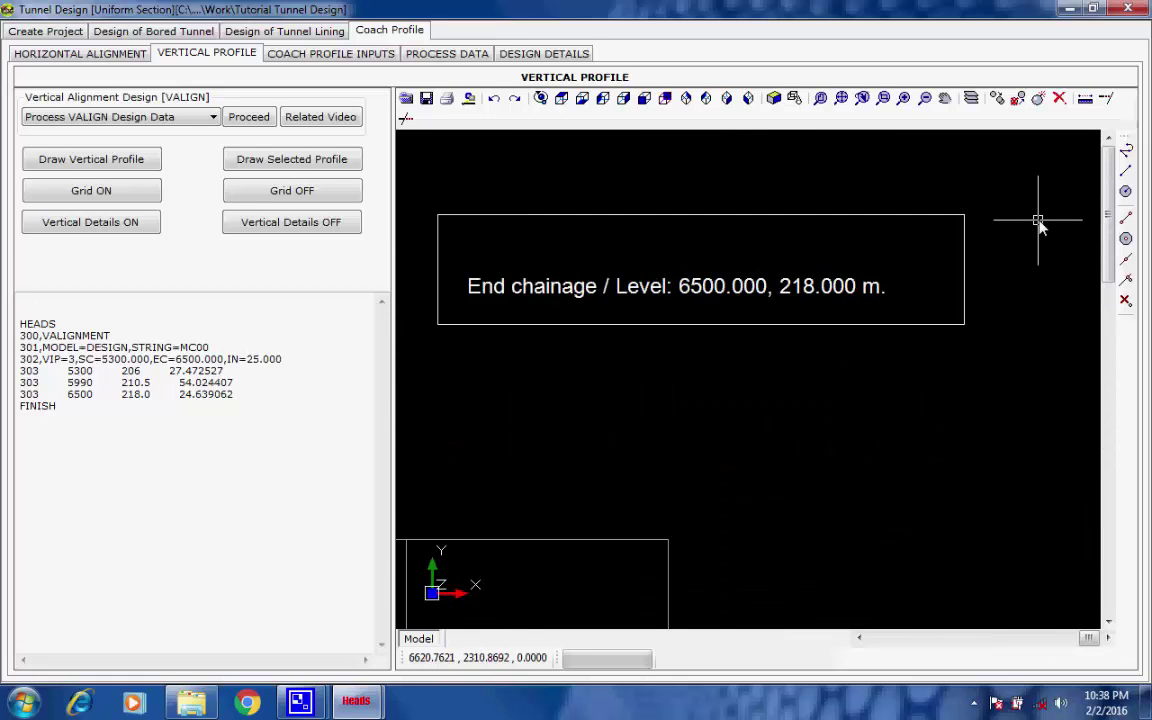
{"action": "scroll", "coordinate": [841, 458], "scroll_direction": "down", "scroll_amount": 2}
{"action": "left_click", "coordinate": [842, 99]}
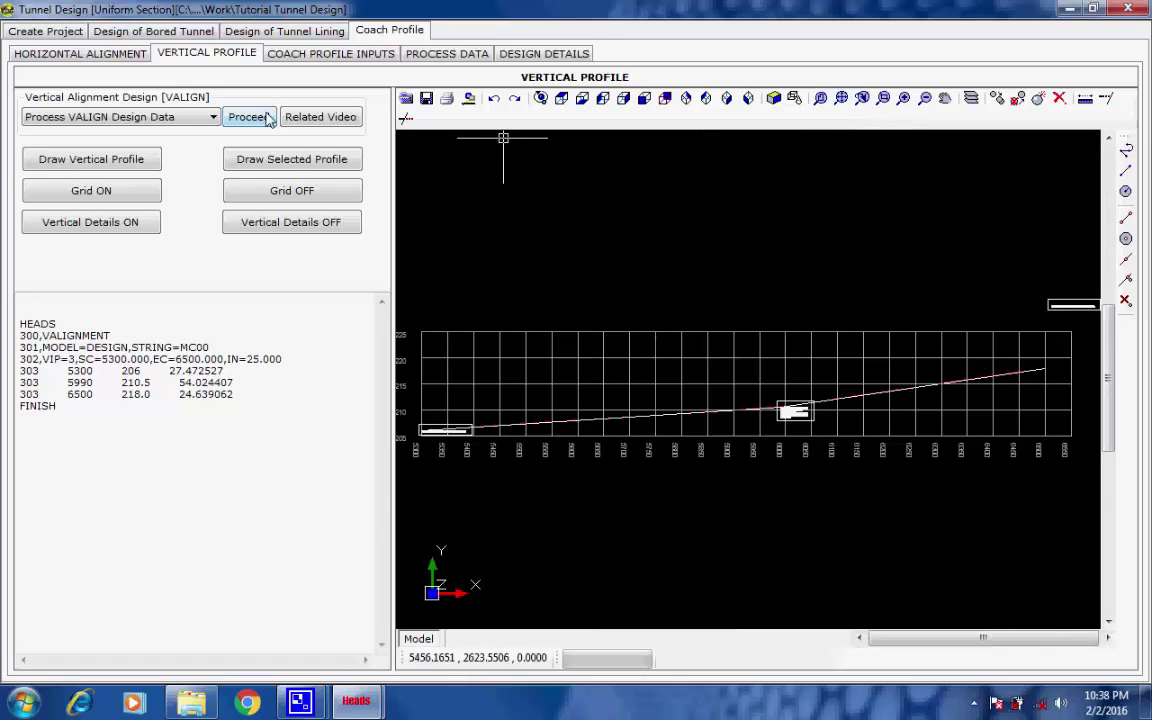
Step: Review the coach profile inputs, checking the start and end chainages, the chainage interval and the tunnel type options
{"action": "left_click", "coordinate": [288, 57]}
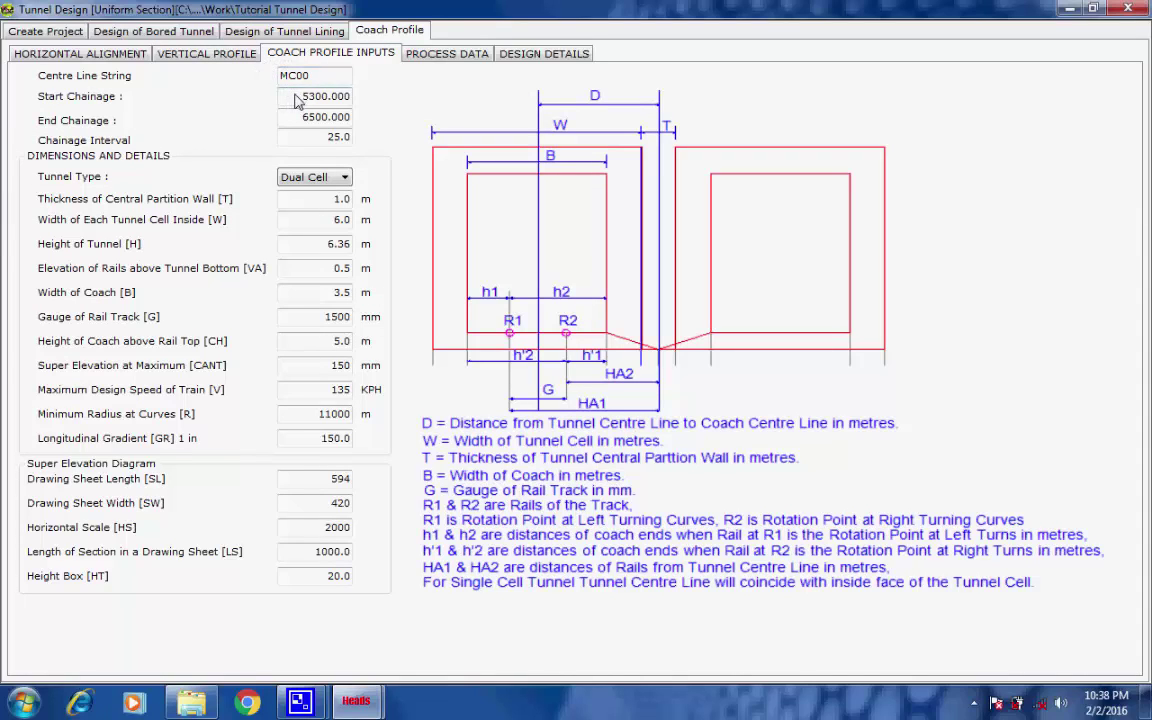
{"action": "left_click_drag", "start_coordinate": [285, 96], "coordinate": [371, 136]}
{"action": "left_click", "coordinate": [343, 137]}
{"action": "left_click", "coordinate": [344, 179]}
{"action": "left_click", "coordinate": [347, 181]}
Step: Start processing the coach profile data with all four items selected, and run the OFFSET cross section strings process
{"action": "left_click", "coordinate": [426, 58]}
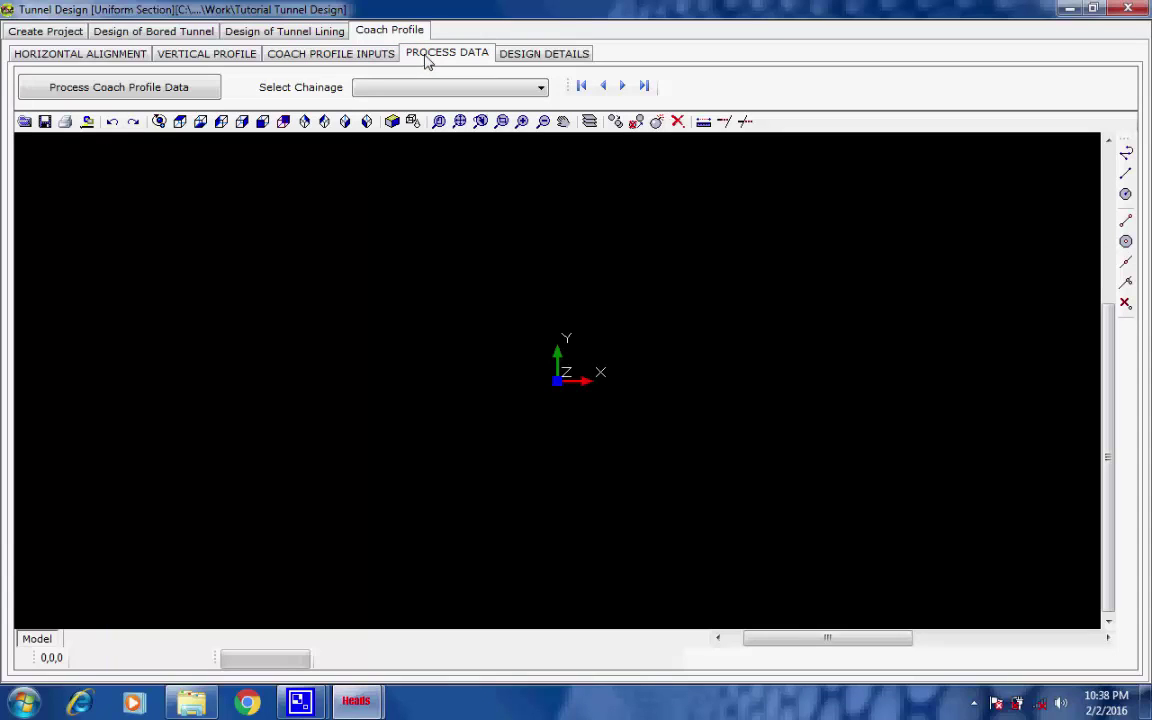
{"action": "left_click", "coordinate": [143, 90]}
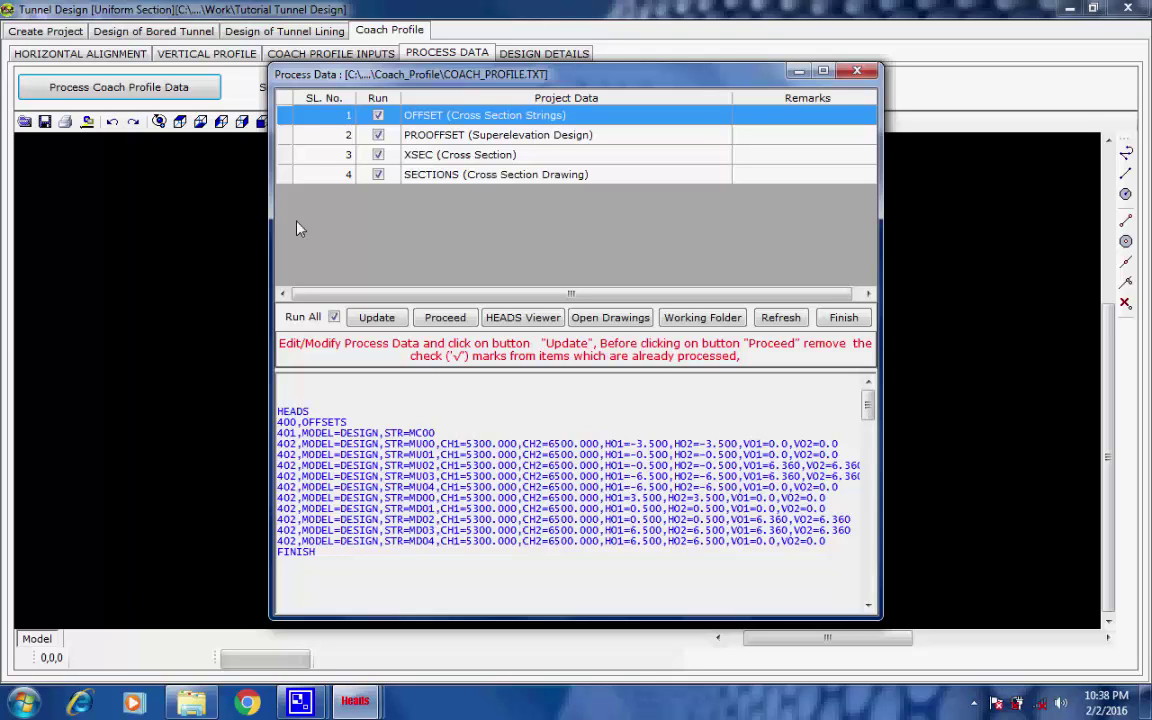
{"action": "left_click", "coordinate": [440, 319]}
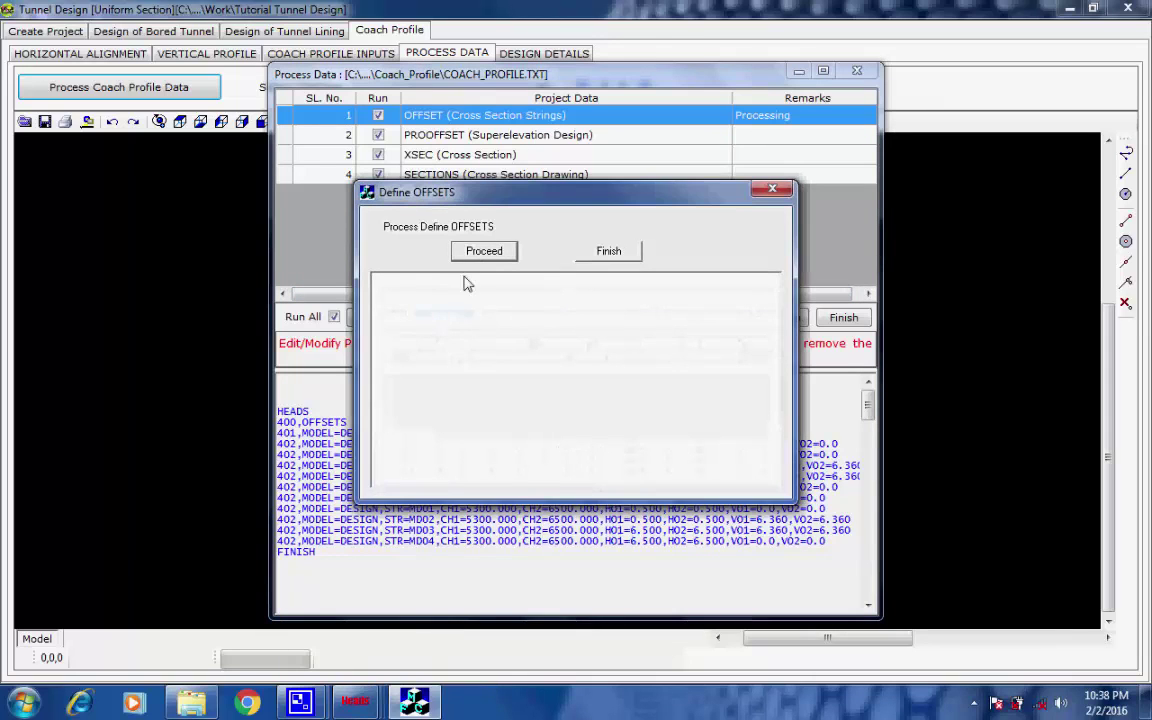
{"action": "left_click", "coordinate": [484, 252]}
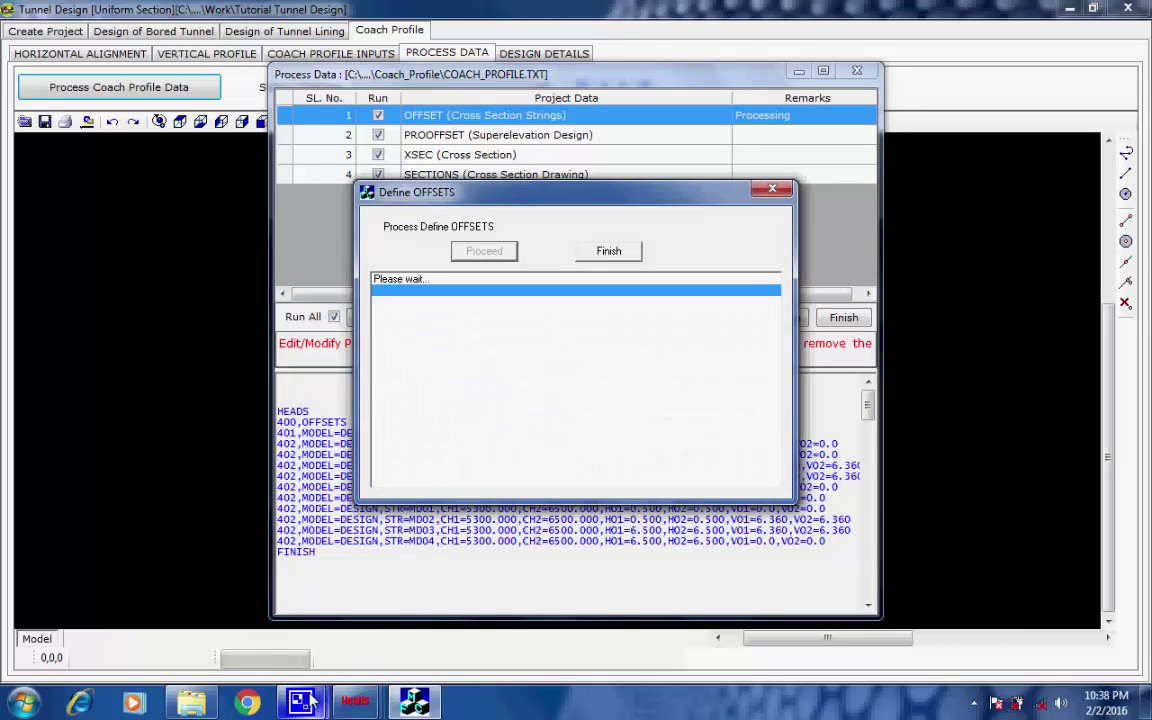
{"action": "mouse_move", "coordinate": [300, 702]}
{"action": "left_click", "coordinate": [278, 625]}
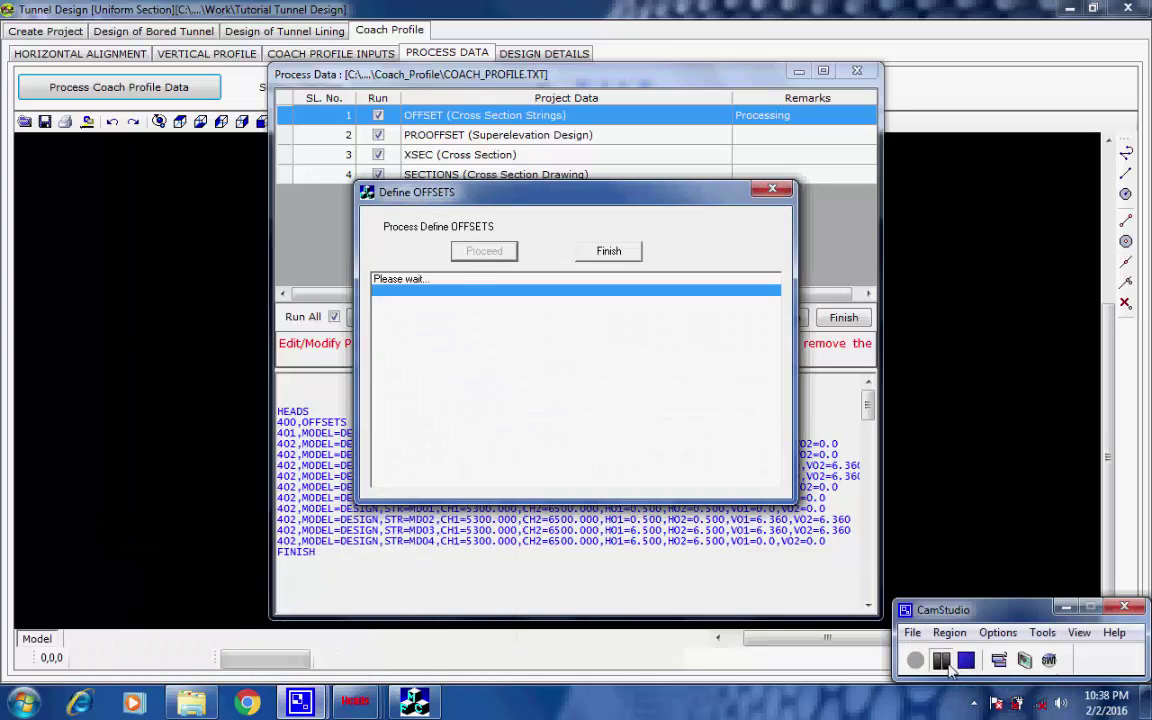
{"action": "left_click", "coordinate": [735, 390]}
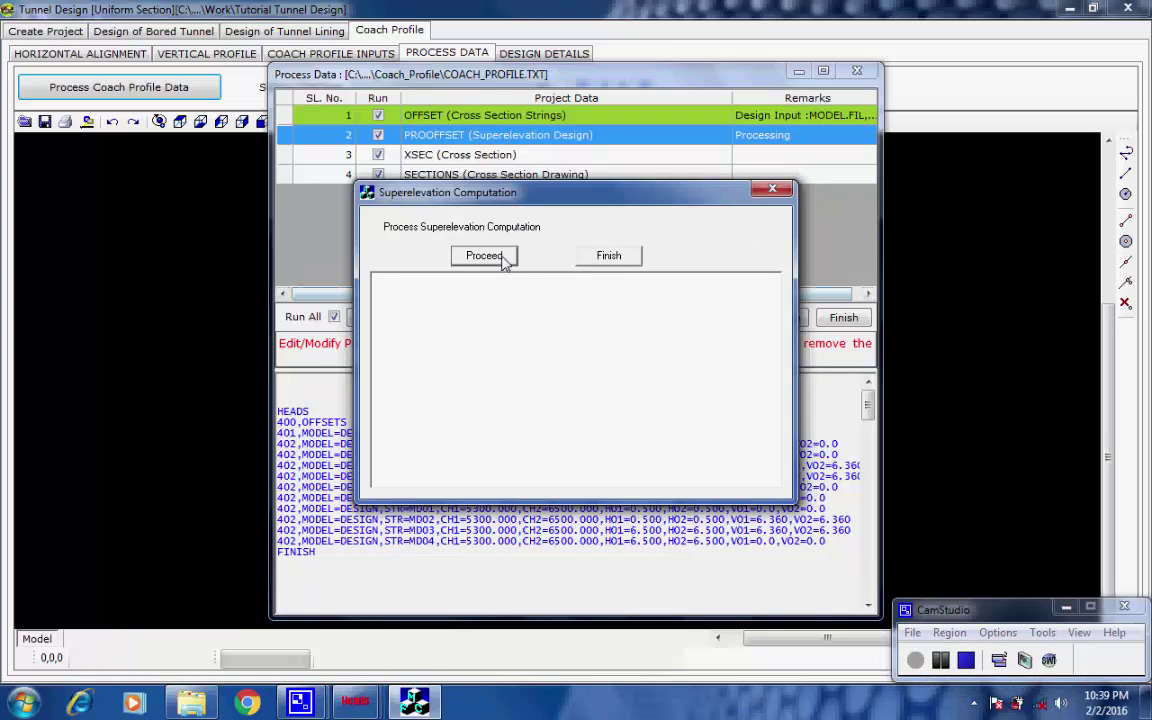
Step: Run the PROOFFSET superelevation design computation for the coach profile and finish it
{"action": "left_click", "coordinate": [506, 256]}
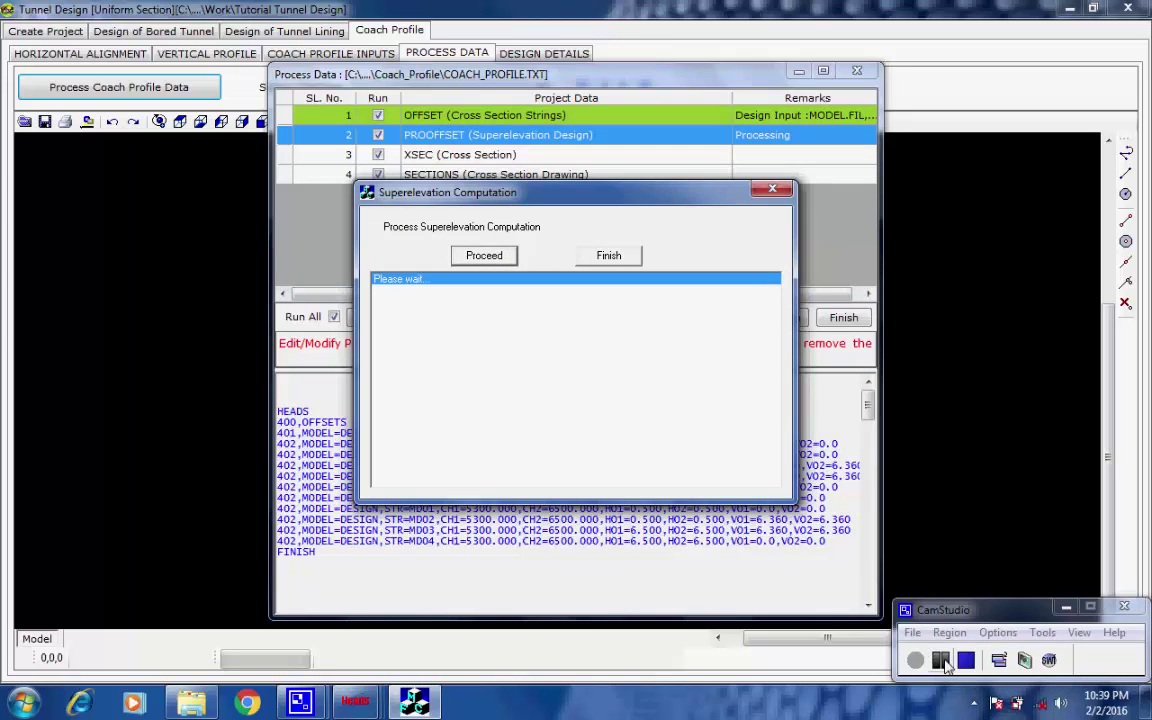
{"action": "left_click", "coordinate": [745, 391]}
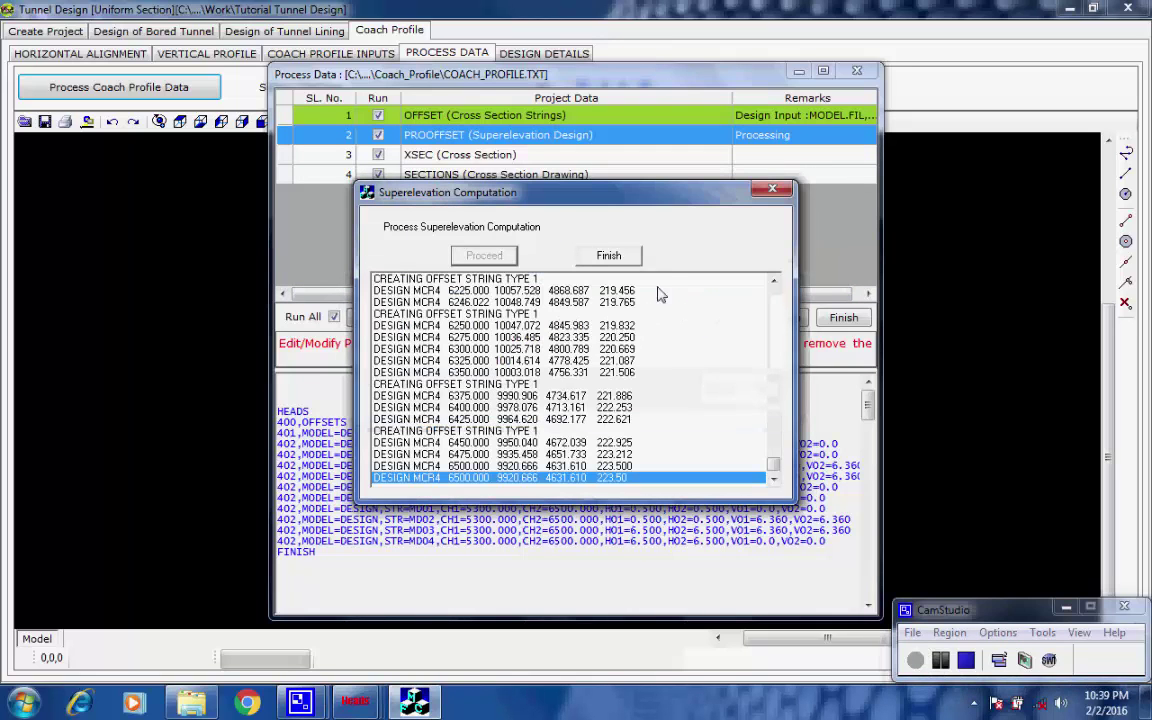
{"action": "left_click", "coordinate": [622, 257]}
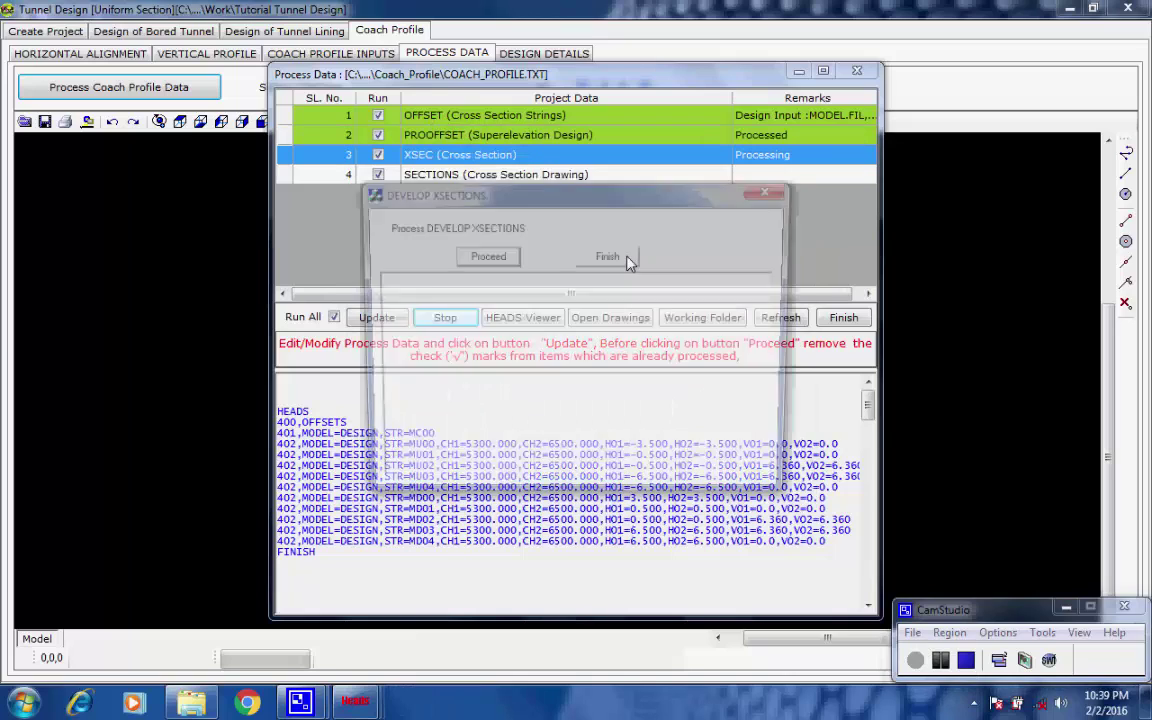
Step: Run the XSEC process to develop the coach profile cross sections, acknowledge its notices and finish it
{"action": "left_click", "coordinate": [507, 258]}
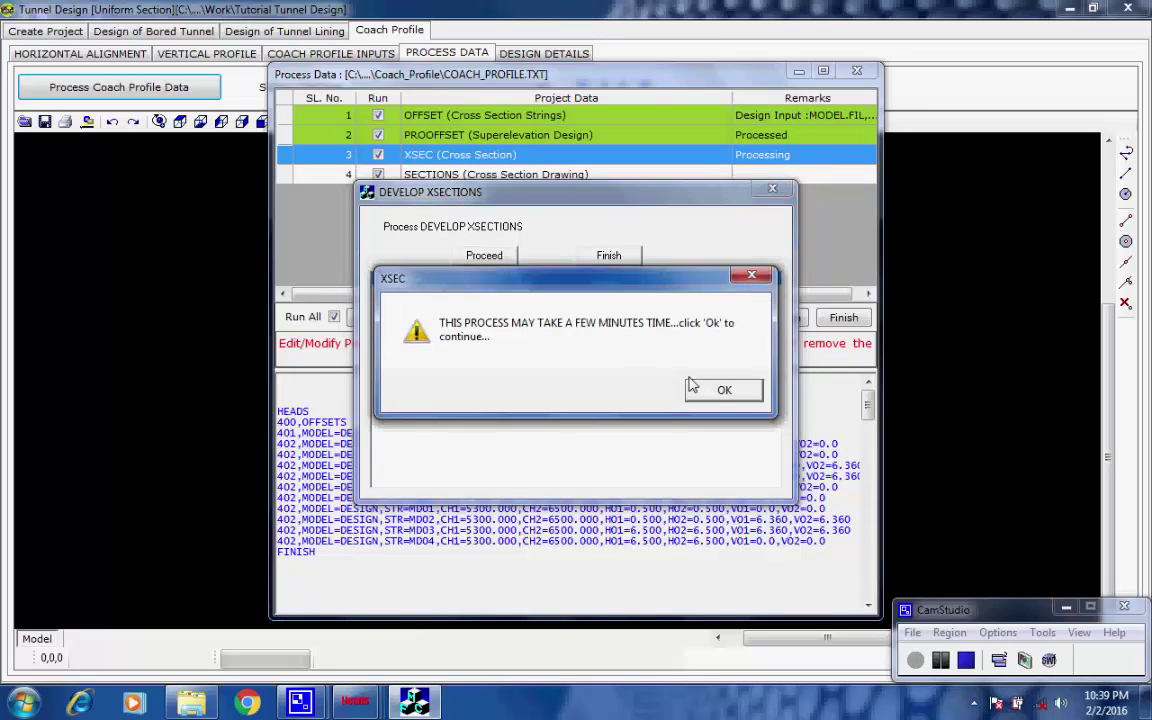
{"action": "left_click", "coordinate": [722, 390]}
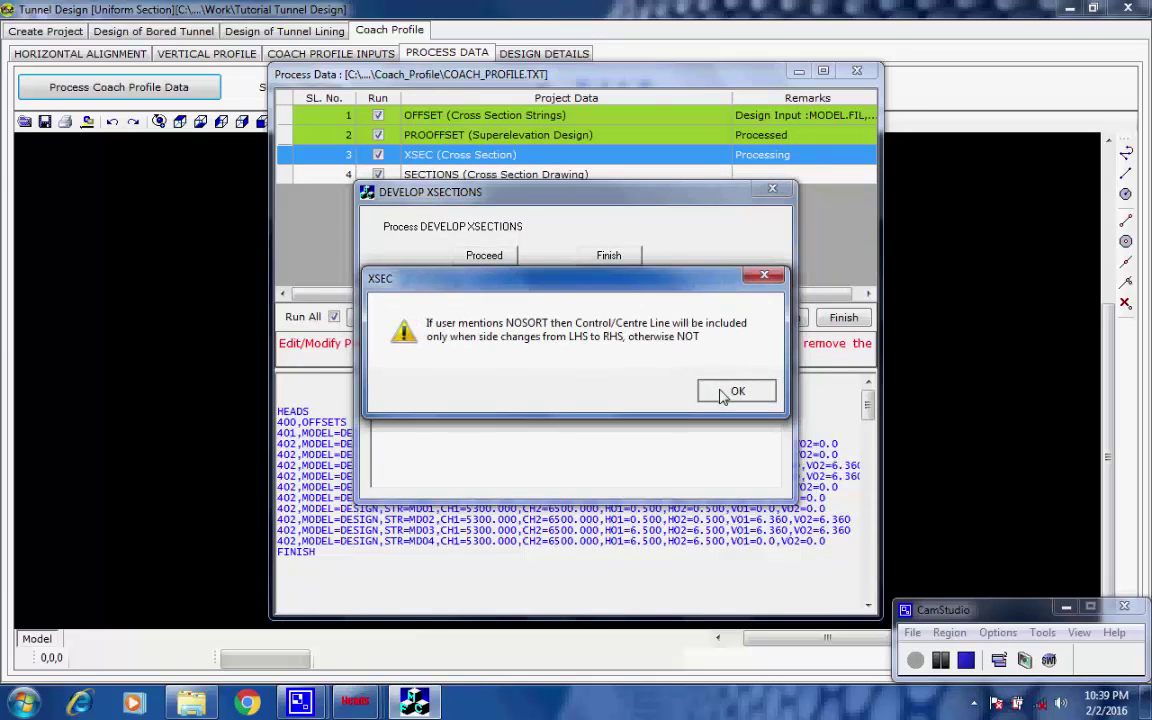
{"action": "left_click", "coordinate": [733, 391]}
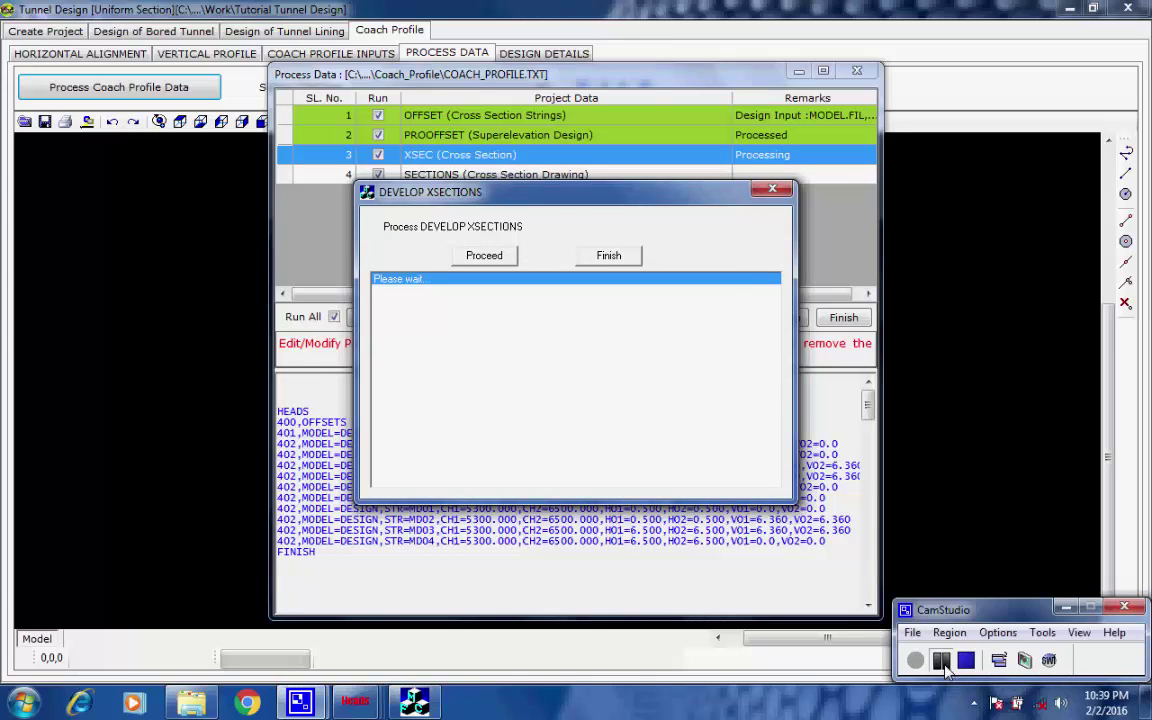
{"action": "left_click", "coordinate": [672, 394]}
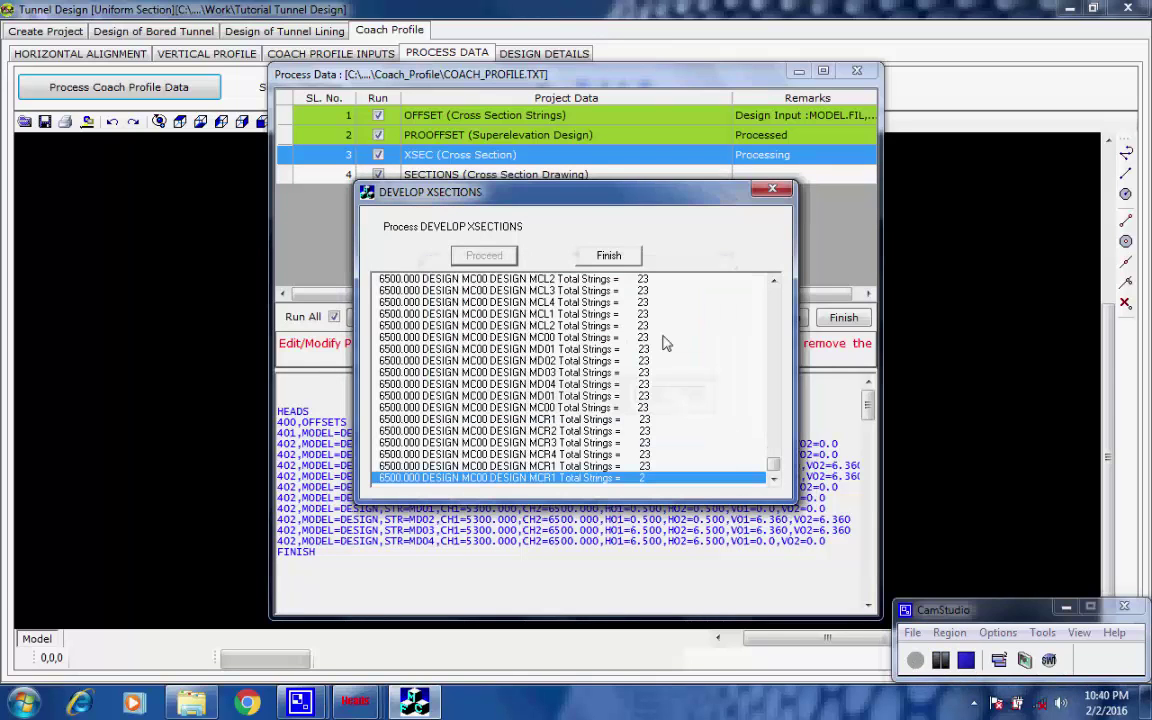
{"action": "left_click", "coordinate": [612, 256]}
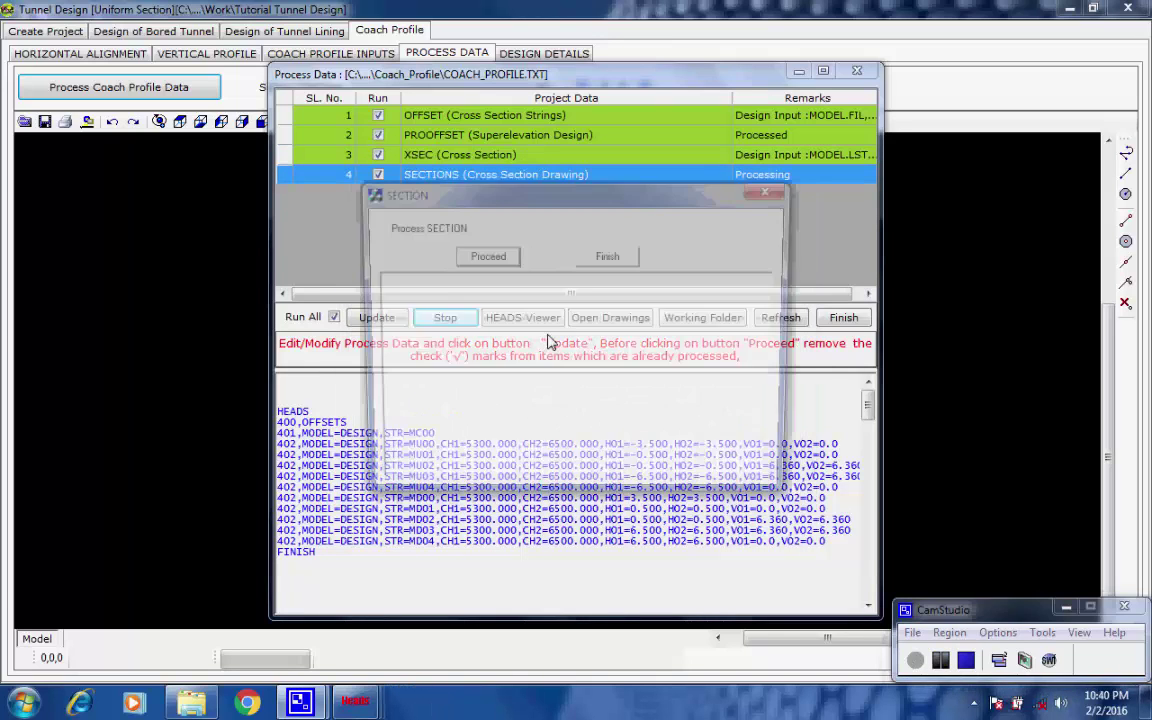
Step: Run the SECTIONS cross section drawing process, finish it, and close the process data window
{"action": "left_click", "coordinate": [505, 257]}
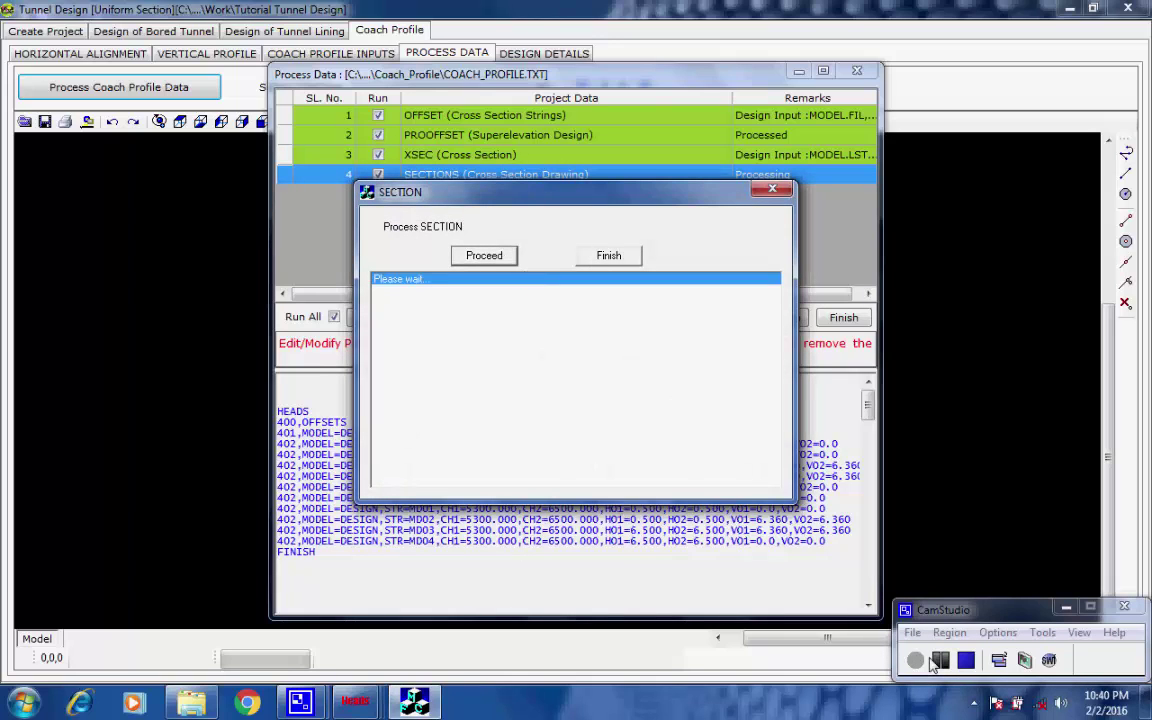
{"action": "left_click", "coordinate": [744, 388]}
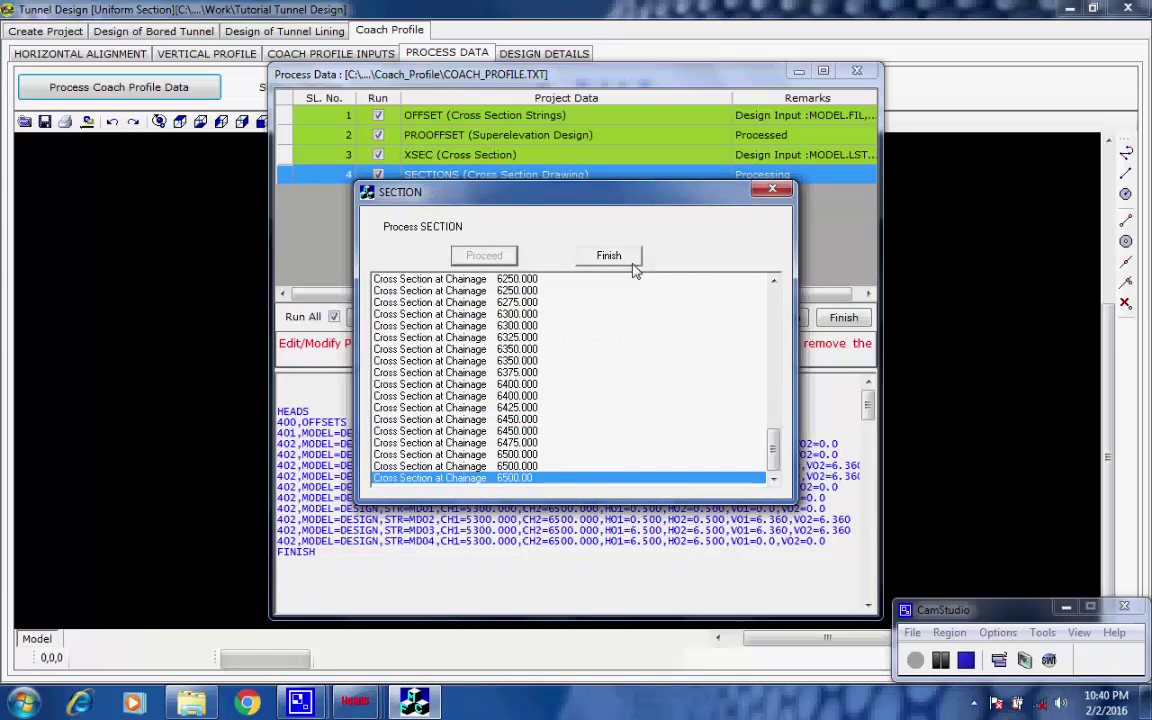
{"action": "left_click", "coordinate": [622, 257]}
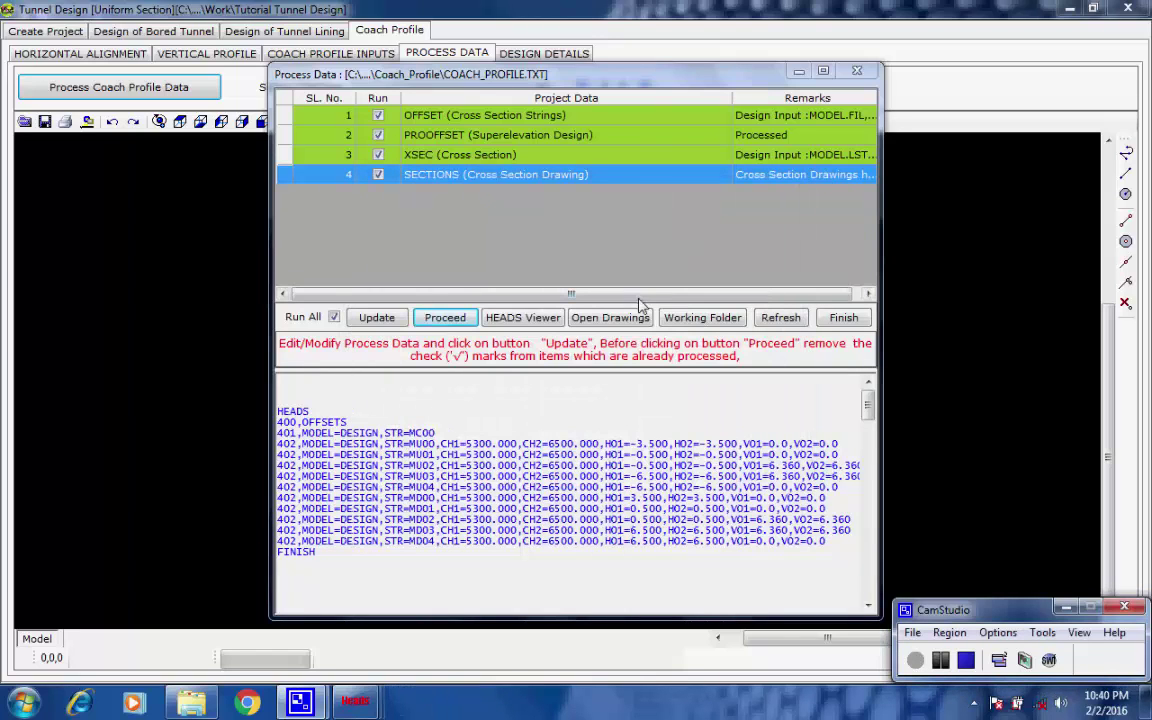
{"action": "left_click", "coordinate": [842, 318]}
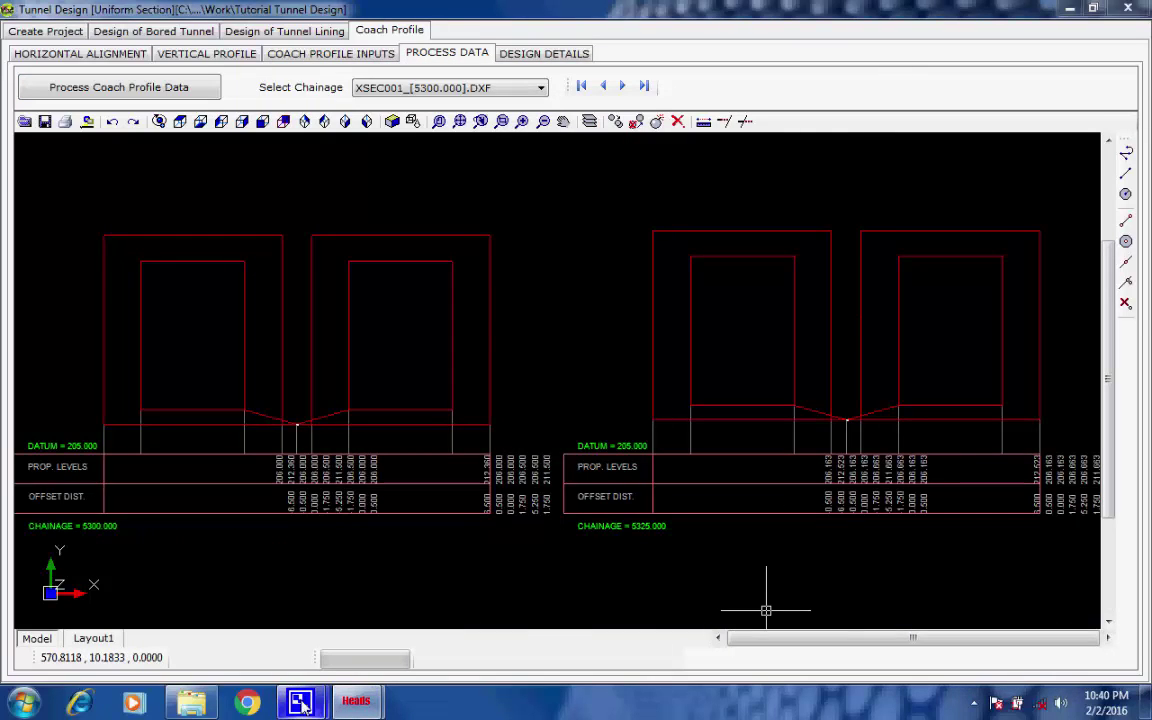
Step: Browse the generated coach profile cross section drawings one after another from chainage 5300 through chainage 6500
{"action": "mouse_move", "coordinate": [300, 700]}
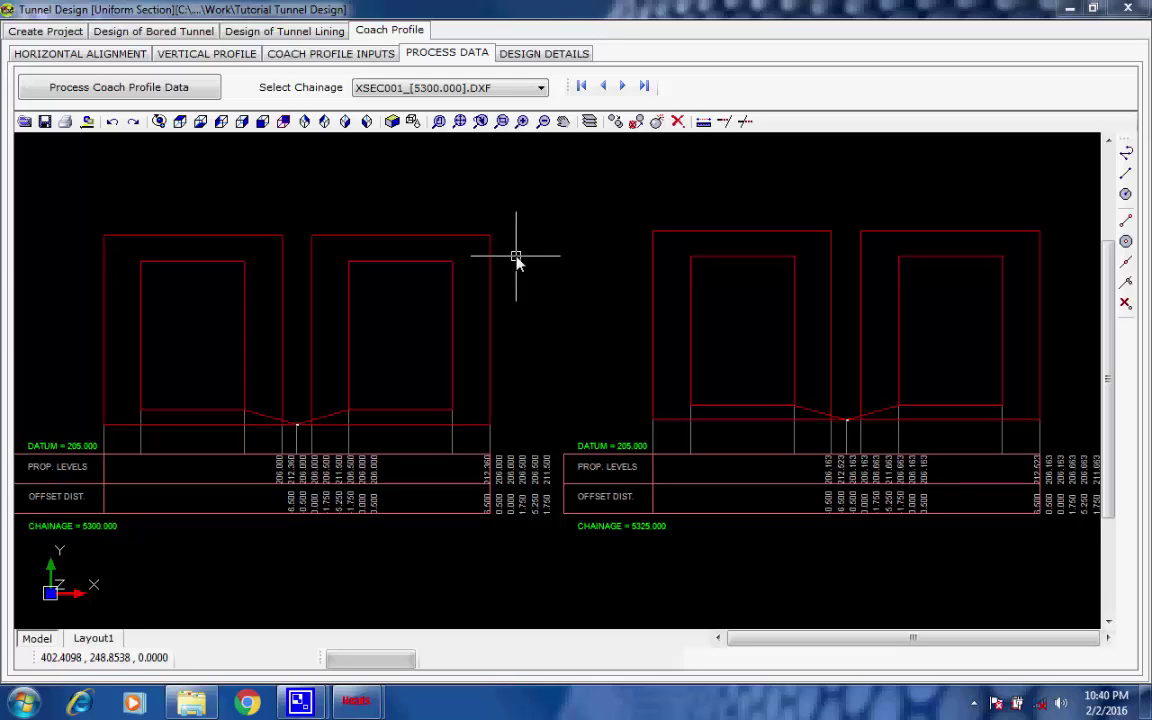
{"action": "left_click", "coordinate": [623, 87]}
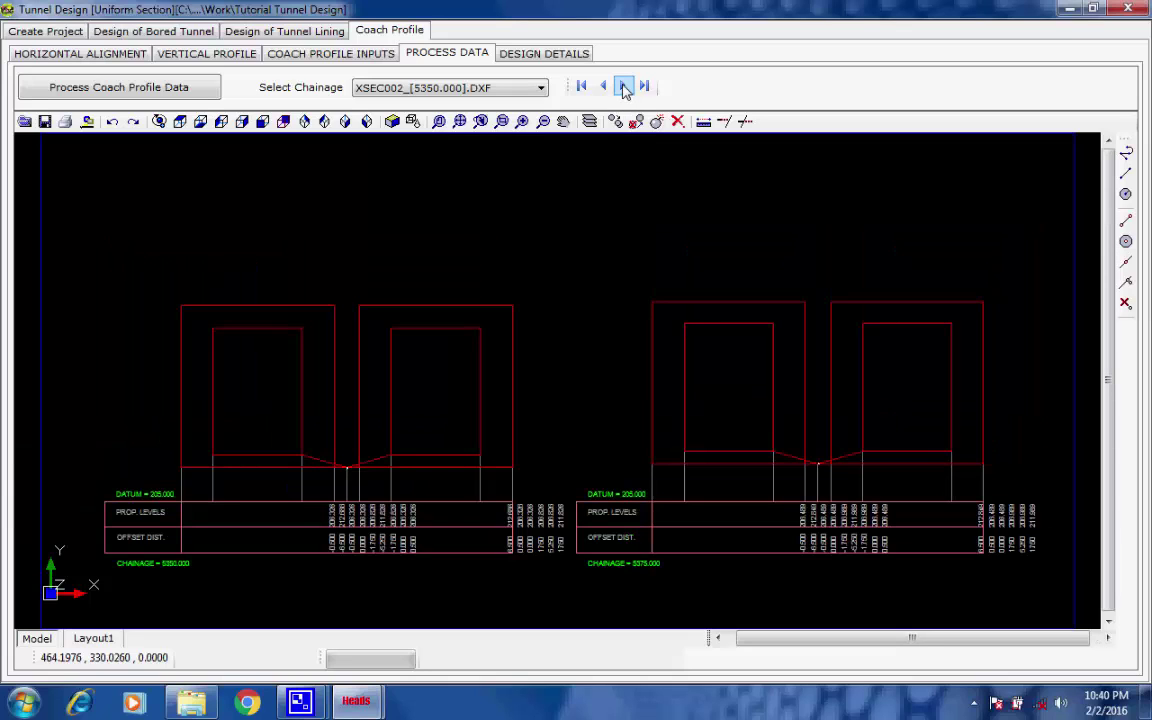
{"action": "left_click", "coordinate": [623, 87]}
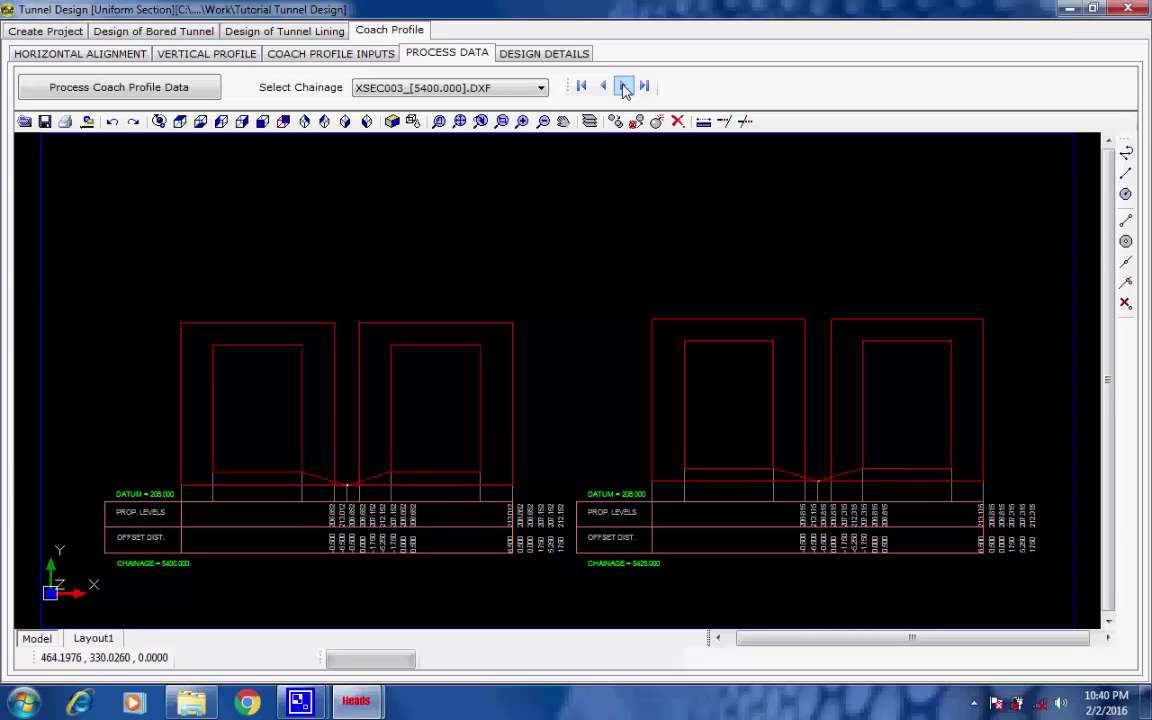
{"action": "left_click", "coordinate": [623, 87]}
{"action": "left_click", "coordinate": [623, 87]}
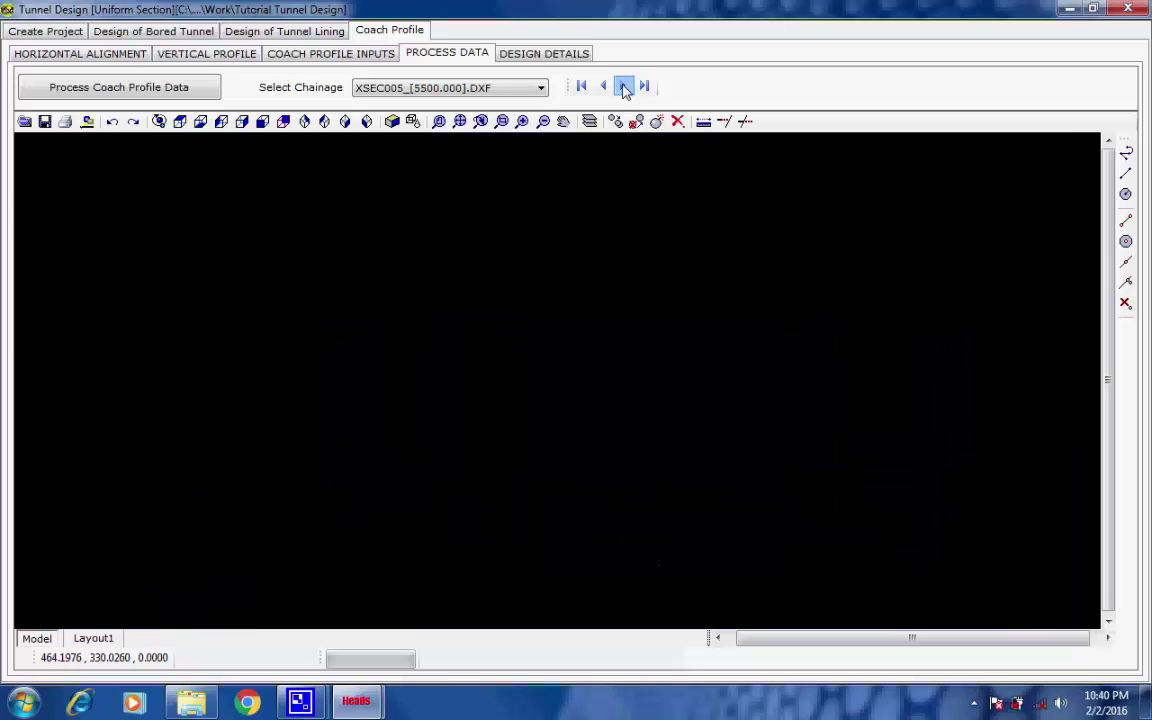
{"action": "left_click", "coordinate": [623, 87]}
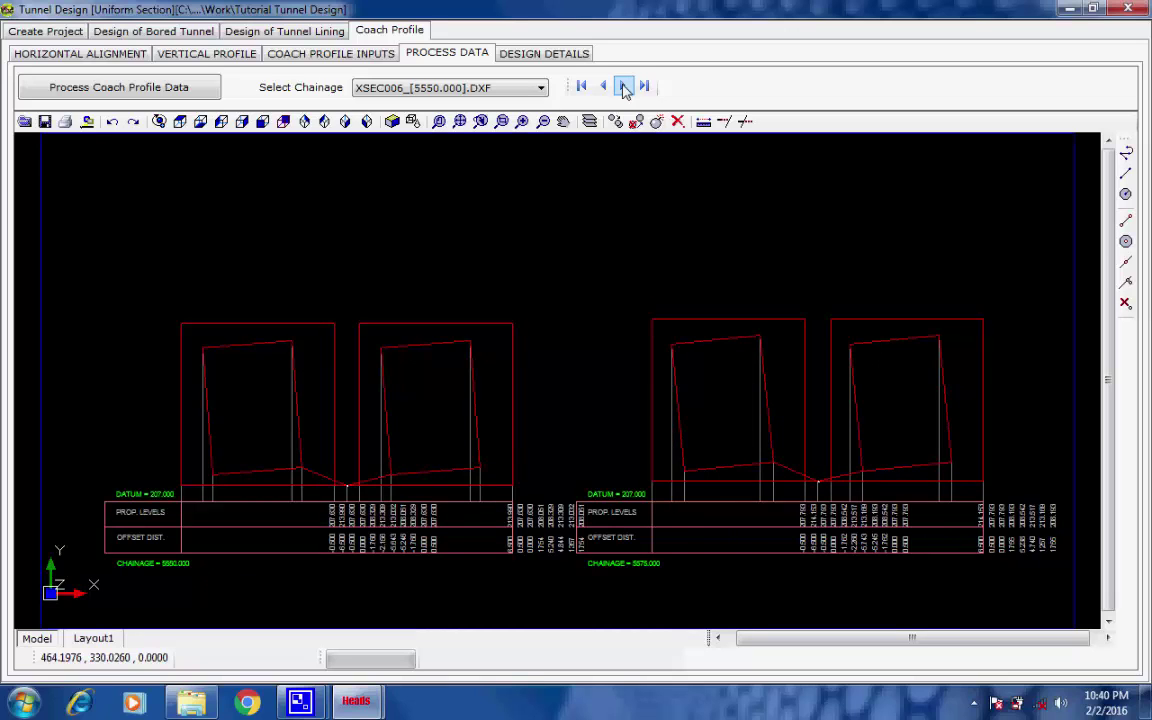
{"action": "left_click", "coordinate": [623, 87]}
{"action": "left_click", "coordinate": [623, 87]}
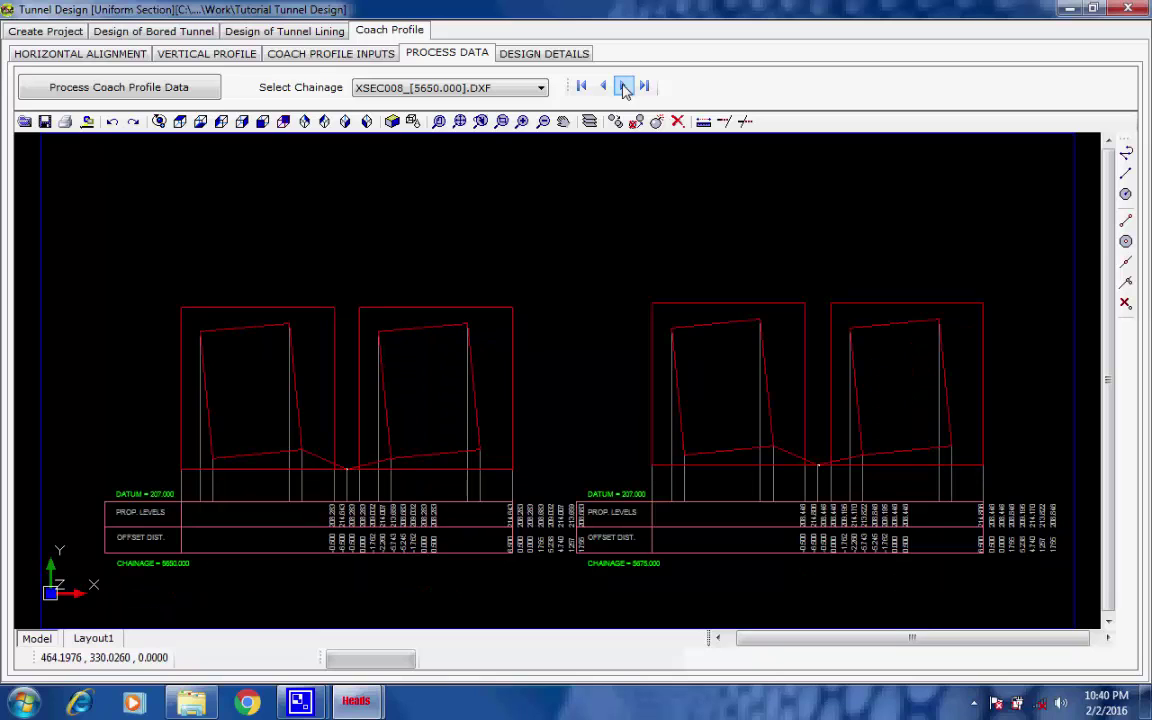
{"action": "left_click", "coordinate": [623, 87]}
{"action": "left_click", "coordinate": [623, 87]}
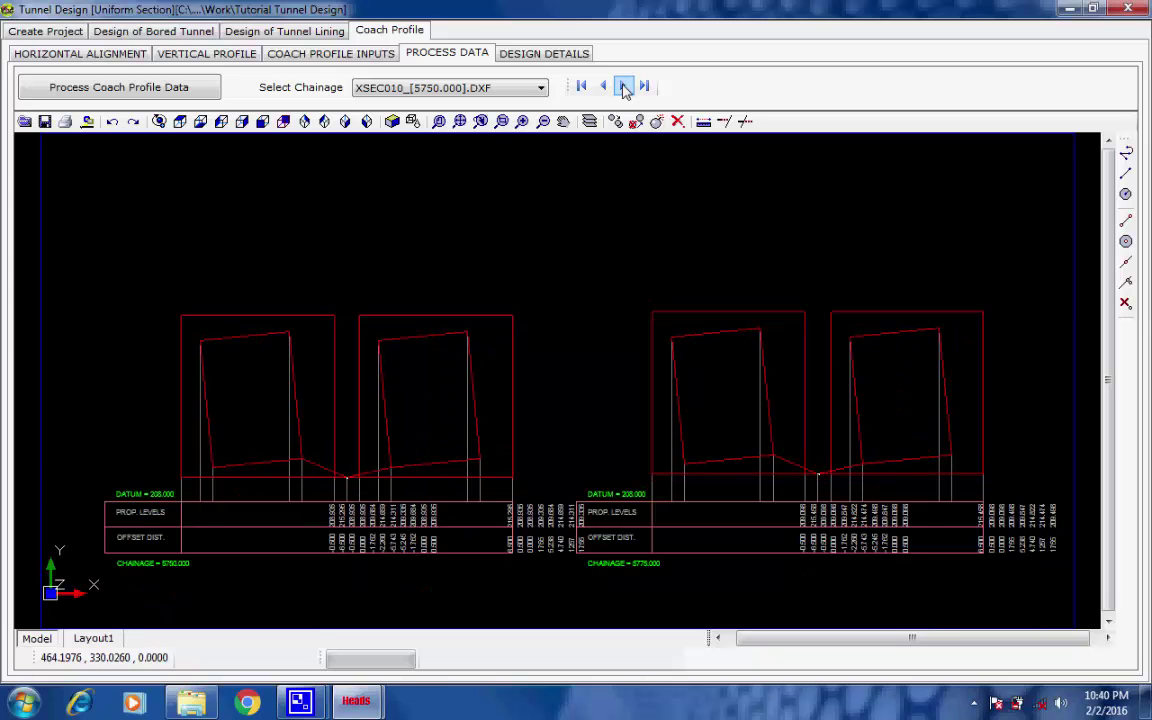
{"action": "left_click", "coordinate": [623, 87]}
{"action": "left_click", "coordinate": [623, 87]}
{"action": "left_click", "coordinate": [623, 87]}
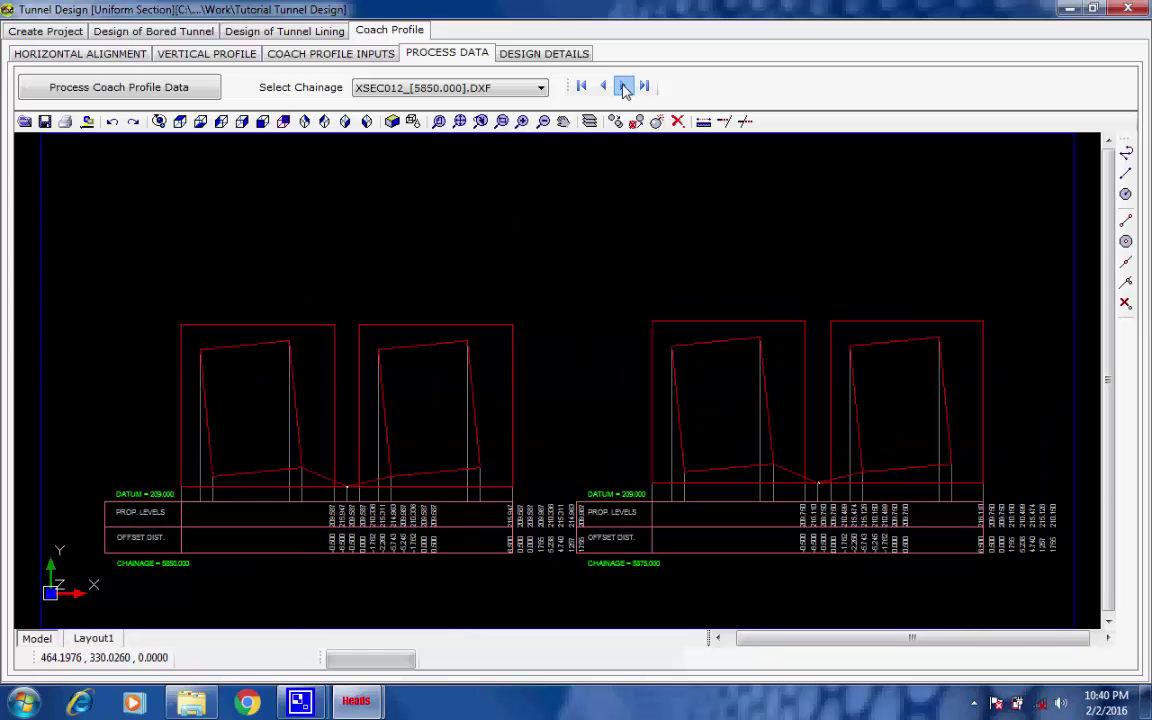
{"action": "left_click", "coordinate": [623, 87]}
{"action": "left_click", "coordinate": [623, 87]}
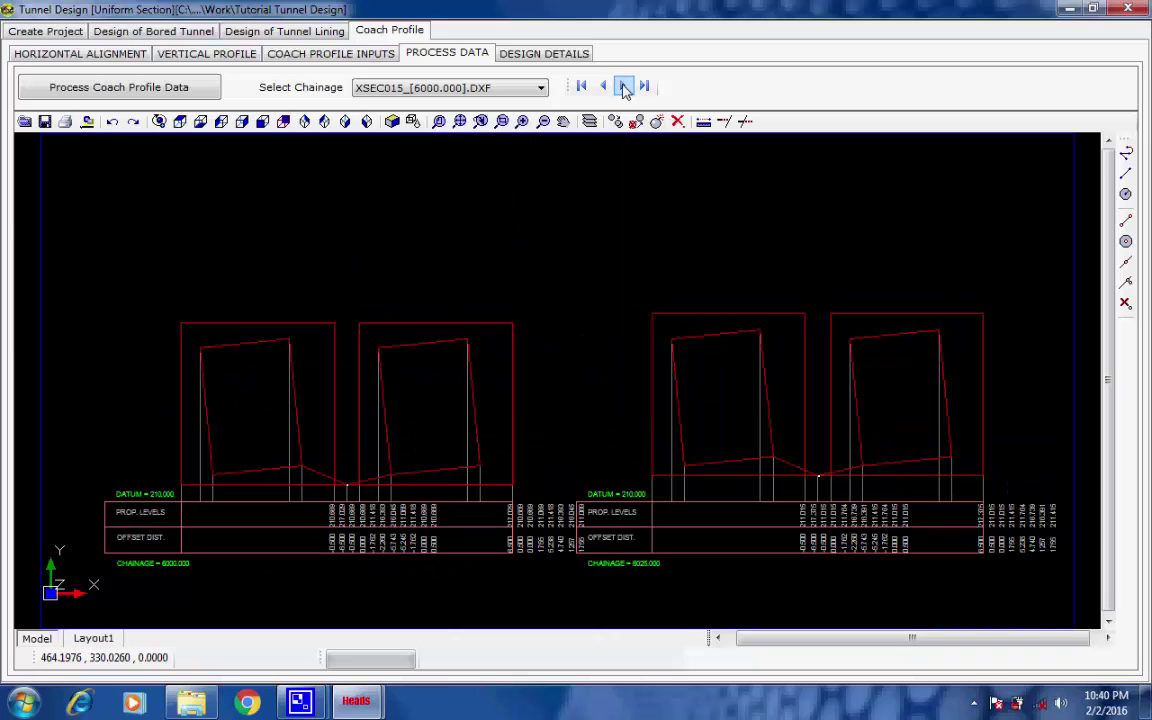
{"action": "left_click", "coordinate": [623, 87]}
{"action": "left_click", "coordinate": [623, 87]}
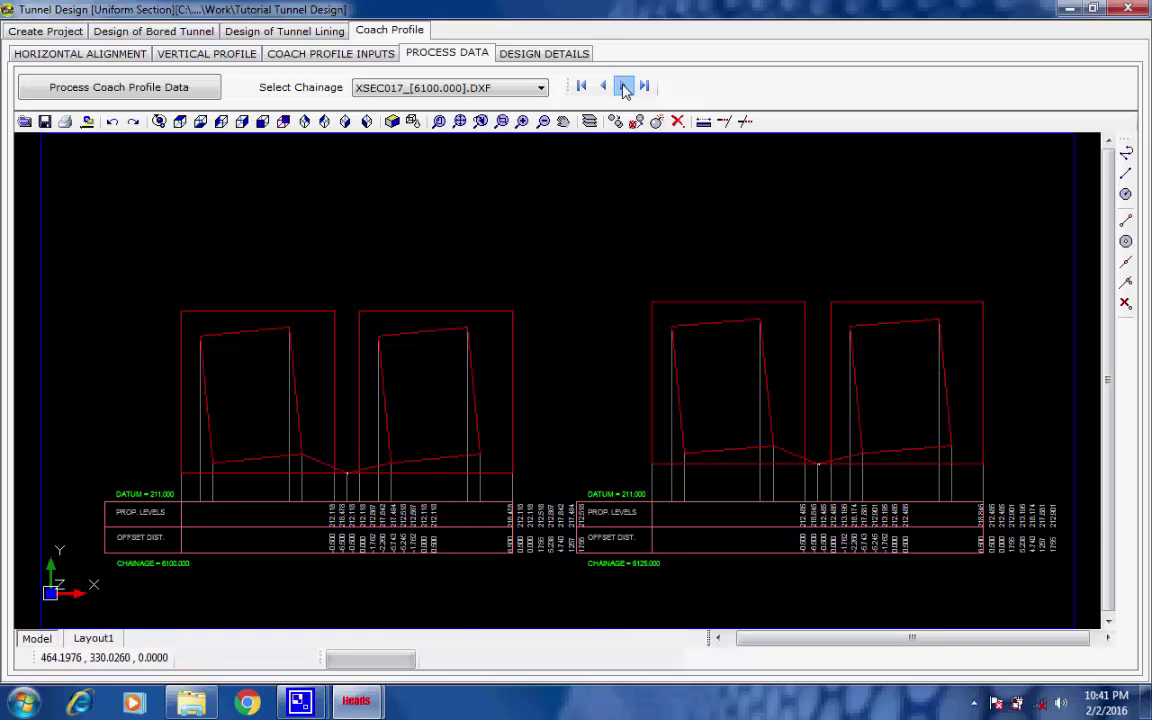
{"action": "left_click", "coordinate": [623, 87]}
{"action": "left_click", "coordinate": [623, 87]}
{"action": "left_click", "coordinate": [623, 87]}
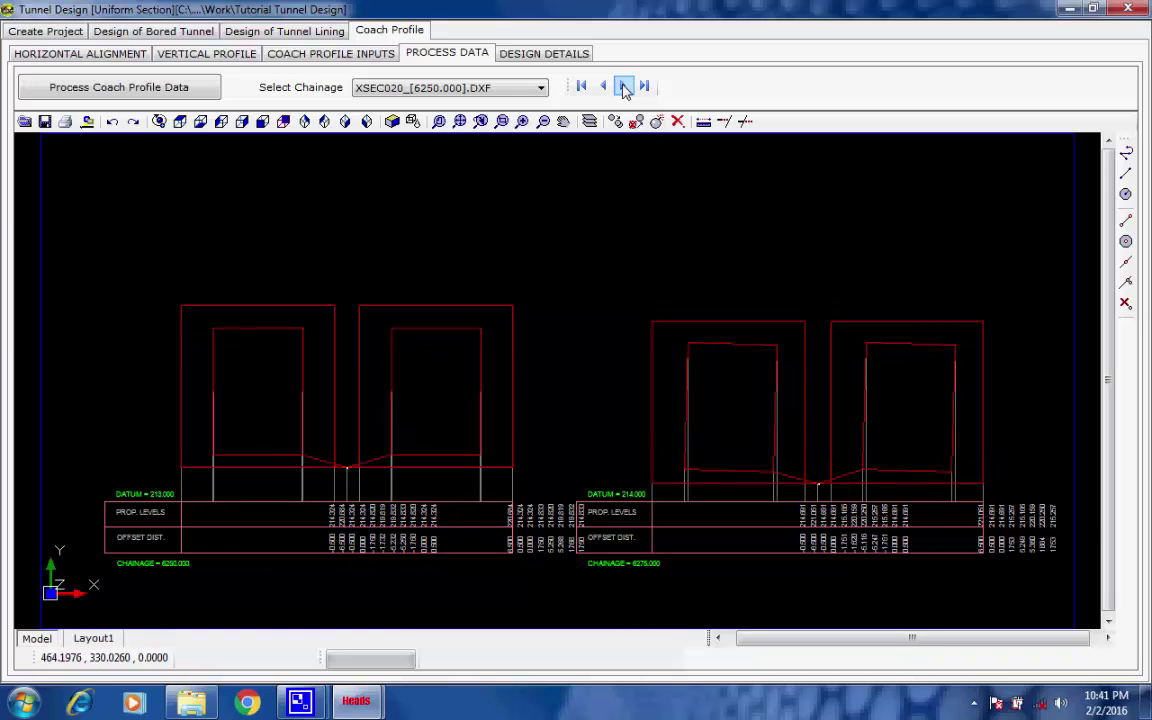
{"action": "left_click", "coordinate": [623, 87]}
{"action": "left_click", "coordinate": [623, 87]}
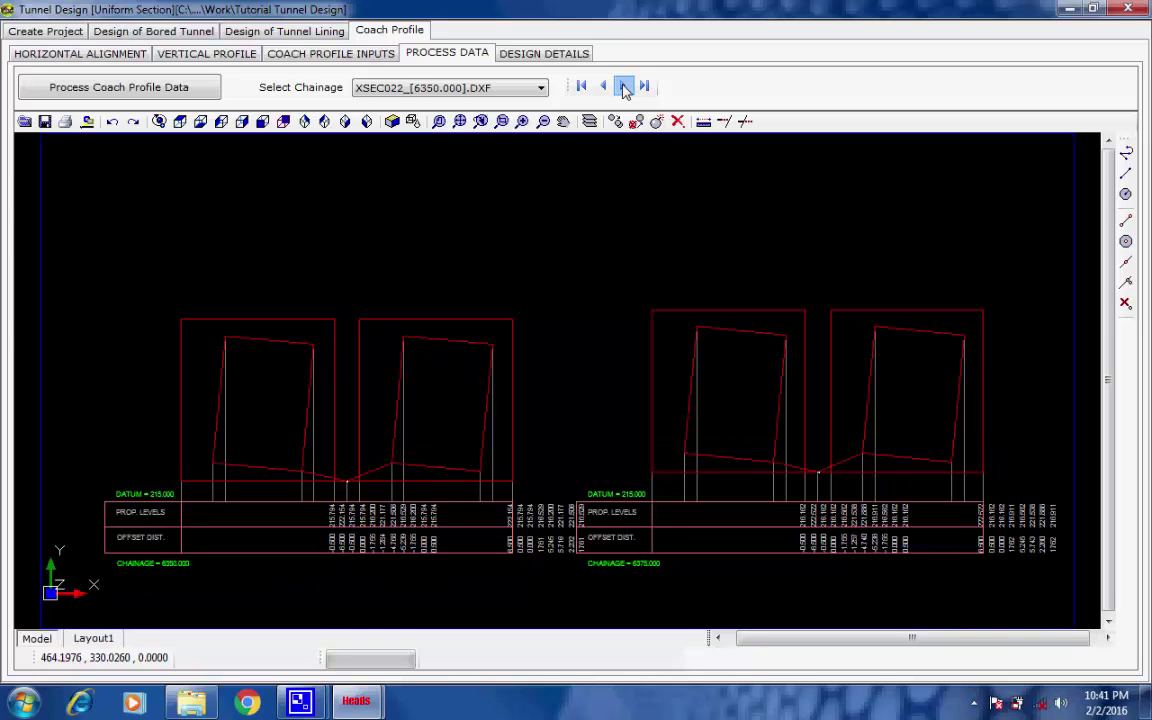
{"action": "left_click", "coordinate": [623, 87]}
{"action": "left_click", "coordinate": [623, 87]}
{"action": "left_click", "coordinate": [623, 87]}
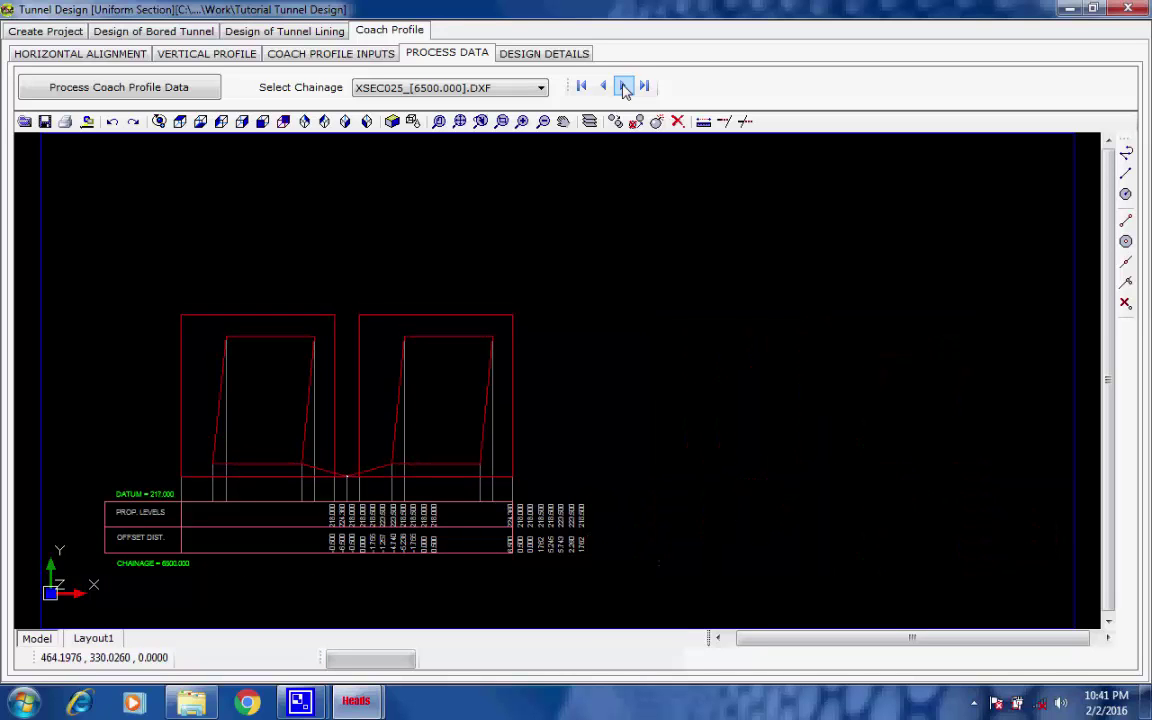
{"action": "left_click", "coordinate": [623, 87]}
{"action": "left_click", "coordinate": [623, 87]}
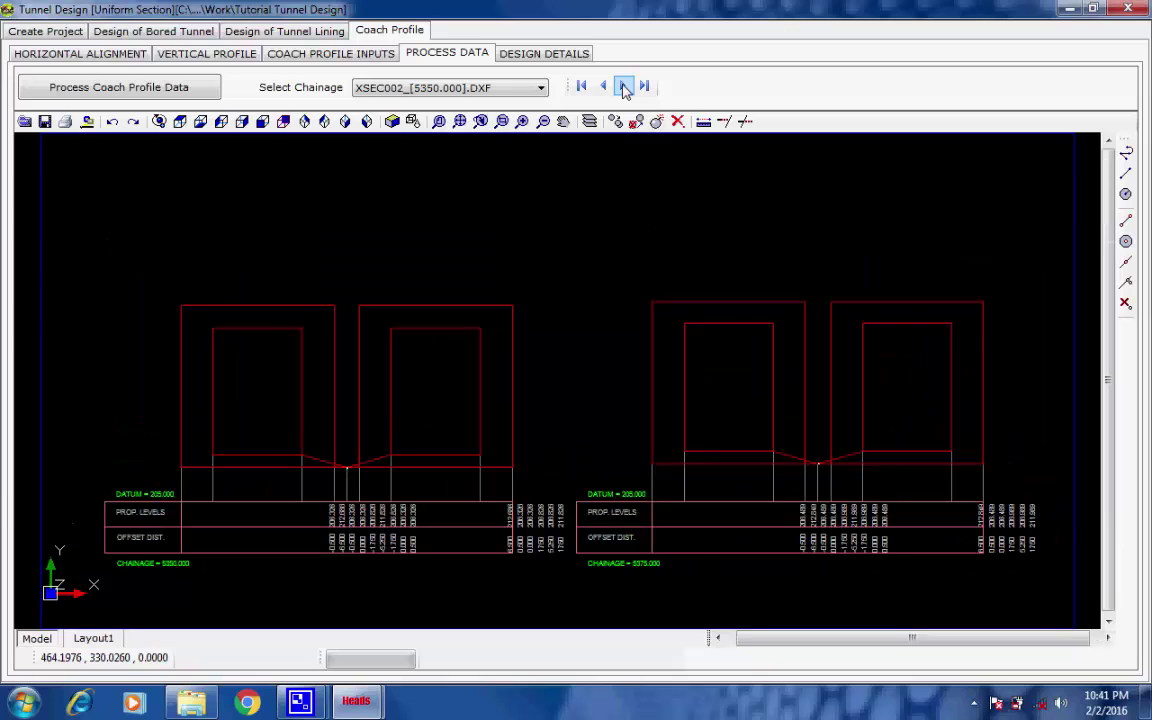
Step: View the cross section drawings XSEC011 at chainage 5800 and XSEC024 at chainage 6450 by selecting them directly
{"action": "left_click", "coordinate": [542, 88]}
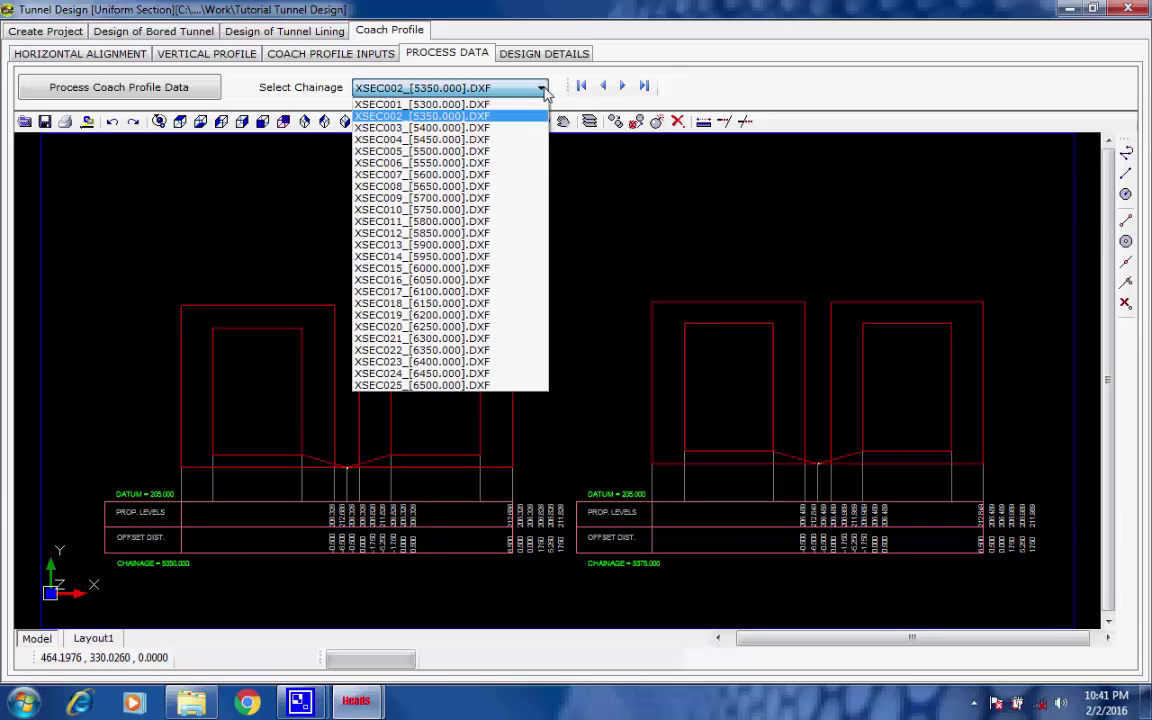
{"action": "left_click", "coordinate": [516, 222]}
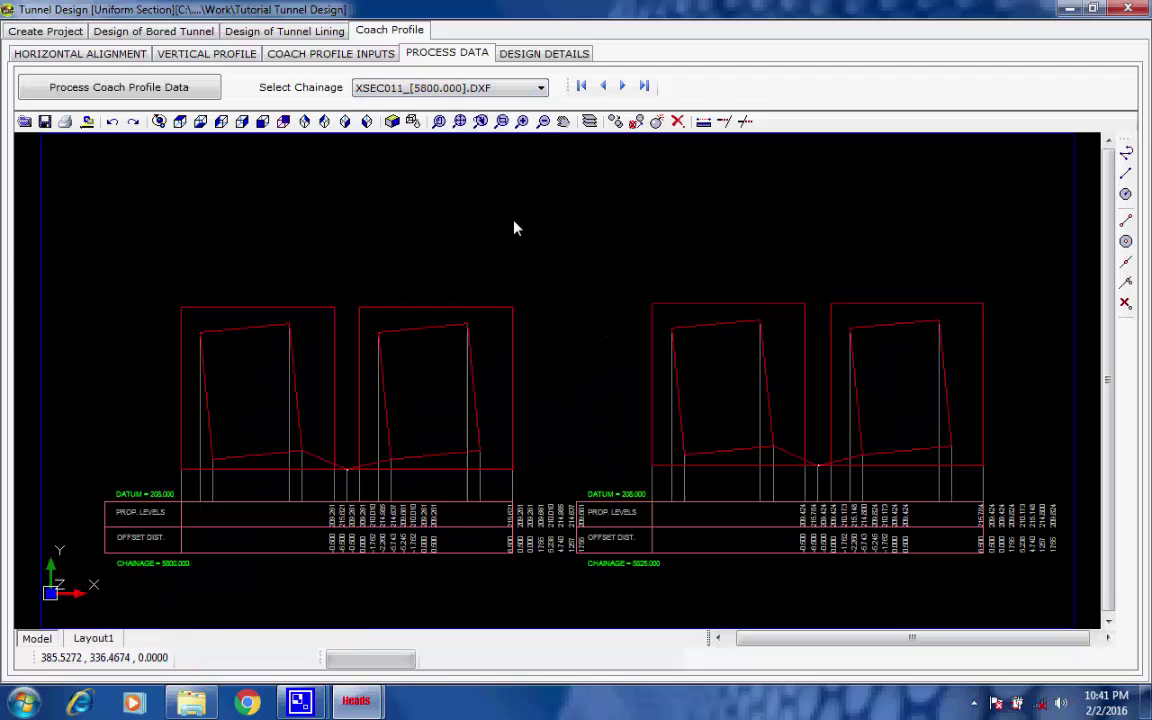
{"action": "left_click", "coordinate": [541, 88]}
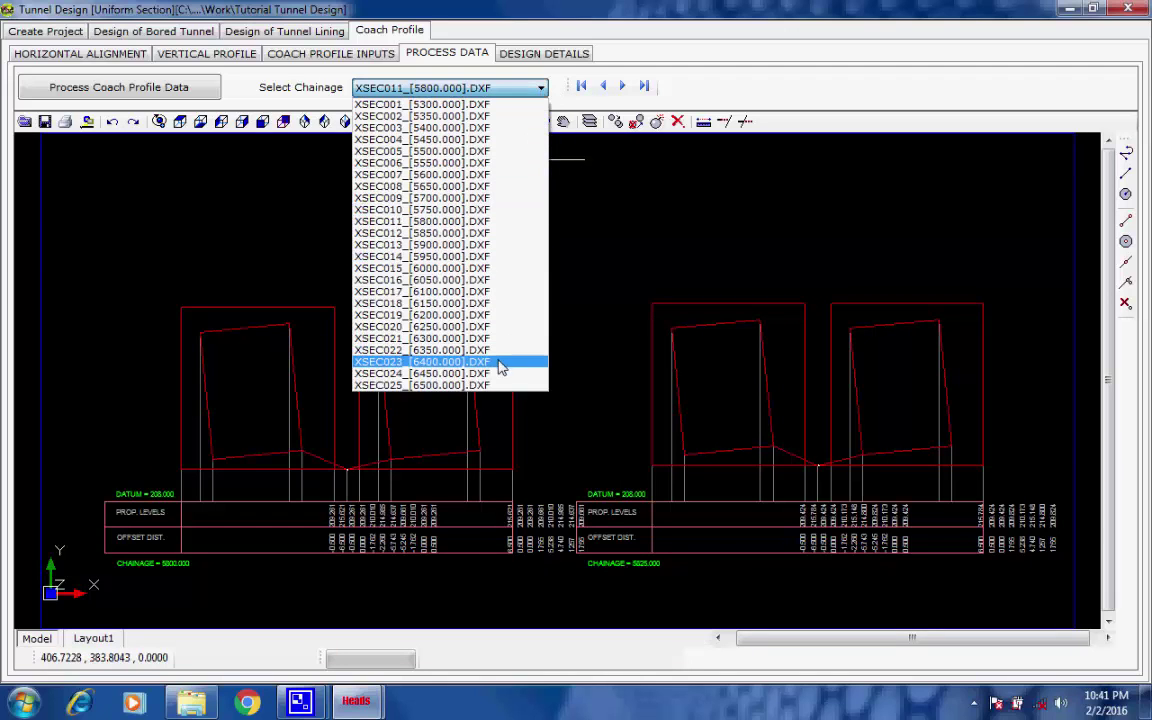
{"action": "left_click", "coordinate": [503, 374]}
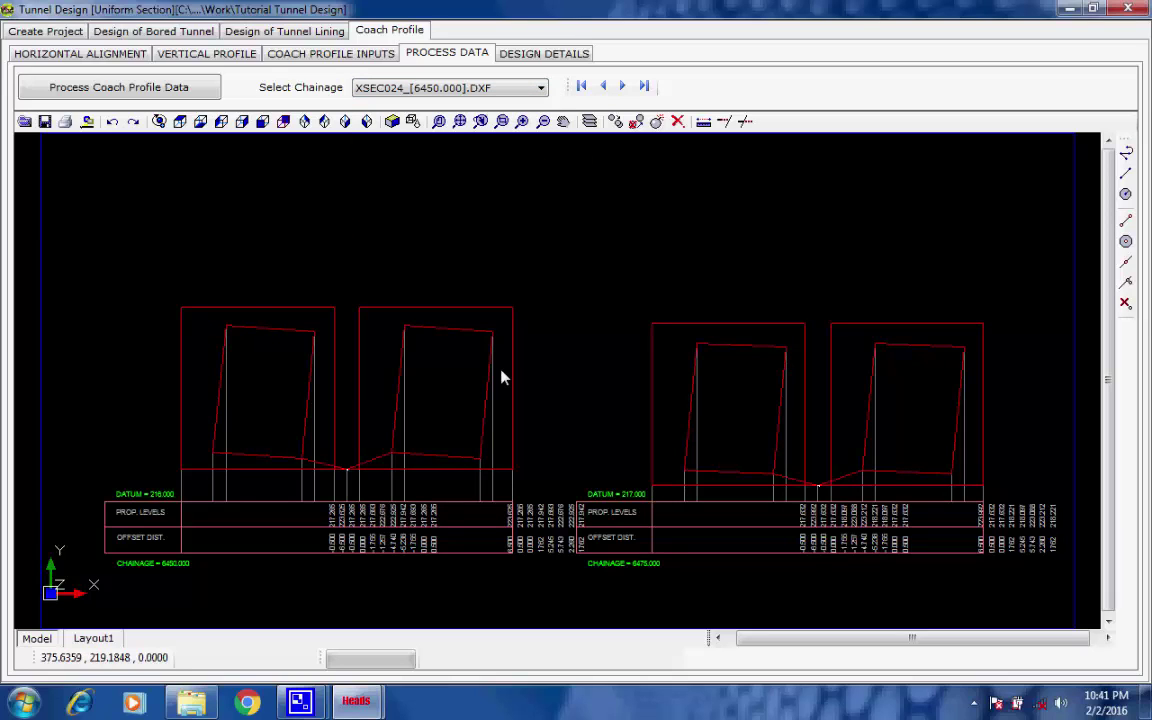
Step: Create the coach profile's project data file in the design details and acknowledge its creation
{"action": "left_click", "coordinate": [546, 56]}
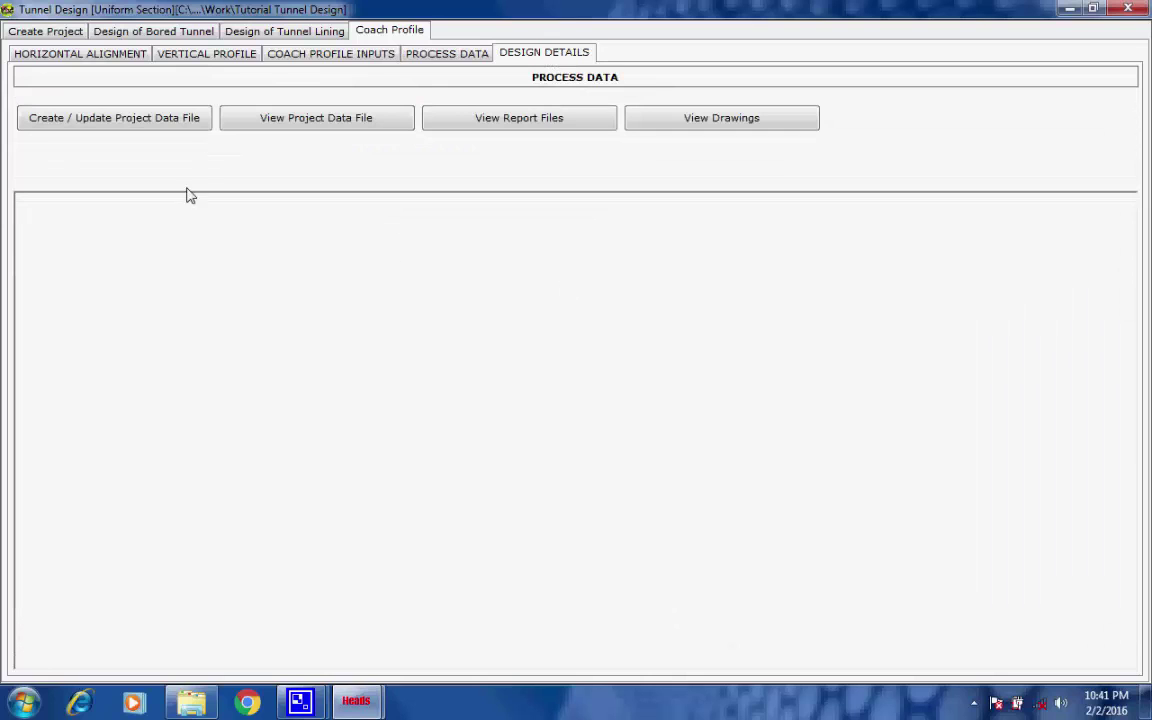
{"action": "left_click", "coordinate": [167, 118]}
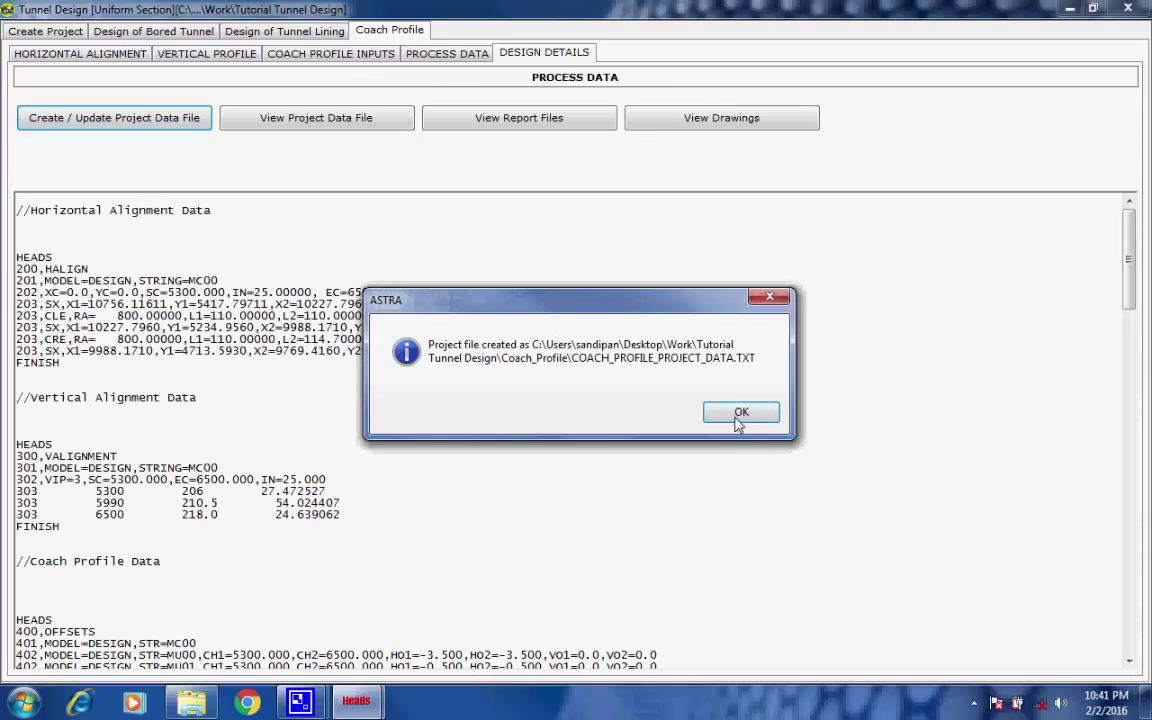
{"action": "left_click", "coordinate": [740, 413]}
Step: View the coach profile project data file and the HALIGNMENT.REP horizontal alignment report, closing each again
{"action": "left_click", "coordinate": [332, 112]}
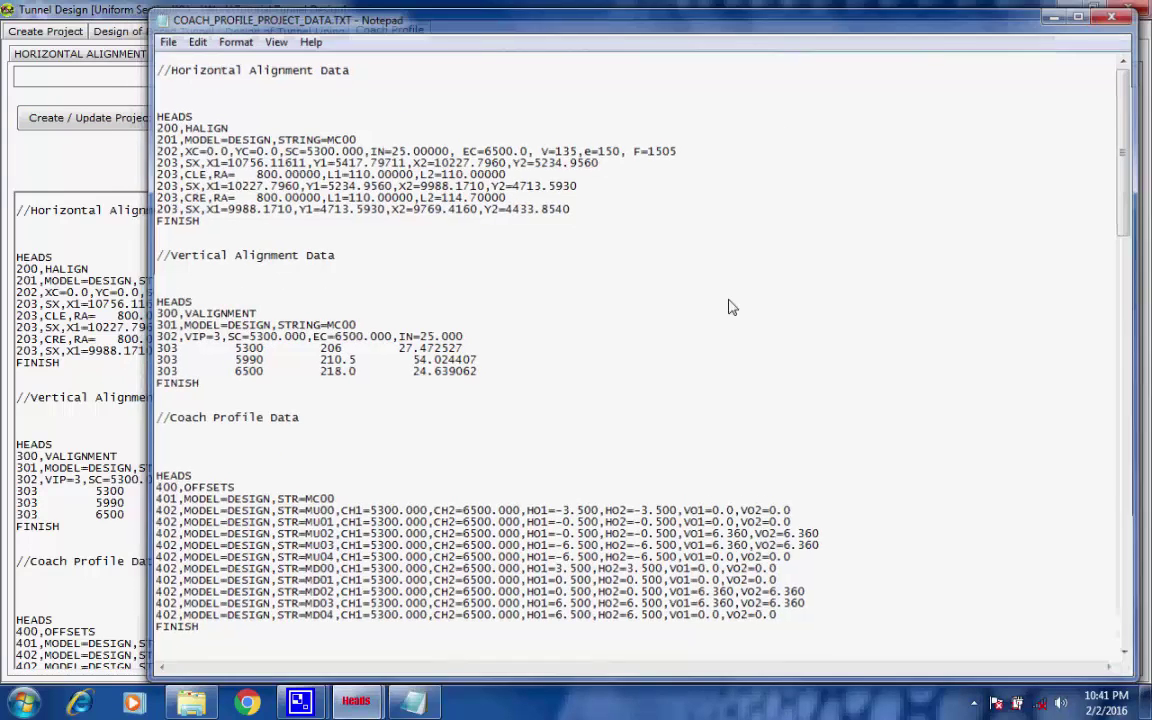
{"action": "key", "text": "alt+F4"}
{"action": "left_click", "coordinate": [521, 117]}
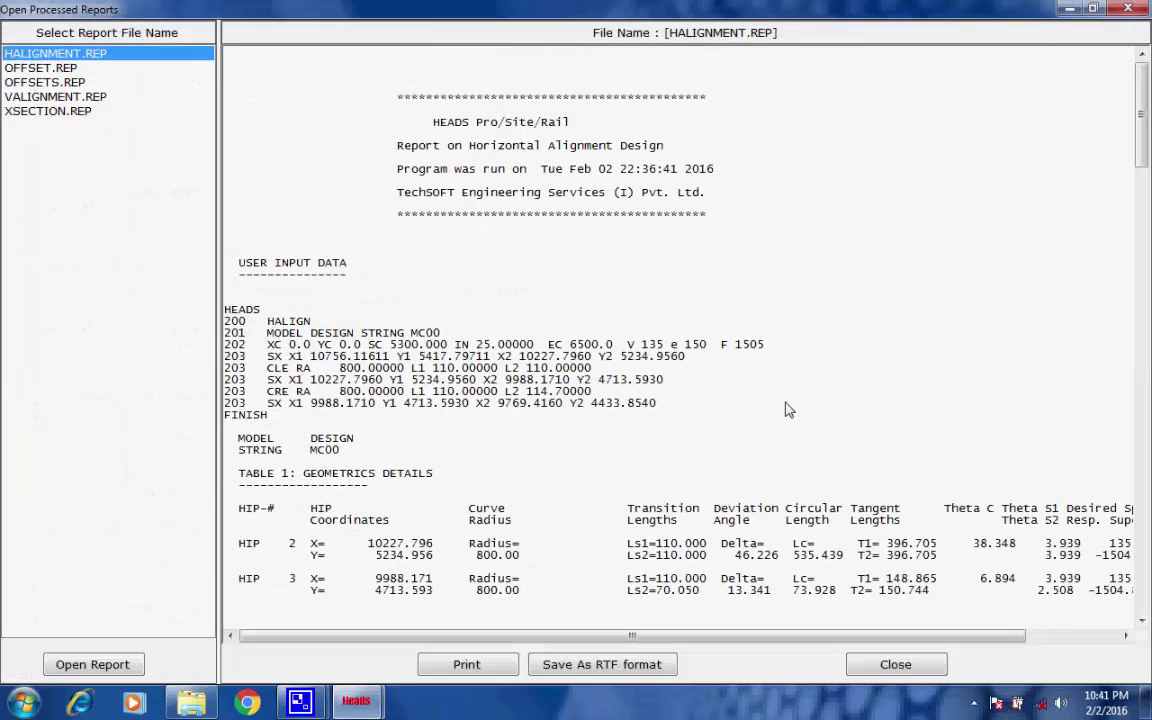
{"action": "left_click", "coordinate": [1129, 8]}
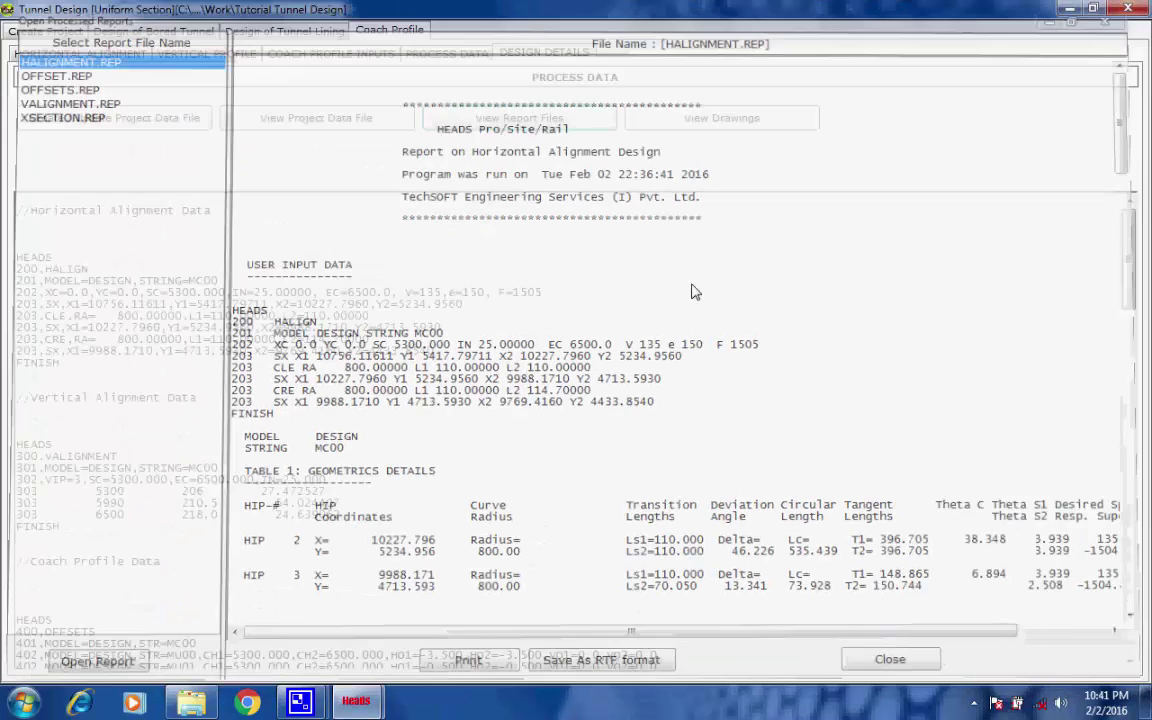
Step: Open all the coach profile design drawings in HEADS Viewer
{"action": "left_click", "coordinate": [697, 120]}
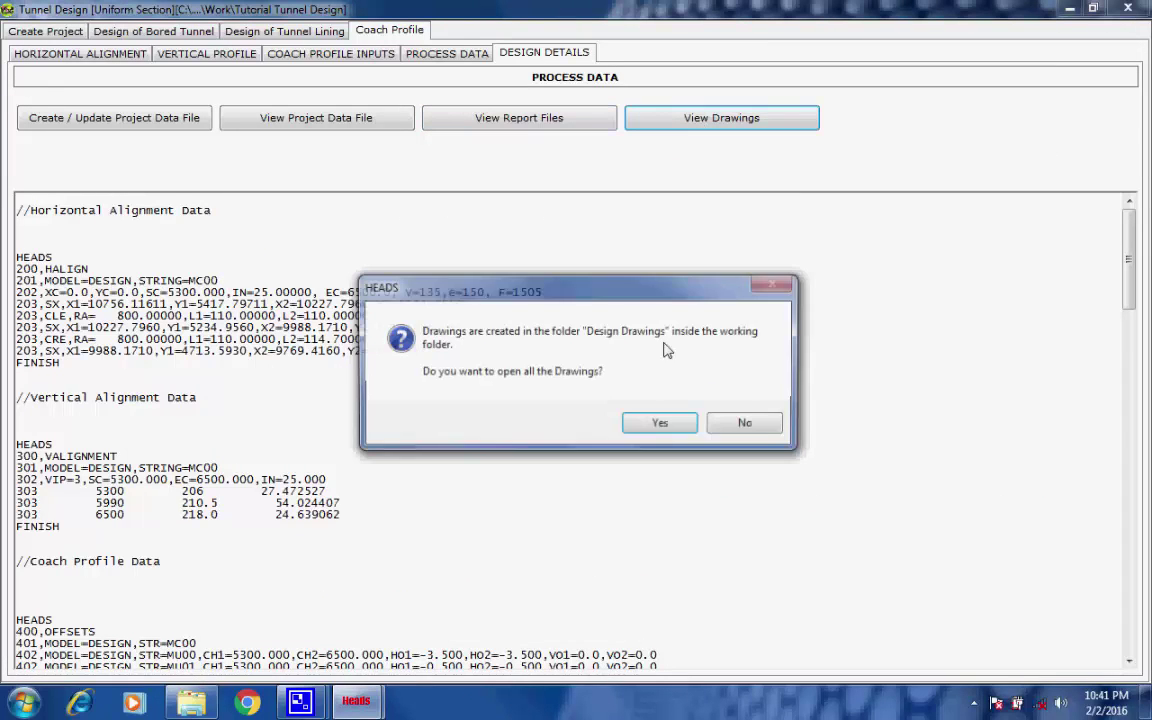
{"action": "left_click", "coordinate": [663, 424]}
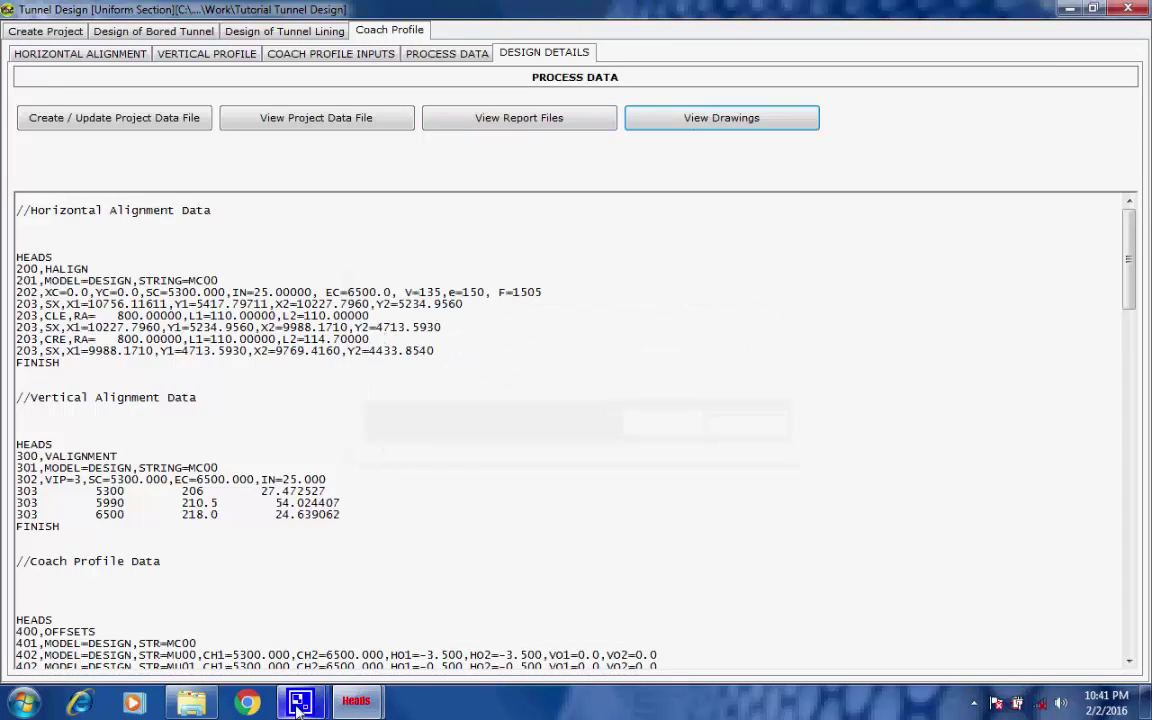
{"action": "mouse_move", "coordinate": [300, 702]}
{"action": "left_click", "coordinate": [180, 585]}
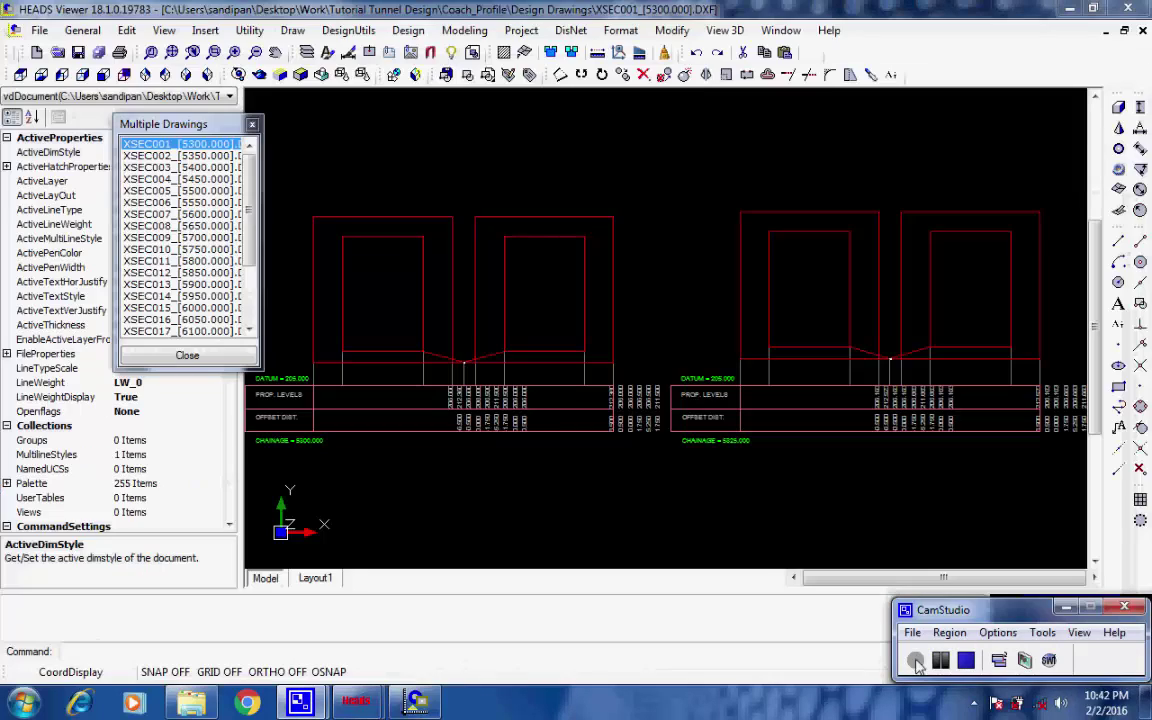
Step: View the coach profile cross section drawings XSEC007 at chainage 5600 and XSEC024 at chainage 6450
{"action": "left_click", "coordinate": [188, 214]}
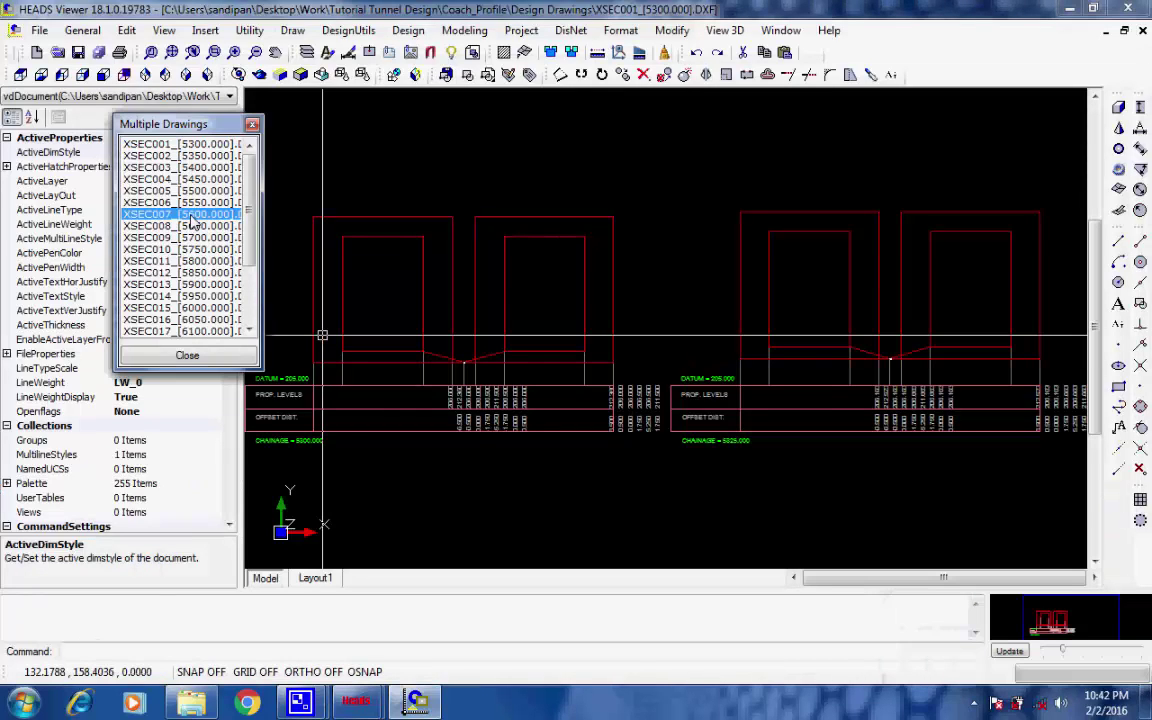
{"action": "scroll", "coordinate": [254, 218], "scroll_direction": "down", "scroll_amount": 3}
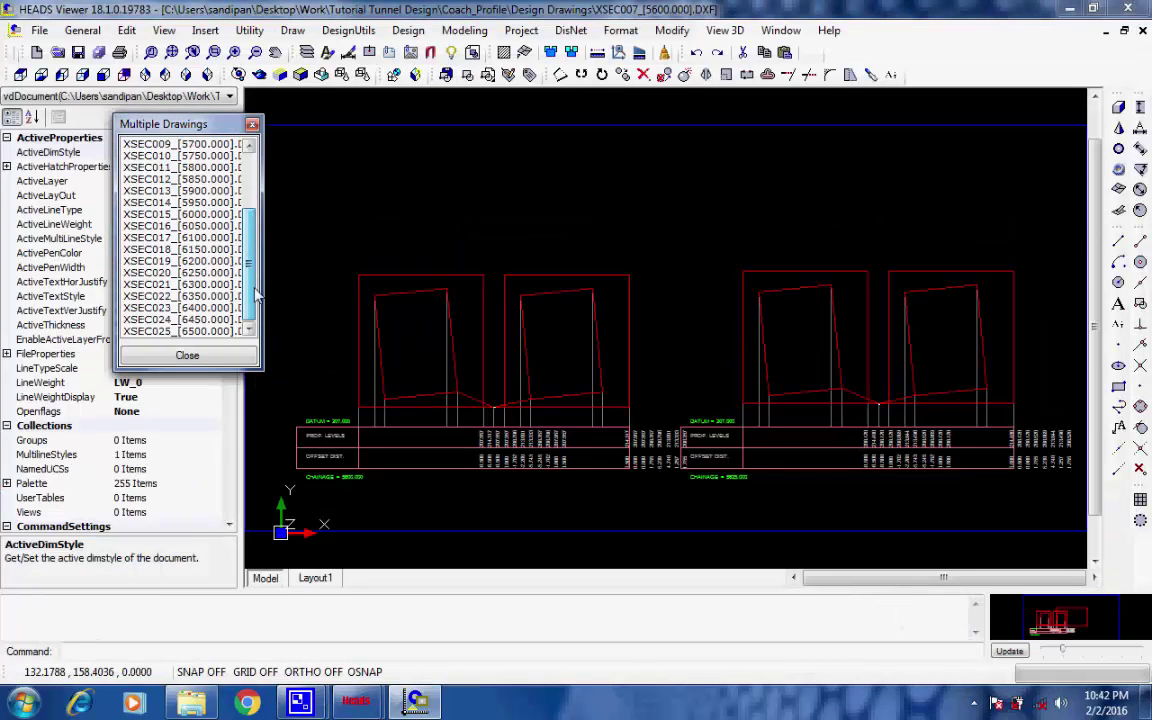
{"action": "left_click", "coordinate": [198, 320]}
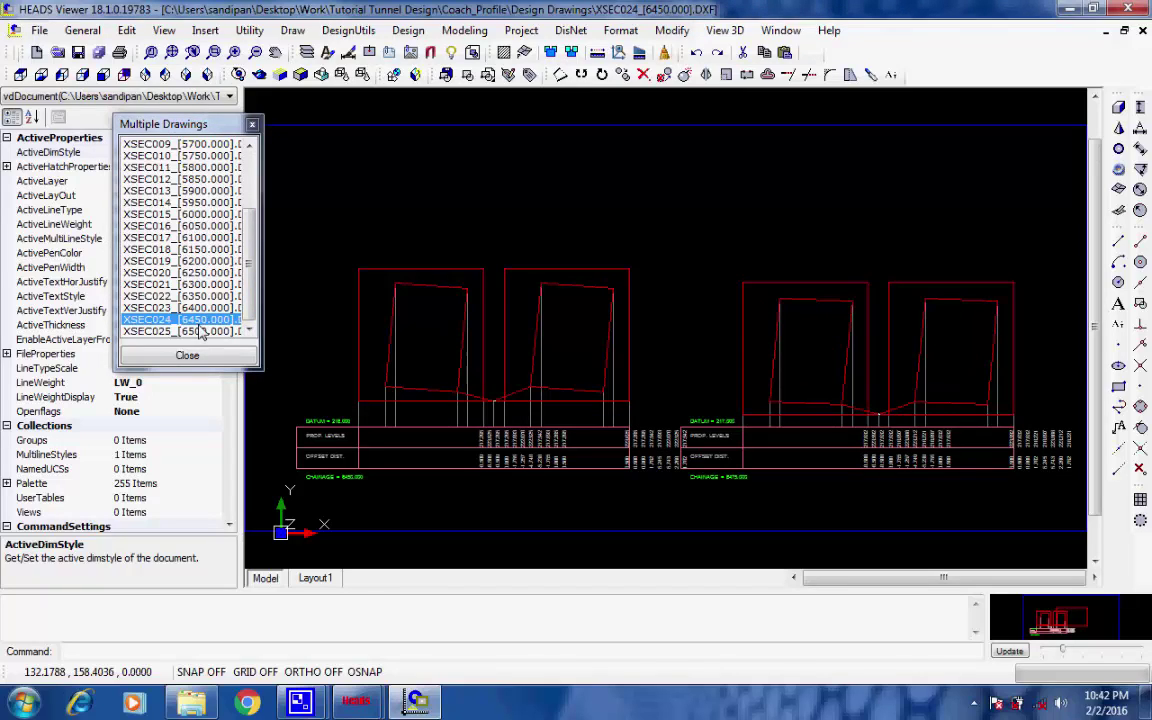
Step: Examine the file types available for saving the XSEC024 drawing under another format, leaving without saving
{"action": "left_click", "coordinate": [40, 30]}
{"action": "left_click", "coordinate": [108, 169]}
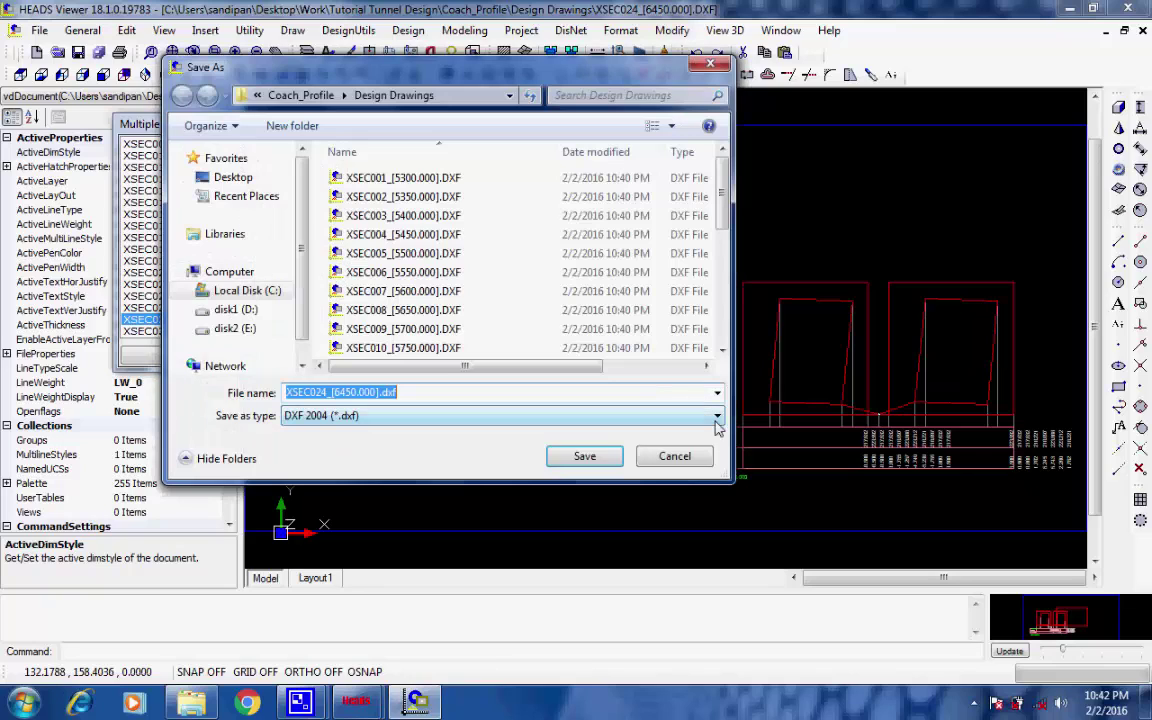
{"action": "left_click", "coordinate": [715, 415]}
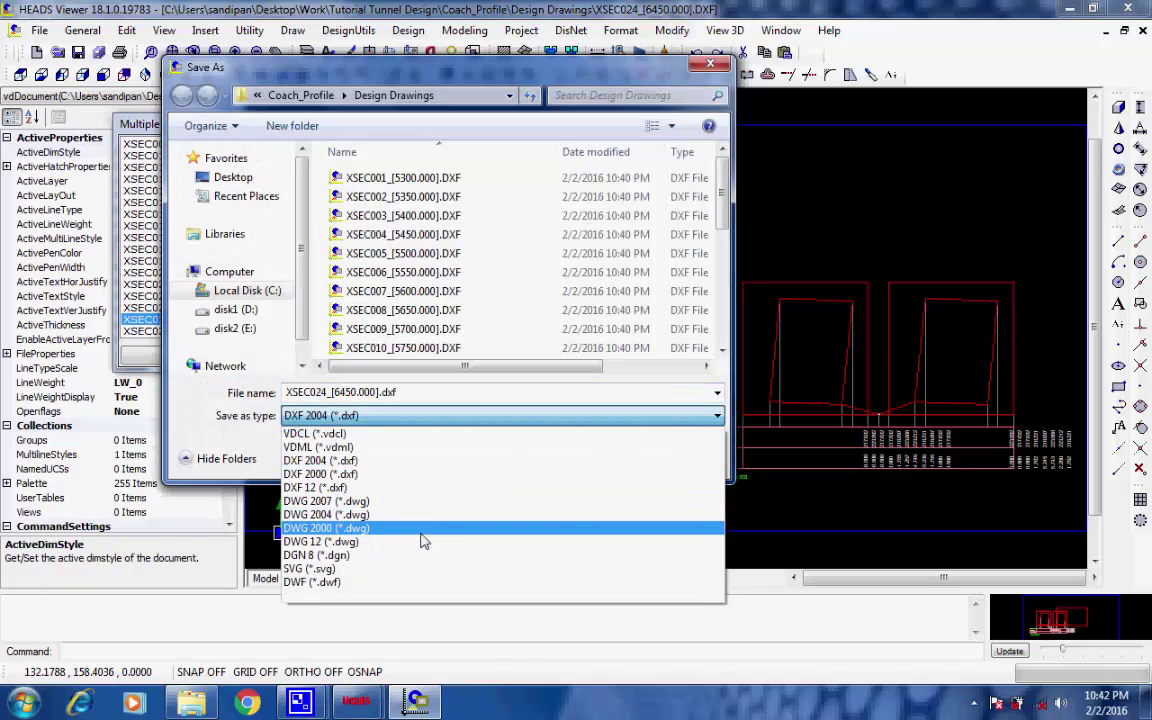
{"action": "left_click", "coordinate": [519, 418]}
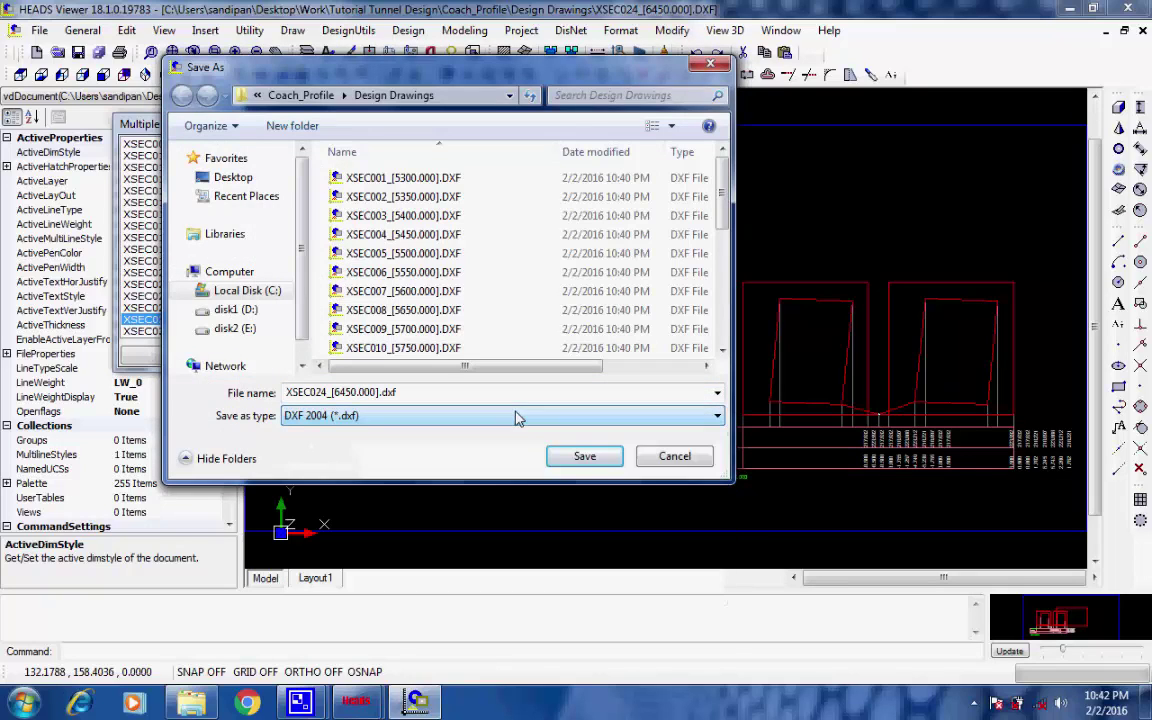
{"action": "left_click", "coordinate": [652, 458]}
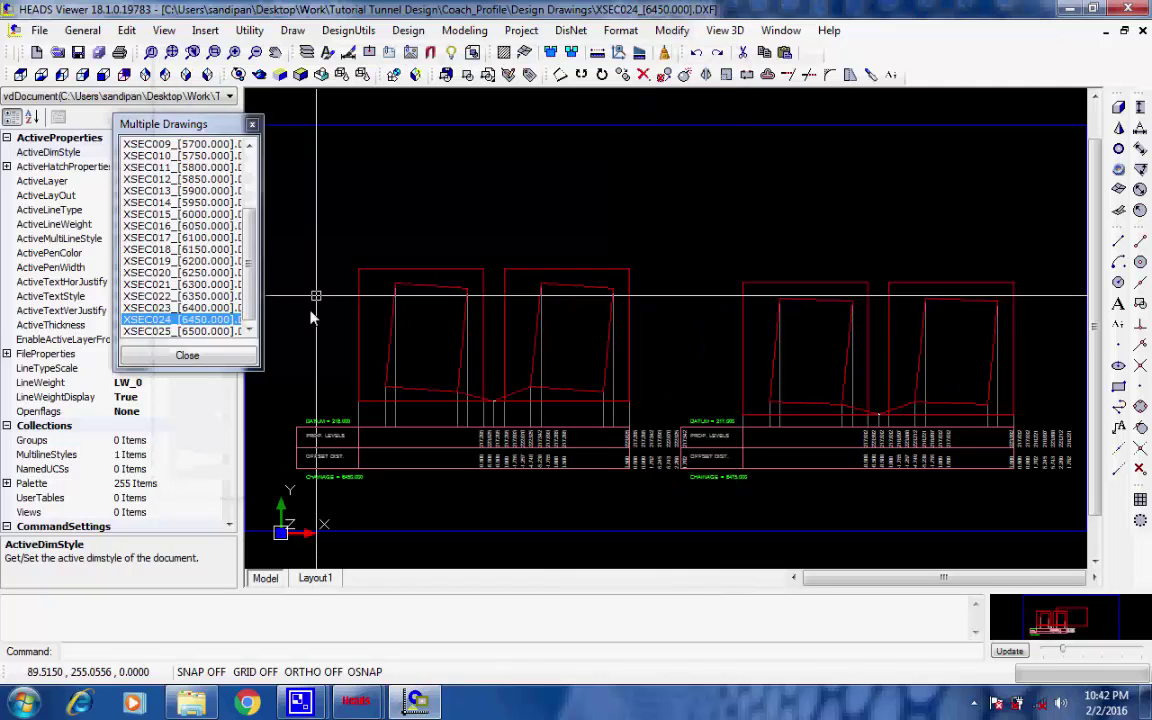
Step: Close the multiple drawings list without saving the drawings and exit the viewer to return to the coach profile design details
{"action": "left_click", "coordinate": [210, 360]}
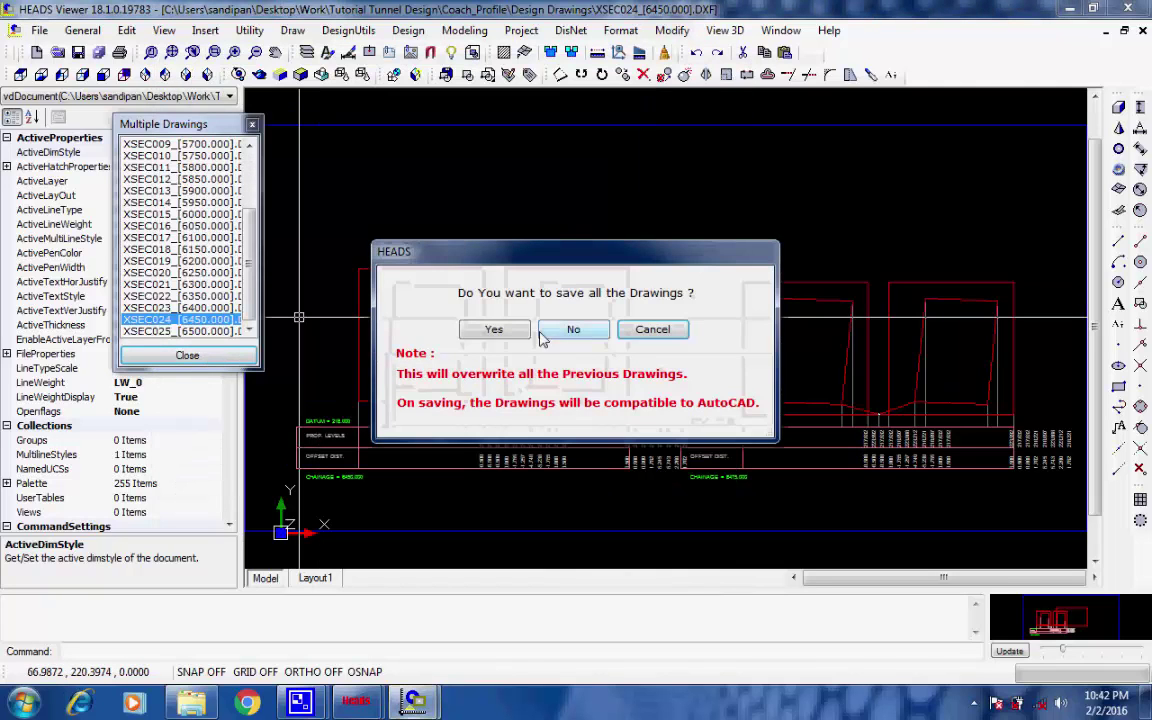
{"action": "left_click", "coordinate": [577, 331]}
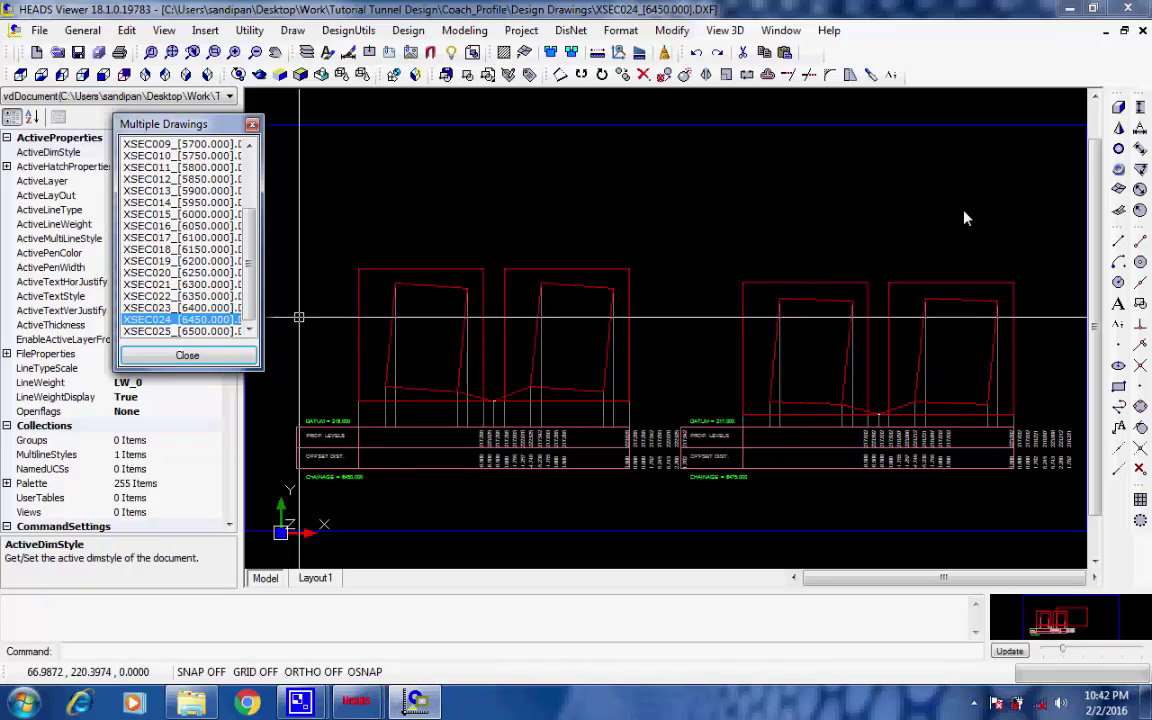
{"action": "left_click", "coordinate": [1129, 9]}
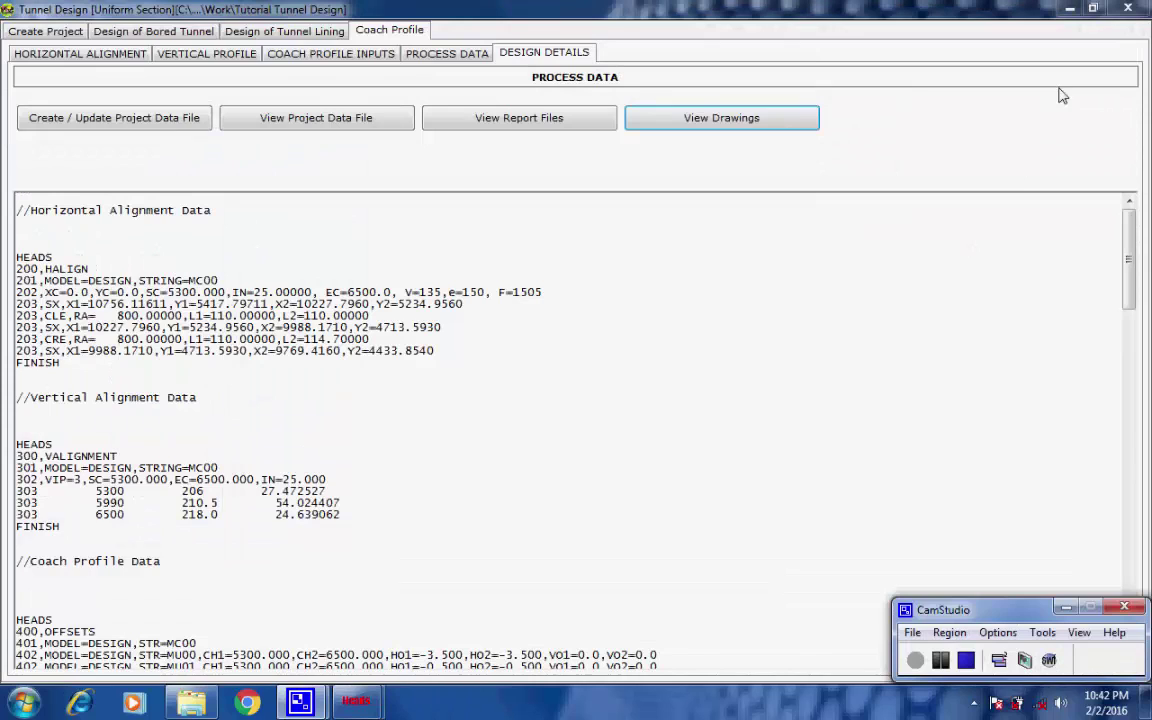